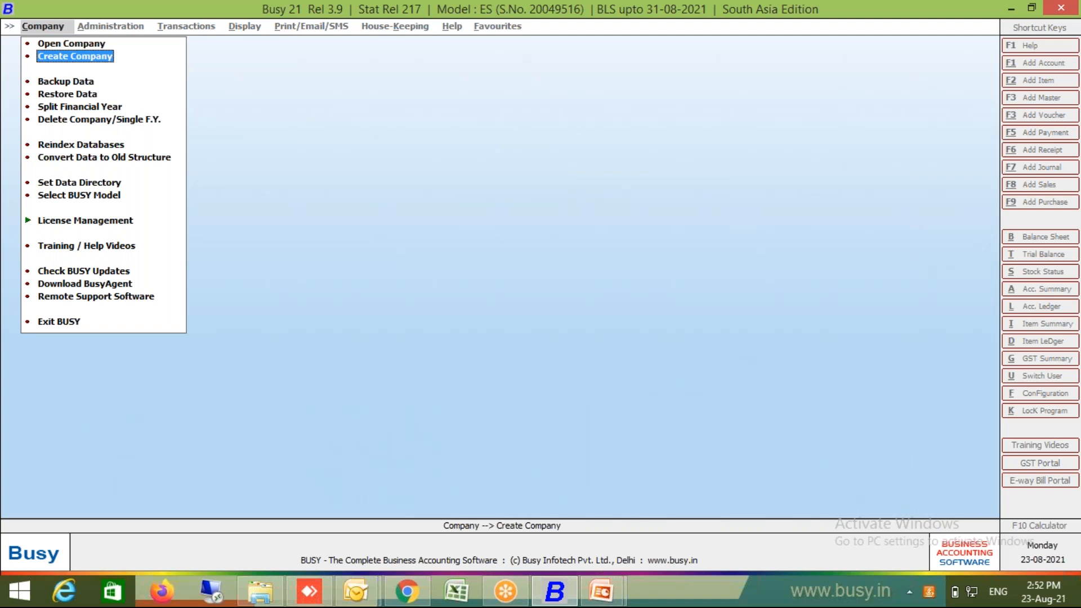
Step: Open the Create Company form, prefilled with India, Delhi, Rupees and GST enabled
key(Return)
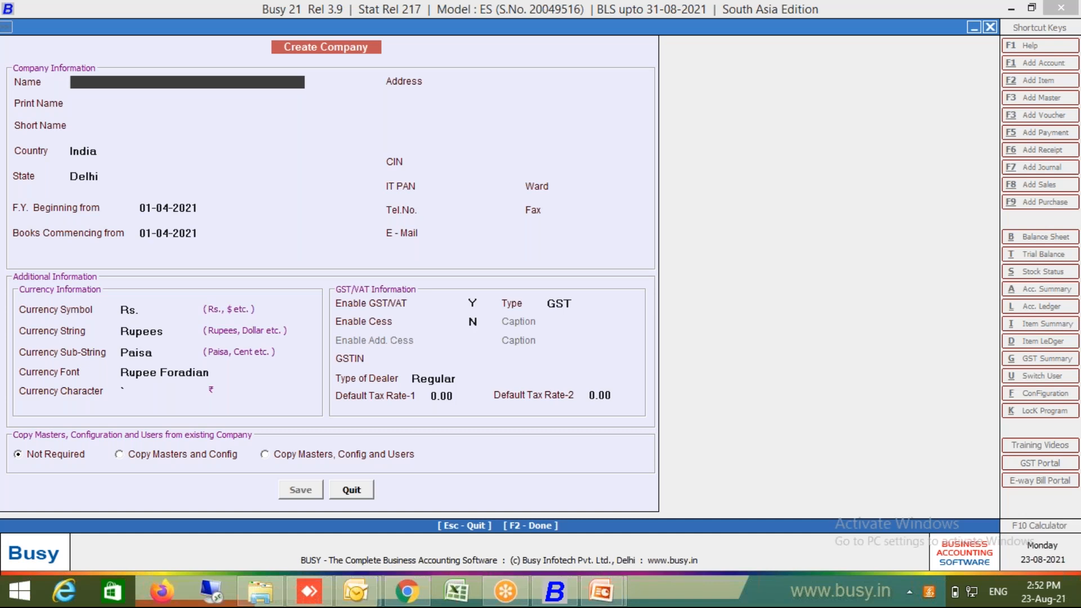
Step: Name the company 'Busy Fresh Training 23 Aug 2021', carrying it into Print Name
text(Busy Fresh Training 23 Aug 2021)
key(Return)
key(Return)
key(Return)
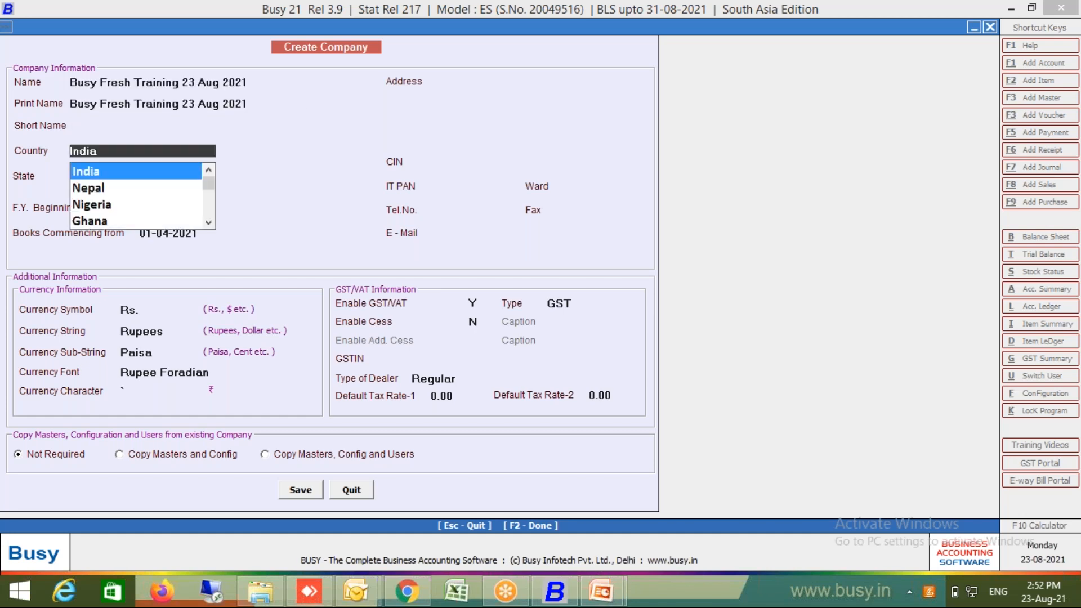
key(shift+Tab)
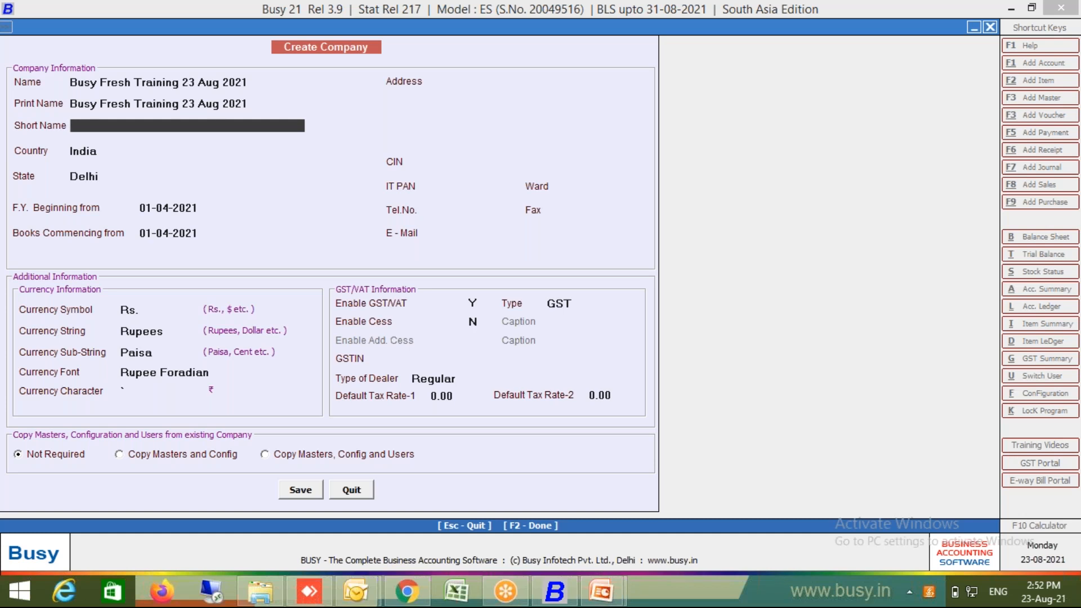
Step: Enter short name BIPL and choose Maharashtra as the company's state
text(bipl)
key(BackSpace)
key(BackSpace)
key(BackSpace)
key(BackSpace)
text(BIPL)
key(Return)
key(Return)
text(MA)
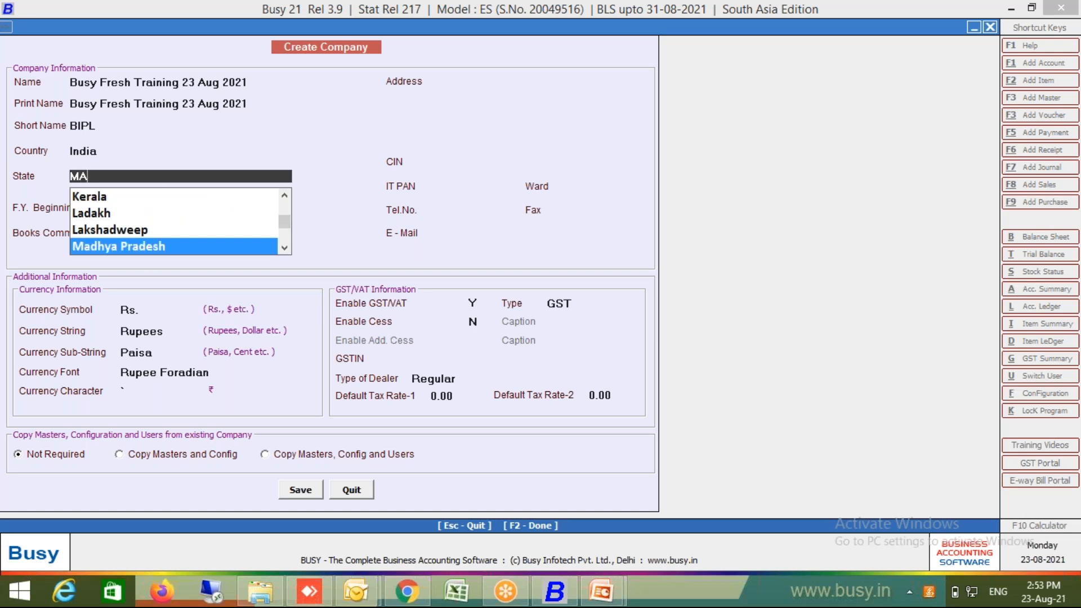
text(HA)
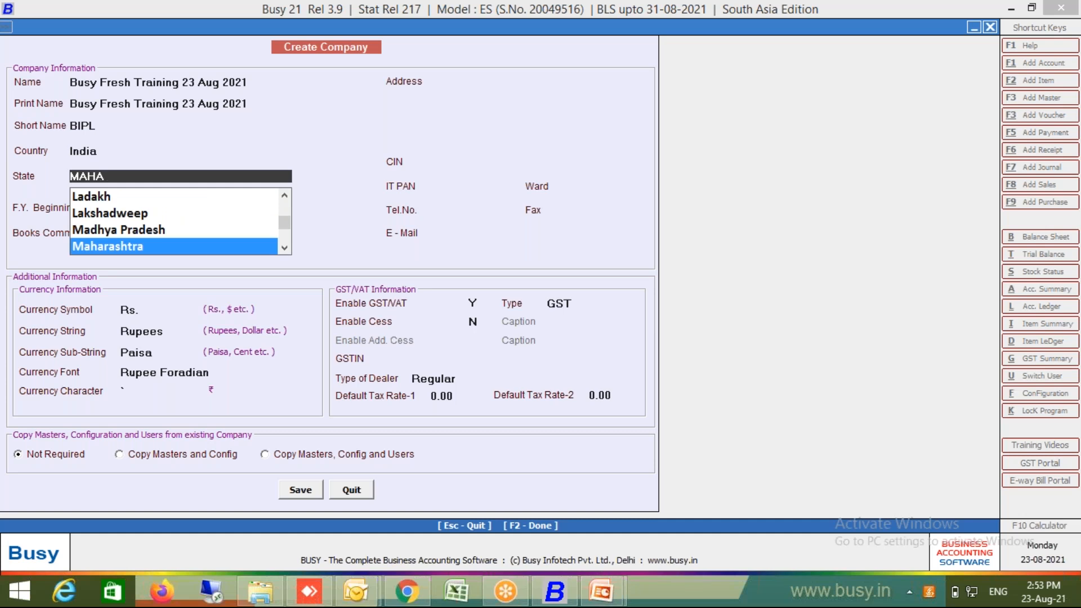
key(shift+Home)
key(Return)
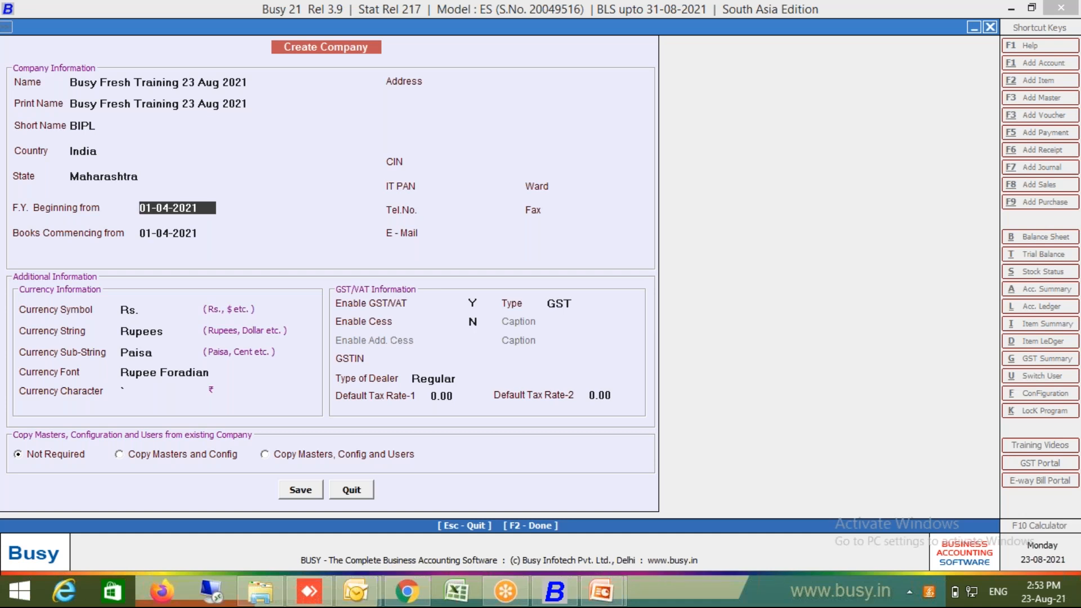
Step: Set Books Commencing from to 01-08-2021, keeping the financial year at 01-04-2021
key(Return)
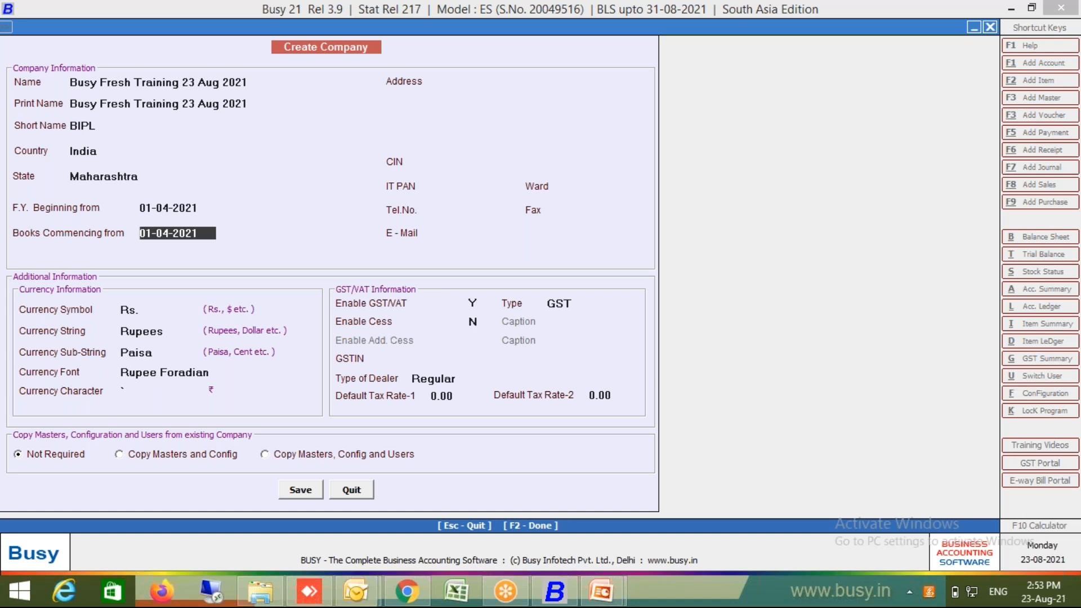
text(1.8)
key(Return)
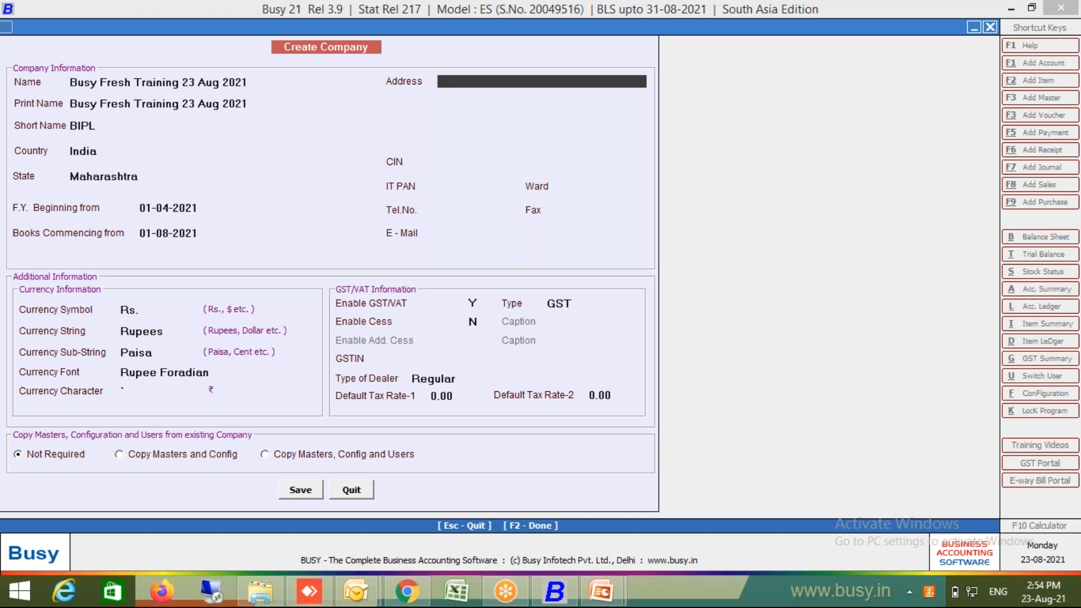
key(Up)
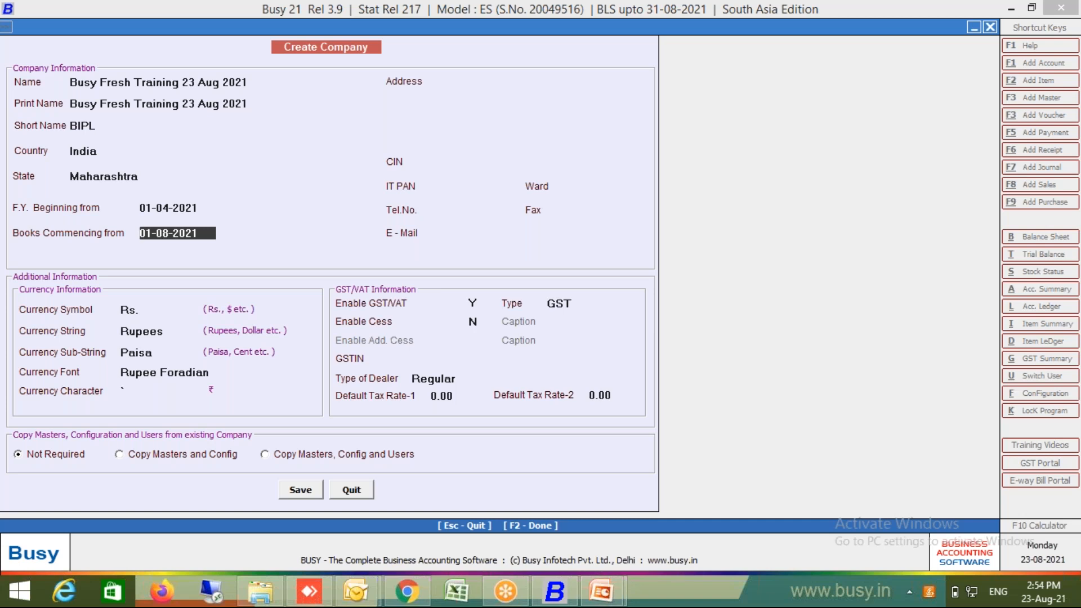
key(Return)
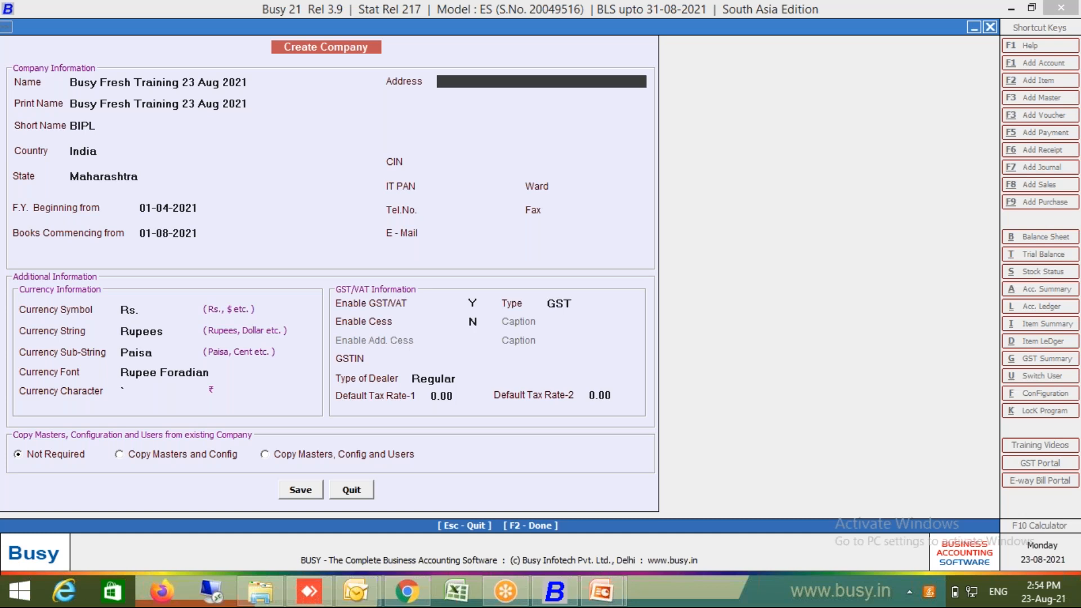
Step: Type the company's street address, correctly capitalised, on the first address line
key(shift+Home)
key(BackSpace)
click(464, 82)
click(569, 81)
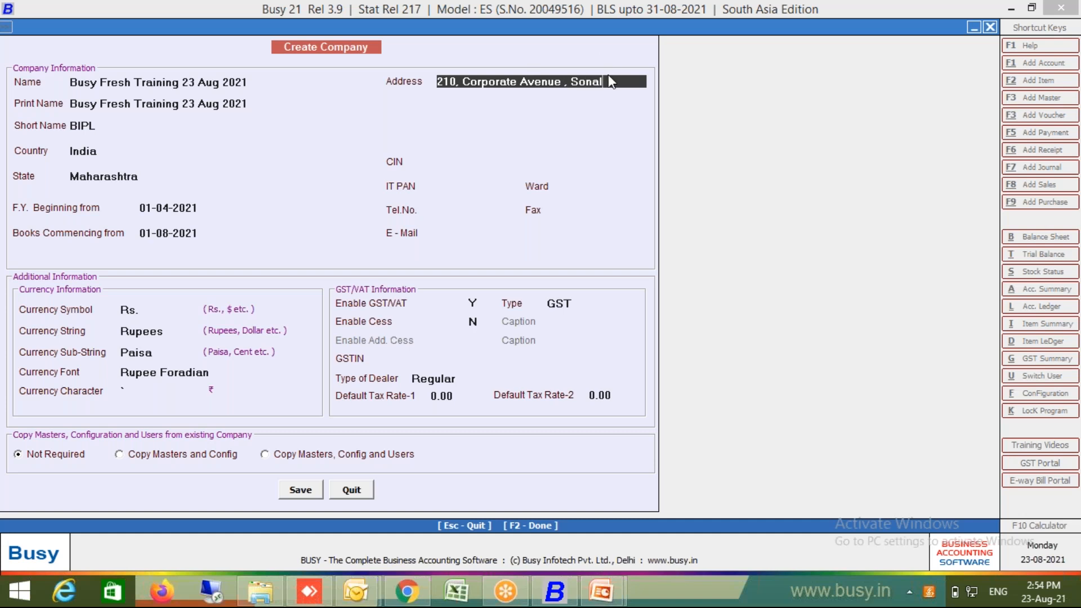
Step: Add the area name on the second address line
key(Return)
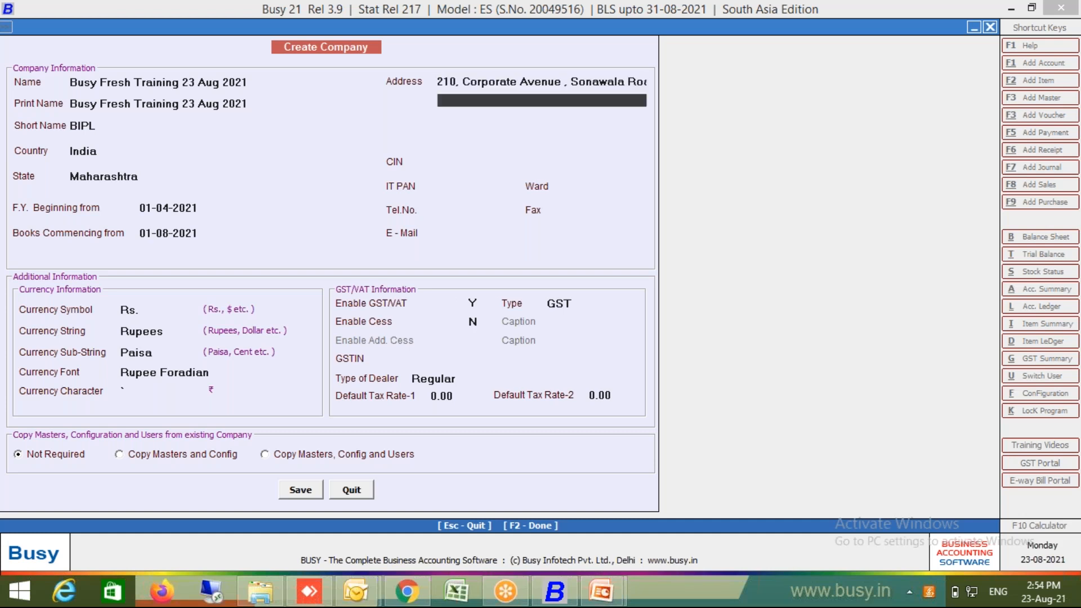
text(Goregaon East)
key(Return)
key(Return)
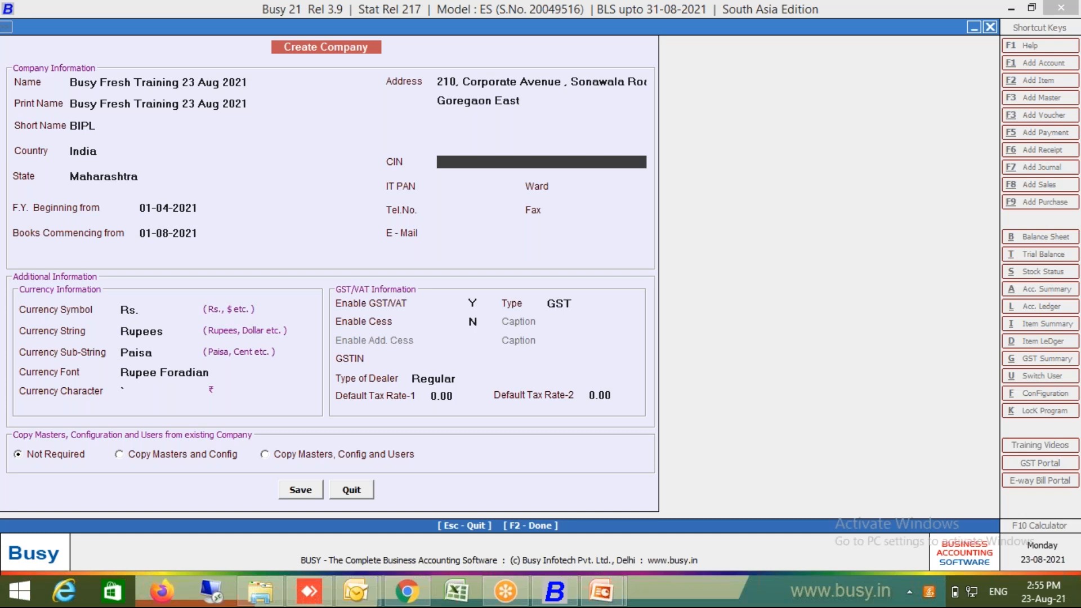
Step: Skip CIN and IT PAN and enter the company's telephone number
key(Return)
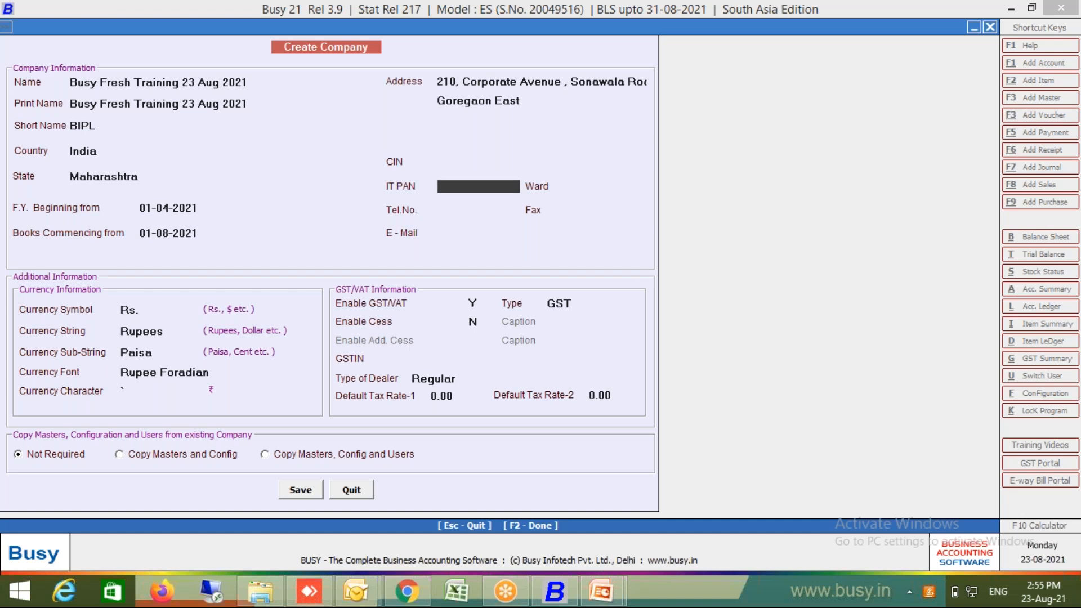
key(Return)
key(Return)
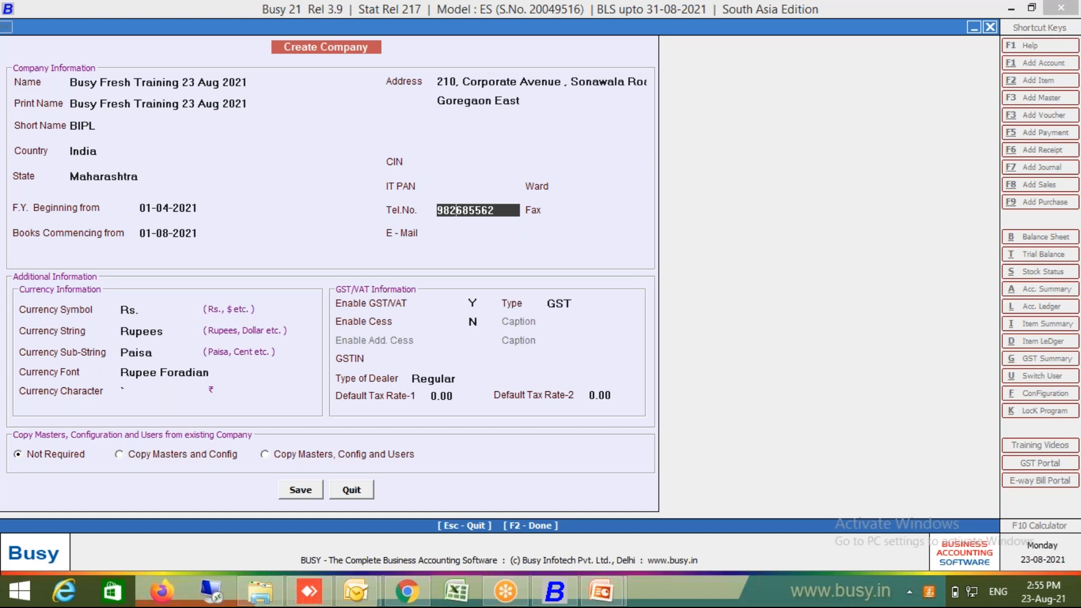
key(Return)
Step: Fill in the company's e-mail address and continue to the currency details
key(Return)
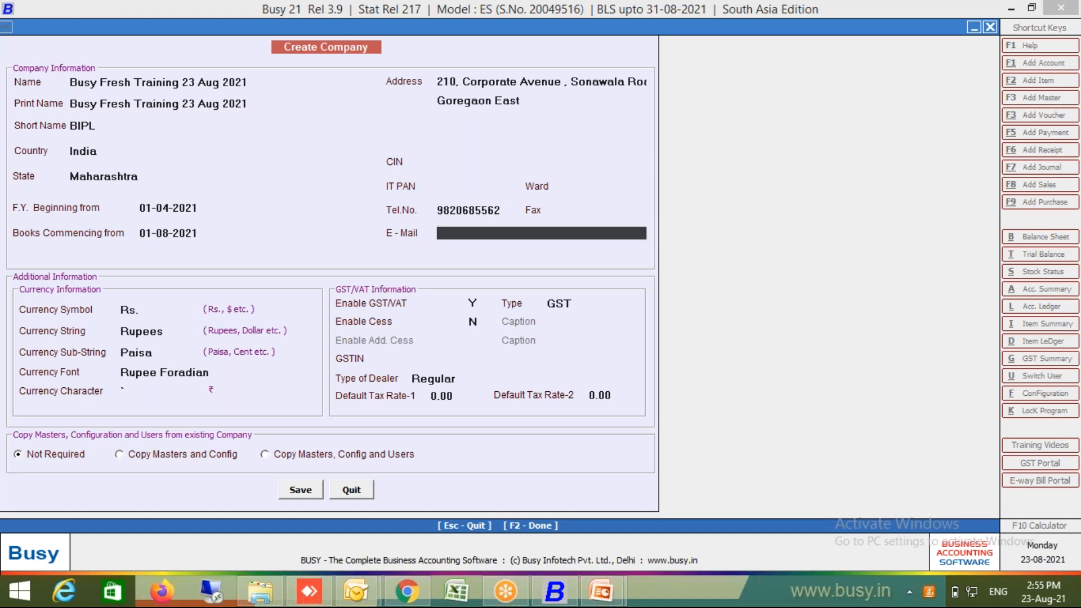
key(Return)
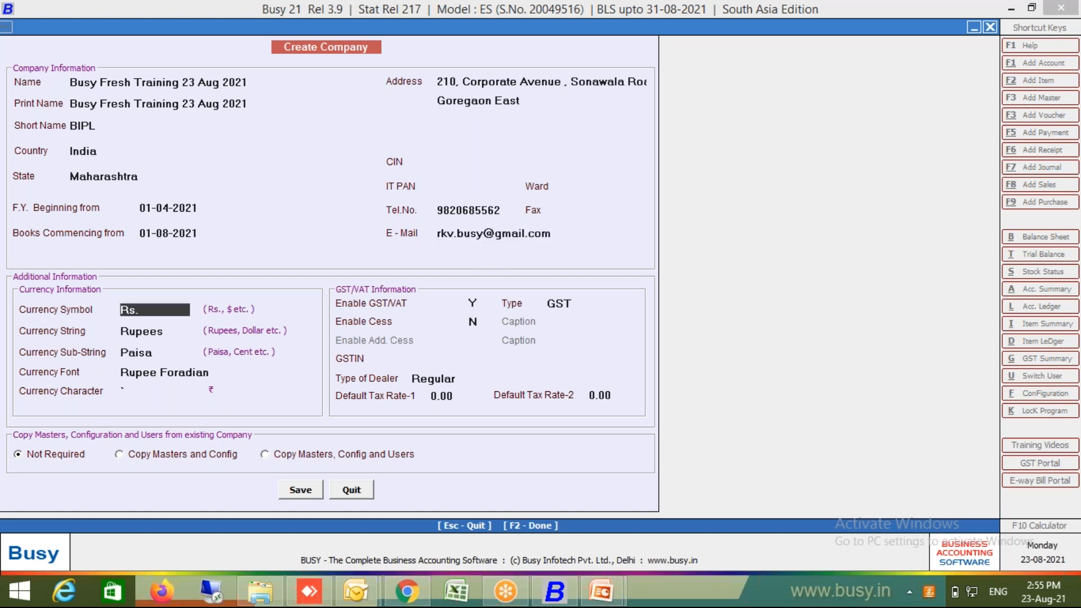
key(Return)
key(Up)
key(Return)
key(Return)
key(Return)
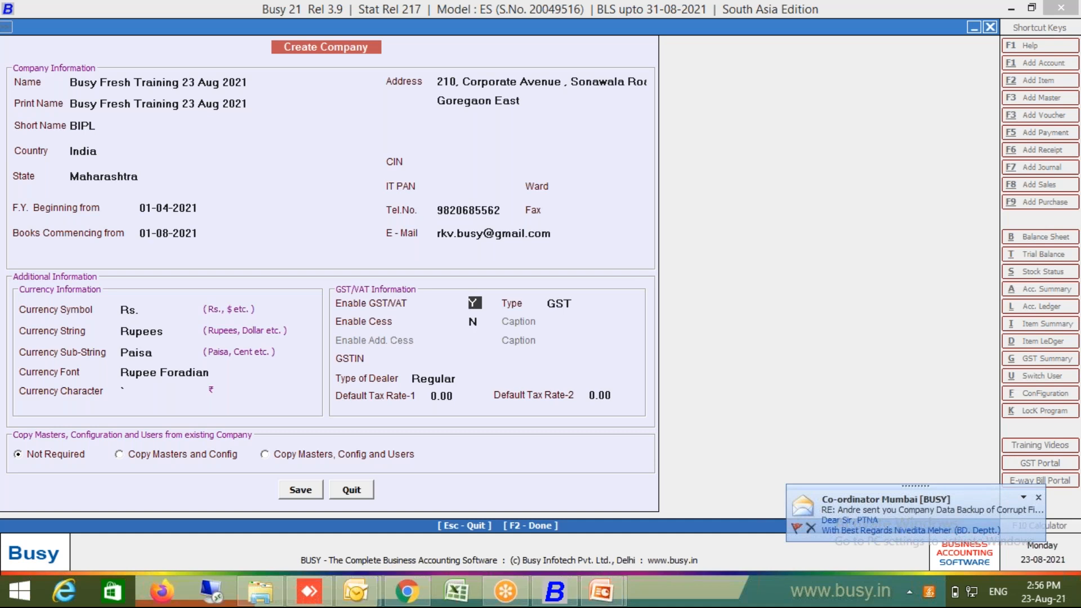
key(Return)
key(Return)
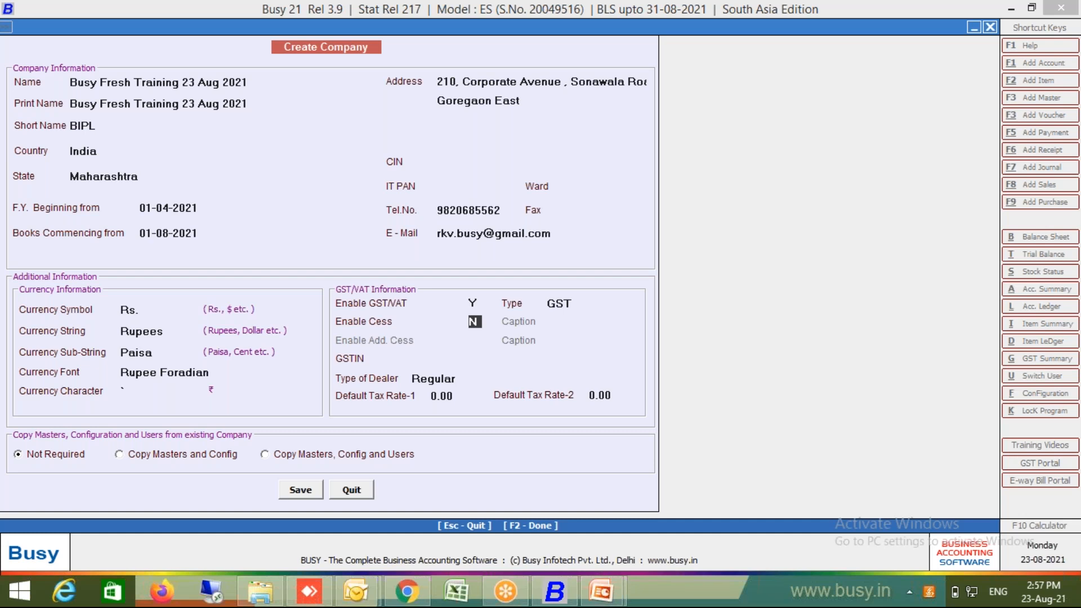
Step: Leave cess off and GSTIN blank, keeping the dealer type as Regular
key(Return)
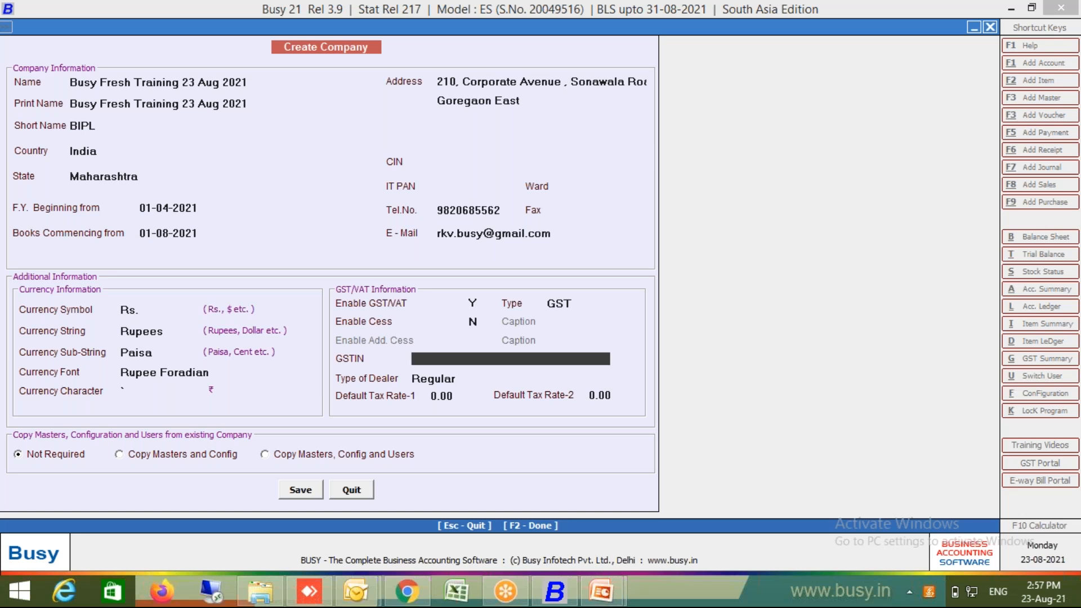
key(Return)
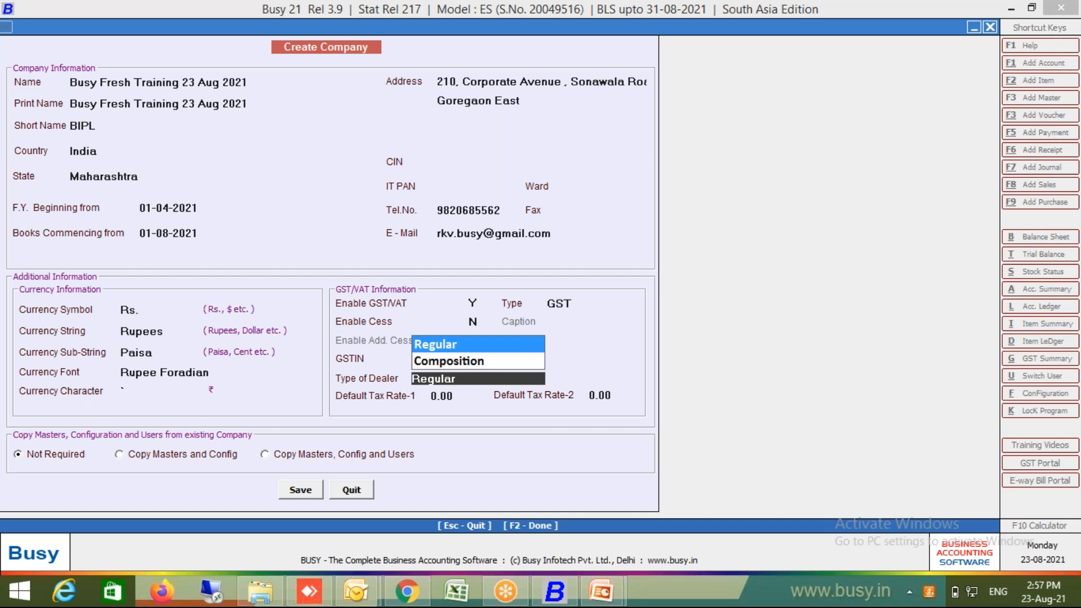
key(Return)
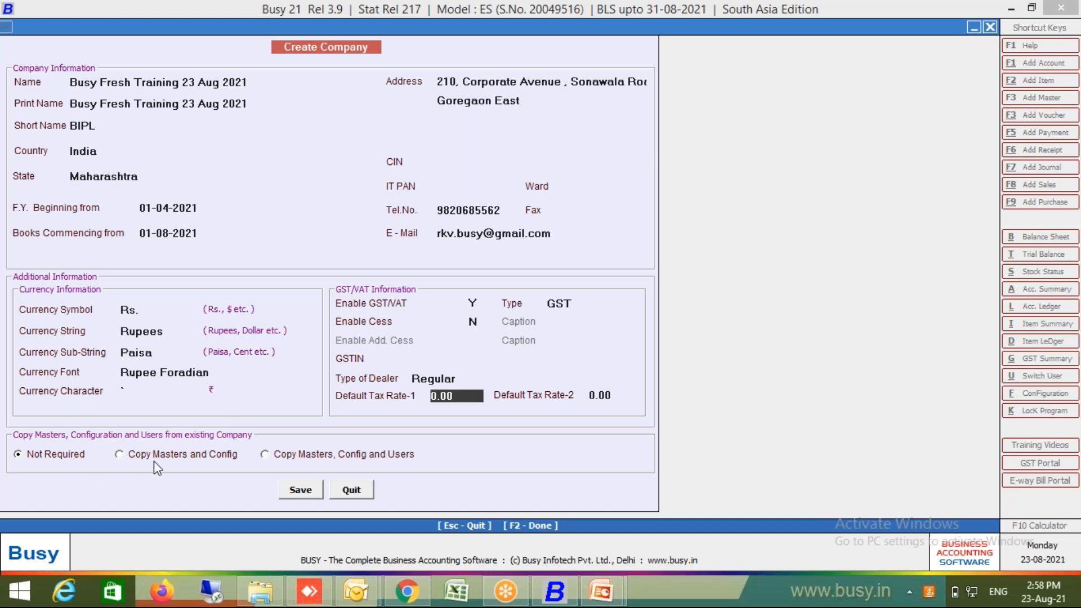
Step: Keep Copy Masters at Not Required, then save the company and confirm Yes
click(206, 460)
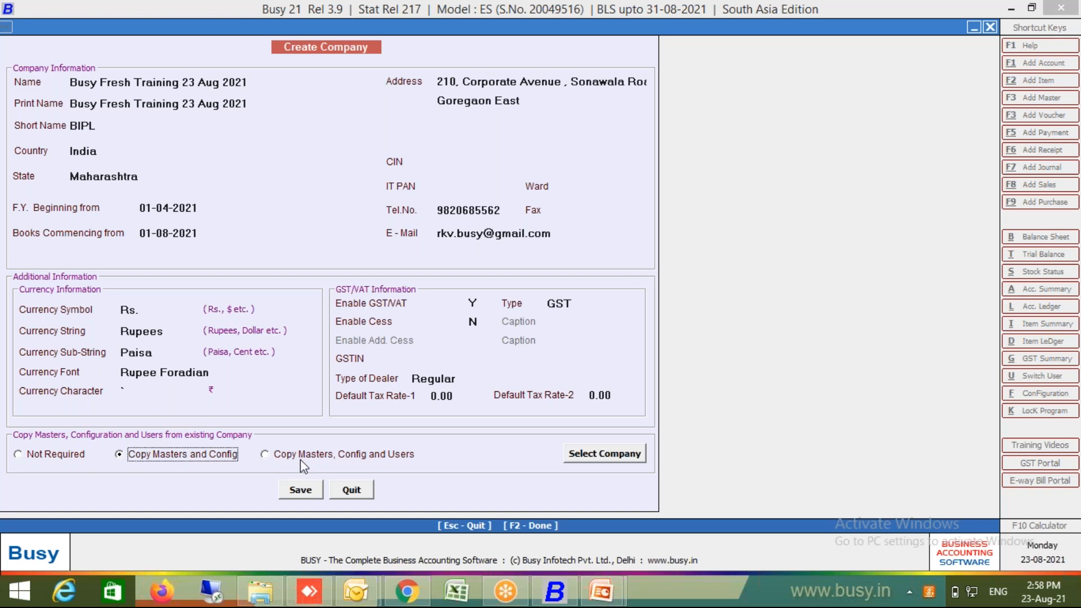
click(304, 462)
click(221, 455)
click(77, 456)
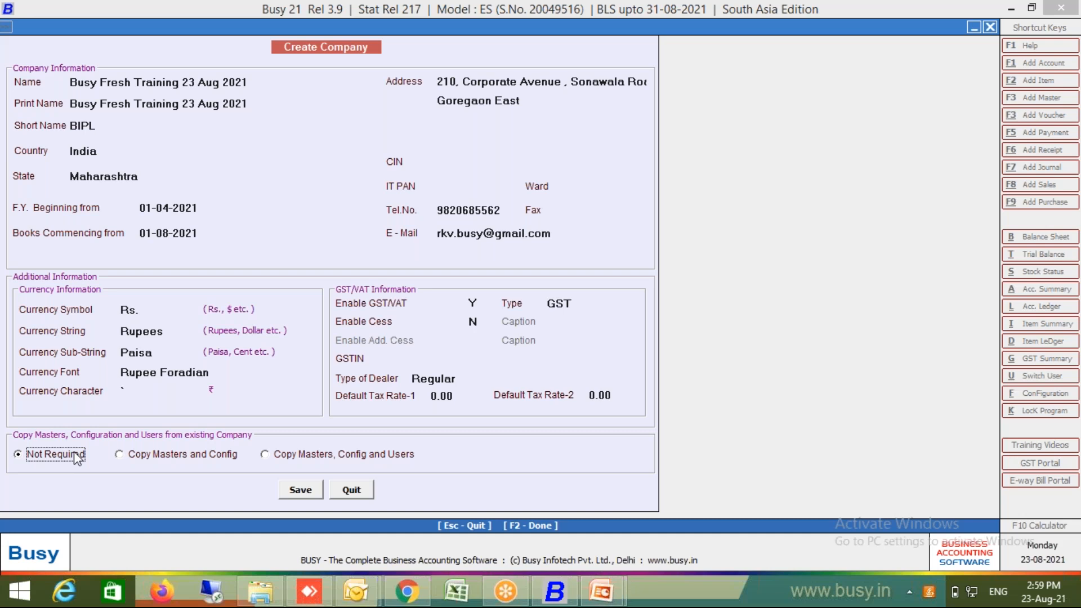
click(296, 490)
click(583, 331)
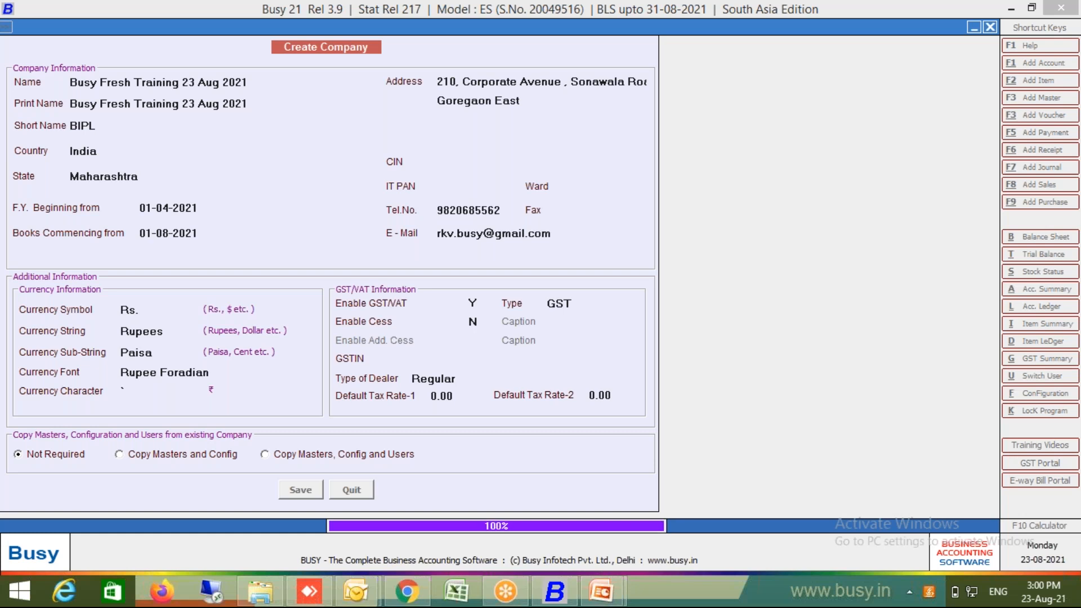
Step: Set the superuser name and password, then save the authentication settings
key(Return)
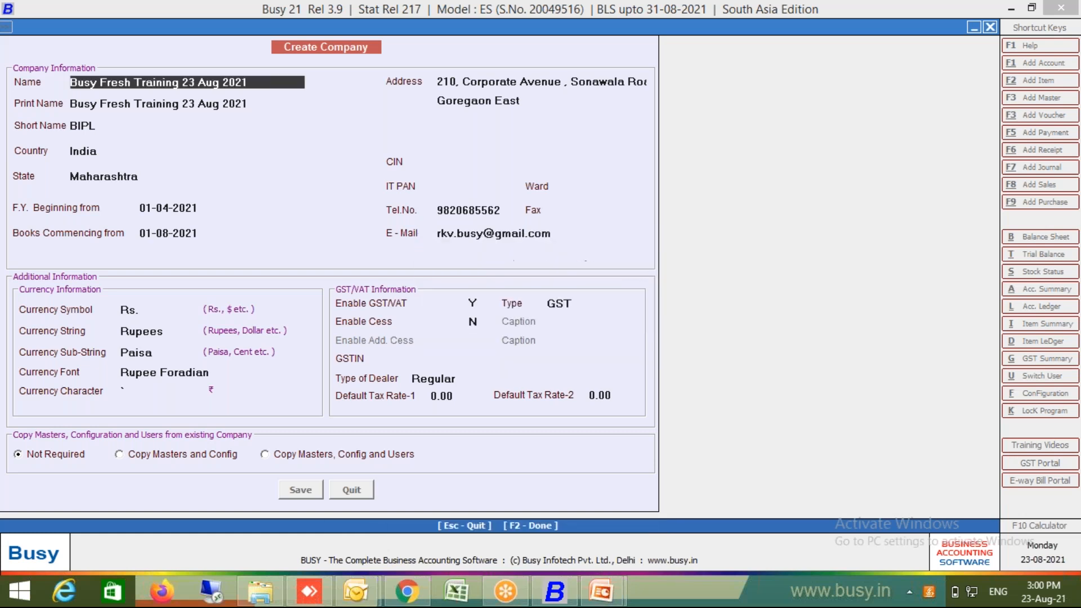
key(Return)
text(busy)
key(Return)
text(busy)
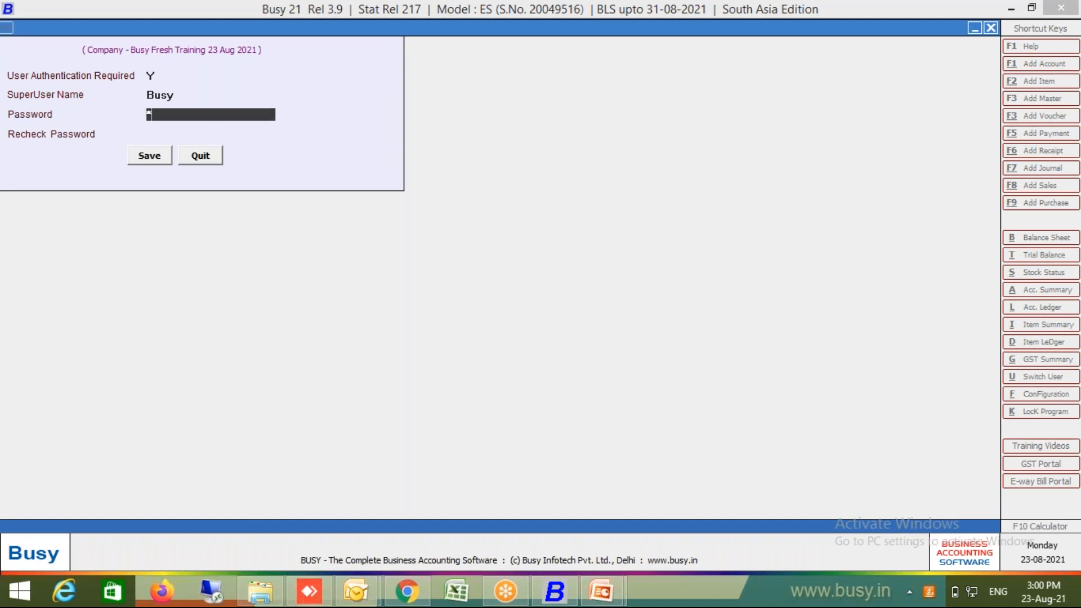
key(Return)
text(busy)
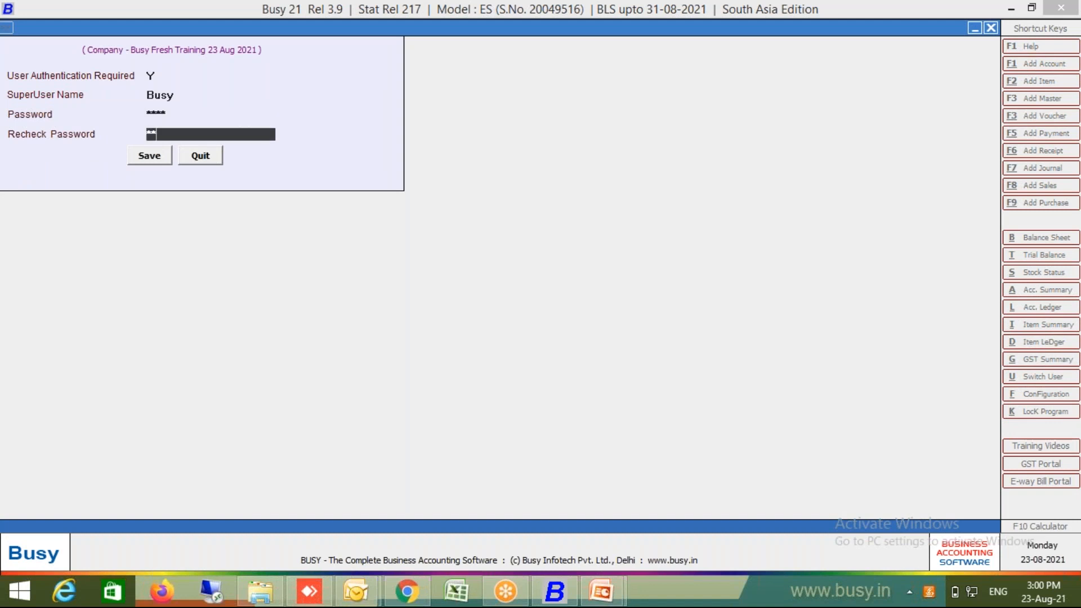
key(Return)
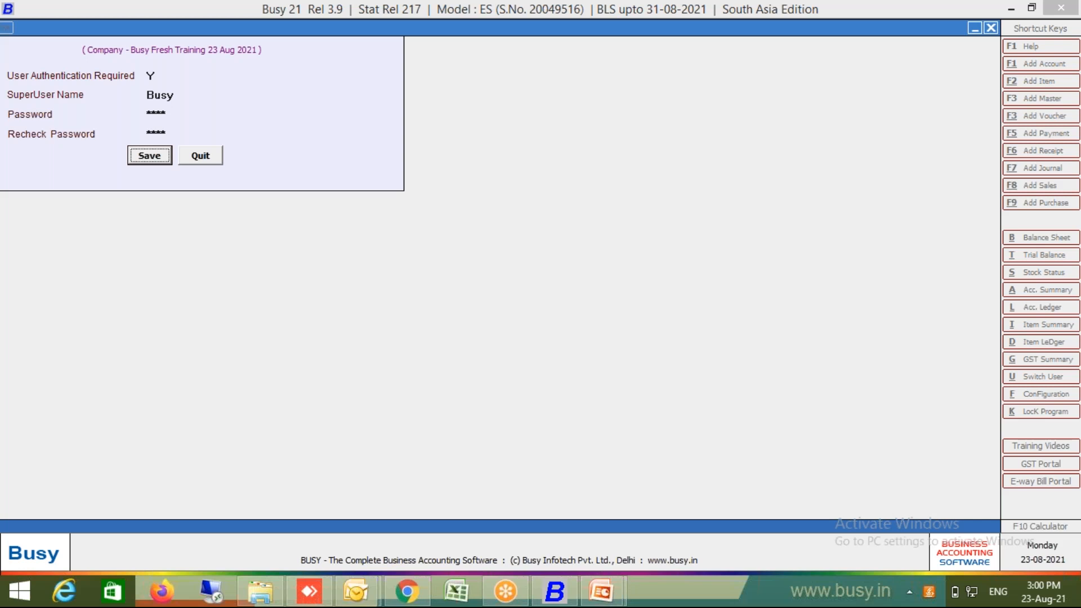
key(Return)
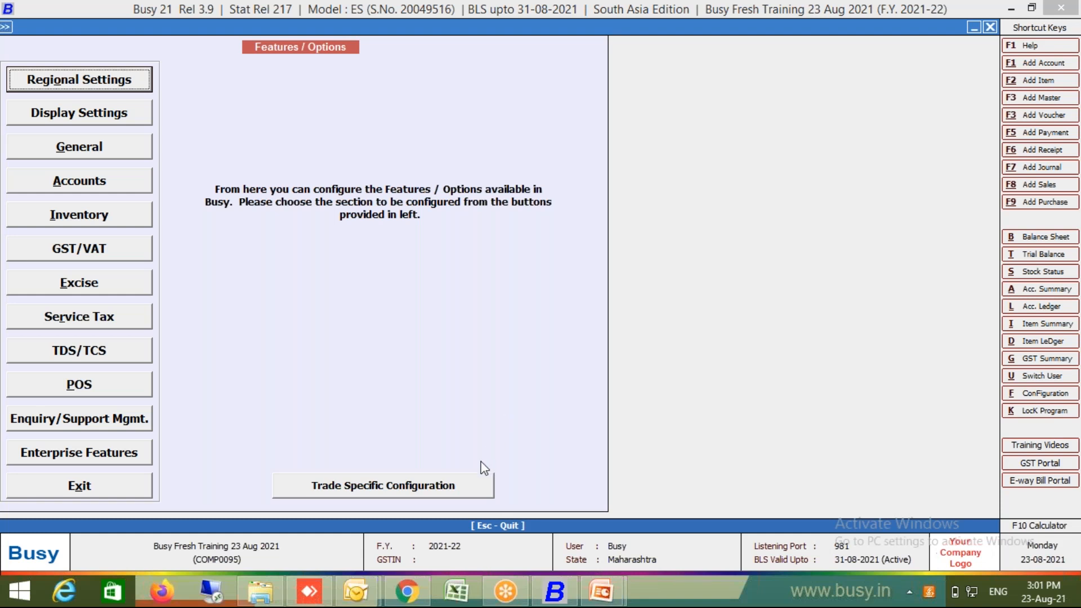
Step: View Trade Specific Configuration, quit without applying a trade, and exit Features / Options
click(474, 482)
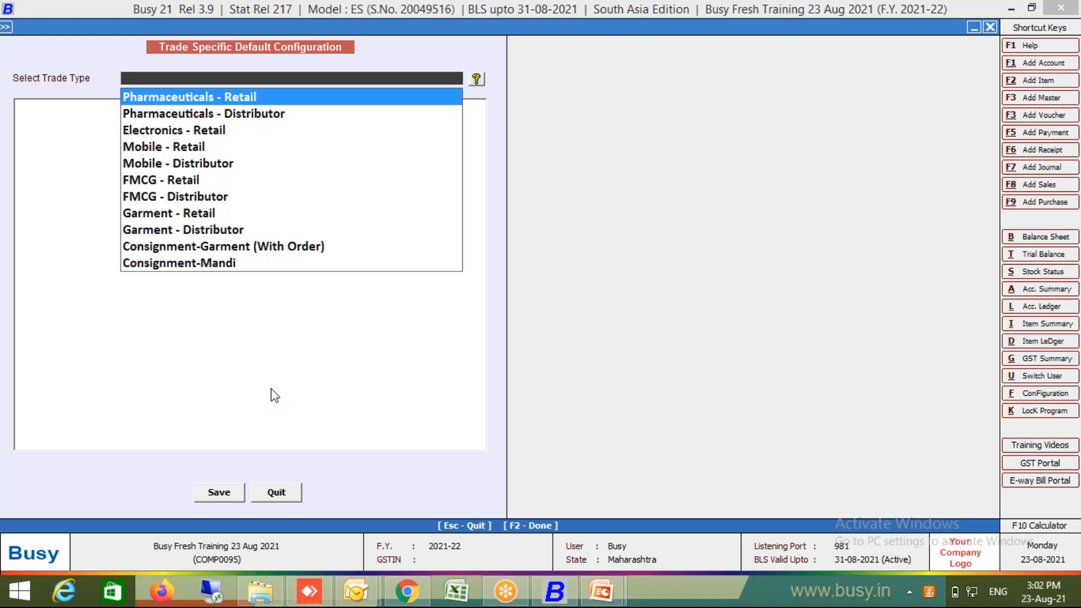
click(276, 493)
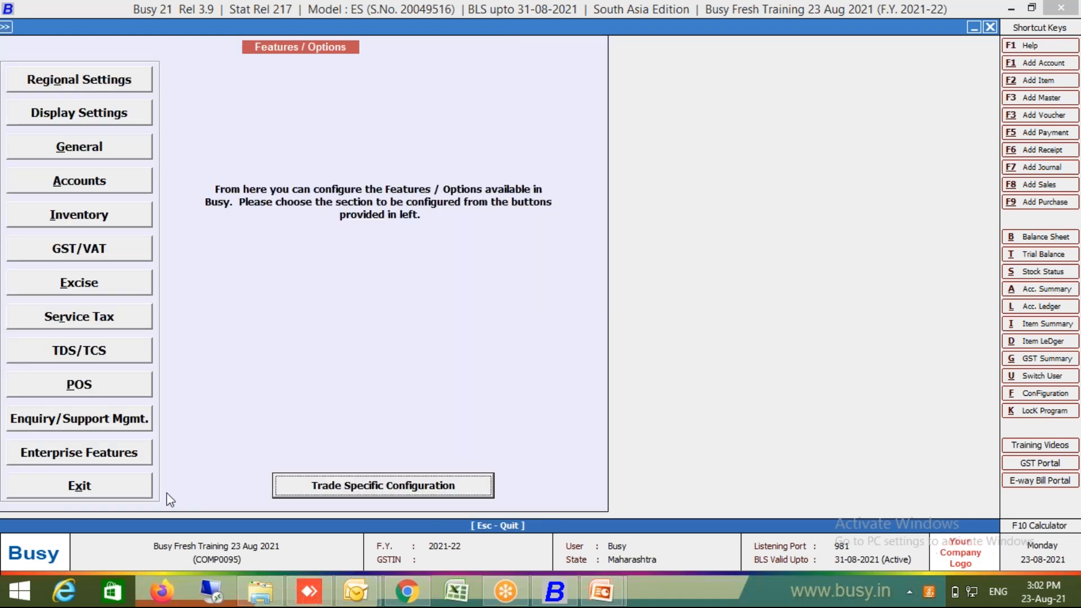
click(132, 490)
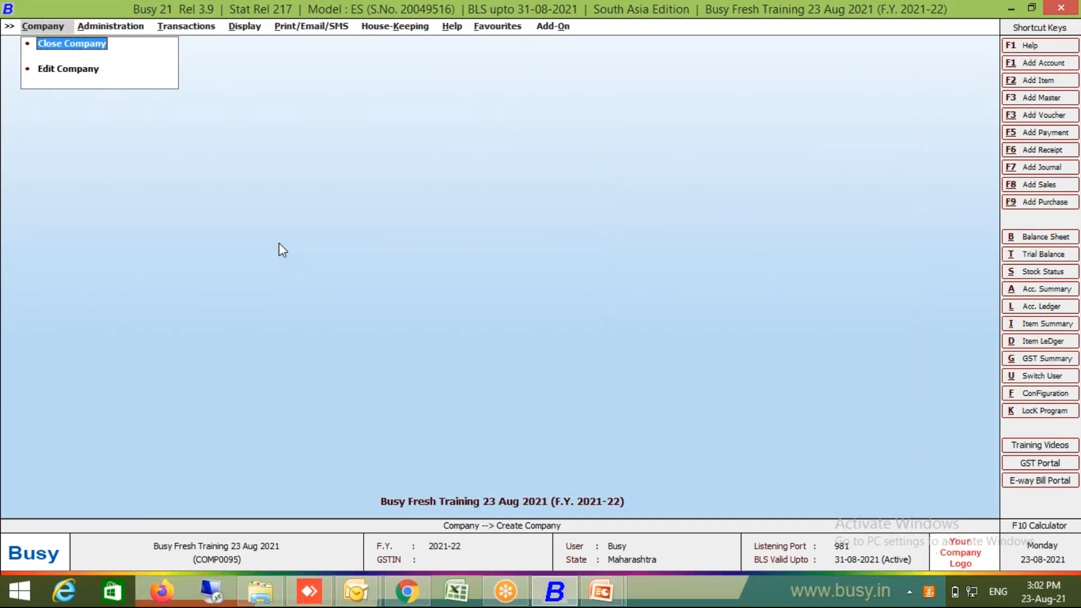
Step: Start a new purchase voucher from Transactions > Purchase > Add
click(204, 28)
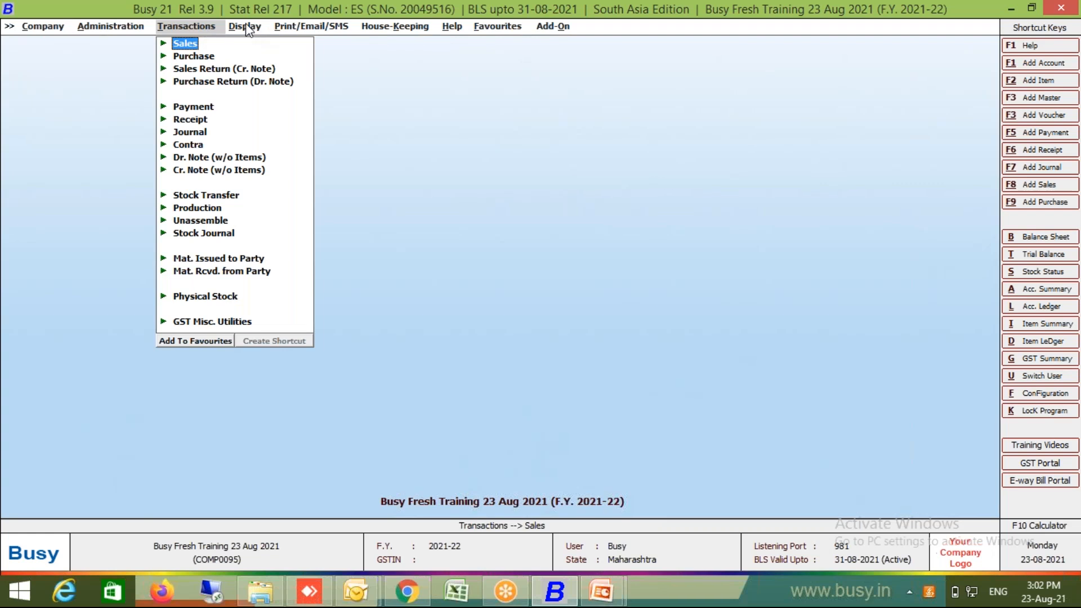
click(195, 56)
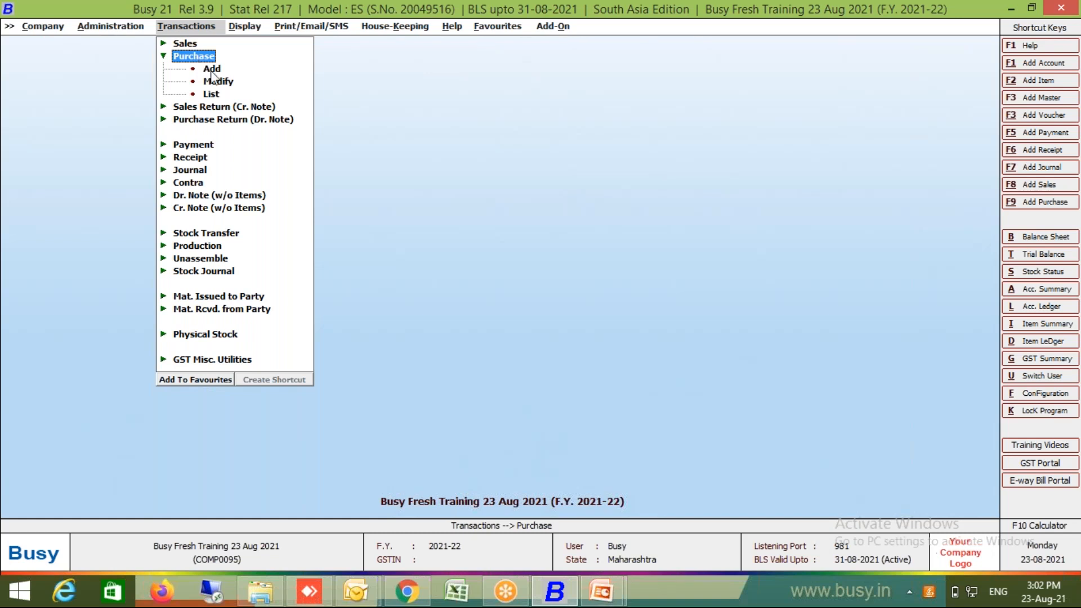
key(Down)
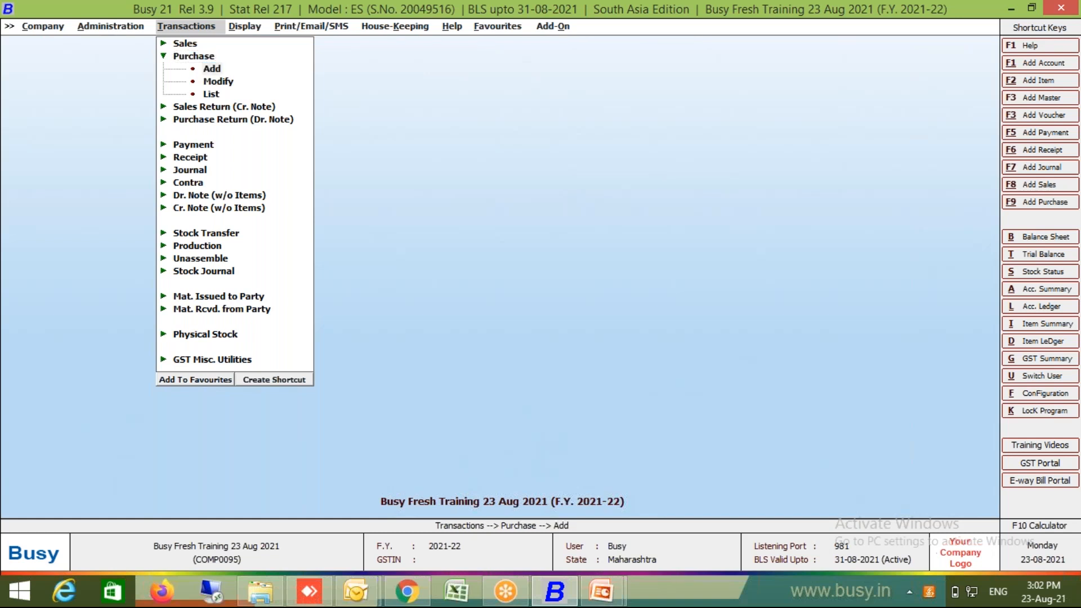
key(Return)
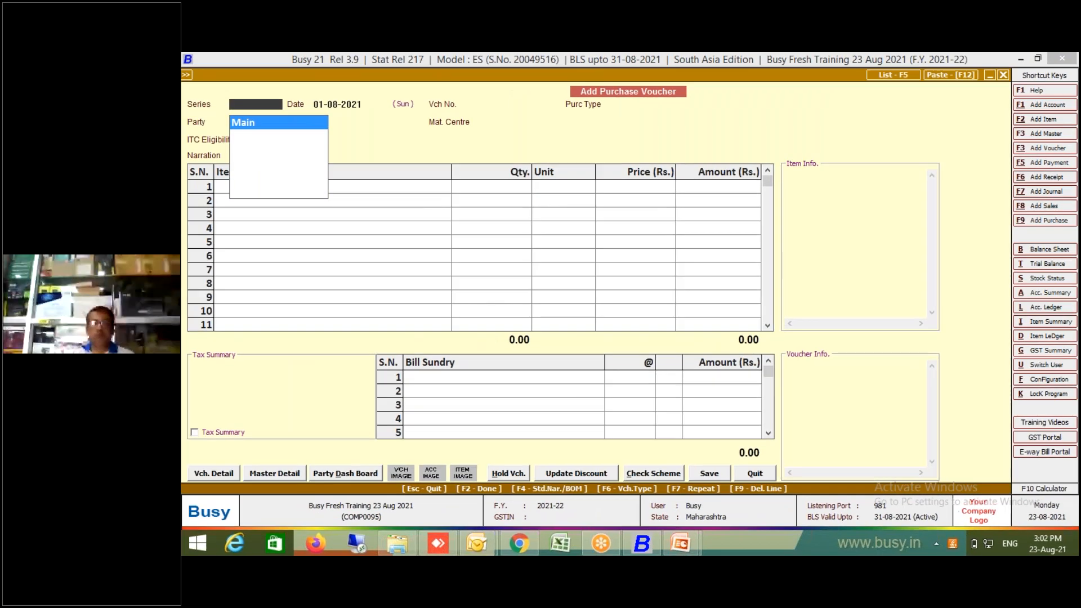
Step: Keep series Main and date 01-08-2021, and enter voucher number 1233
key(Return)
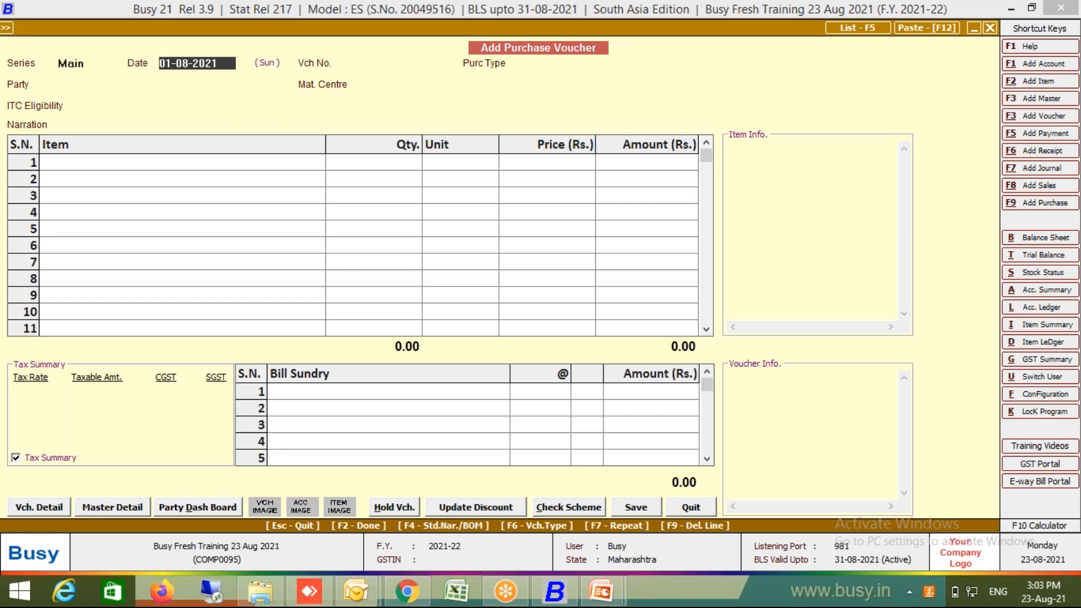
key(Return)
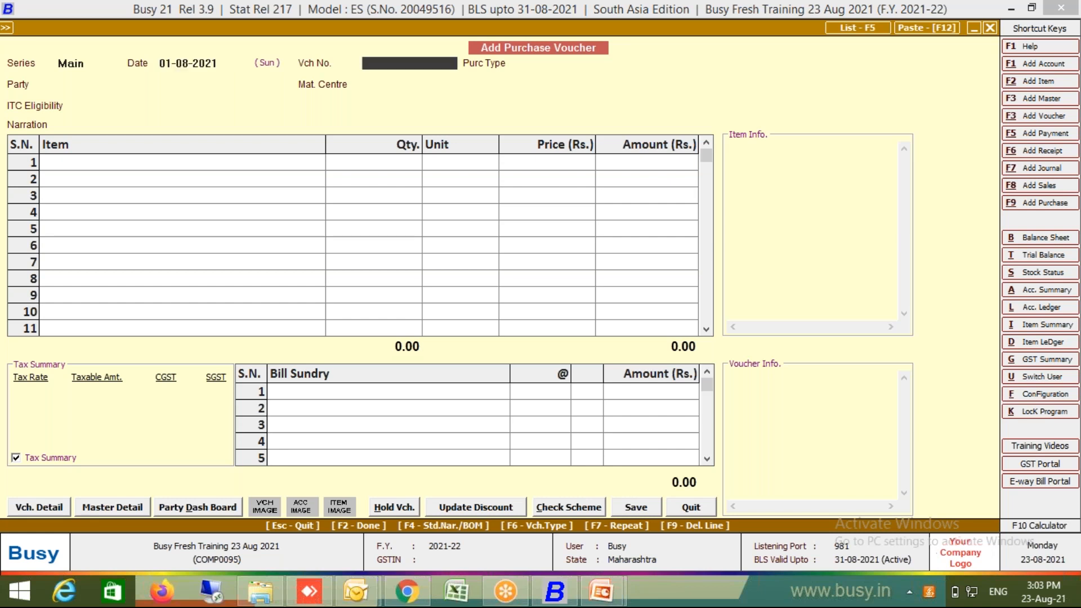
text(1233)
click(39, 507)
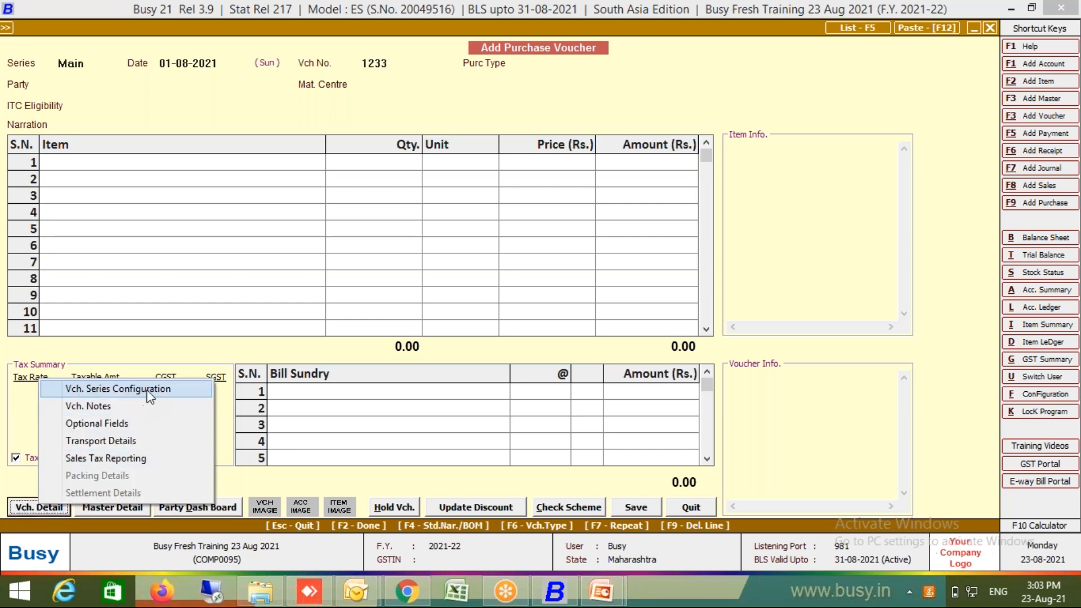
Step: Set Purchase Main numbering to Automatic, renumbered yearly, with the year embedded as suffix
click(148, 391)
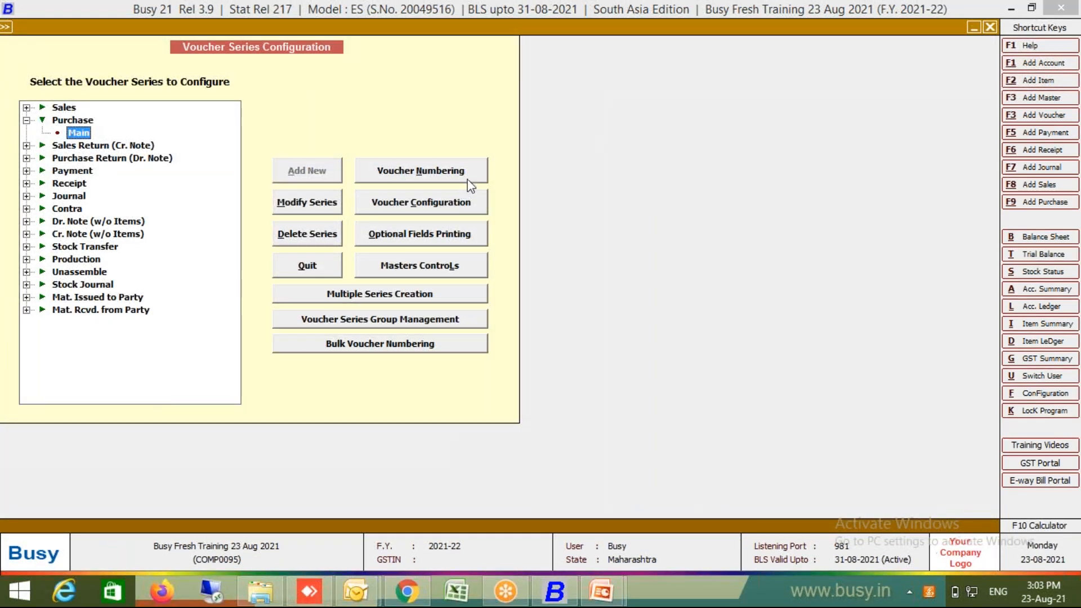
click(468, 179)
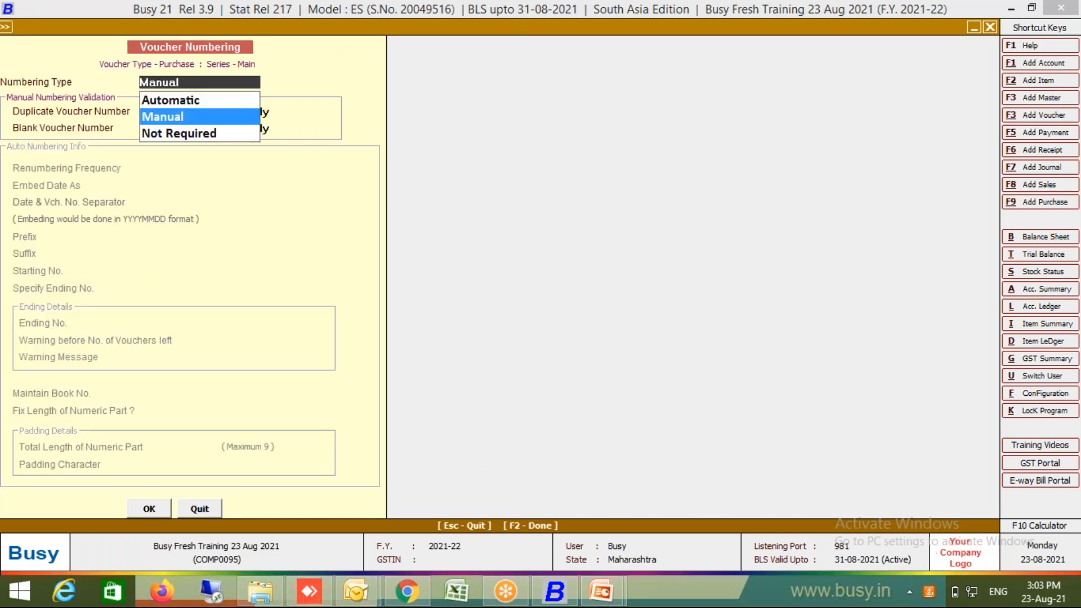
key(Up)
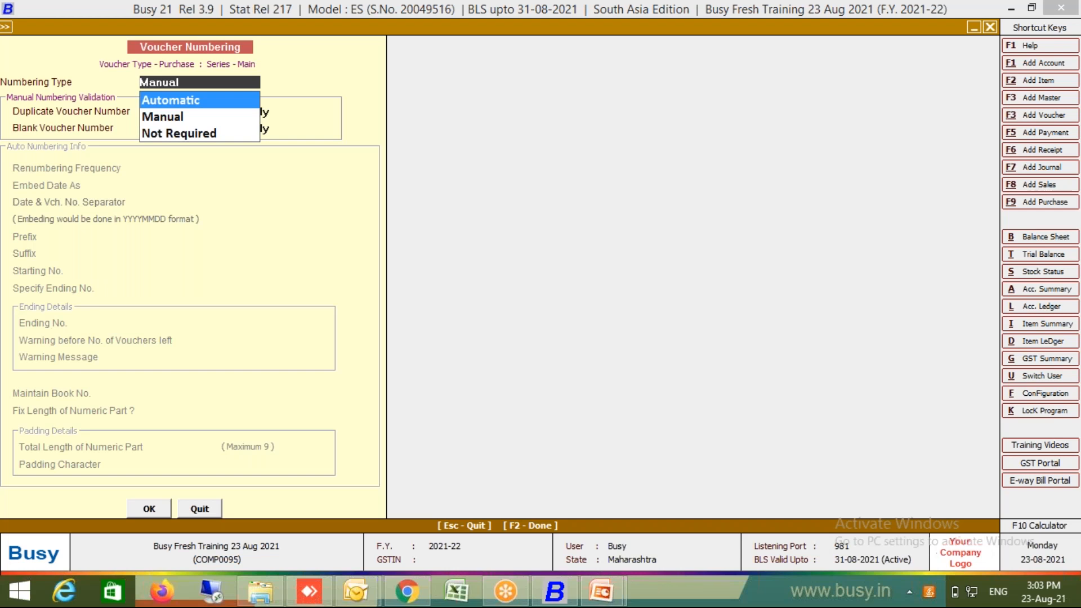
key(Return)
key(Return)
key(Return)
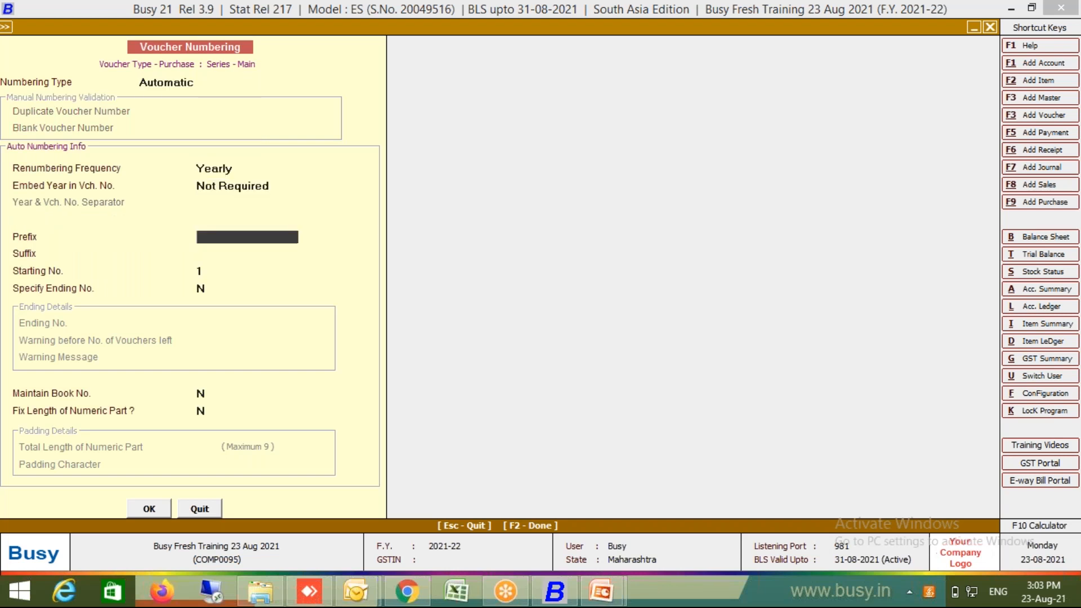
key(Up)
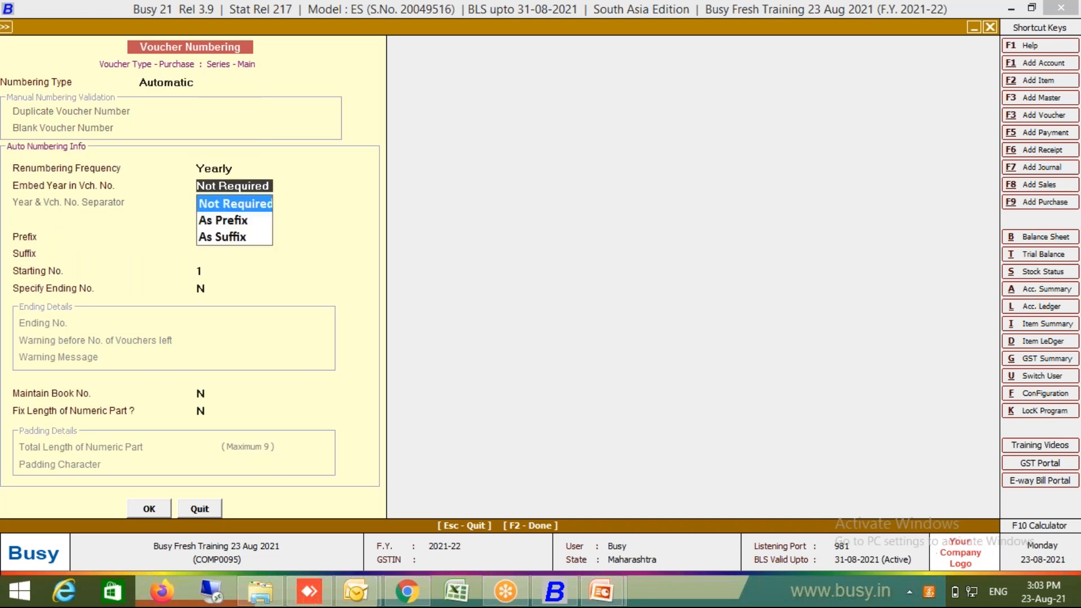
key(Down)
key(Down)
key(Return)
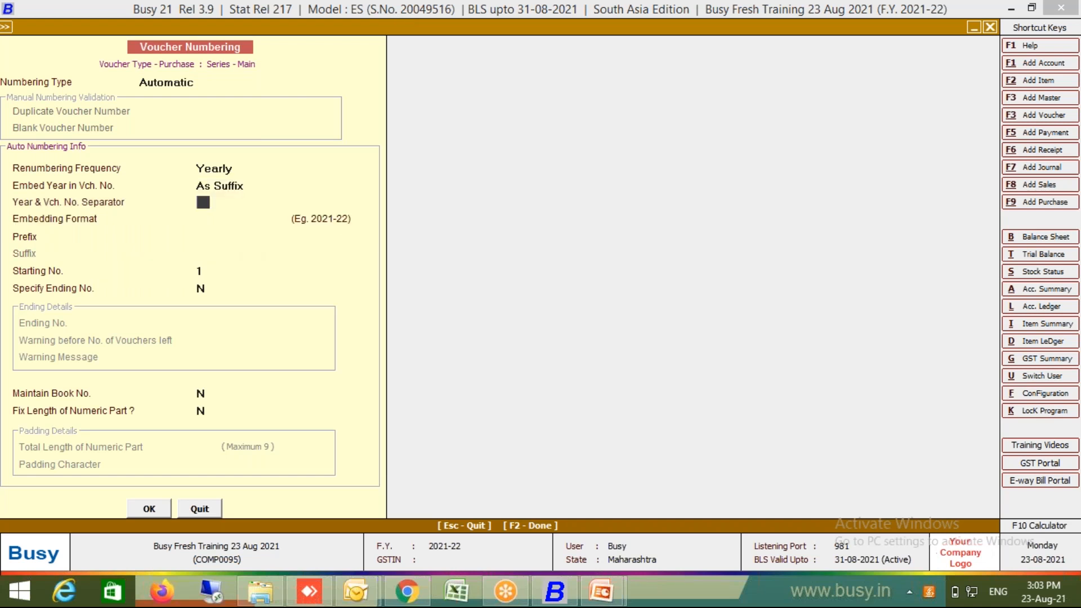
key(Return)
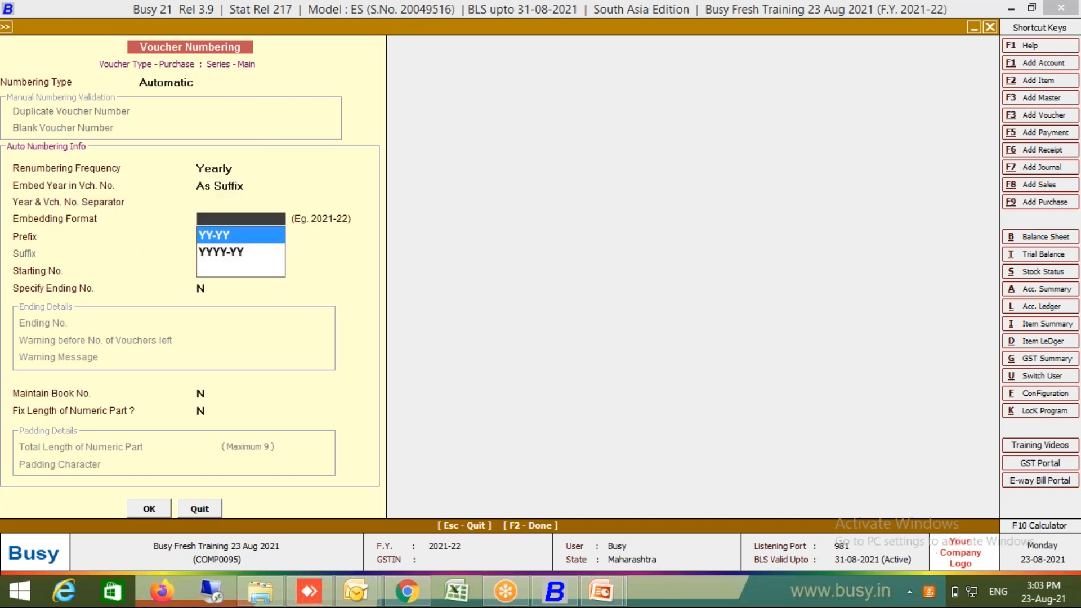
key(Up)
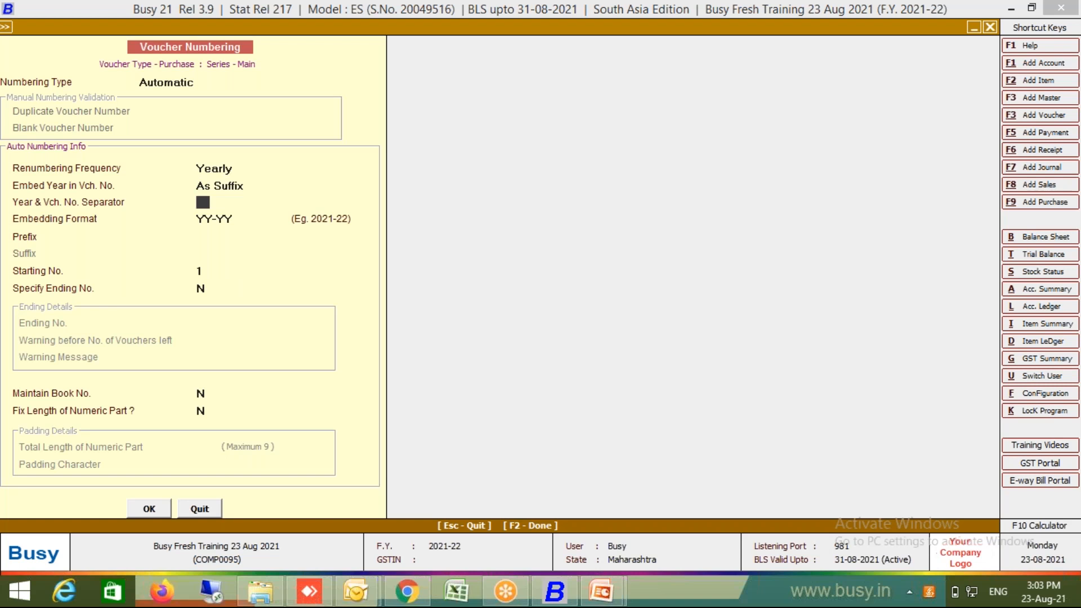
Step: Use separator '-', YY-YY year format, prefix P, and fixed length padded with 0
text(-)
key(Return)
key(Return)
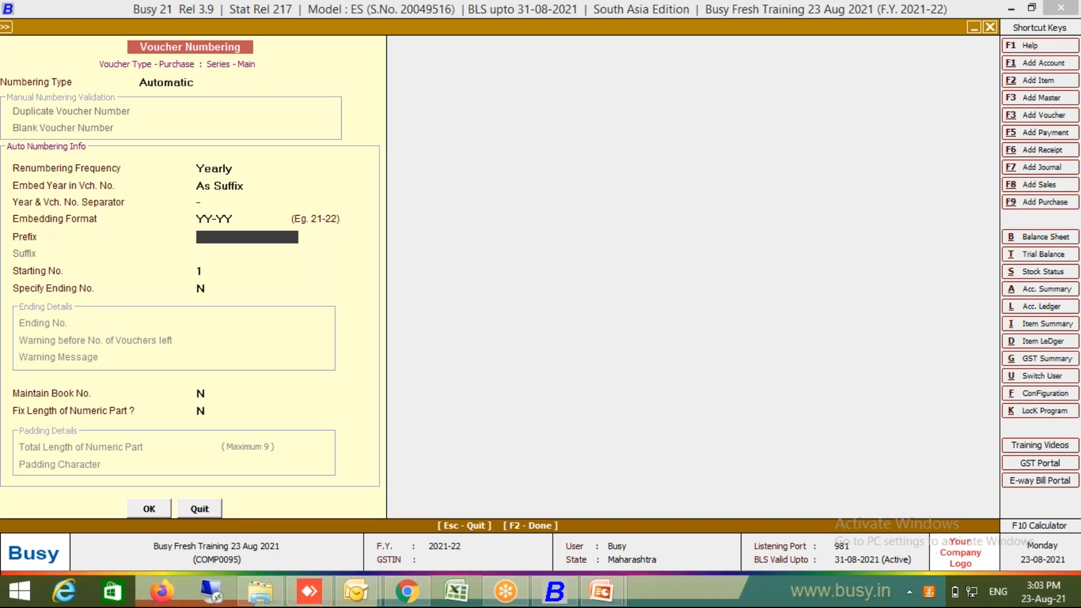
text(P)
key(Return)
key(Return)
key(Return)
key(Return)
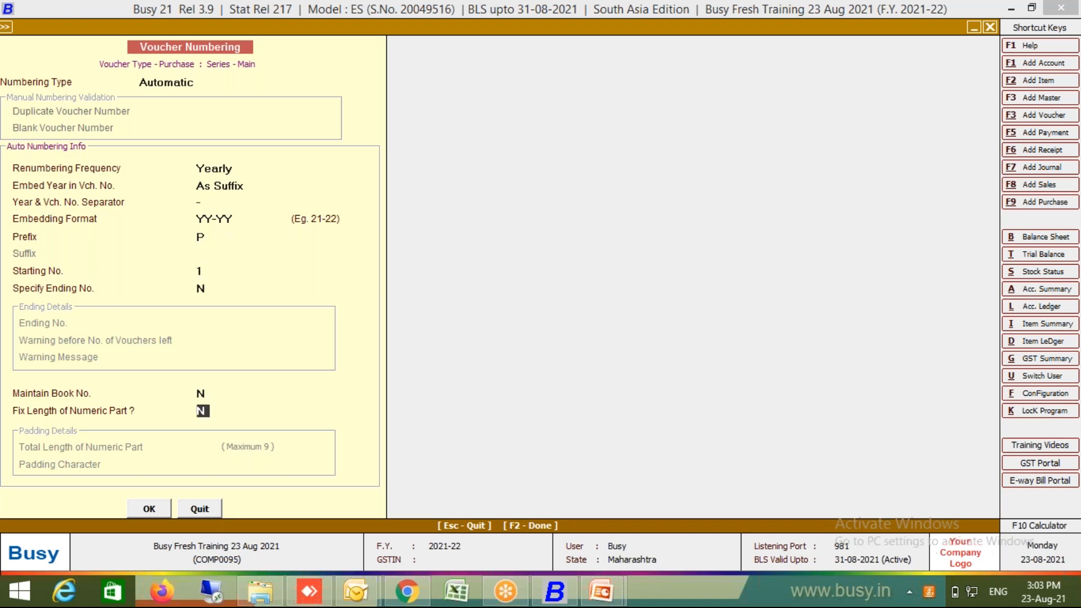
text(Y)
key(Return)
key(Return)
text(0)
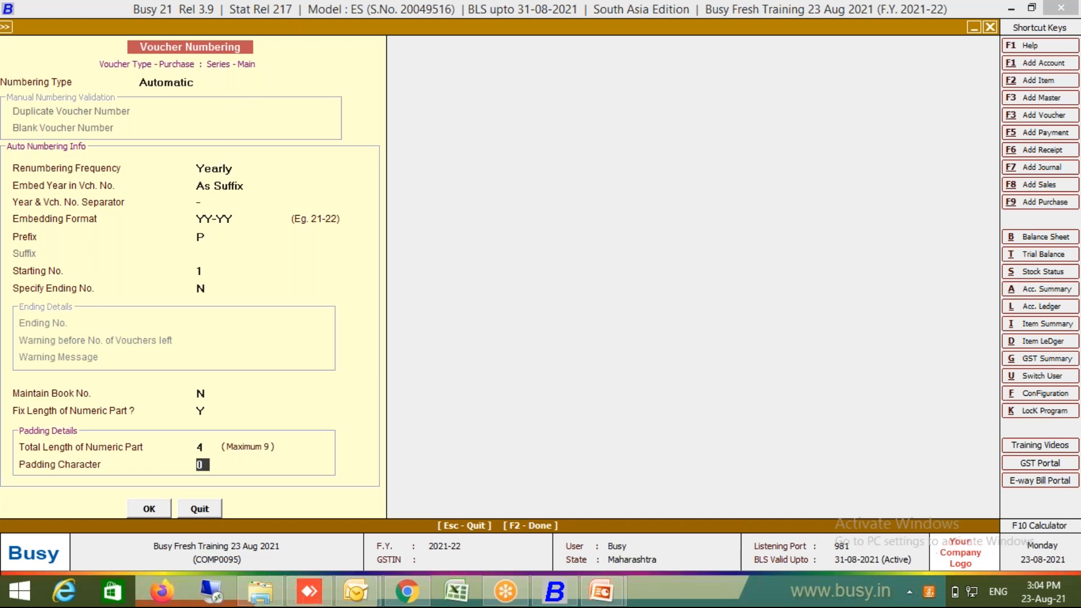
Step: Change the prefix to P-, accept the numbering settings and renumber existing purchase vouchers
click(229, 169)
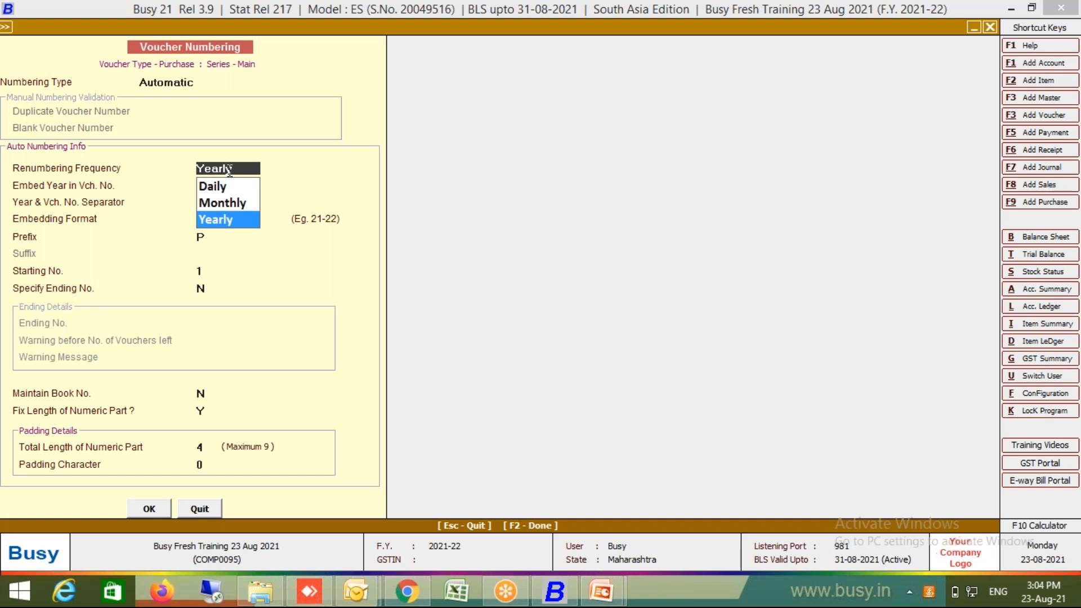
key(Return)
key(Return)
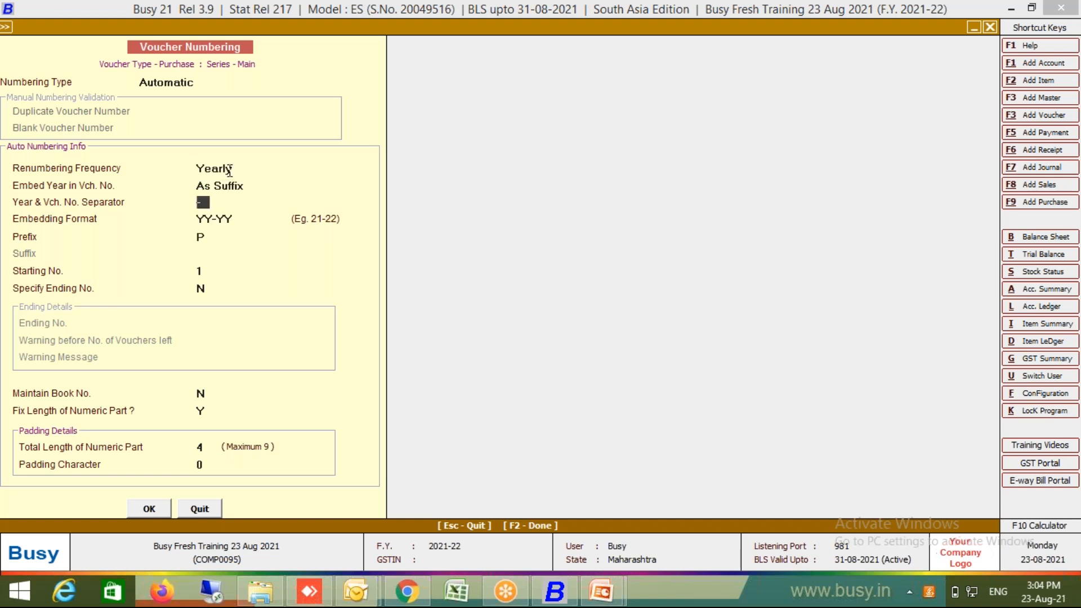
key(Return)
key(Return)
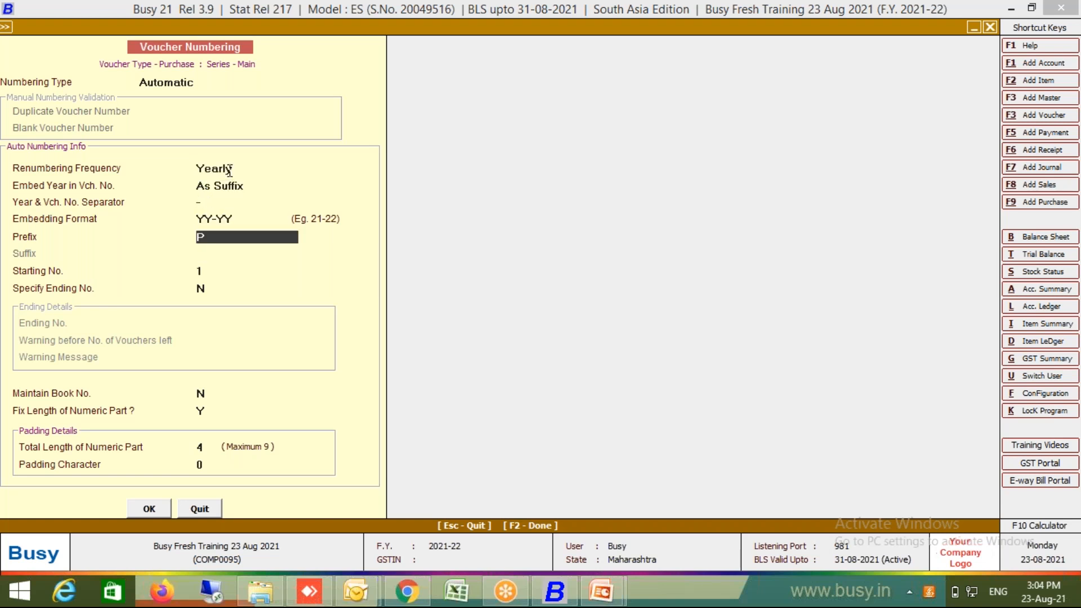
key(Up)
key(Up)
key(Up)
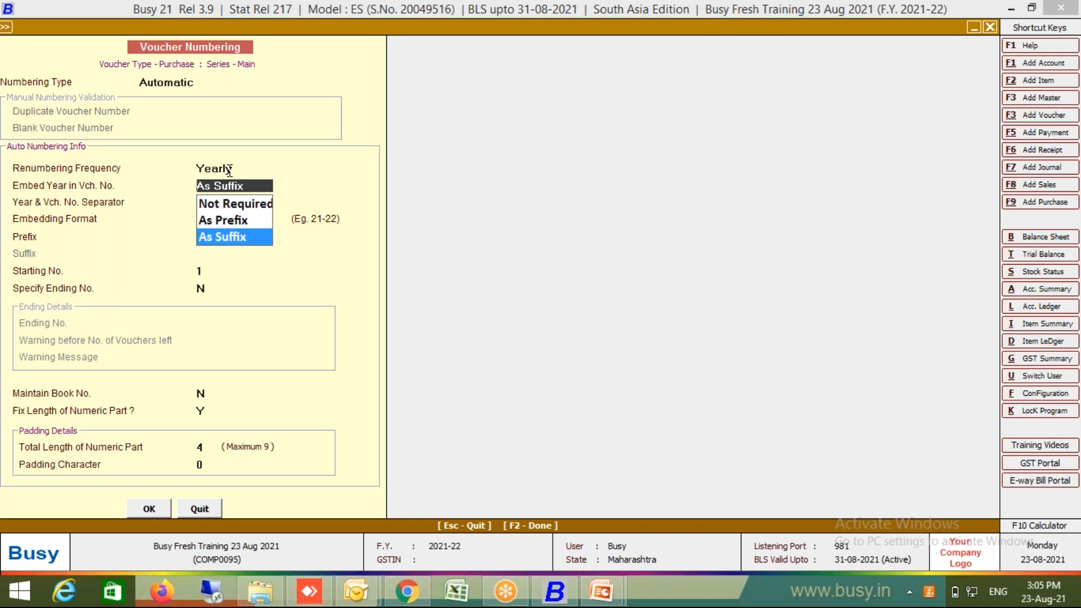
key(Return)
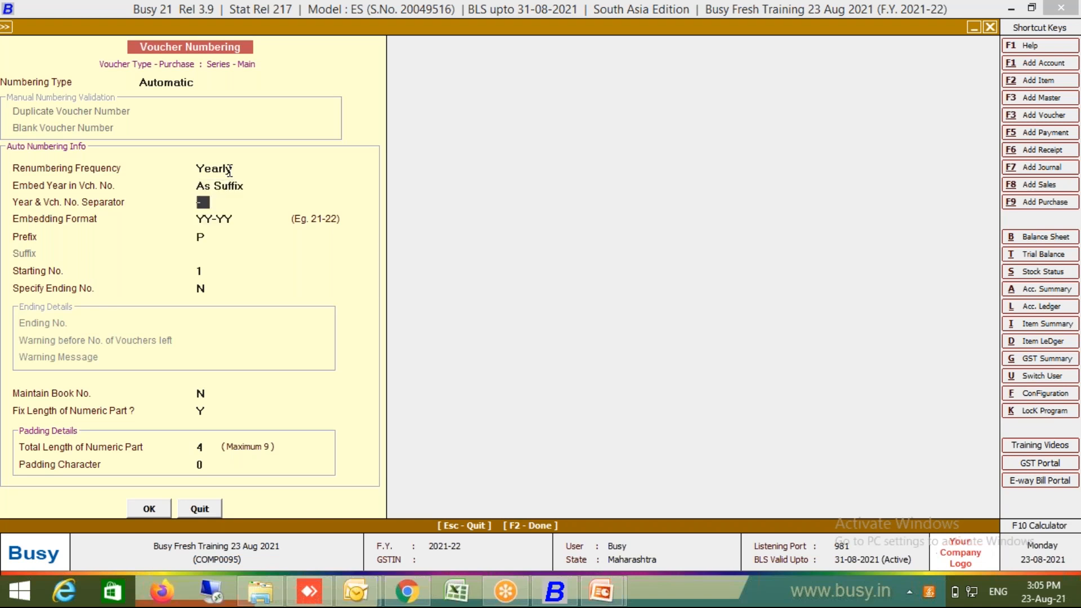
key(Return)
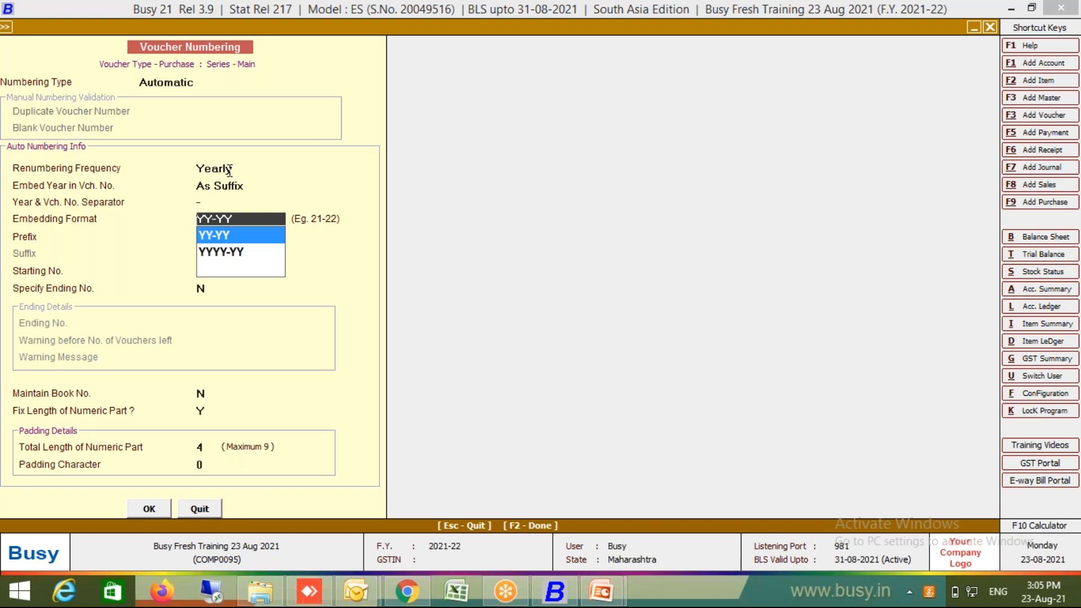
key(Return)
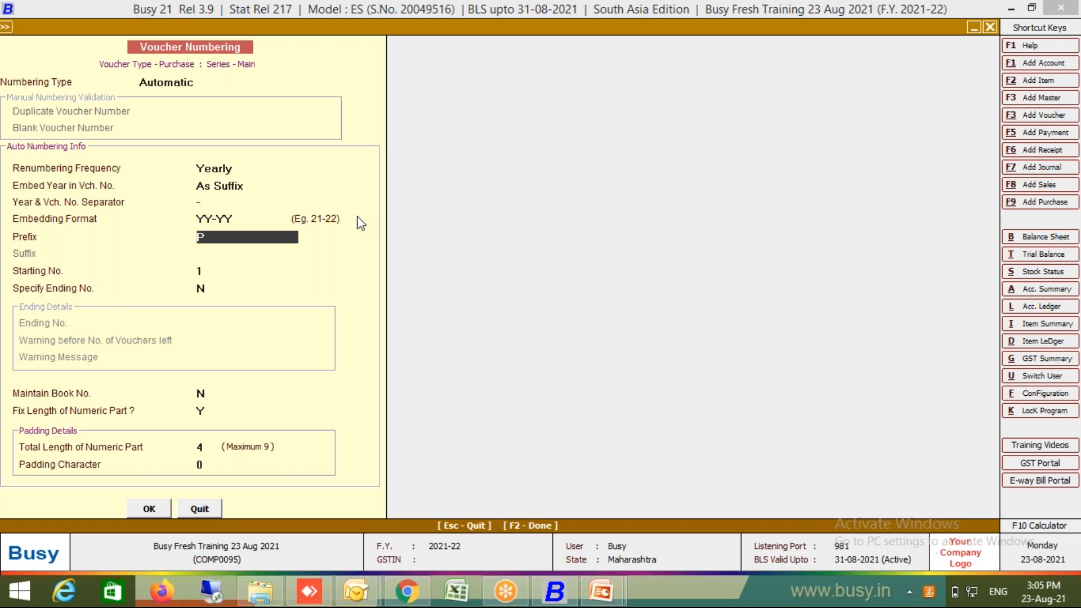
text(-)
key(Return)
key(Return)
key(Return)
key(Return)
key(Return)
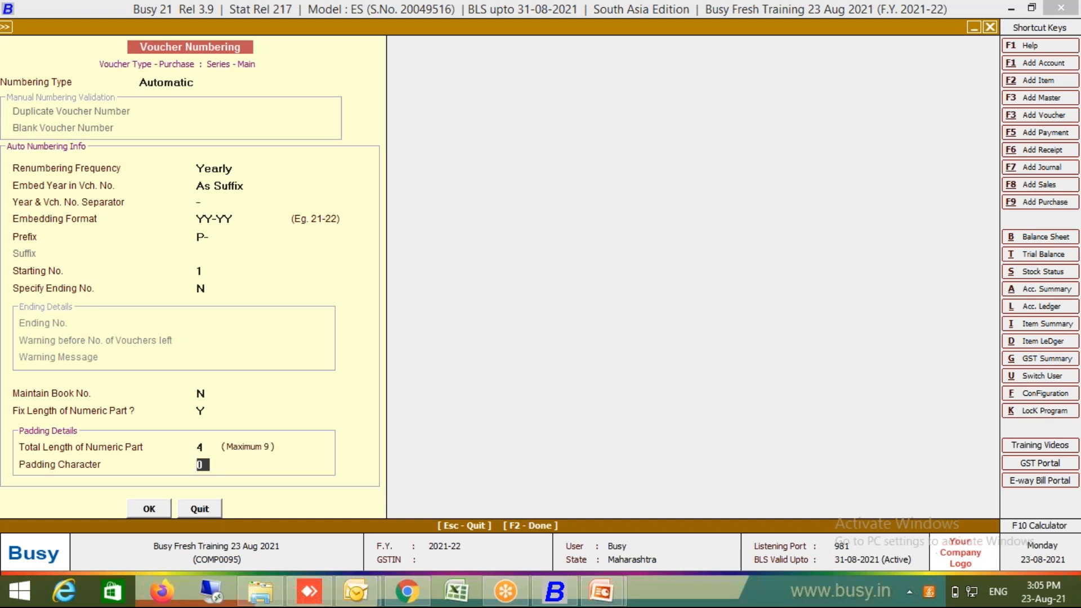
key(Return)
key(Return)
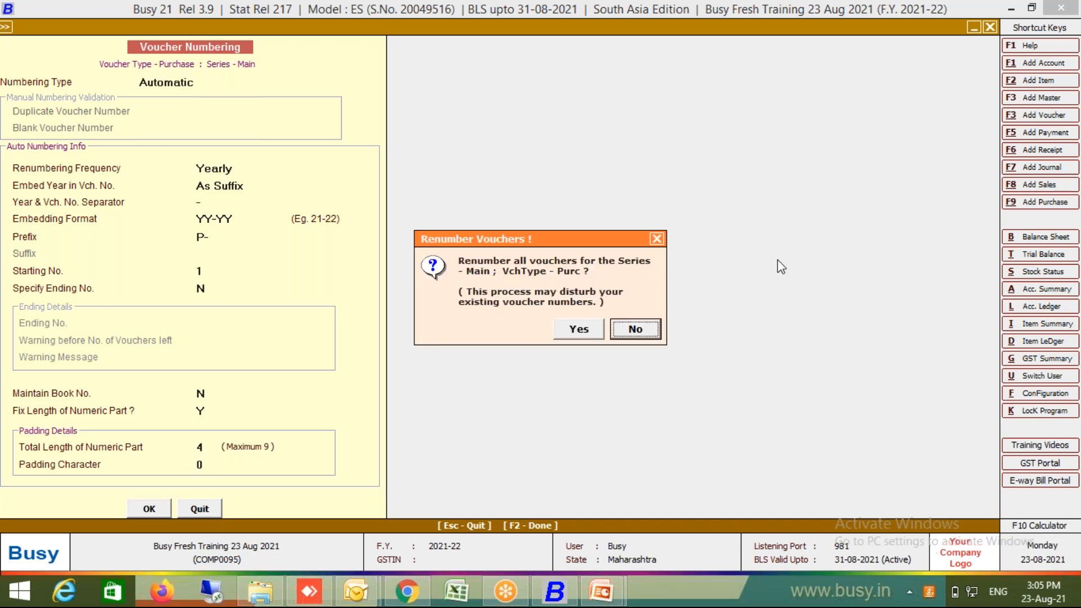
click(589, 335)
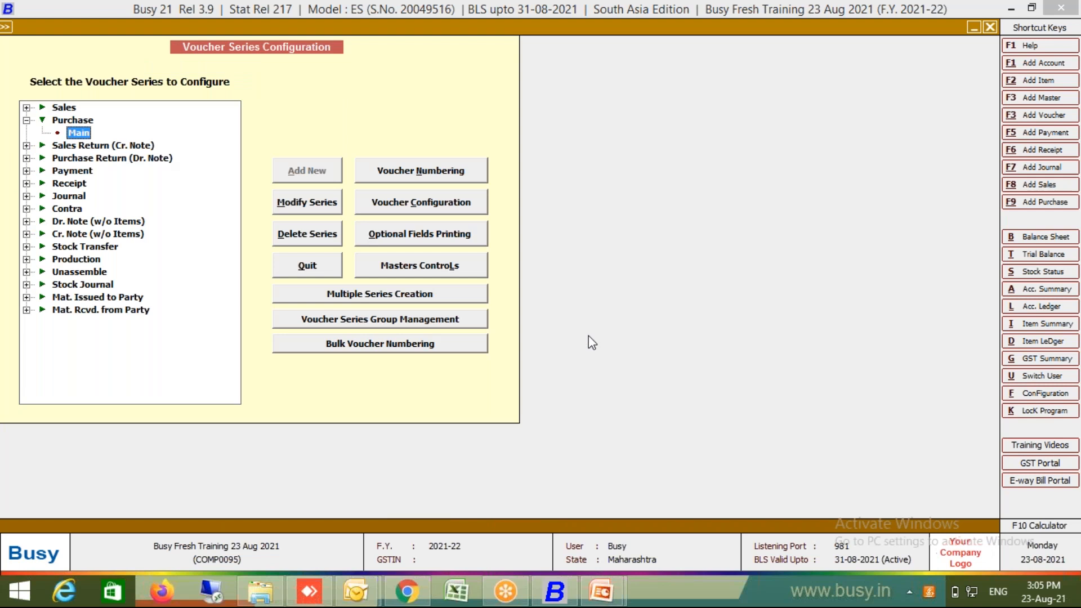
Step: Quit the series configuration and start a new purchase voucher dated 01-08-2021
key(Escape)
key(Escape)
click(589, 336)
key(Return)
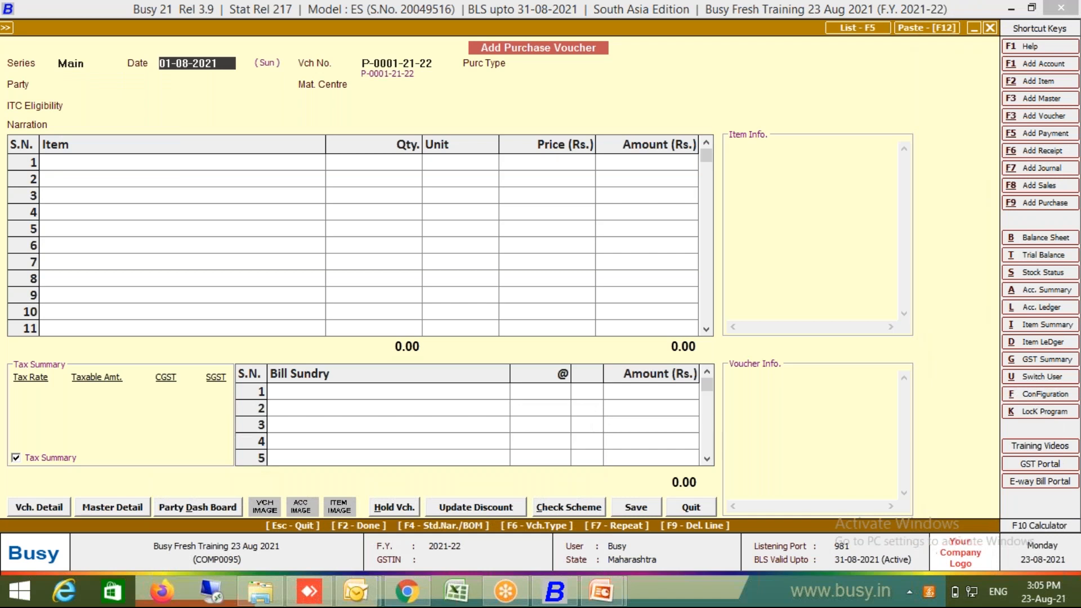
key(Return)
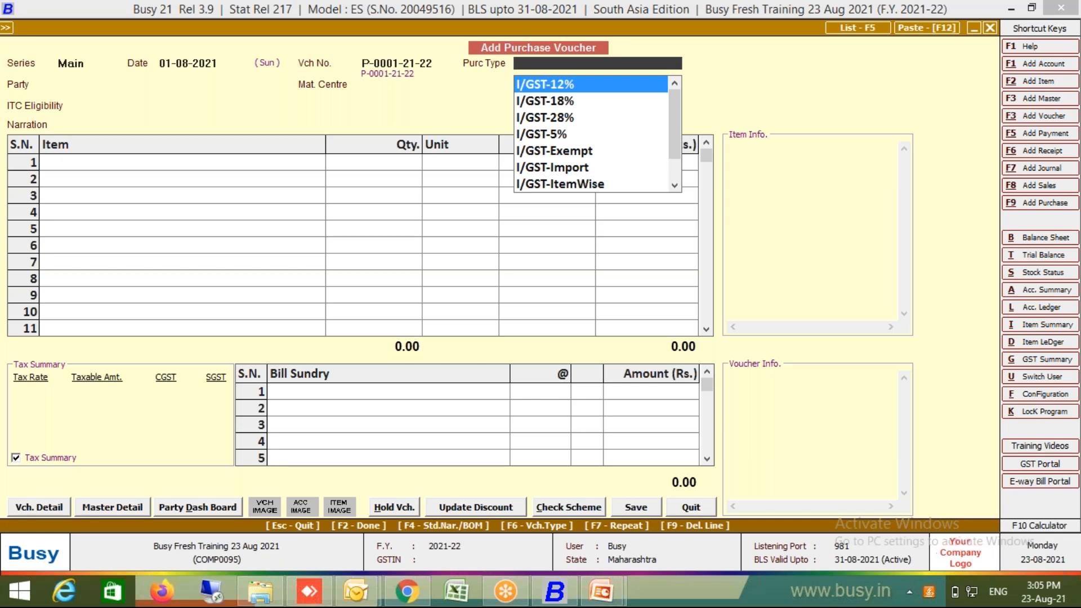
key(l)
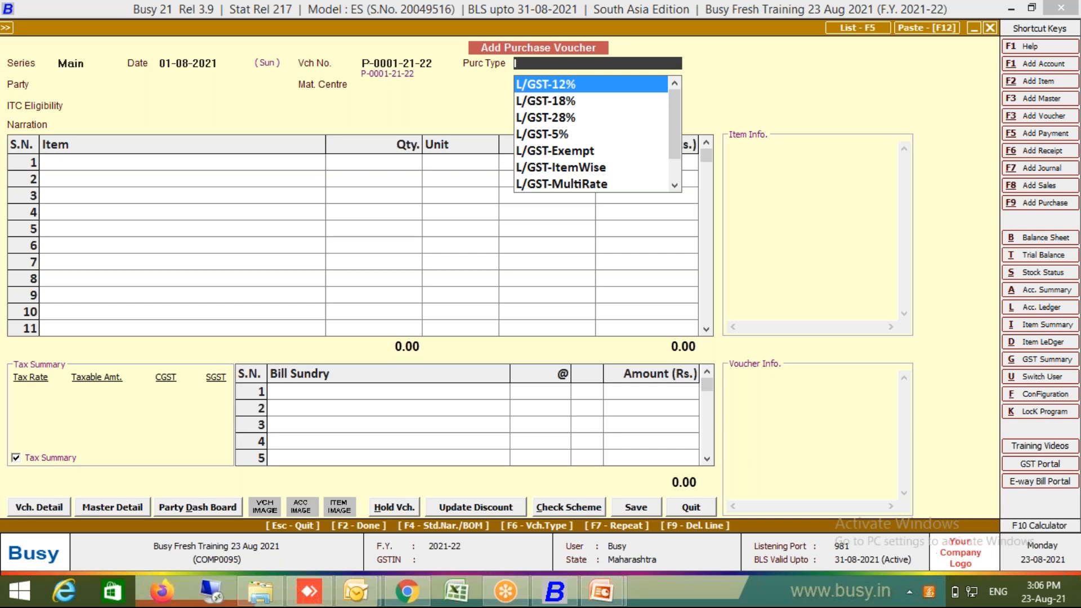
key(i)
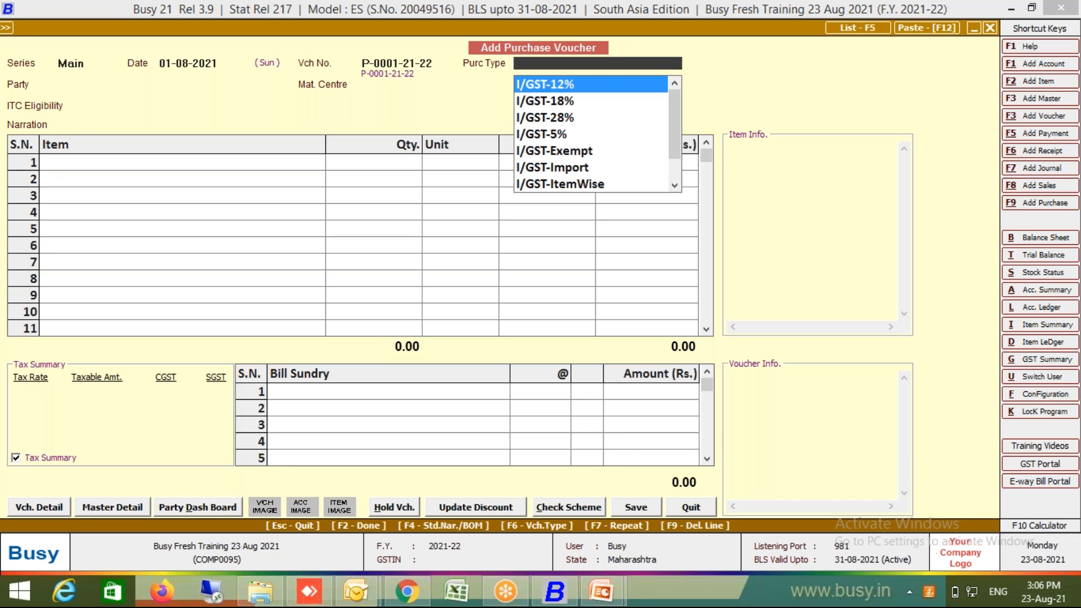
text(18)
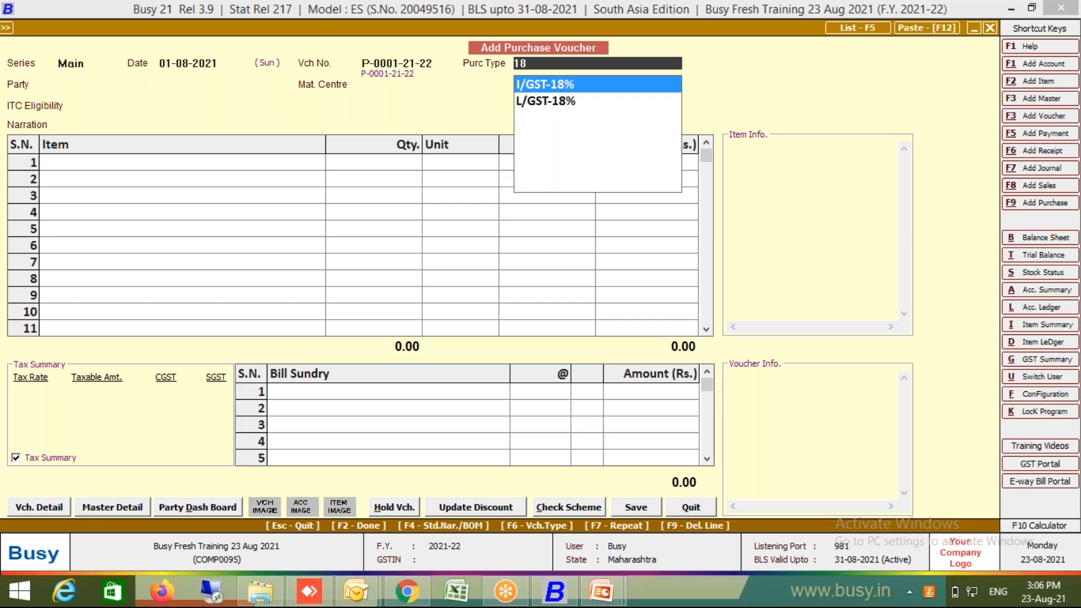
key(BackSpace)
key(BackSpace)
text(item)
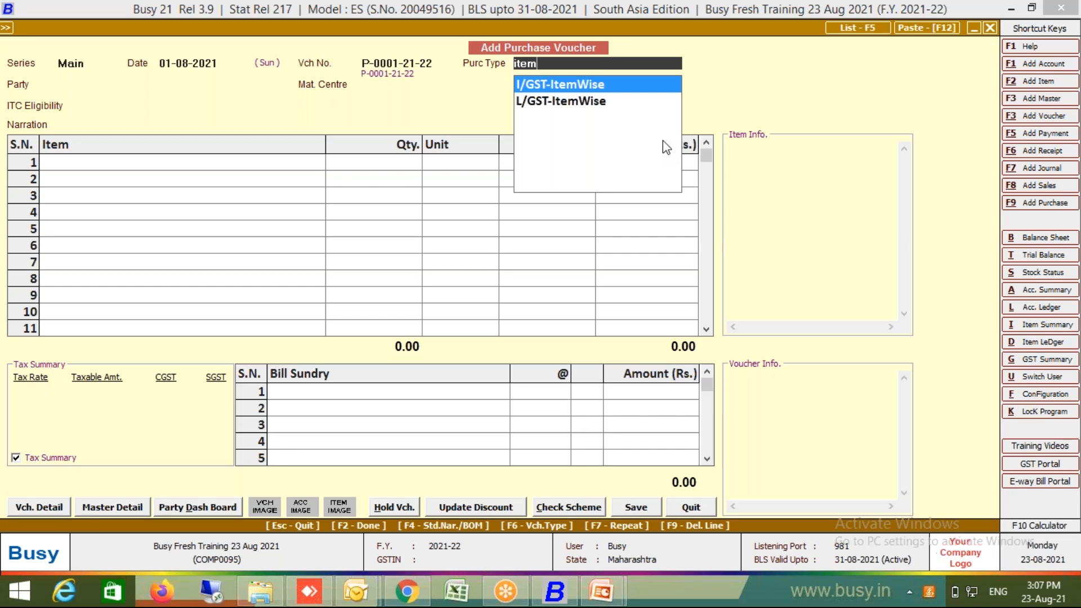
key(shift+Home)
key(BackSpace)
text(incl)
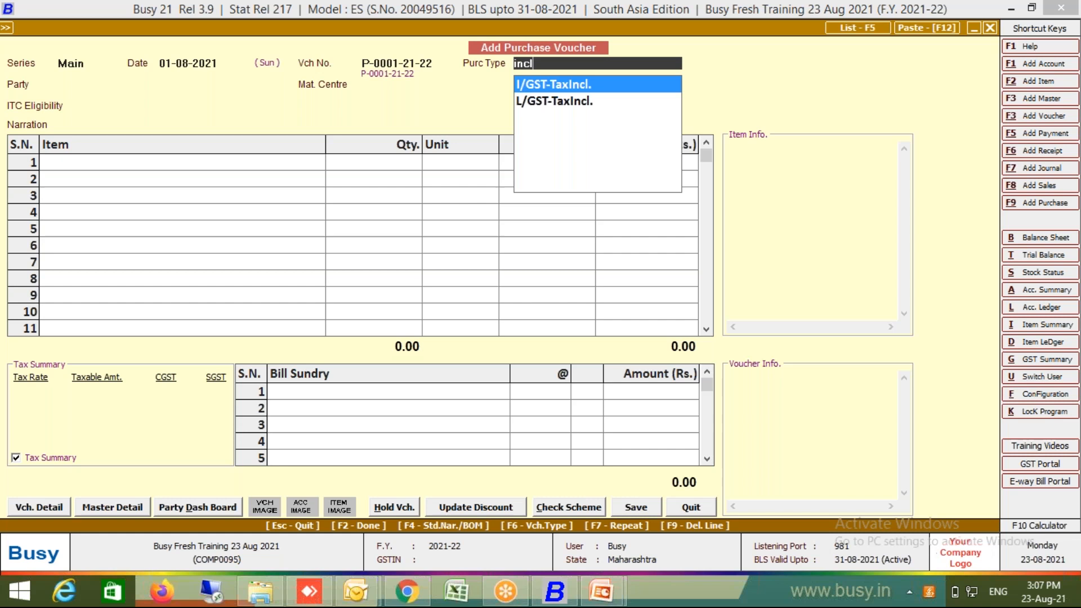
key(shift+Home)
key(BackSpace)
text(mult)
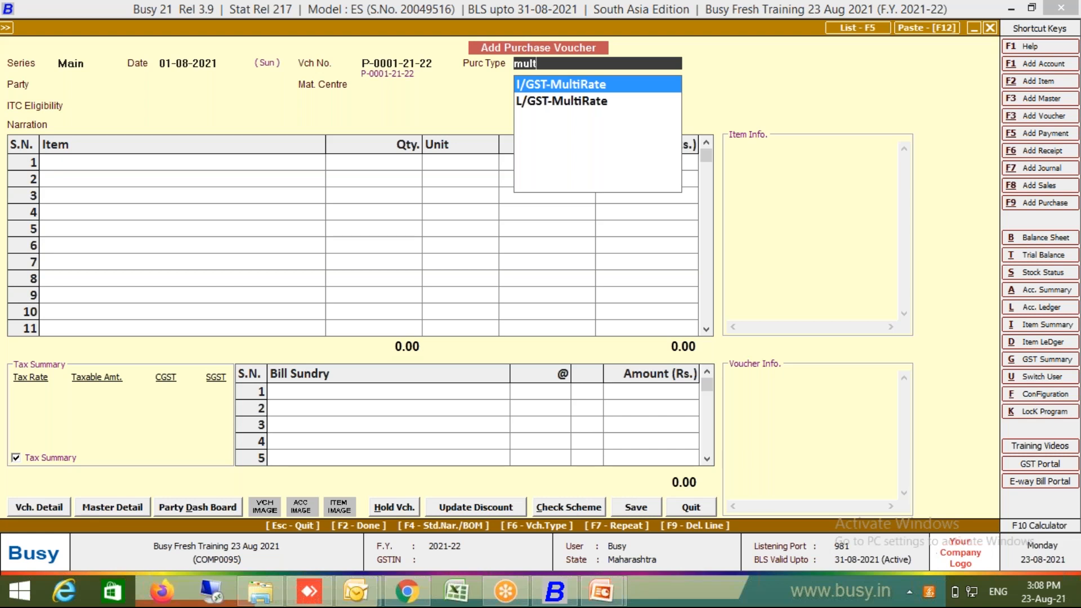
key(BackSpace)
key(BackSpace)
key(BackSpace)
key(BackSpace)
text(item)
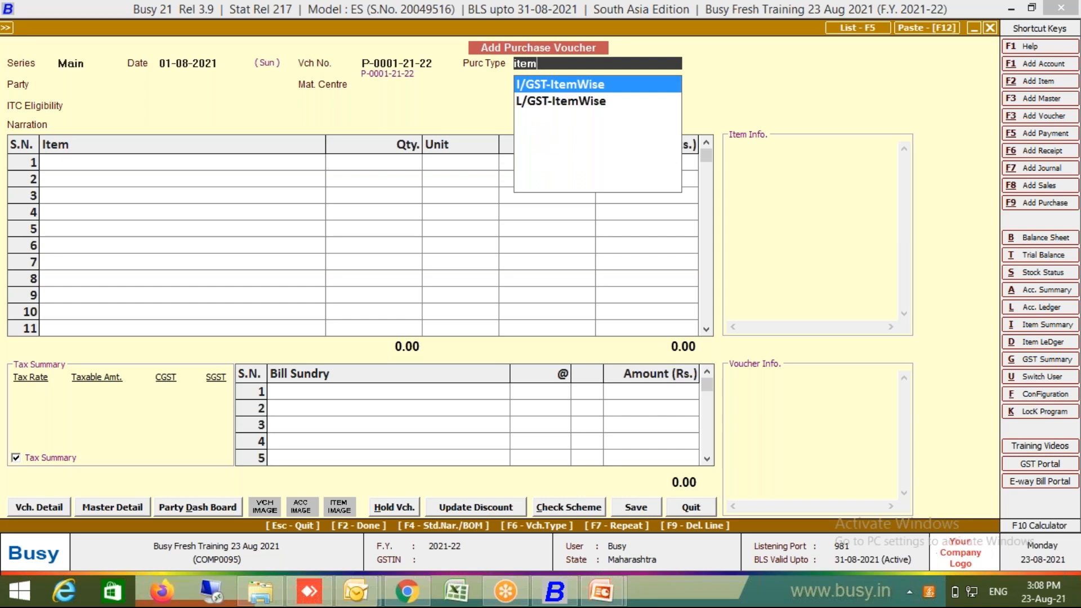
Step: Choose L/GST-ItemWise as the purchase type and start a new party account
click(586, 105)
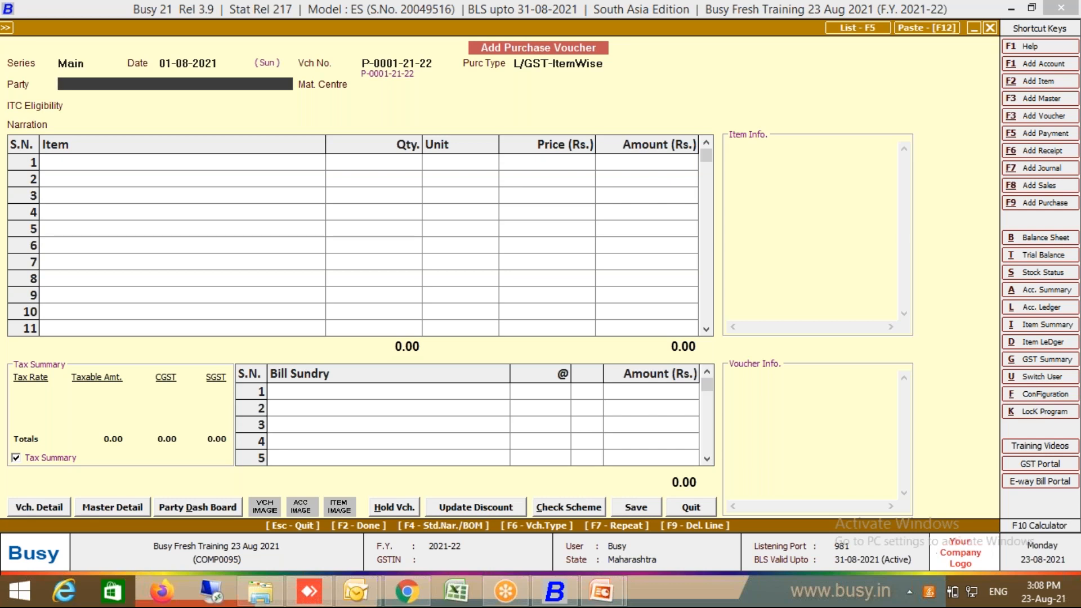
key(F3)
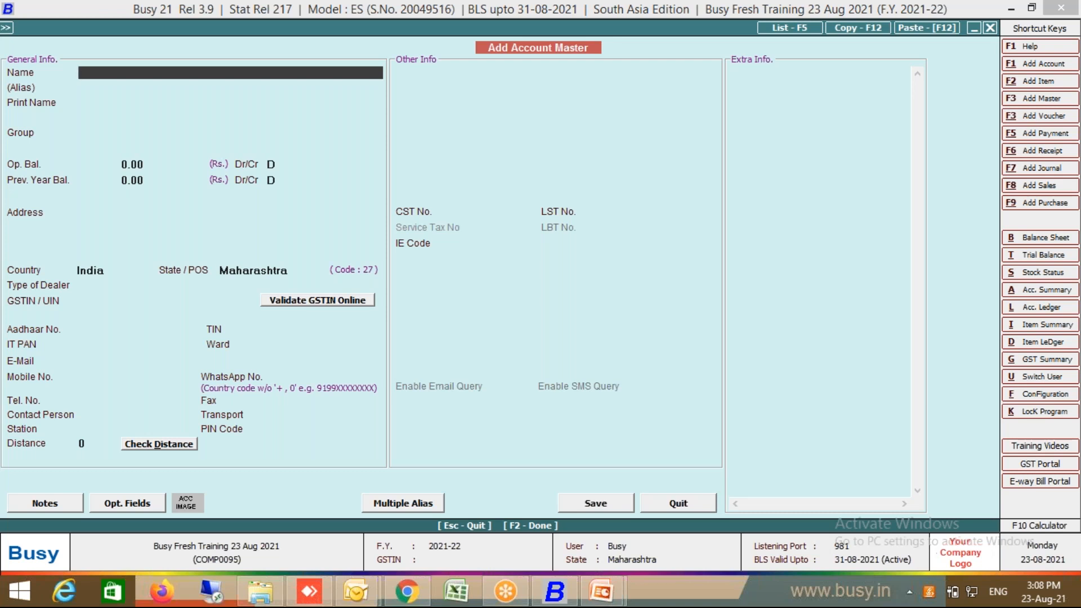
Step: Enter account name Supplier 1, group Sundry Creditors, dealer type Registered, filing frequency Not Known
text(Supplier 1)
key(Return)
key(Return)
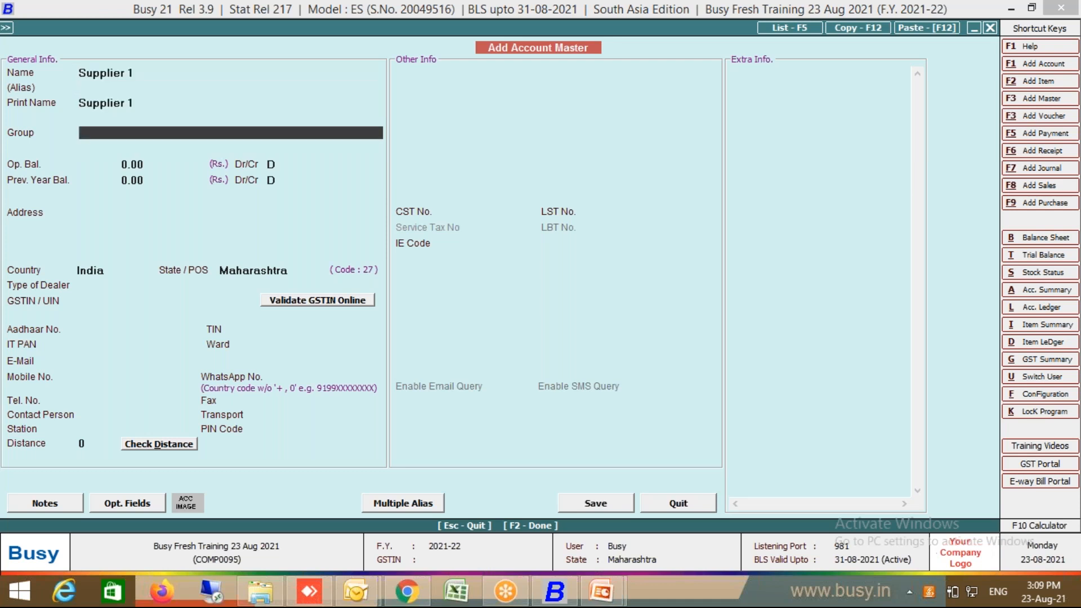
text(sund)
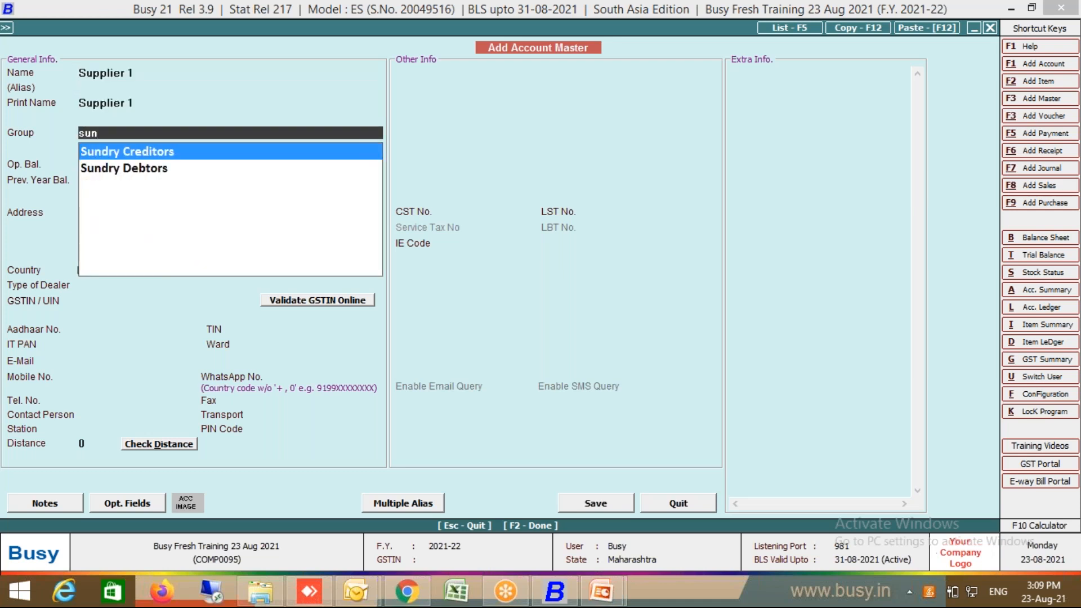
key(Return)
key(Return)
key(Return)
key(Return)
key(Return)
key(Return)
key(Return)
key(Return)
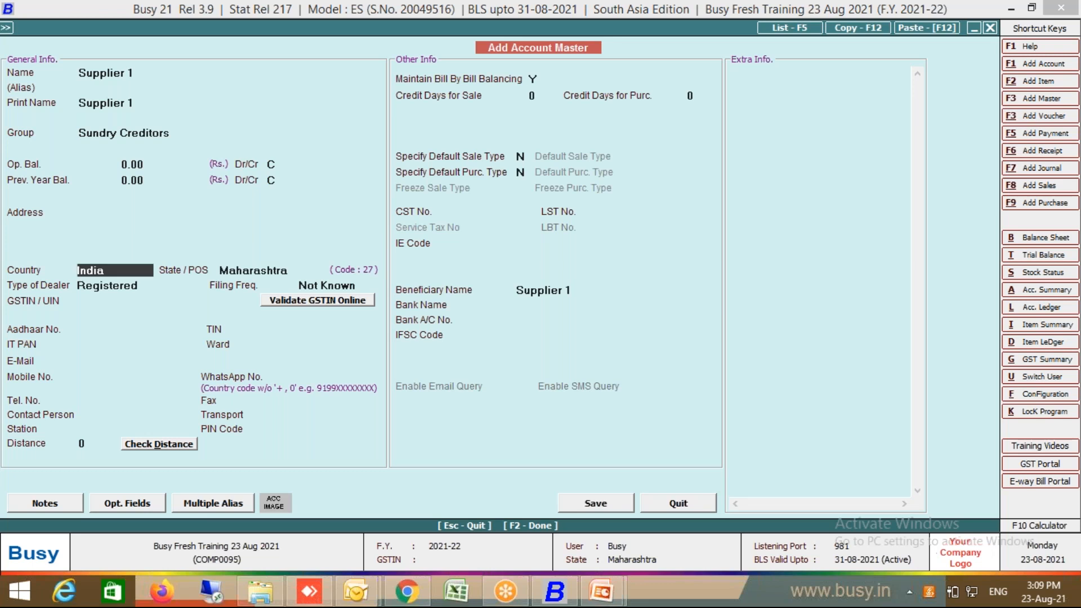
key(Up)
key(Up)
key(Up)
key(Return)
key(Return)
key(Return)
key(Return)
key(Return)
key(Return)
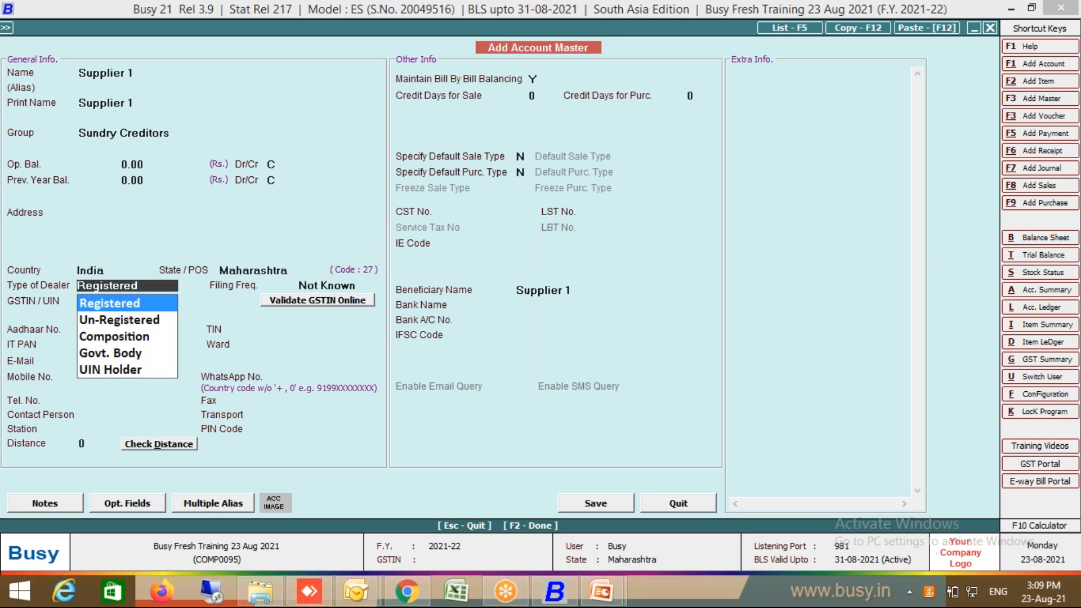
key(Return)
key(Return)
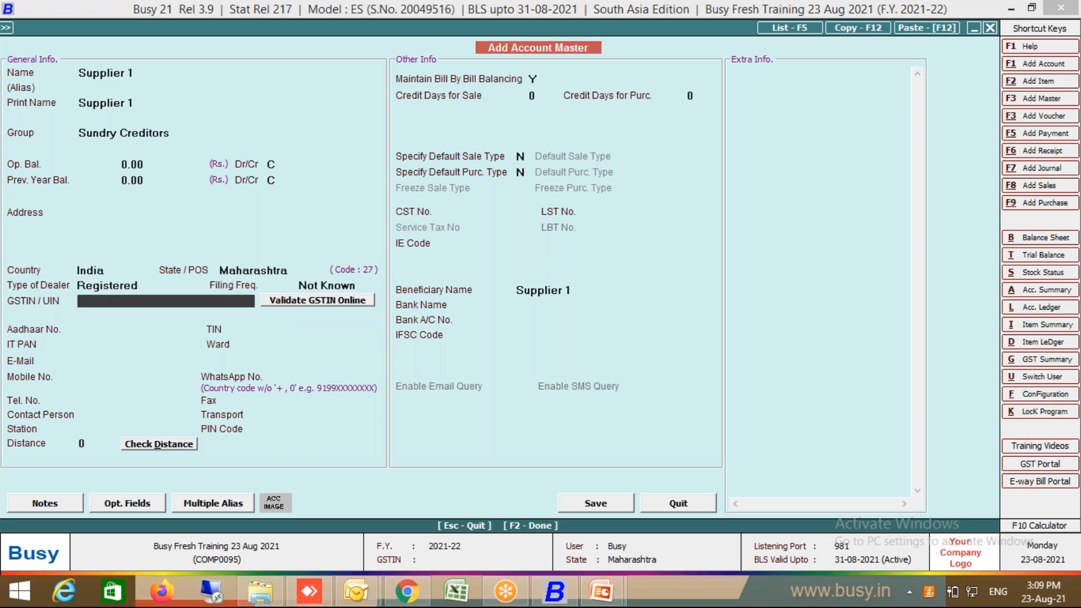
Step: Leave the GSTIN blank and save the supplier account, accepting the GSTIN warnings
key(Return)
key(Return)
key(Return)
key(Up)
key(Up)
key(Up)
key(Up)
key(Return)
key(Return)
key(Return)
key(Return)
key(Return)
key(Return)
key(Return)
key(Return)
key(Return)
key(Return)
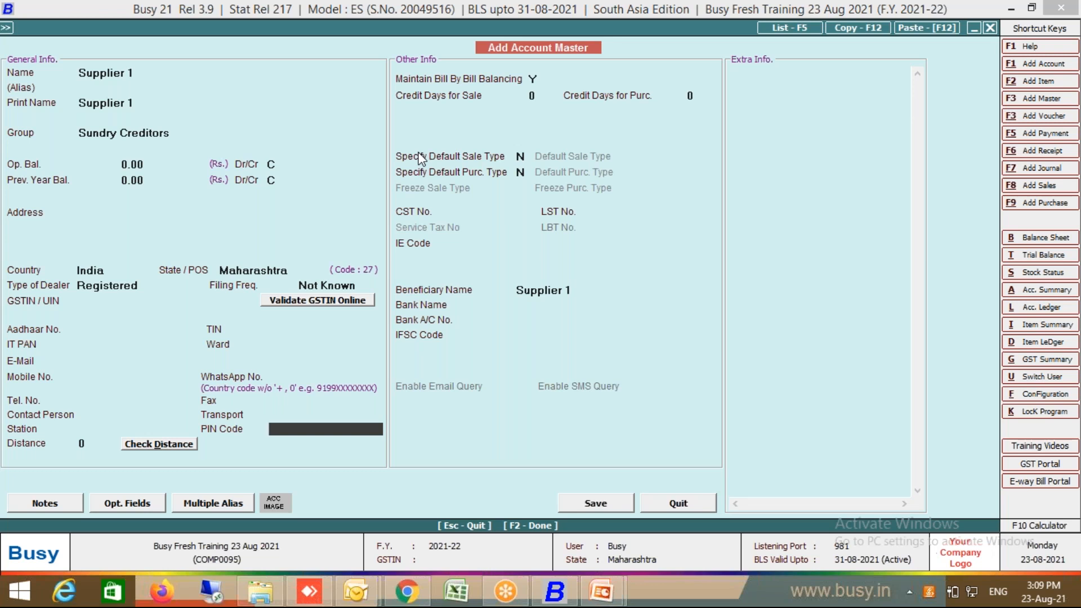
key(Return)
key(Return)
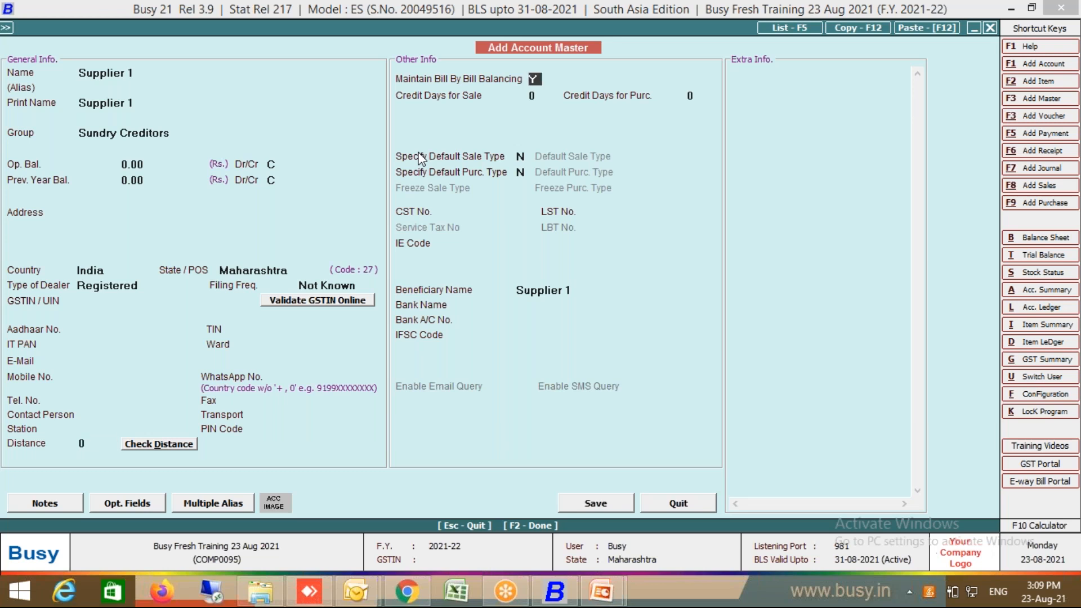
key(Return)
key(Return)
key(Return)
key(Return)
key(Return)
key(Return)
key(Return)
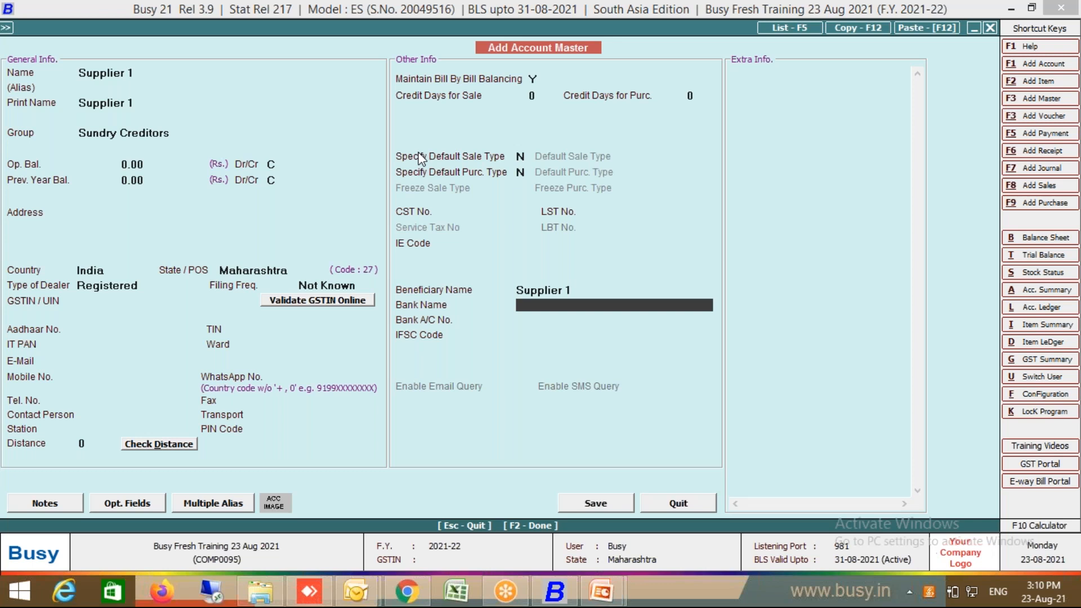
click(598, 504)
click(578, 329)
key(Left)
Step: Confirm Supplier 1 as party and set Main Store as the material centre
key(Return)
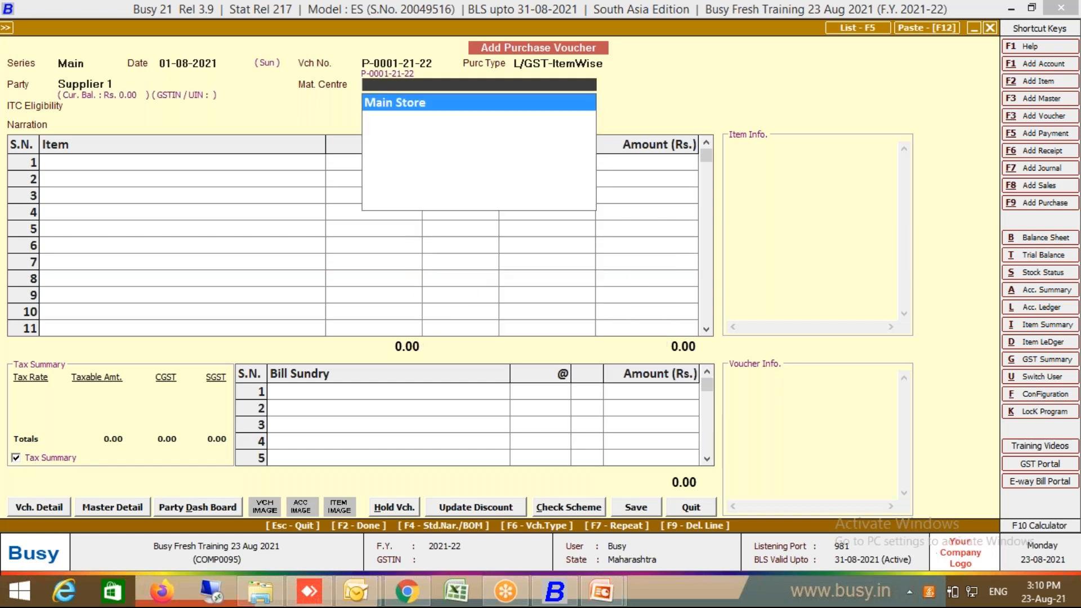
key(Return)
key(Return)
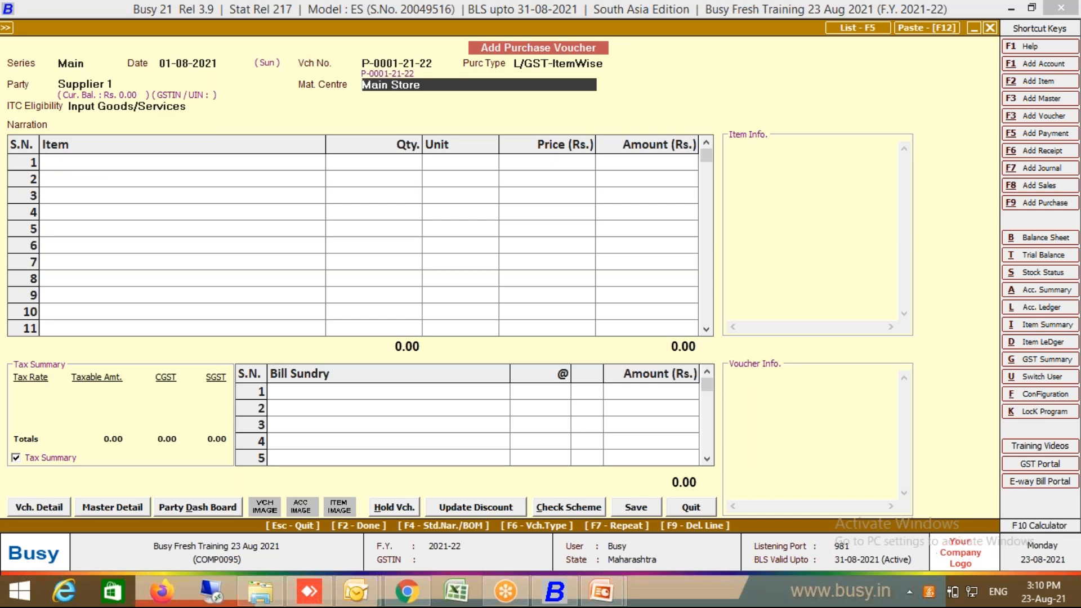
key(F3)
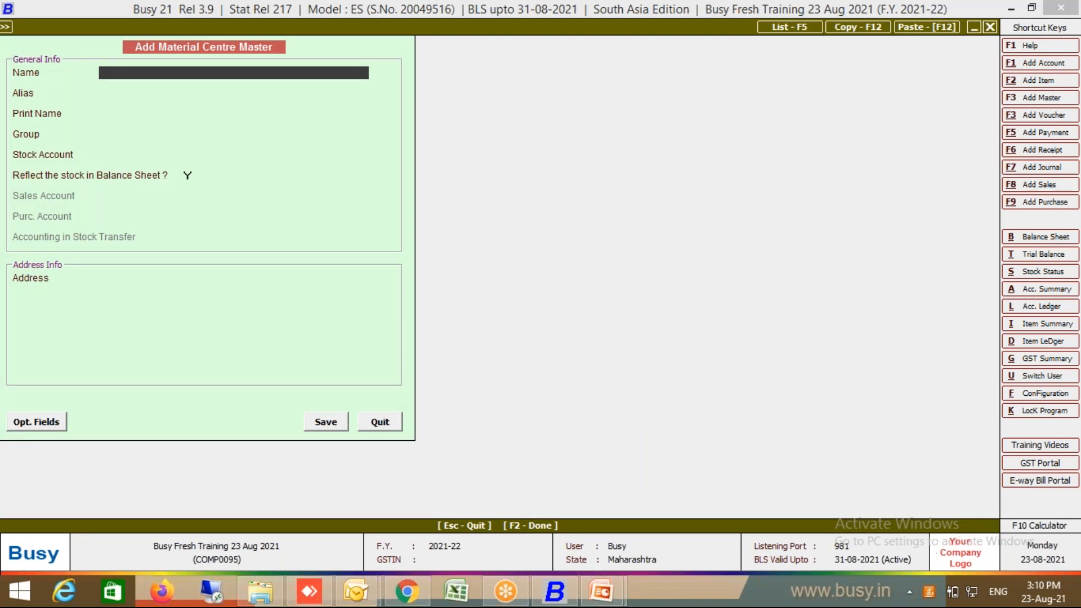
key(Escape)
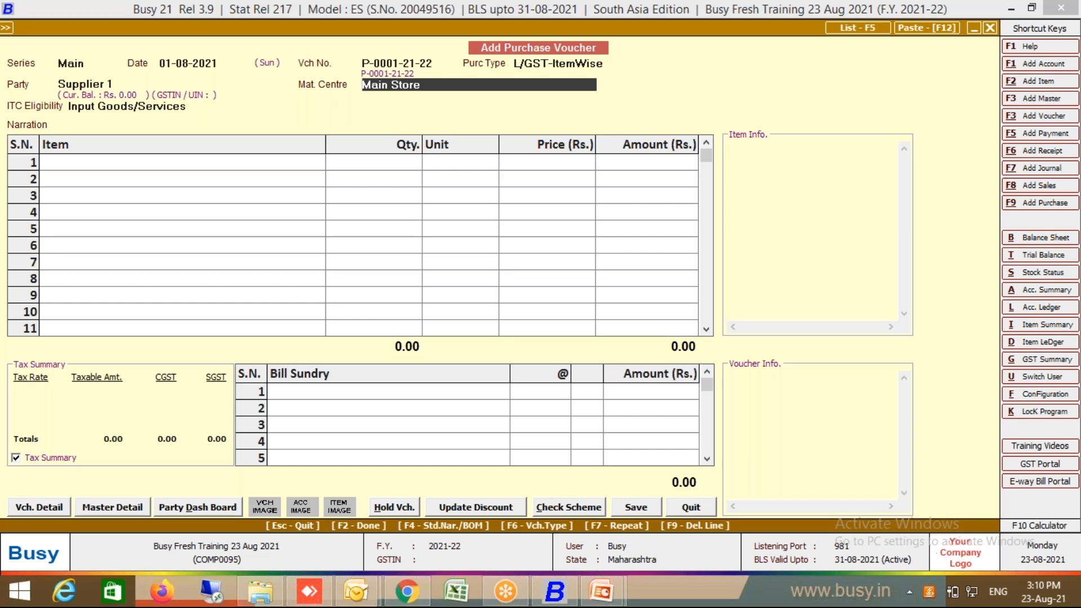
key(ctrl+Return)
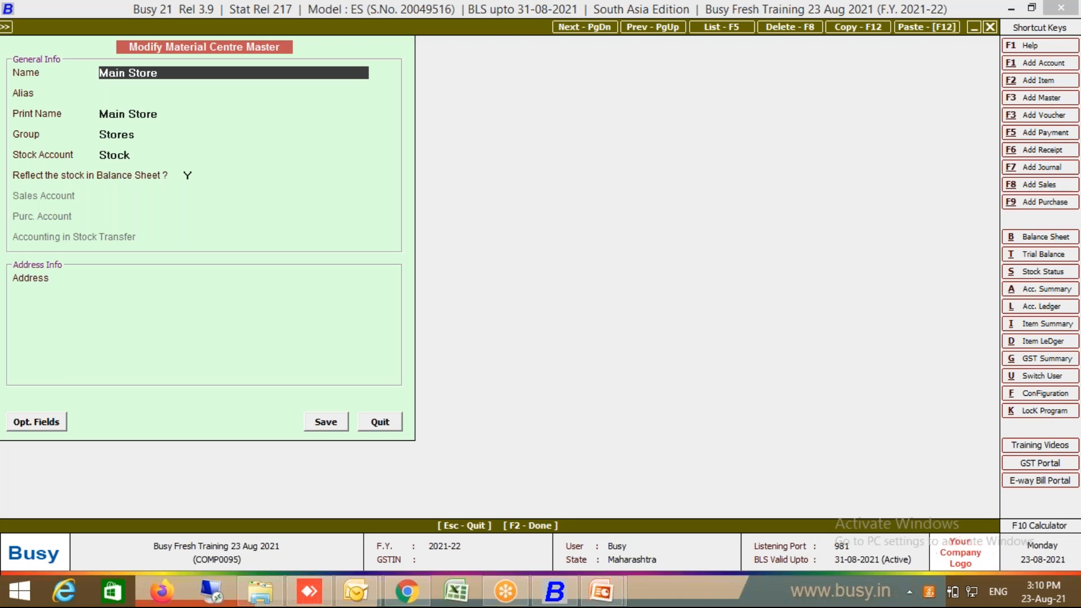
key(Return)
key(Return)
key(Return)
key(Return)
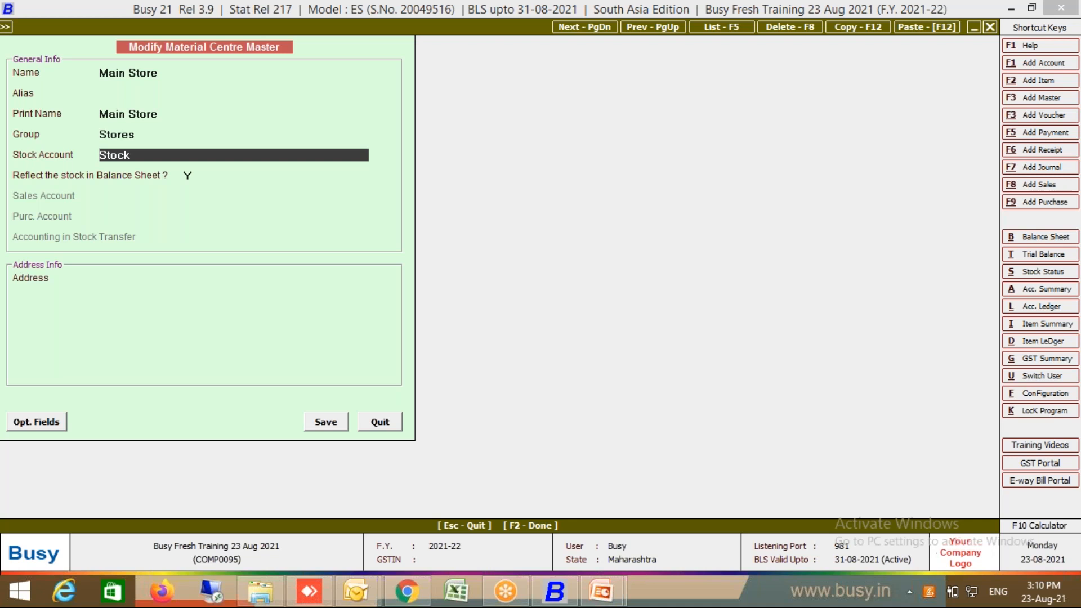
key(Return)
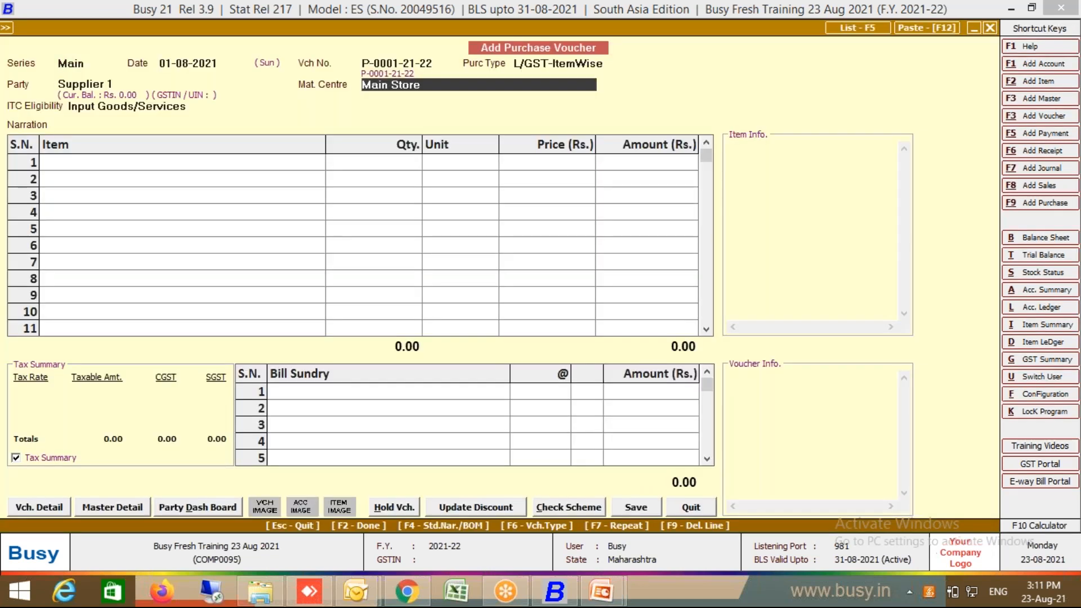
Step: Keep ITC eligibility as Input Goods/Services and start a new item from row 1
key(Return)
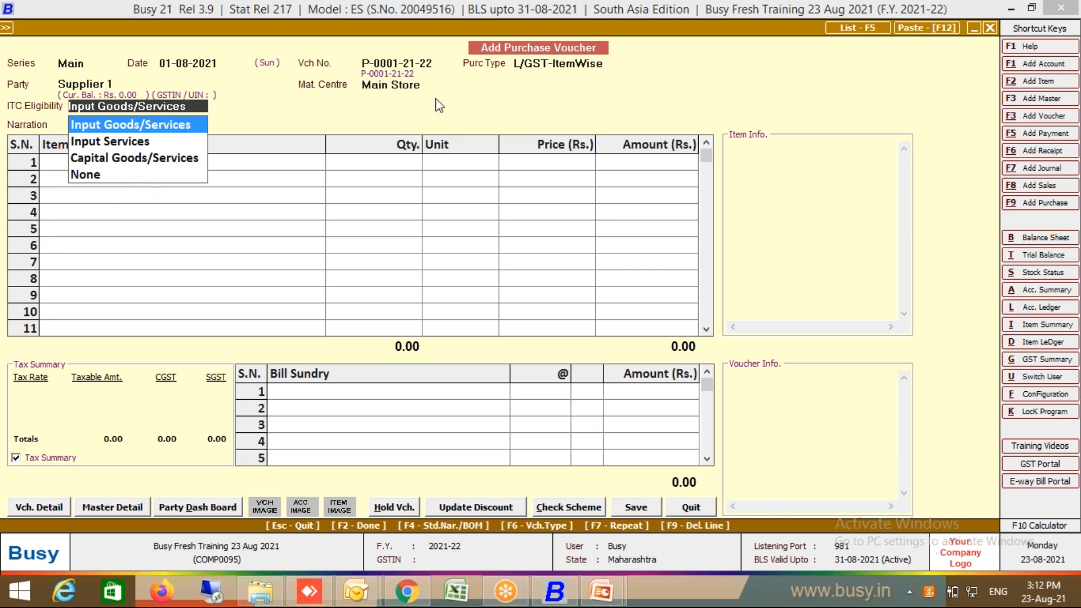
click(145, 131)
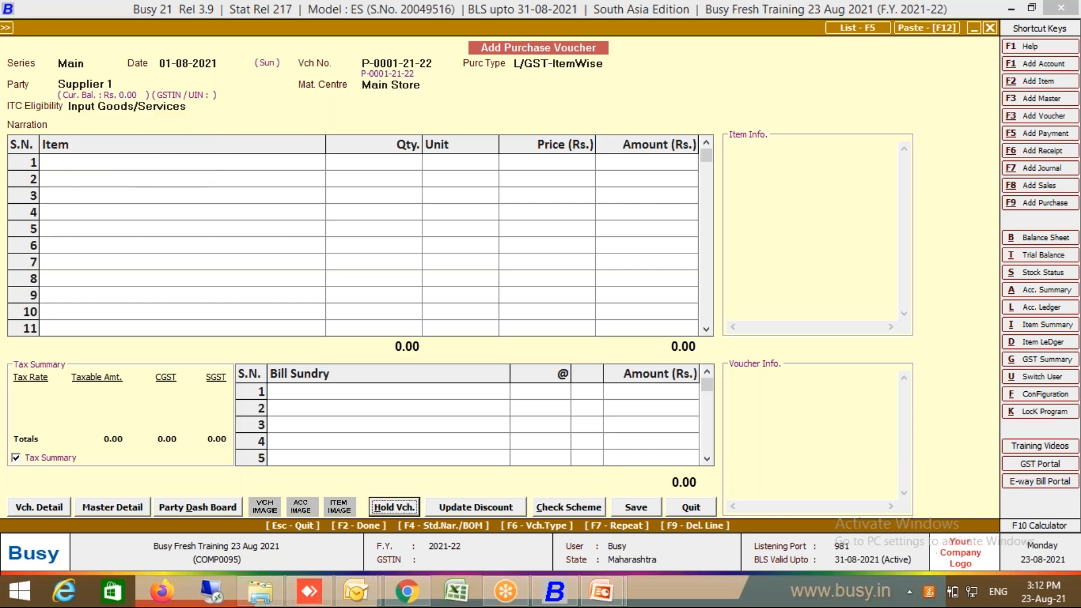
click(170, 107)
key(Return)
key(Return)
click(96, 163)
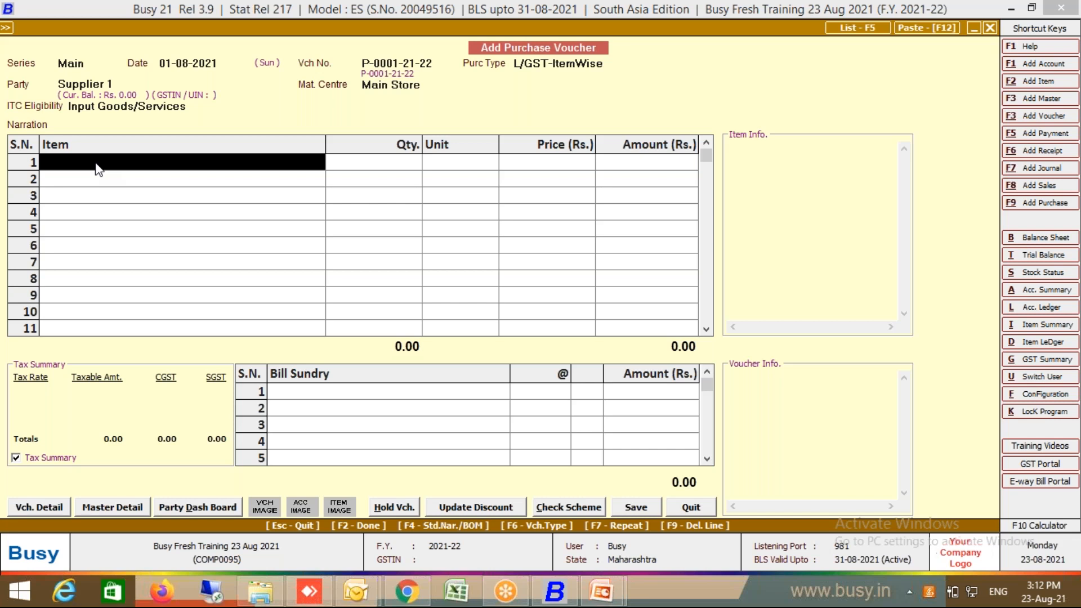
key(F3)
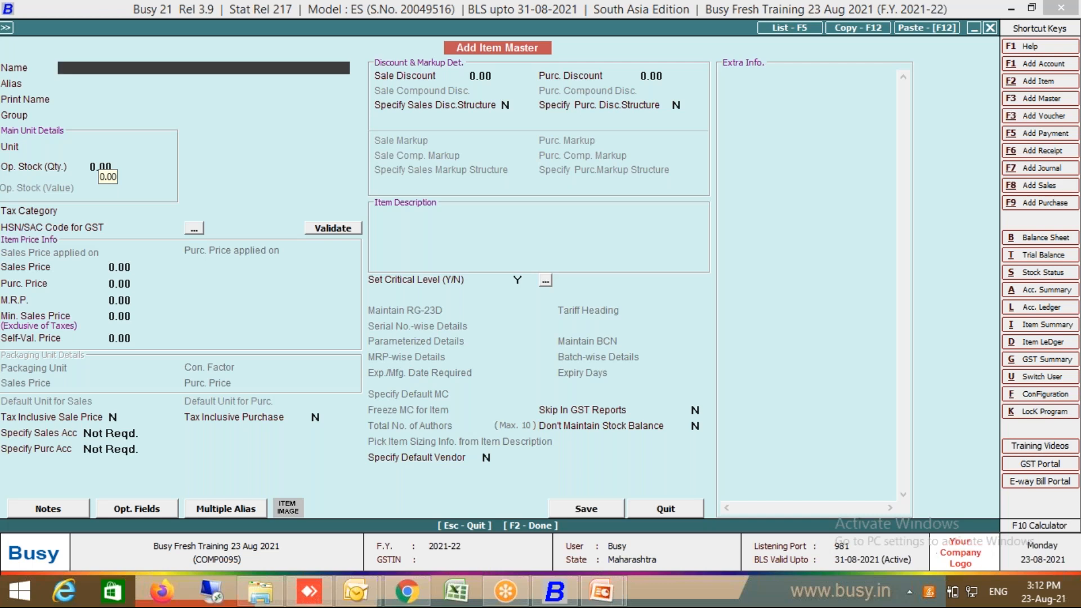
Step: Name the new item 'Good Day Biscuit 100GM' and start a new item group for it
text(Good day)
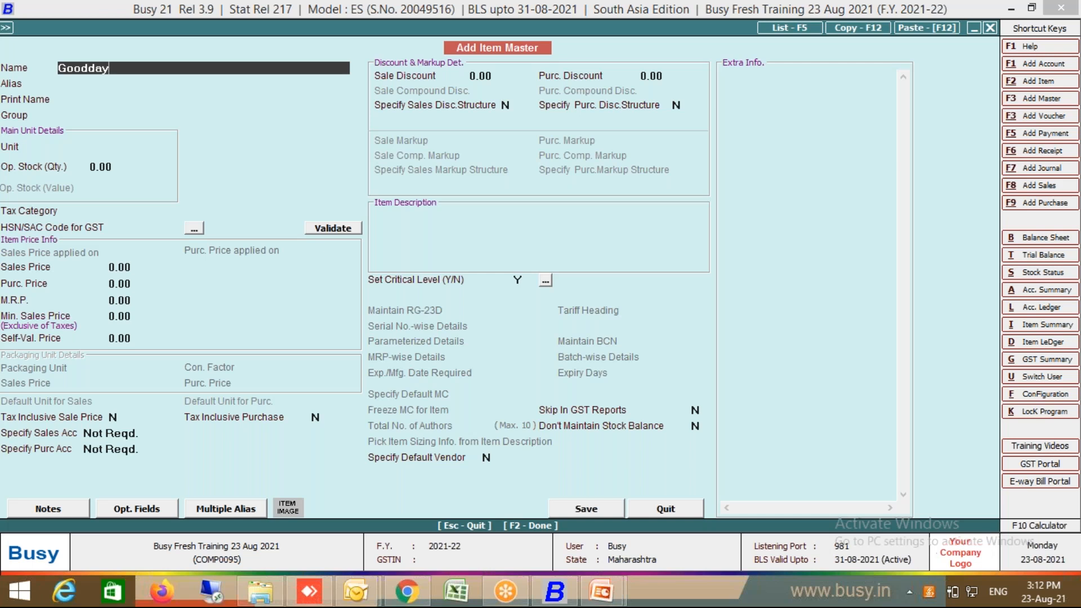
click(90, 67)
click(161, 63)
text(Biscuit 100GM)
key(Return)
key(Return)
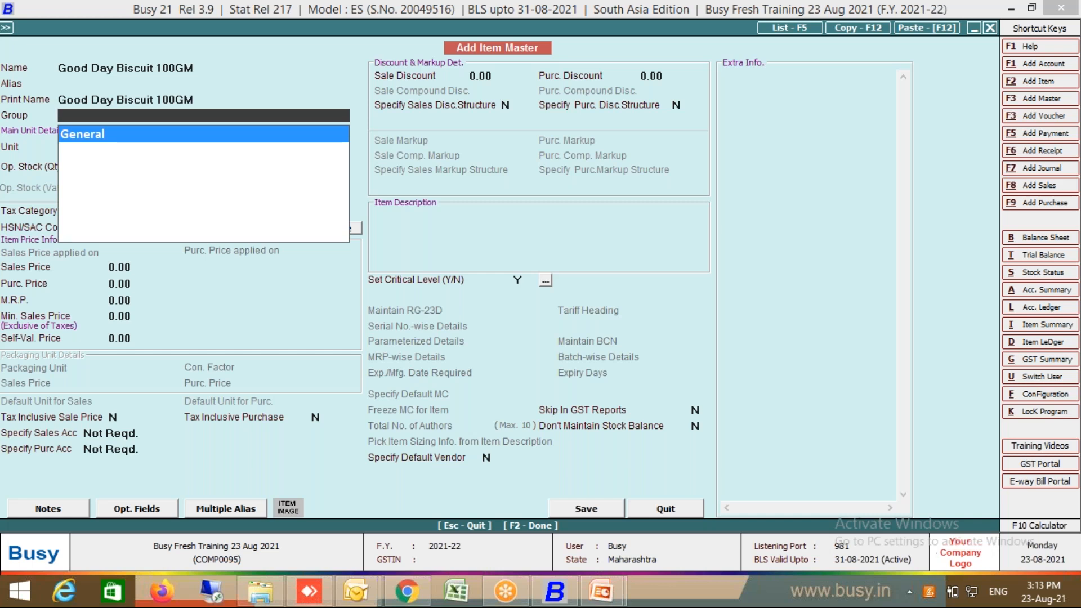
key(F3)
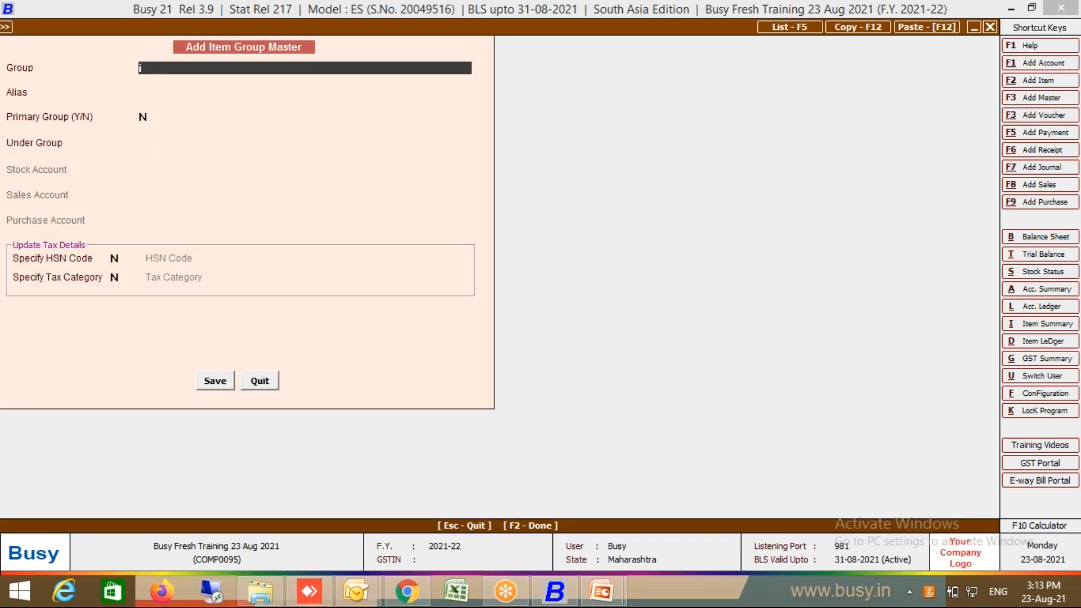
Step: Name the new item group Biscuit and mark it as a primary group
text(Biscuit)
key(Return)
key(Return)
key(Return)
key(Up)
text(Y)
key(Return)
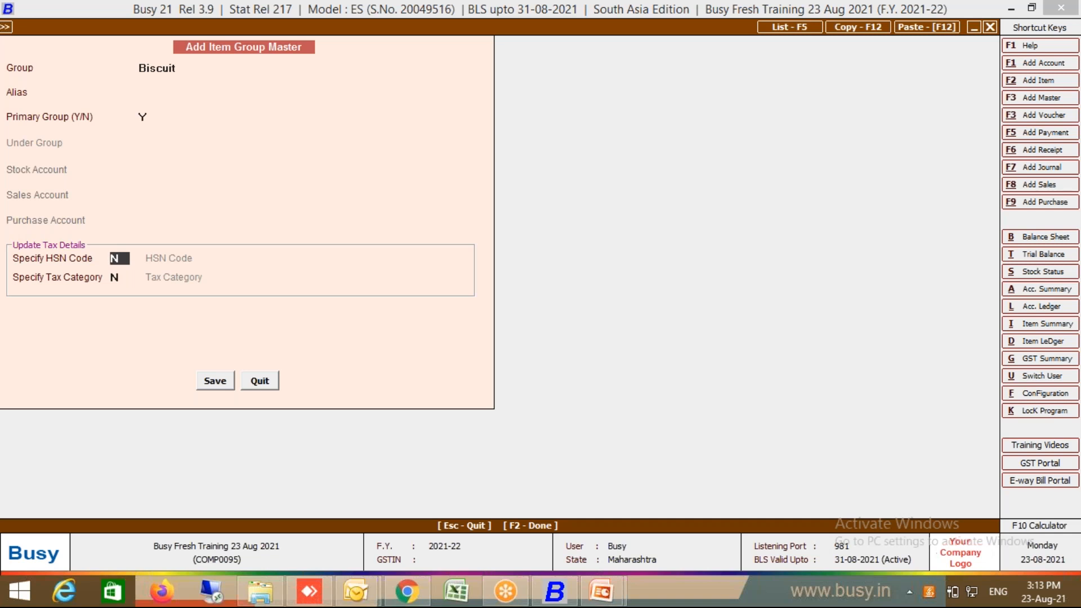
Step: Give the Biscuit group HSN code 8888 and the GST 18% tax category, then save it
text(Y)
key(Return)
text(8888)
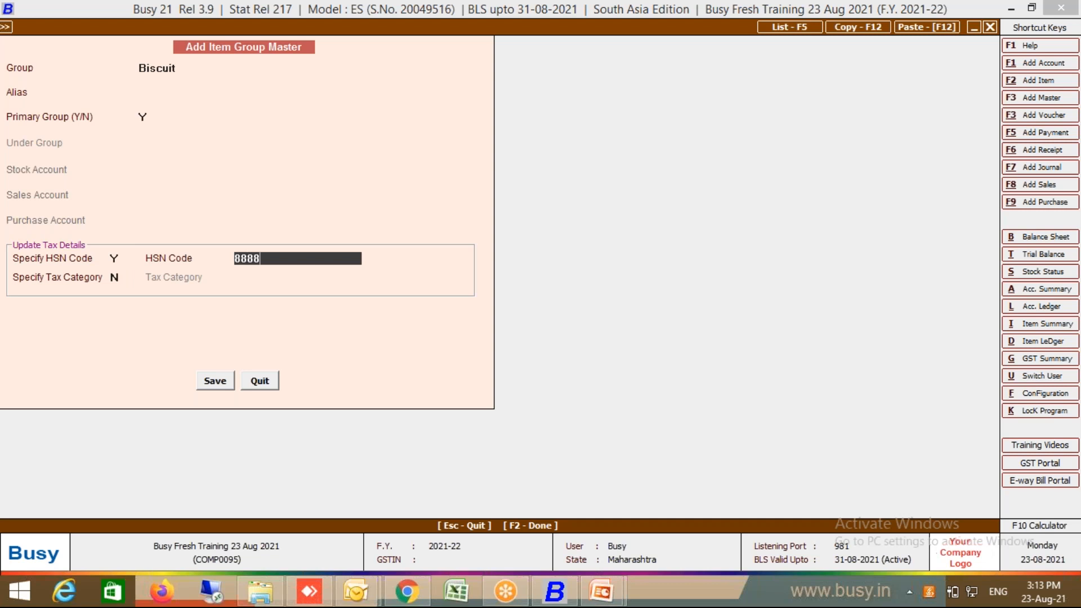
key(Return)
text(Y)
key(Return)
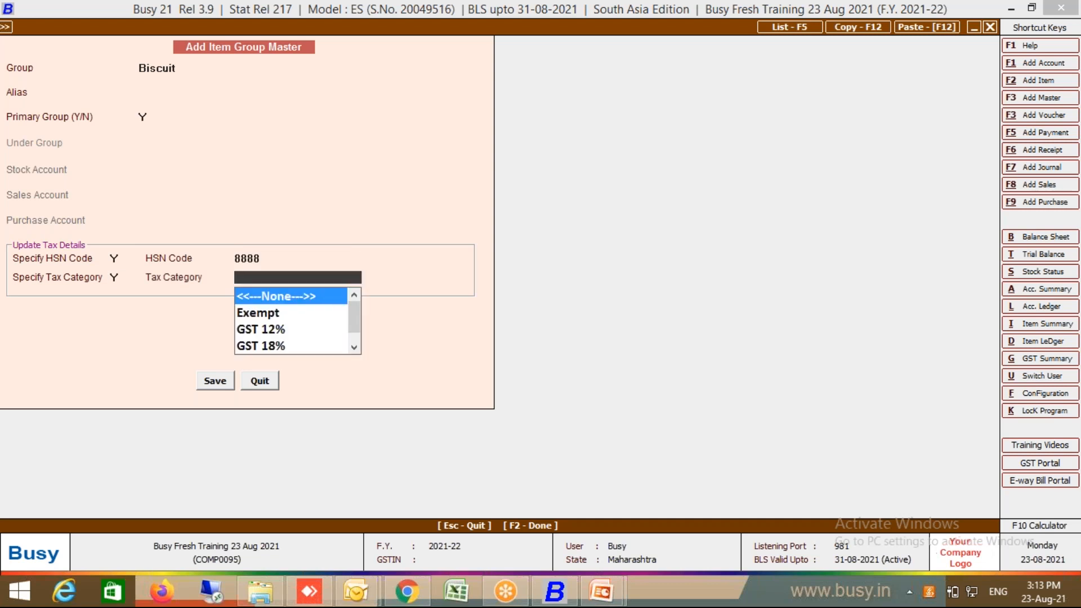
text(18)
key(Return)
key(Return)
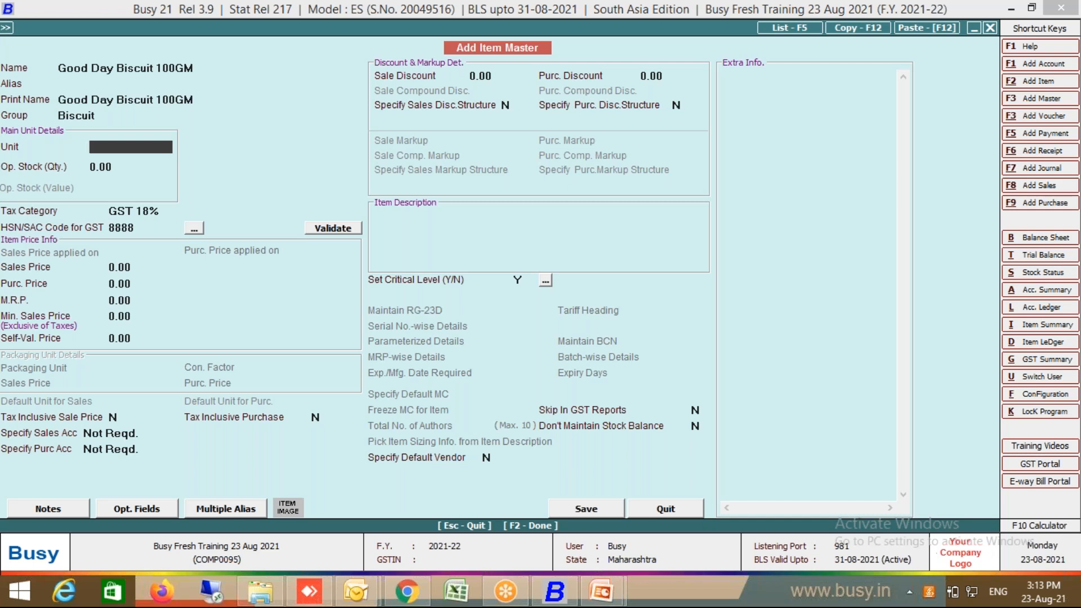
Step: Set the new item's unit to Pcs. and bring up the Configuration options
text(pcs)
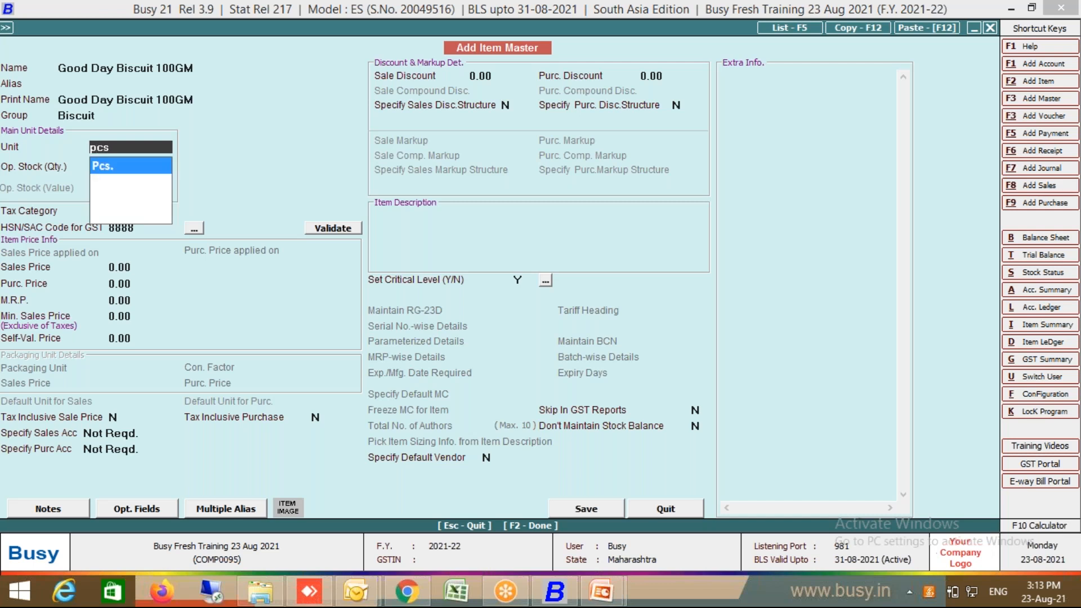
key(Return)
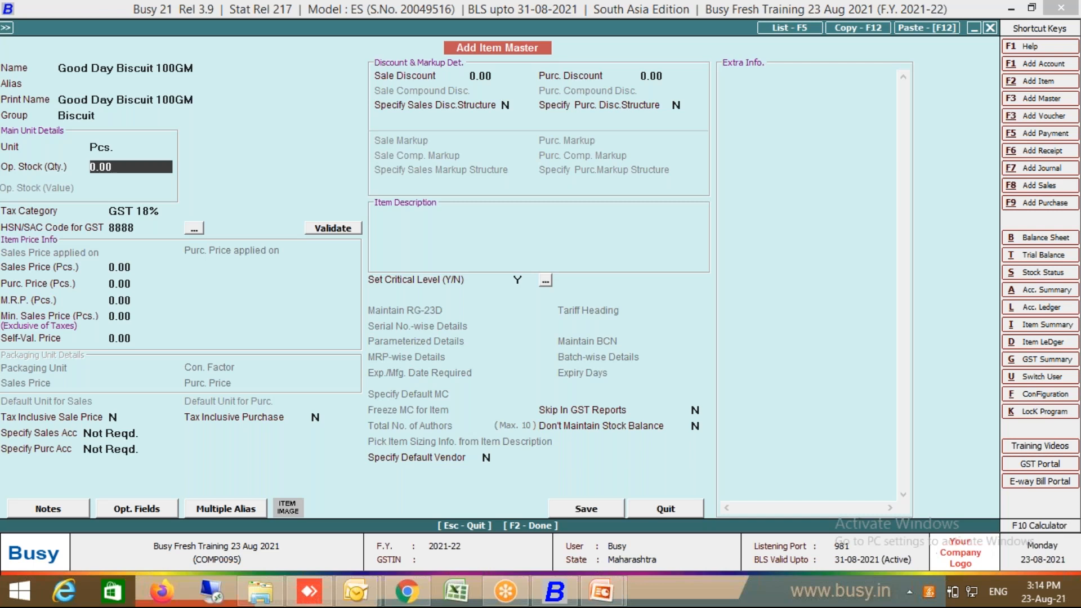
click(1035, 396)
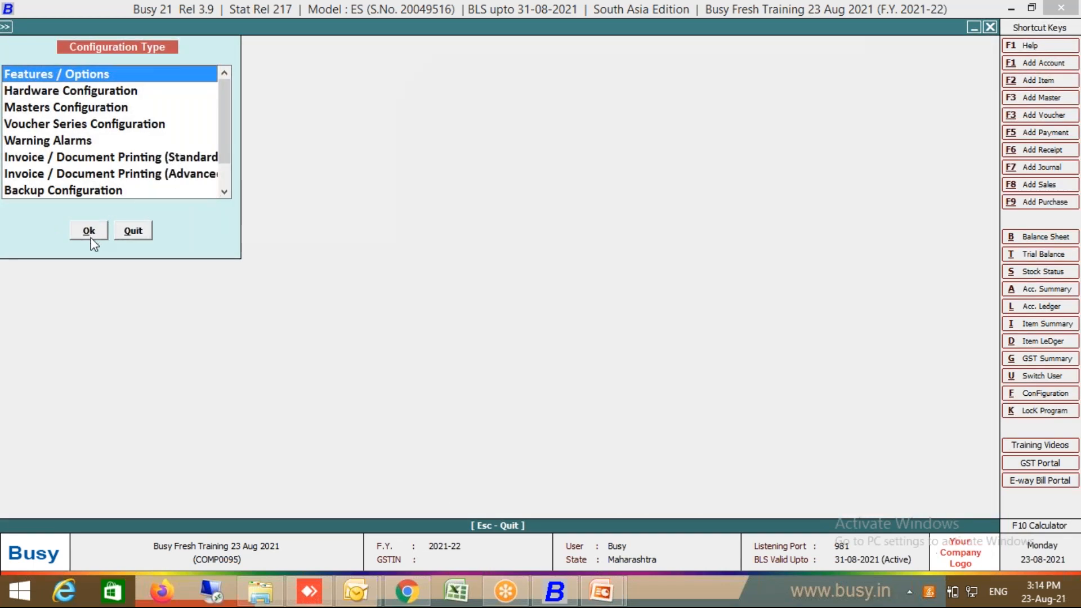
Step: Turn on Alternate Unit of Items in the inventory features and save
click(90, 232)
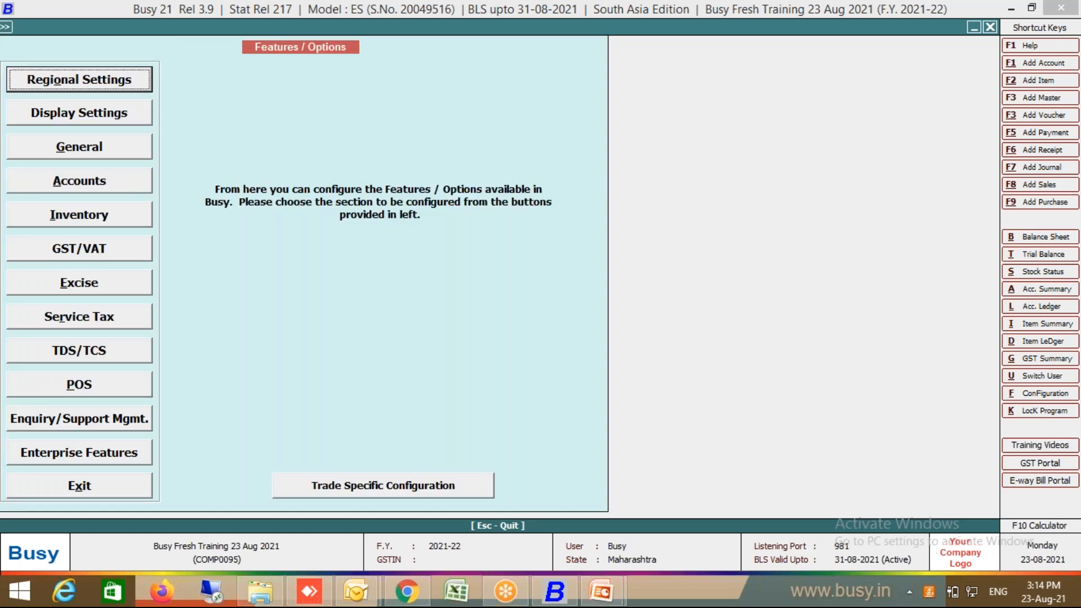
click(99, 219)
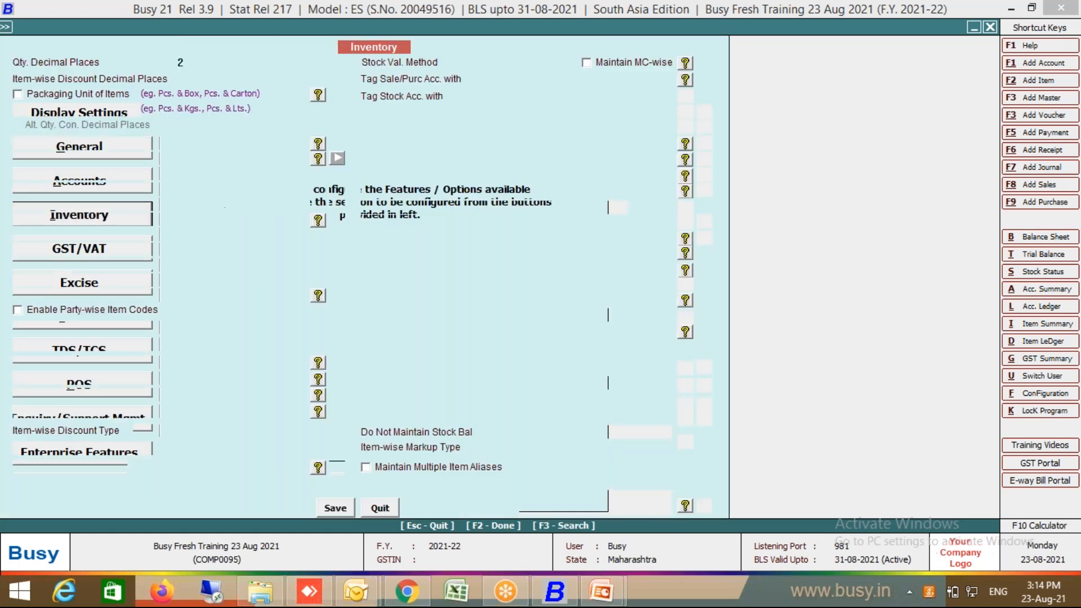
click(56, 105)
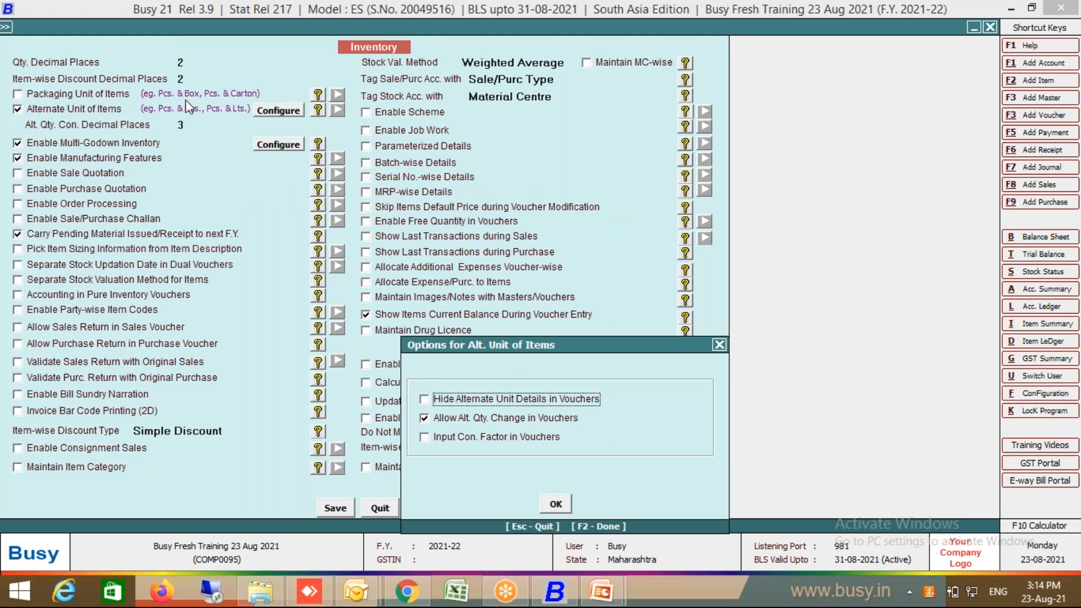
click(554, 503)
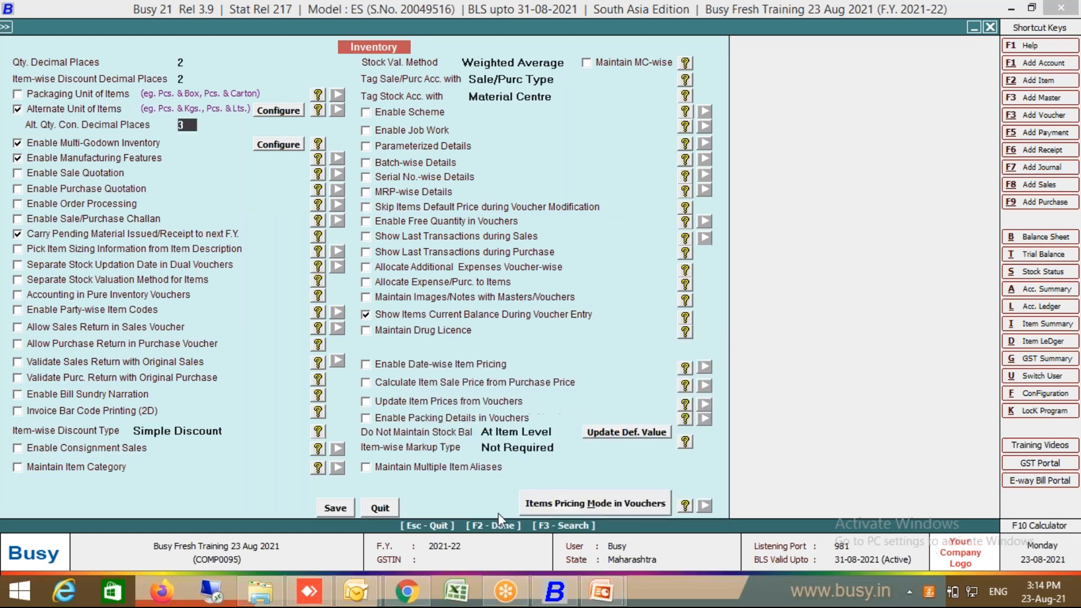
click(336, 507)
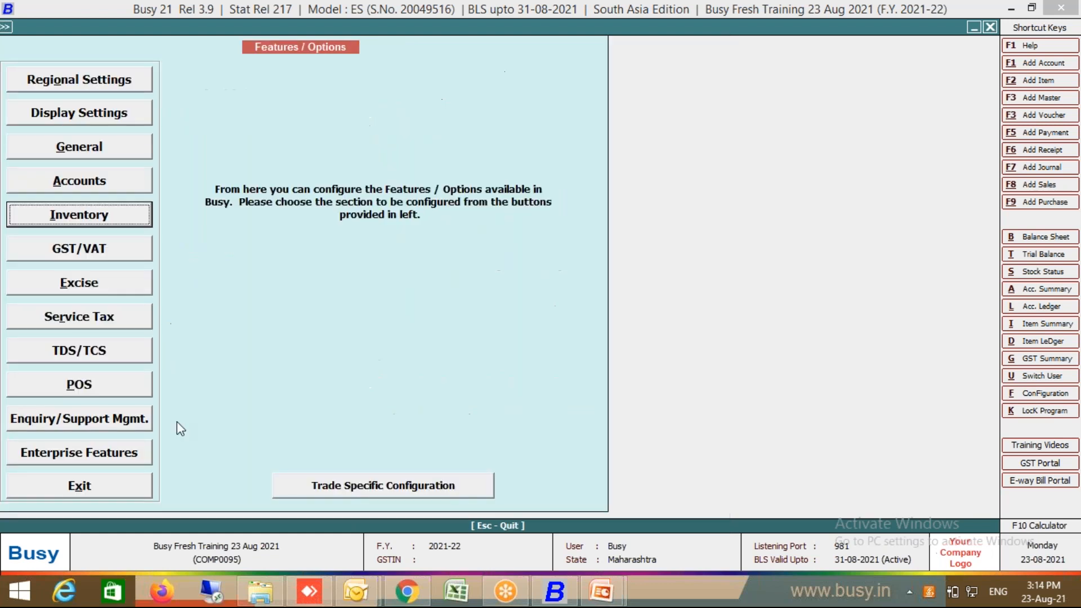
Step: Leave configuration and discard the unfinished item, returning to the purchase voucher
click(140, 484)
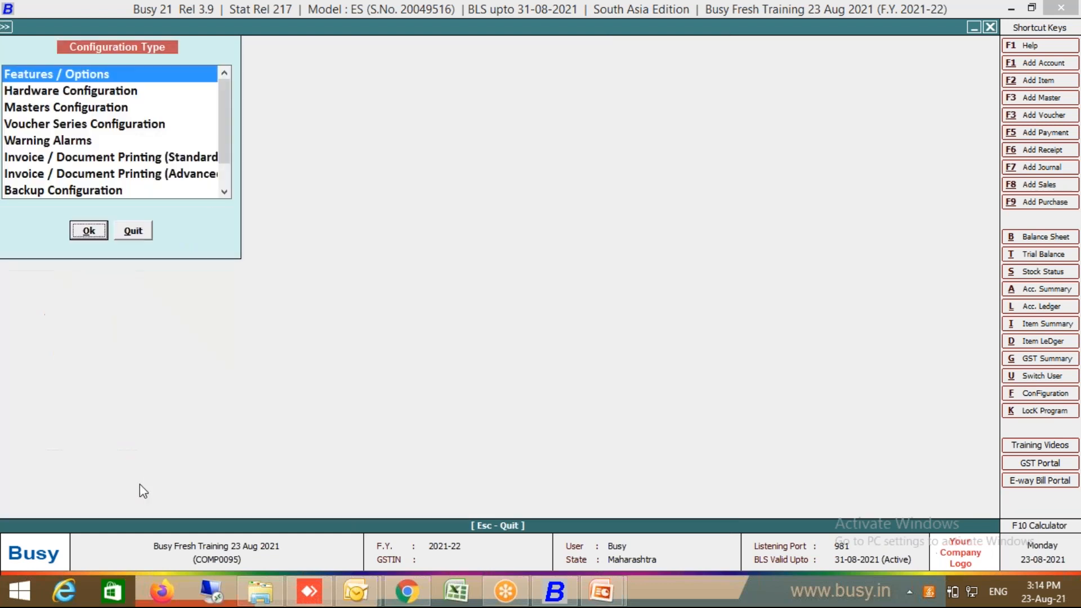
click(139, 232)
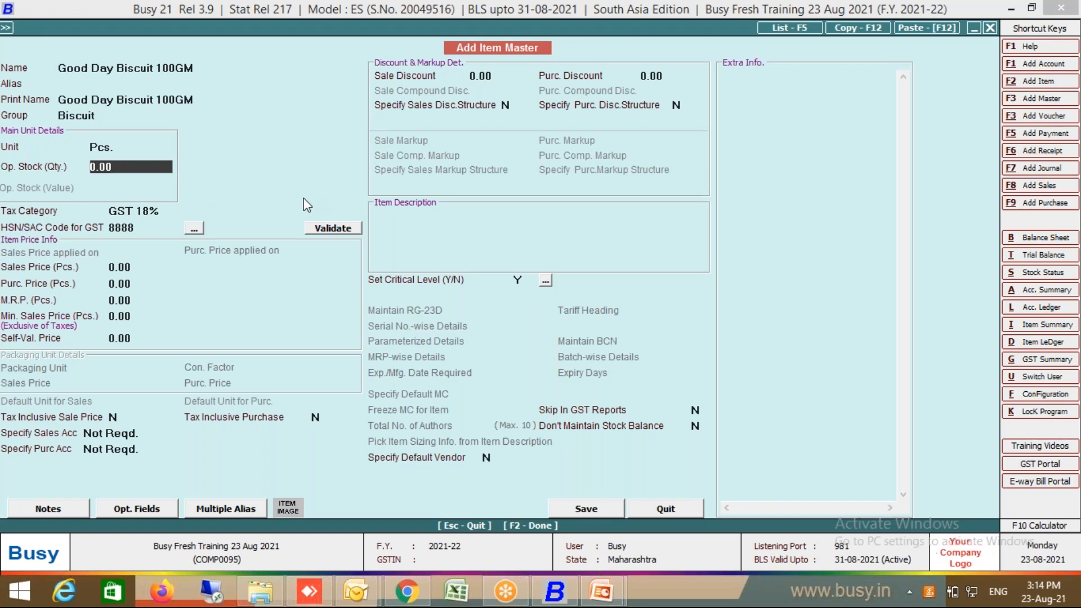
click(665, 509)
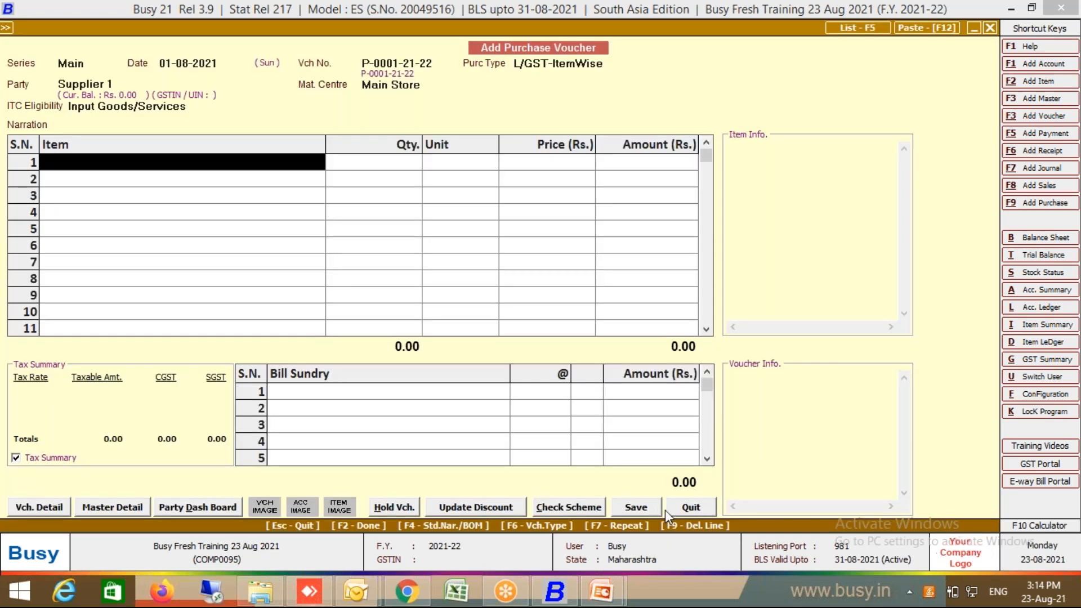
Step: Start a new item named Good Day Biscuit 100 GM
key(F3)
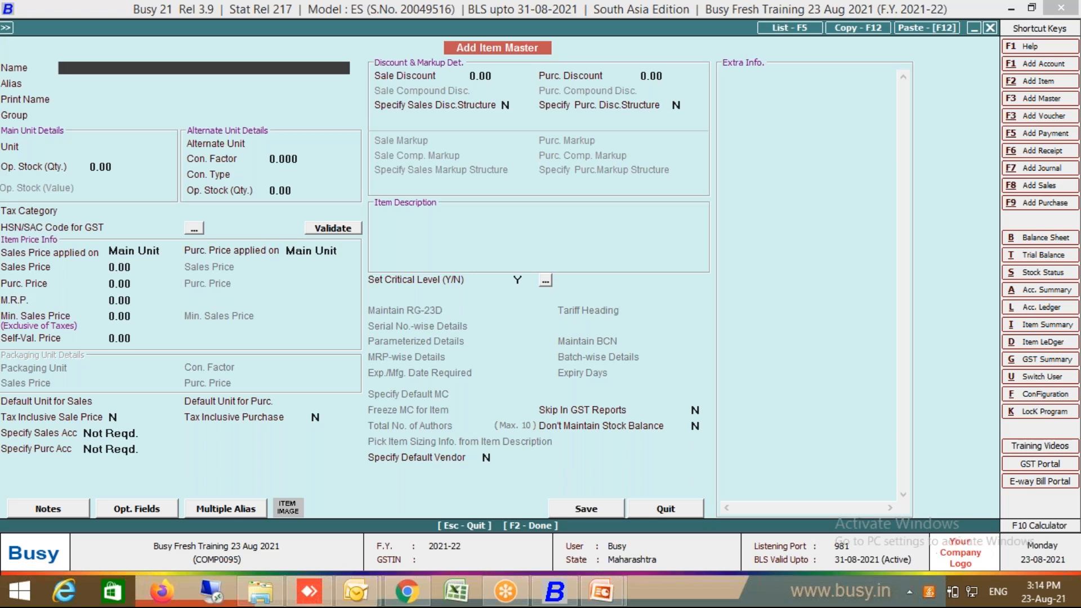
text(Good Day Biscuit)
key(Return)
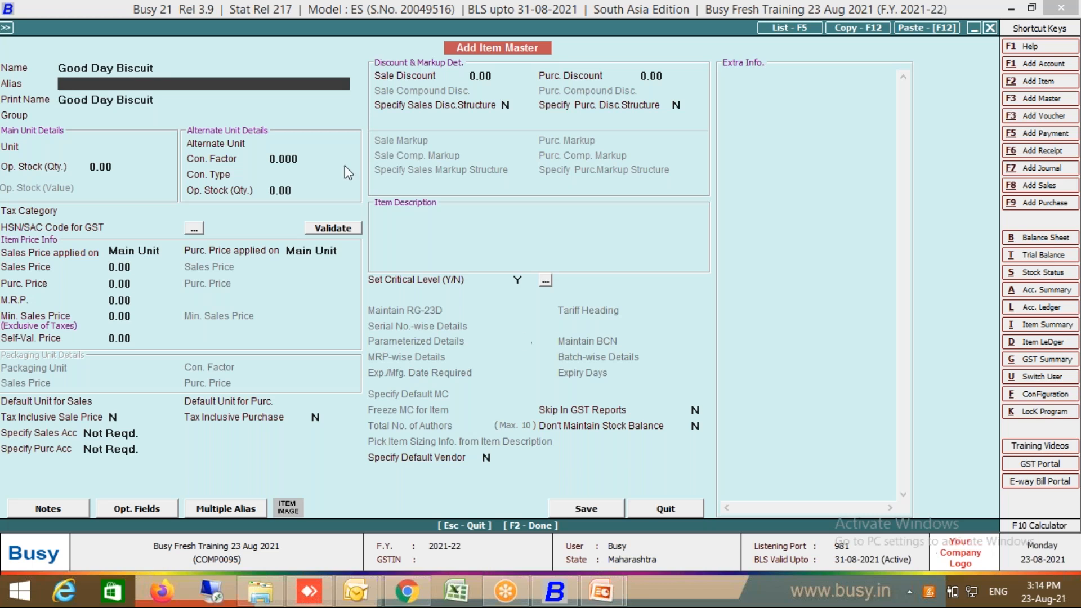
click(278, 67)
text(10)
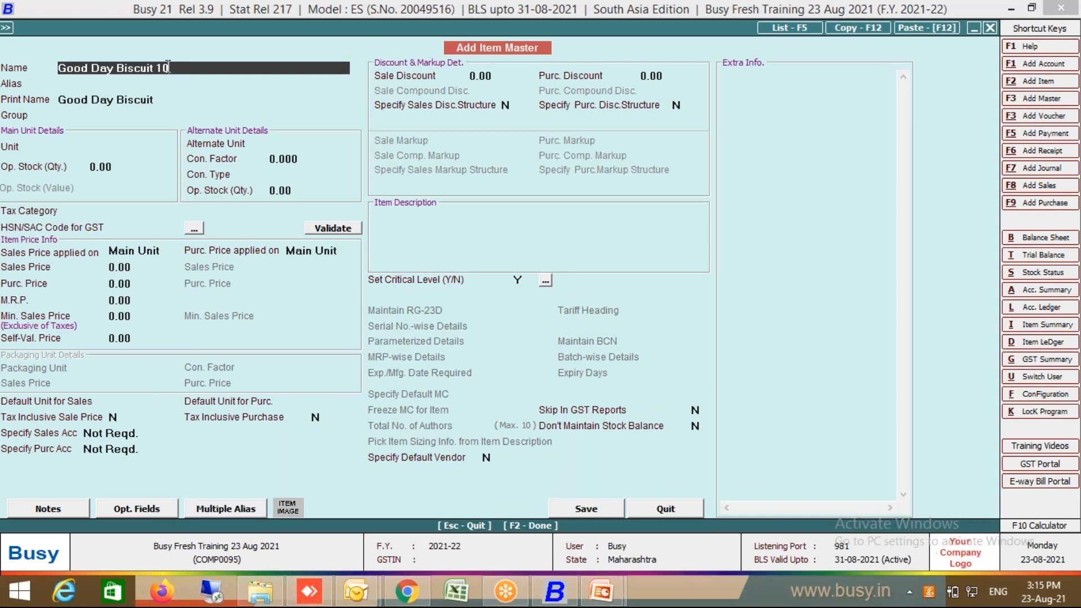
text(0 GM)
key(Return)
key(Return)
key(Return)
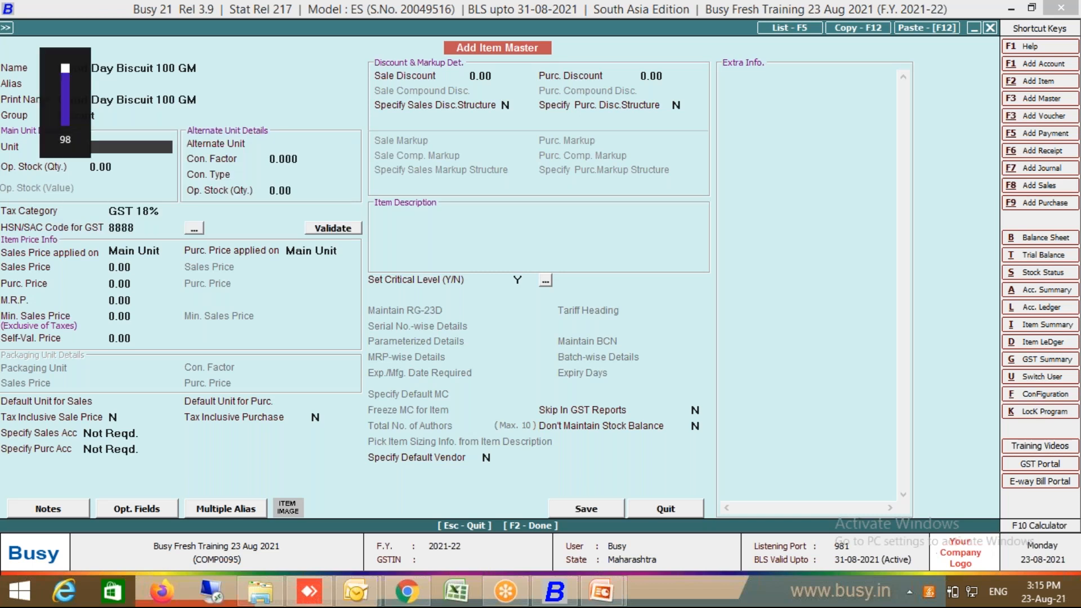
Step: Create the main unit Pkt with UQC PAC-PACKS for the item
key(F3)
text(Pkt)
key(Return)
key(Return)
key(Return)
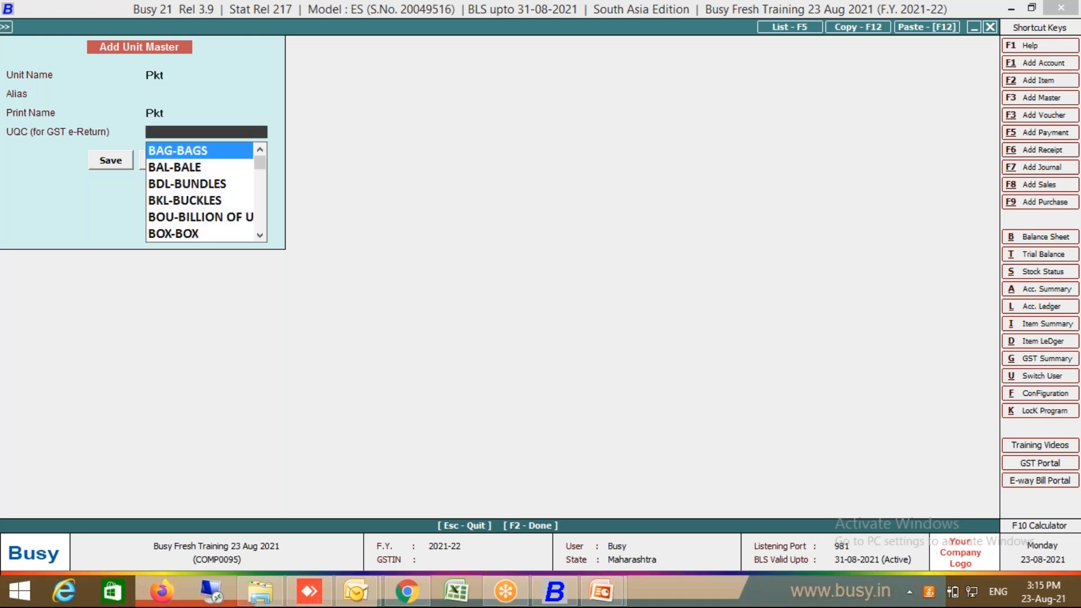
text(p)
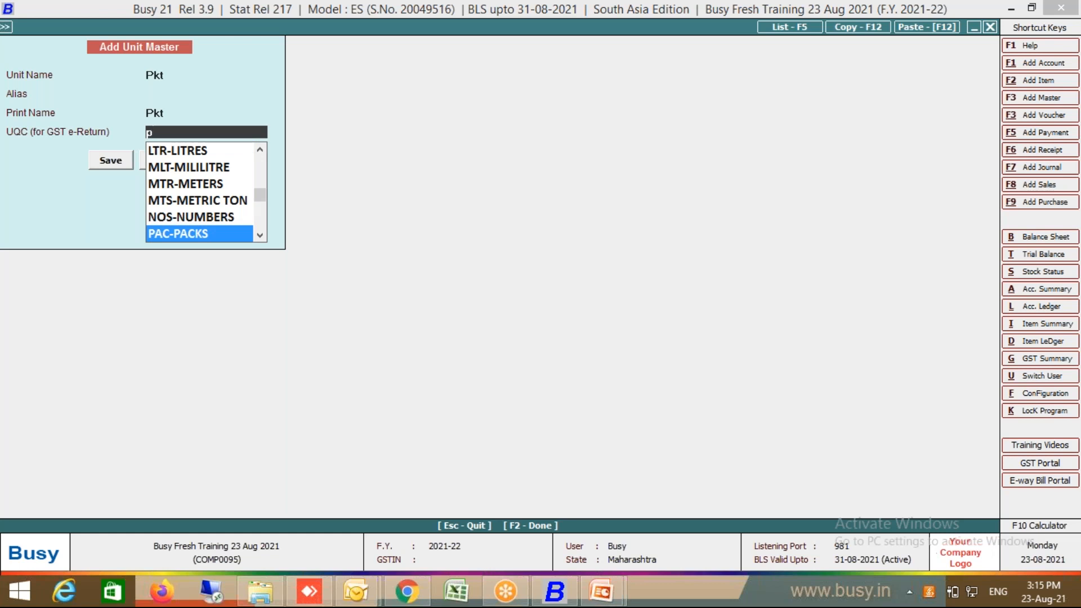
key(Return)
key(Return)
key(Return)
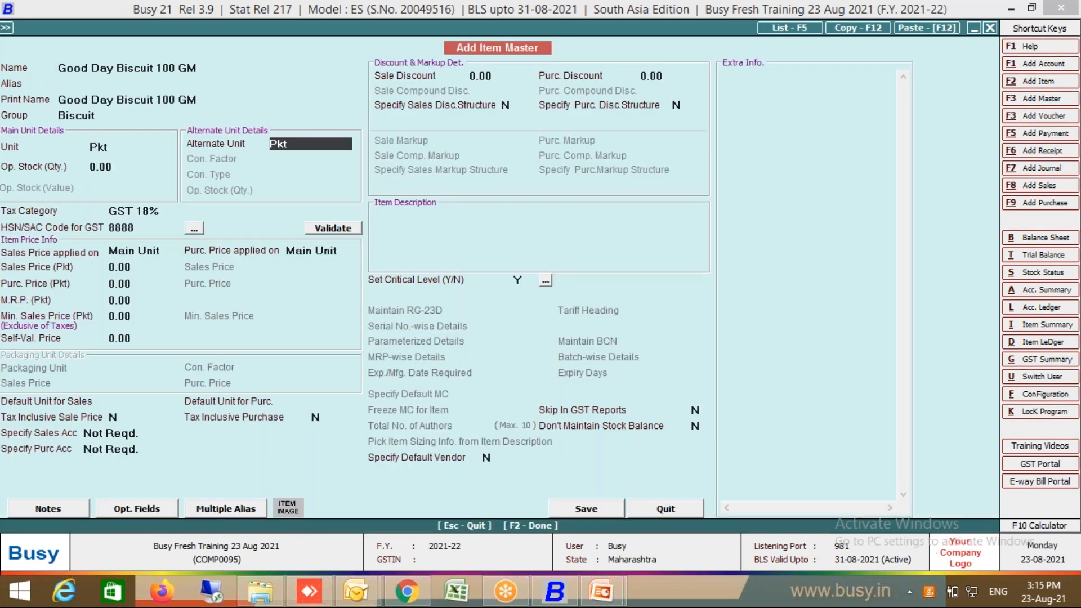
Step: Set alternate unit Pcs. with conversion factor 20 and conversion type Pcs./Pkt
text(pcs)
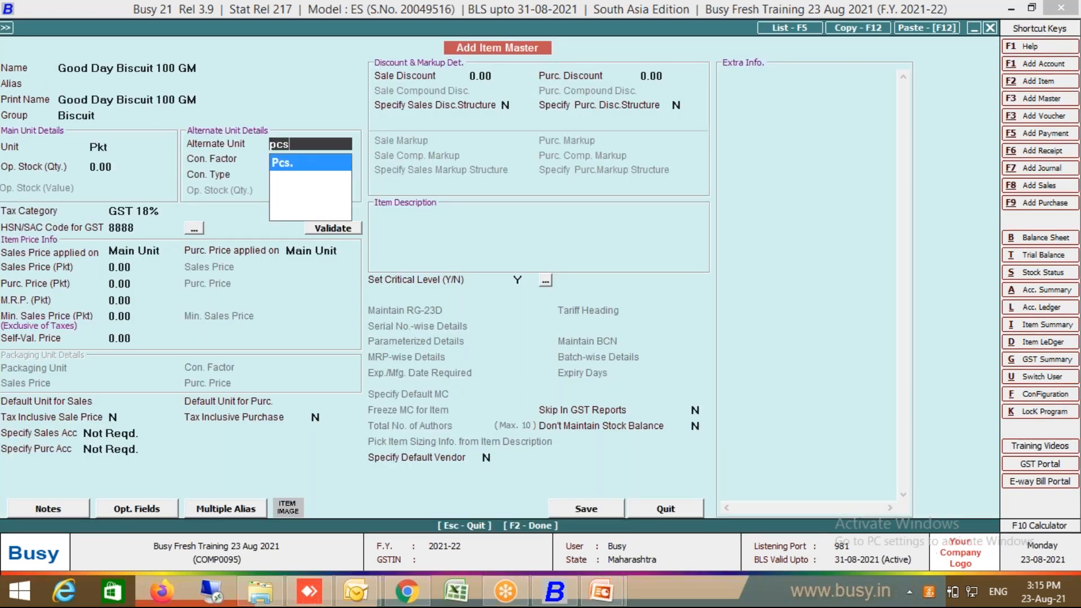
key(Return)
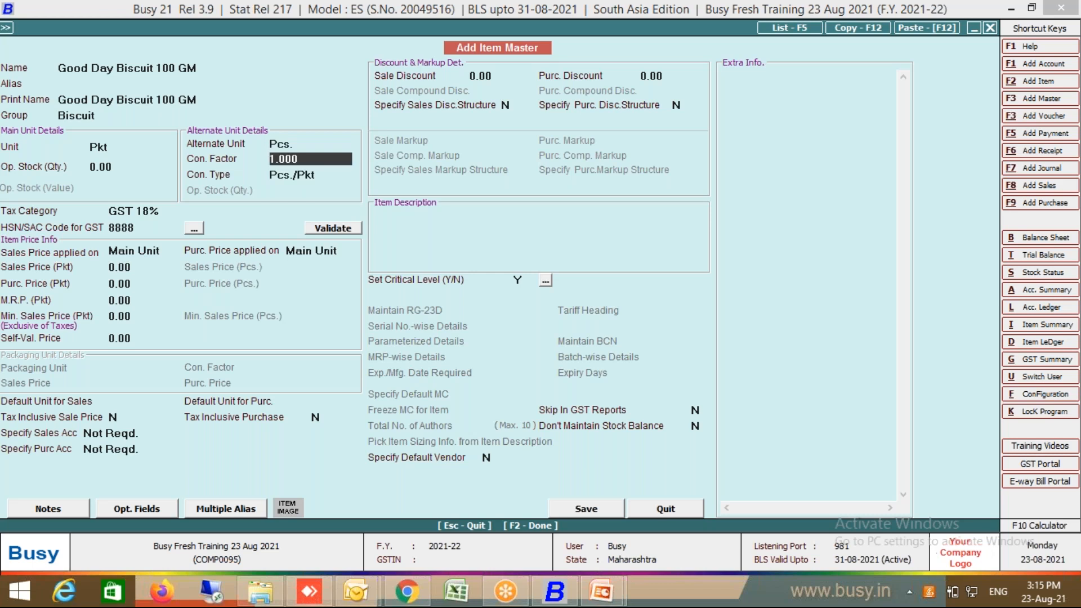
text(10)
key(BackSpace)
key(BackSpace)
text(20)
key(Return)
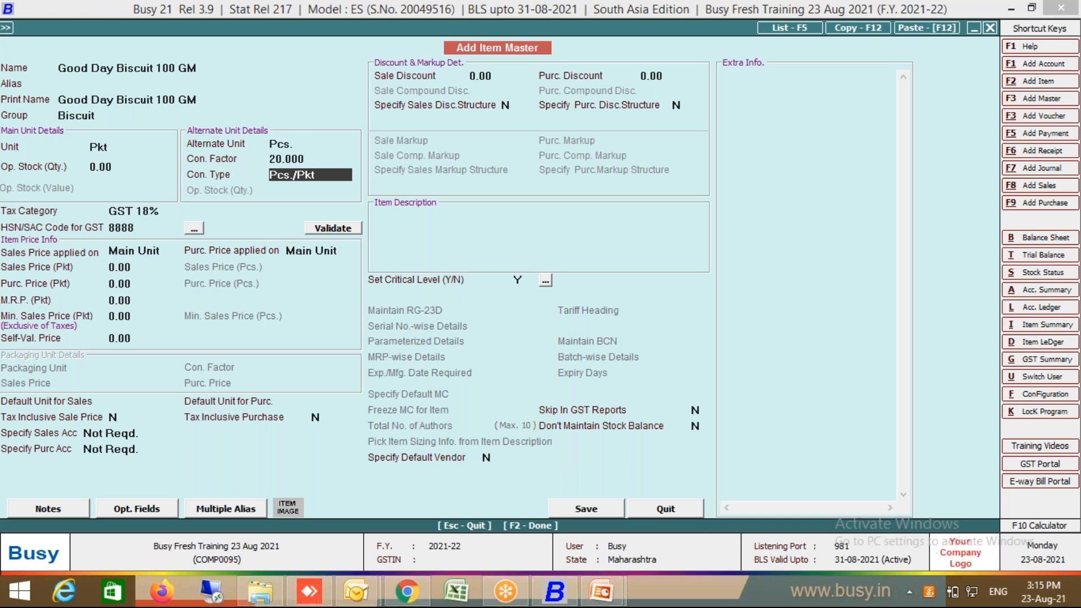
key(space)
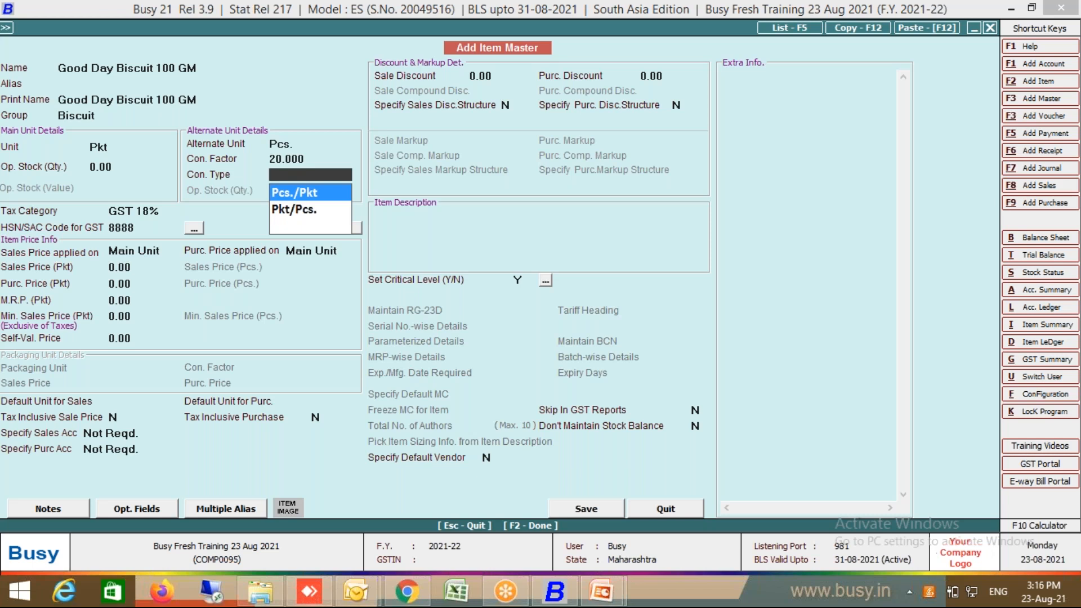
key(Return)
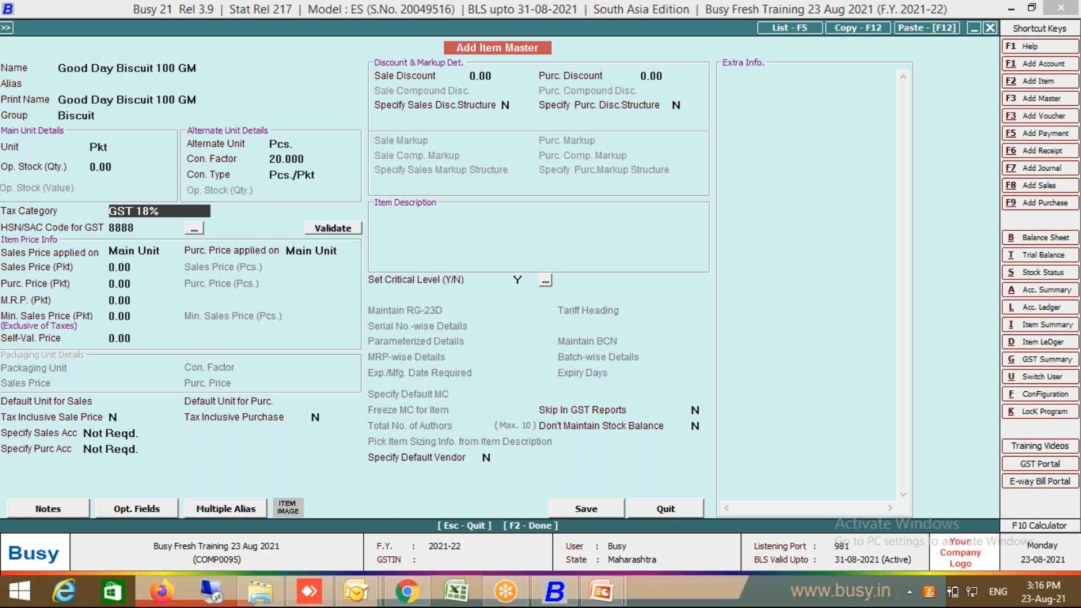
key(Return)
key(Return)
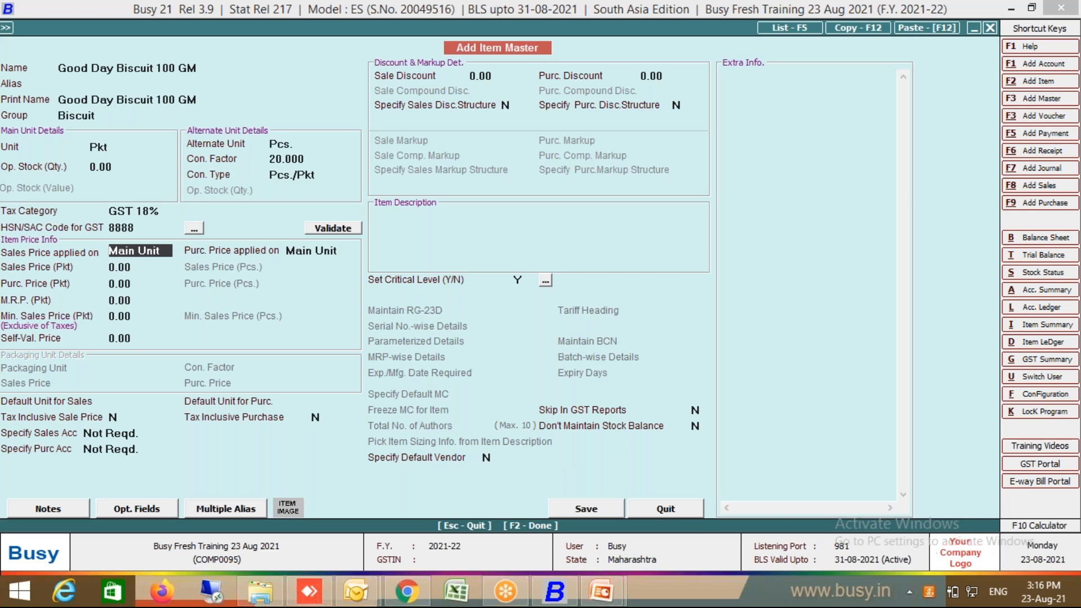
Step: Apply the item's sales price to the Alternate Unit (Pcs.)
text(a)
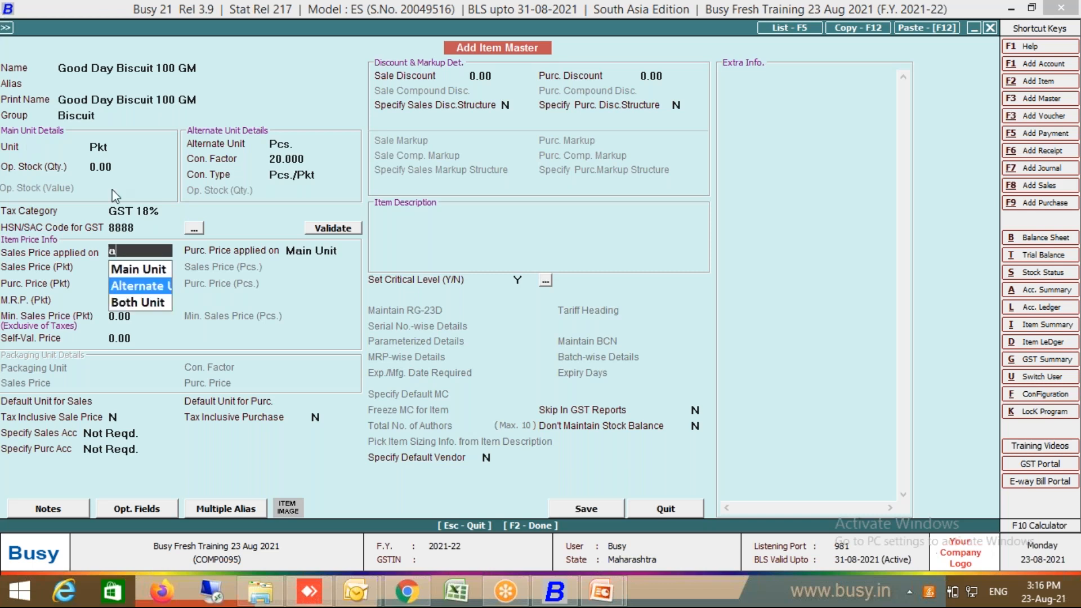
click(149, 288)
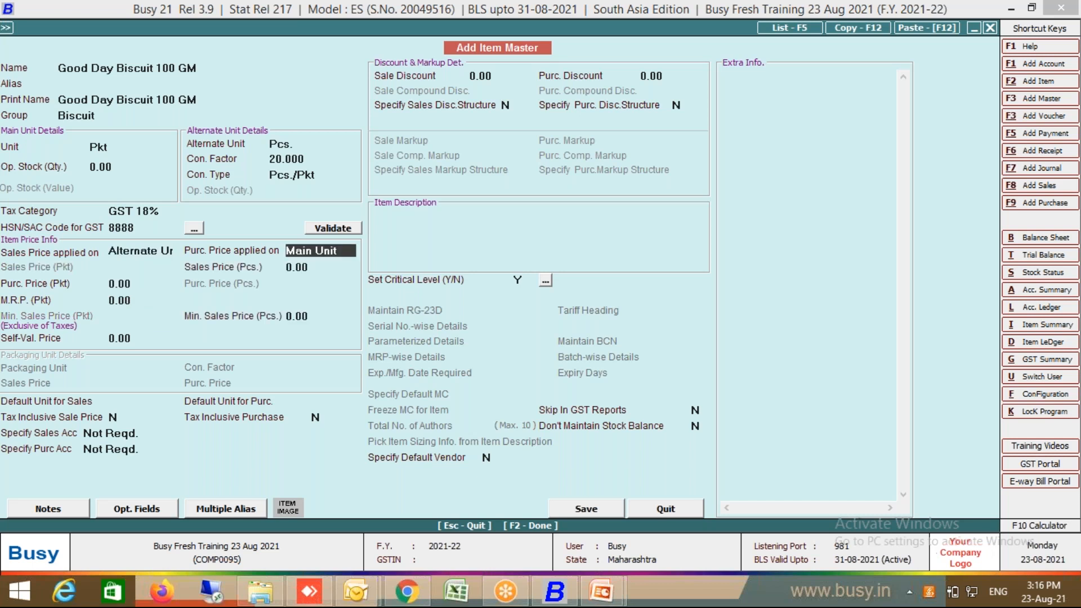
click(156, 248)
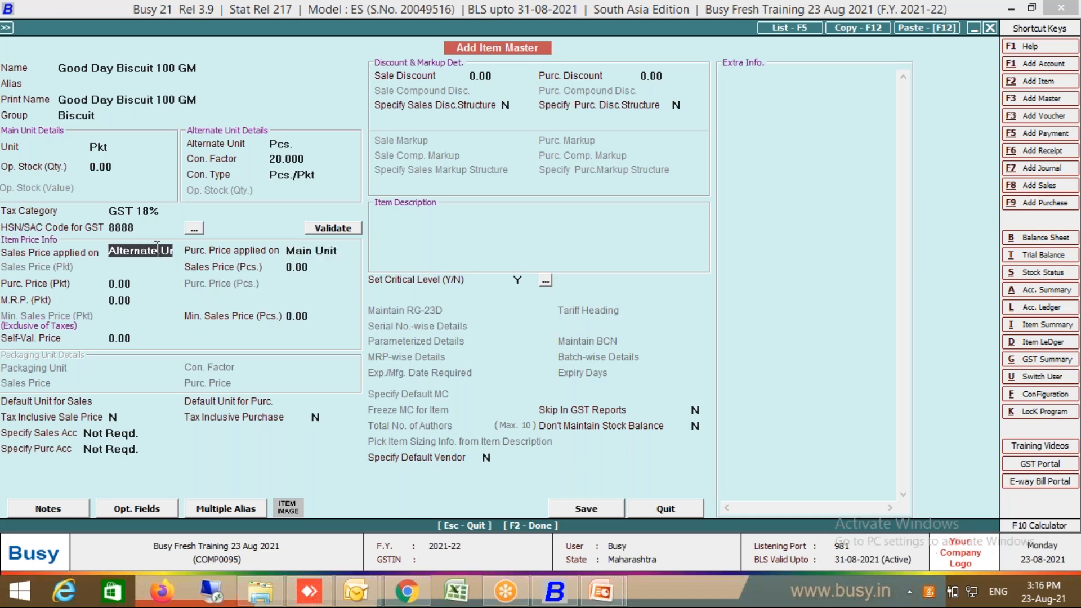
click(156, 246)
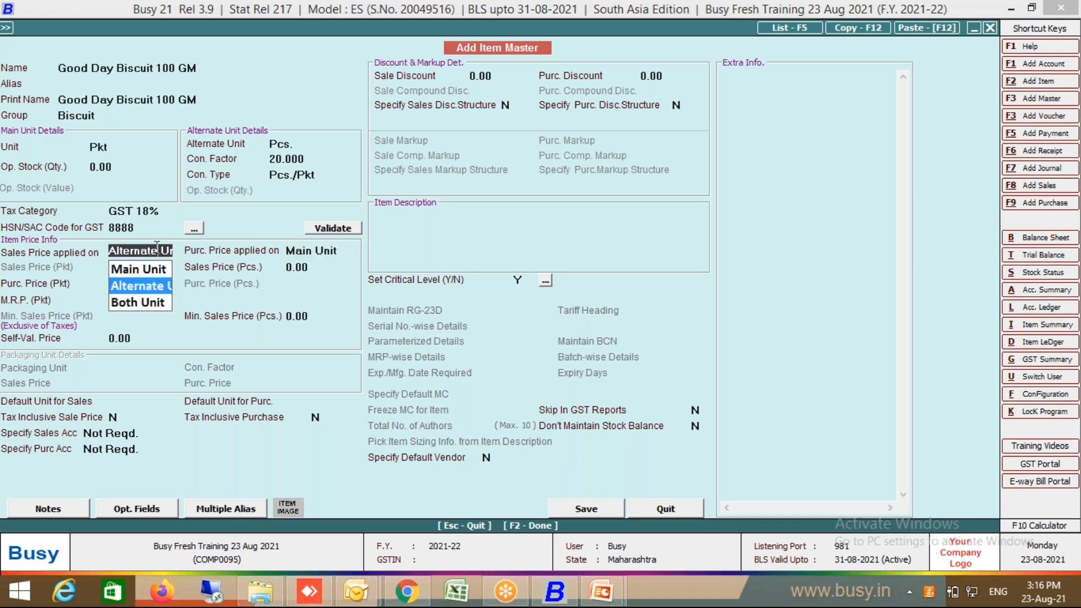
click(140, 304)
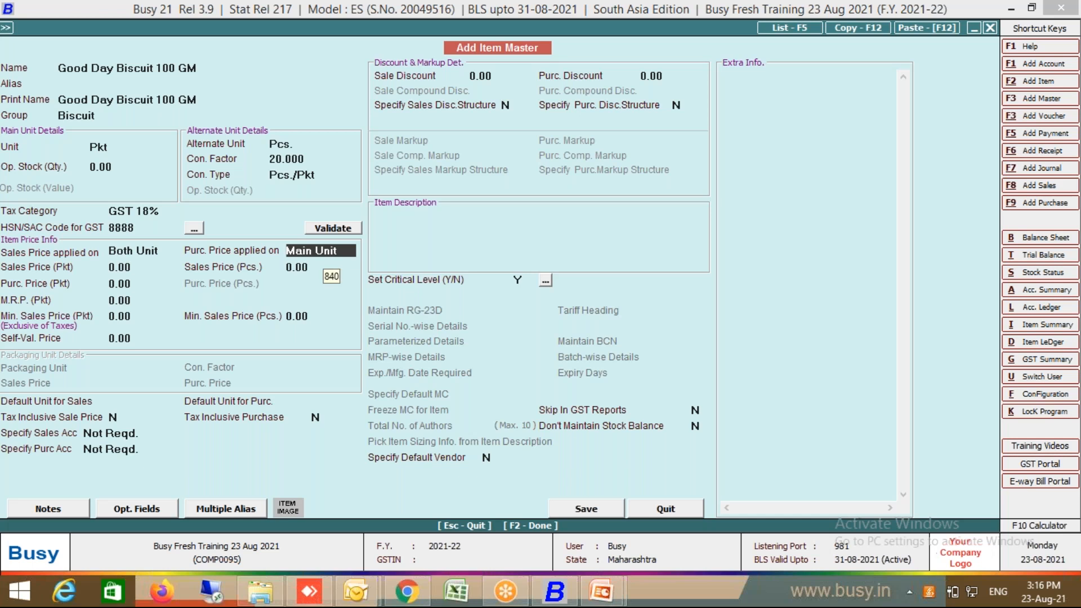
click(145, 251)
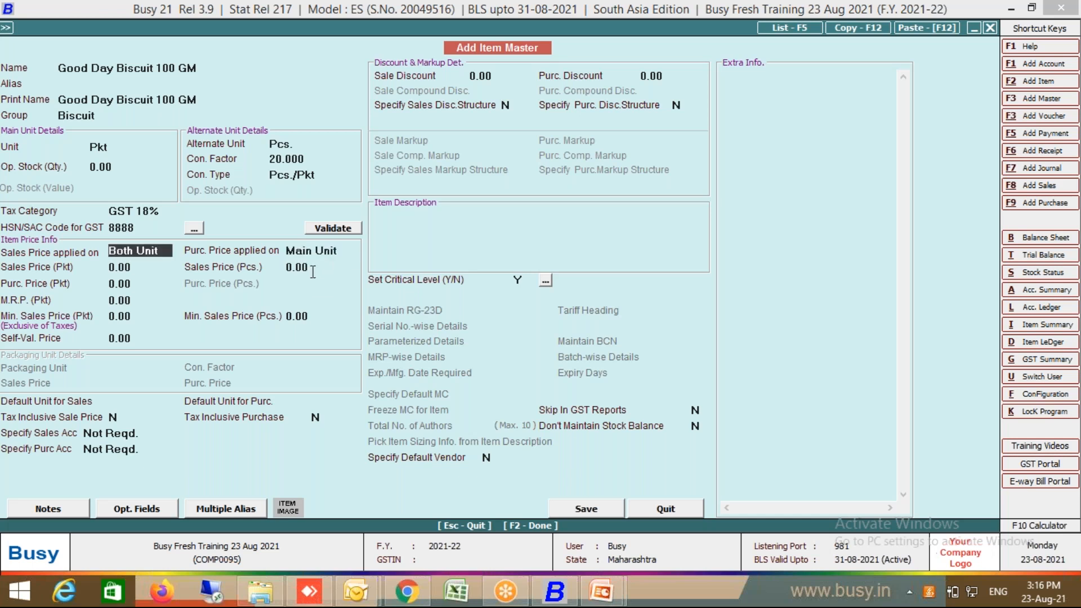
click(141, 251)
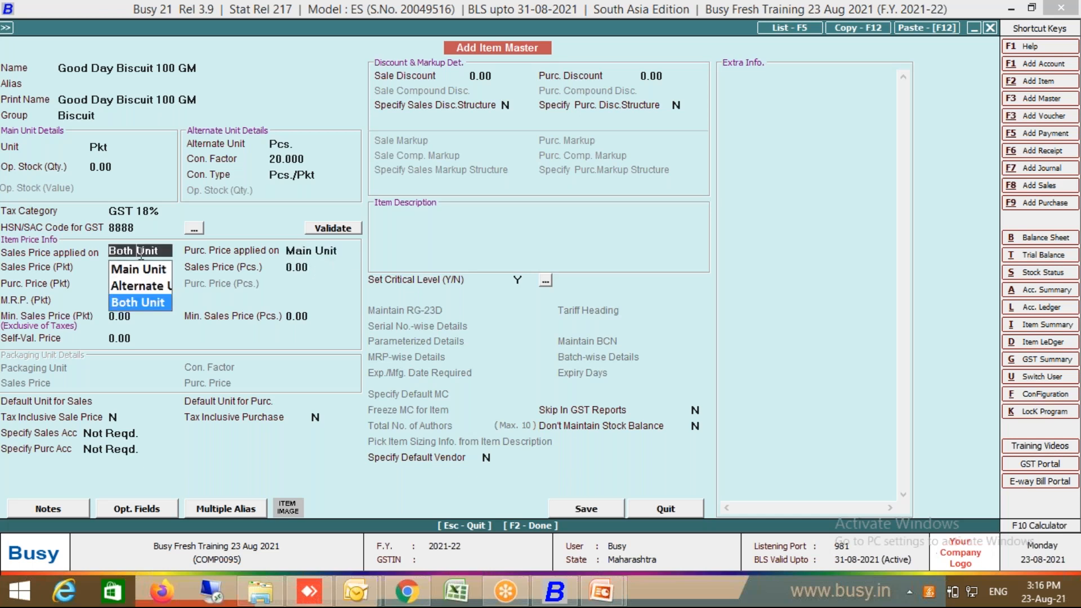
click(143, 271)
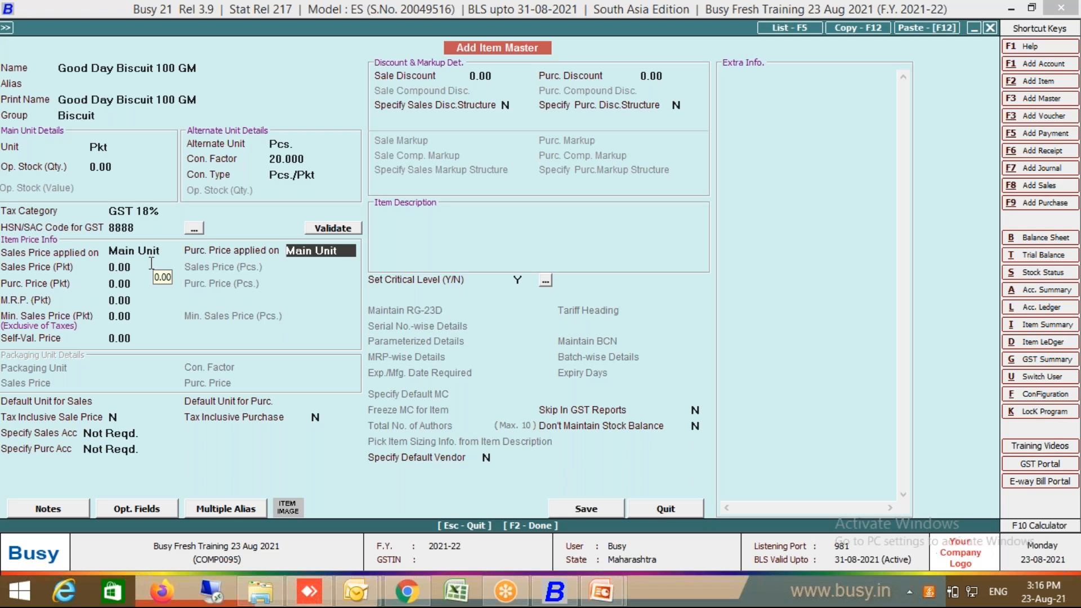
click(159, 254)
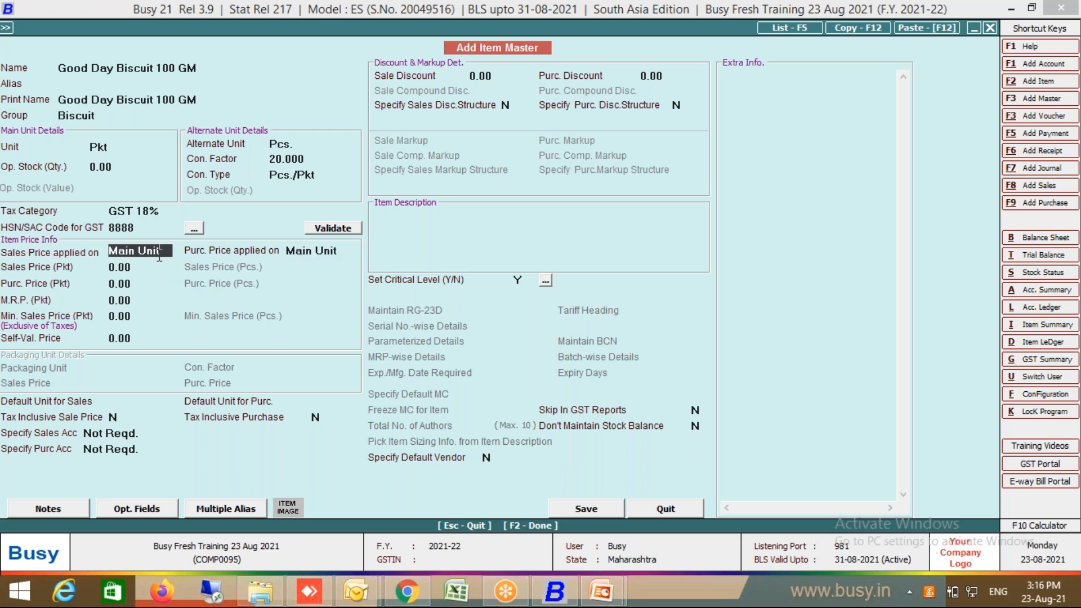
click(159, 256)
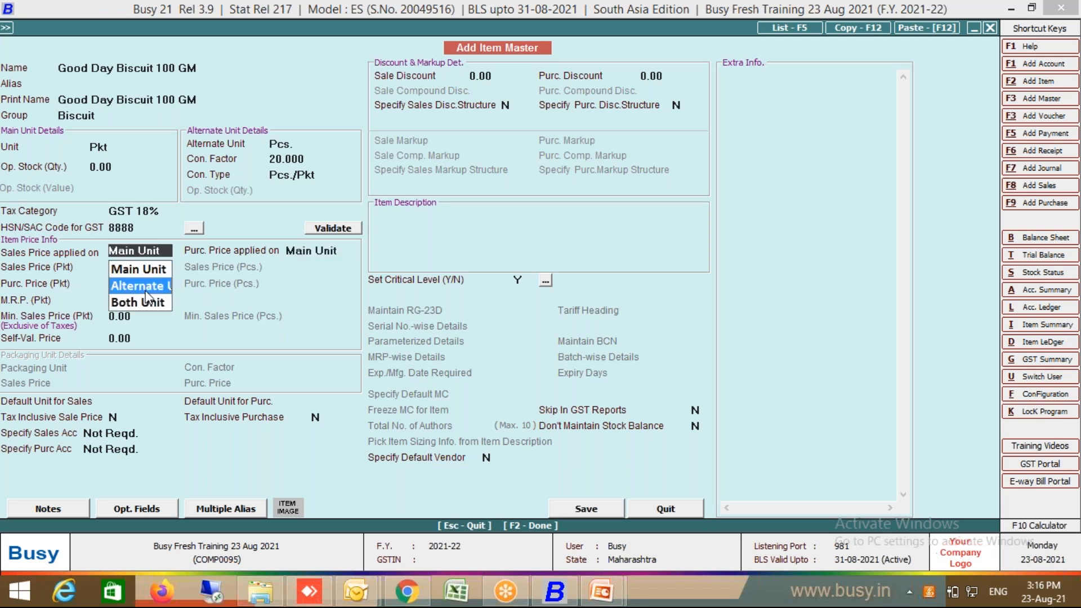
click(146, 289)
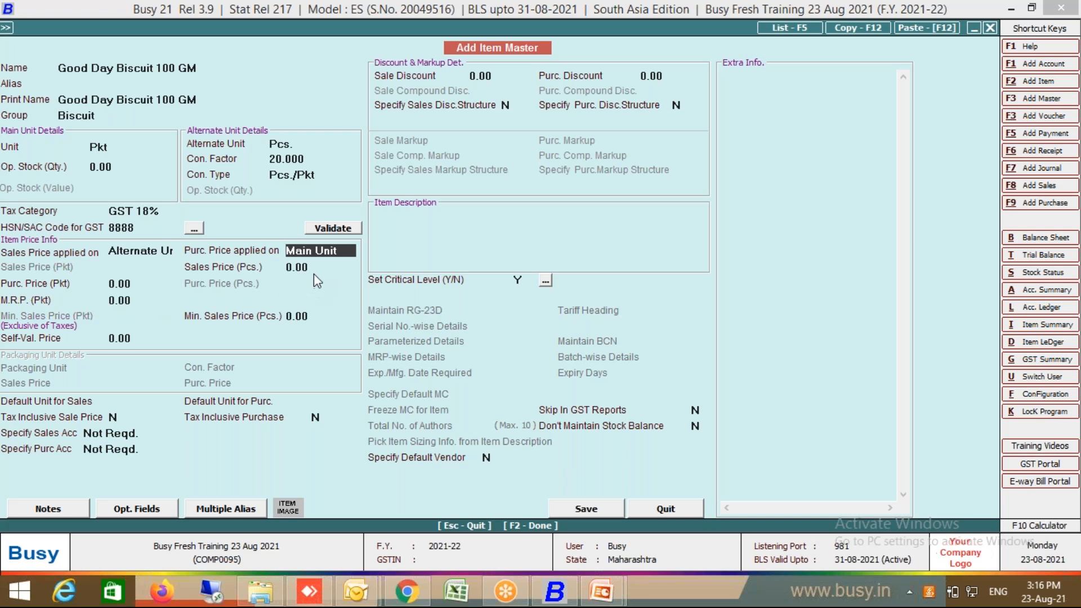
Step: Set sales price 15.00 per piece, tax-inclusive, and save the biscuit item
key(Return)
text(15)
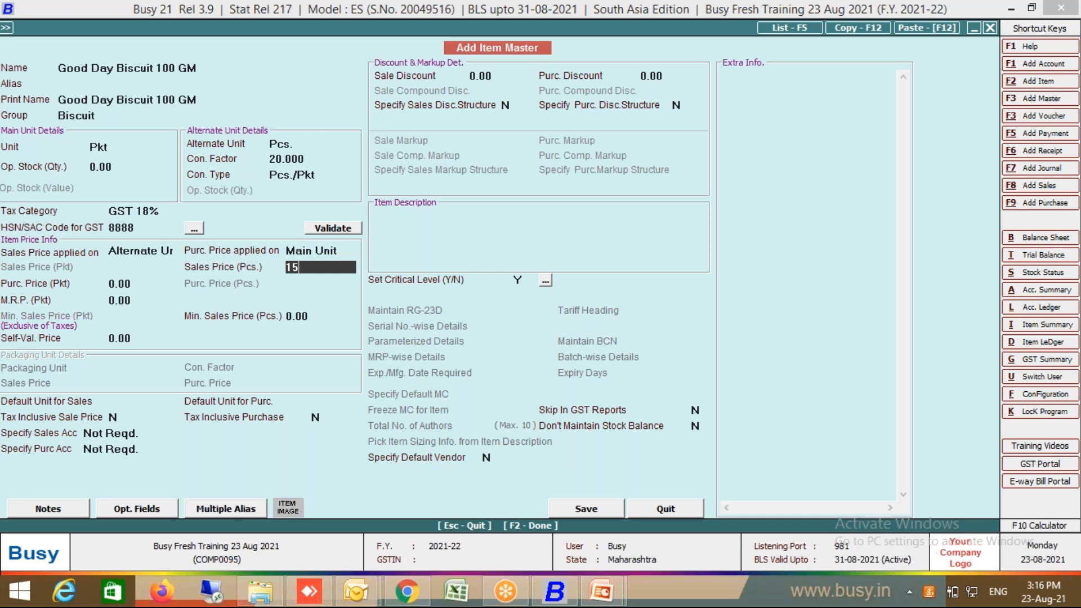
key(Return)
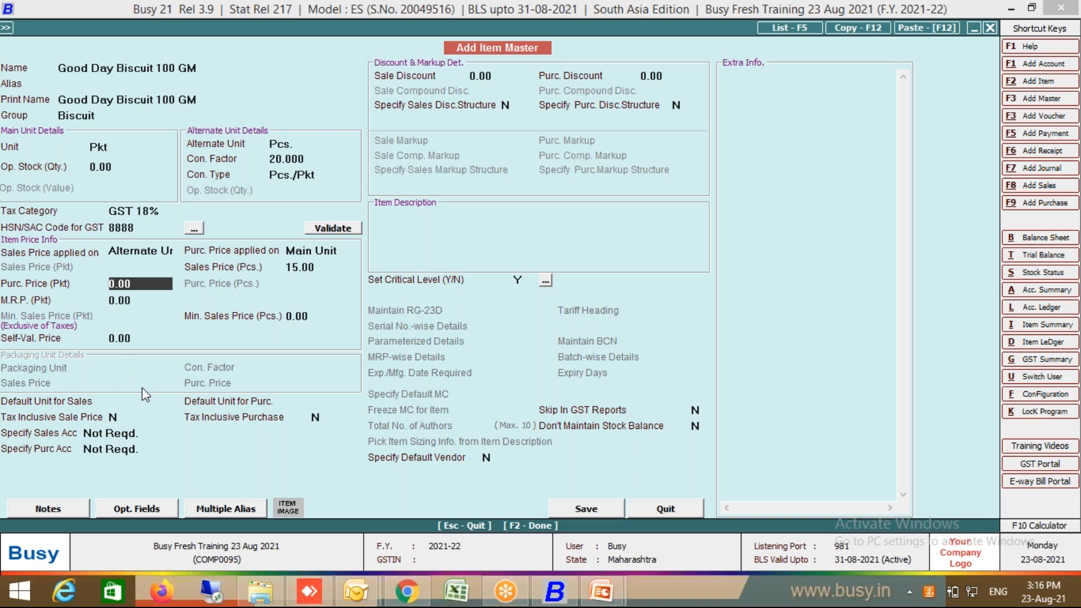
click(91, 418)
text(y)
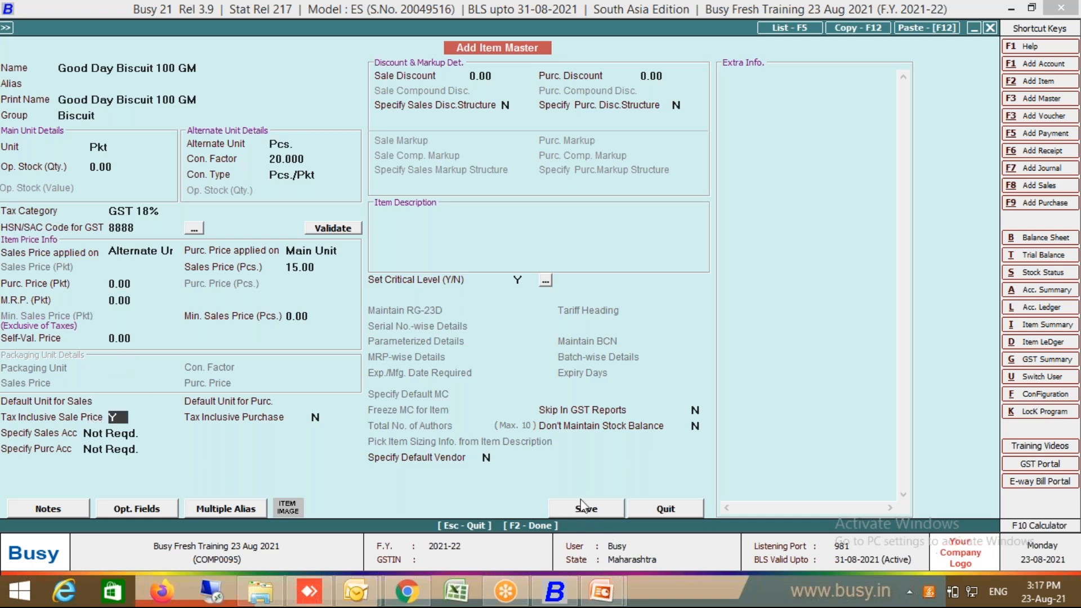
click(587, 511)
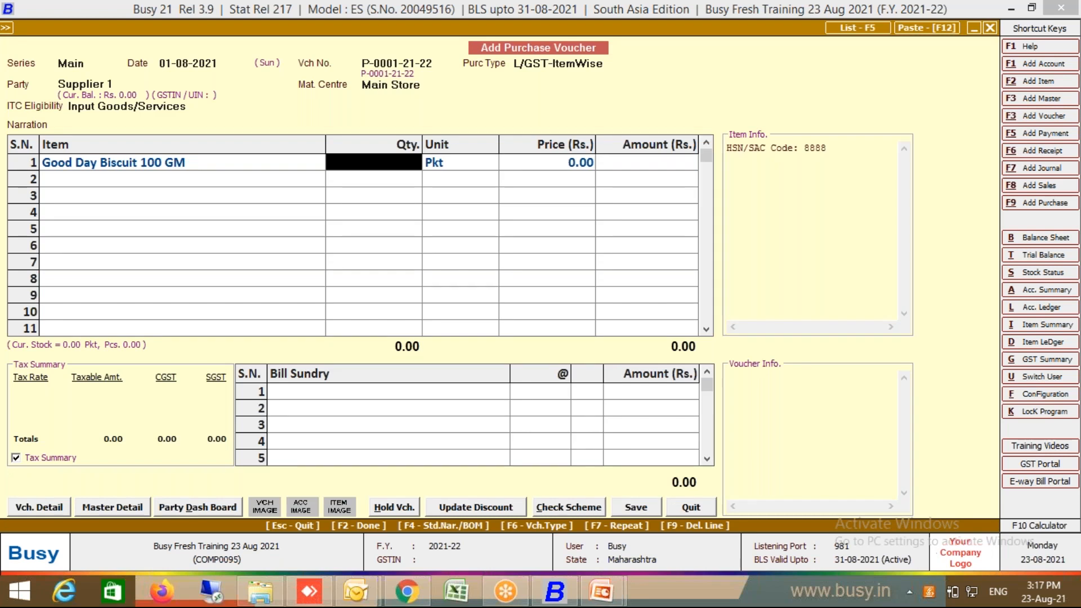
Step: Enter quantity 5 Pkt on row 1, accepting the 100.00 pieces equivalent
text(5)
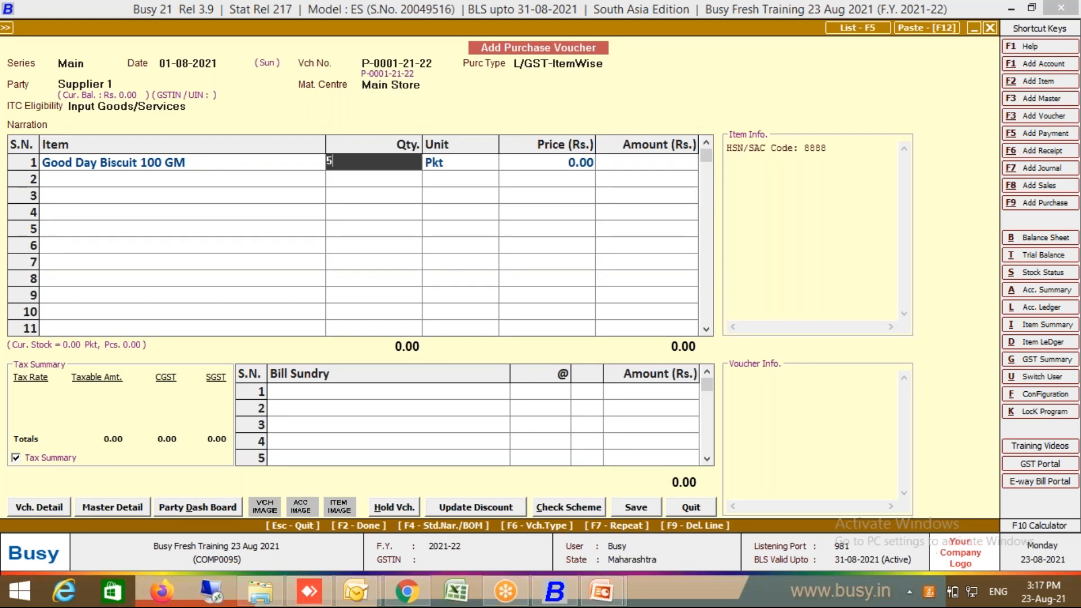
key(Return)
key(Return)
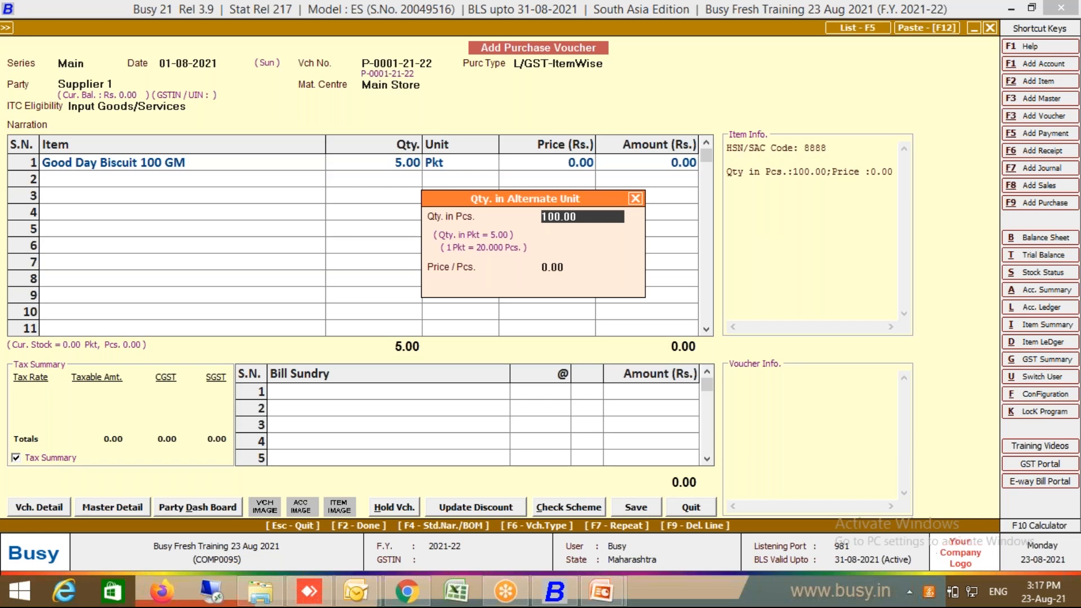
key(Return)
key(Return)
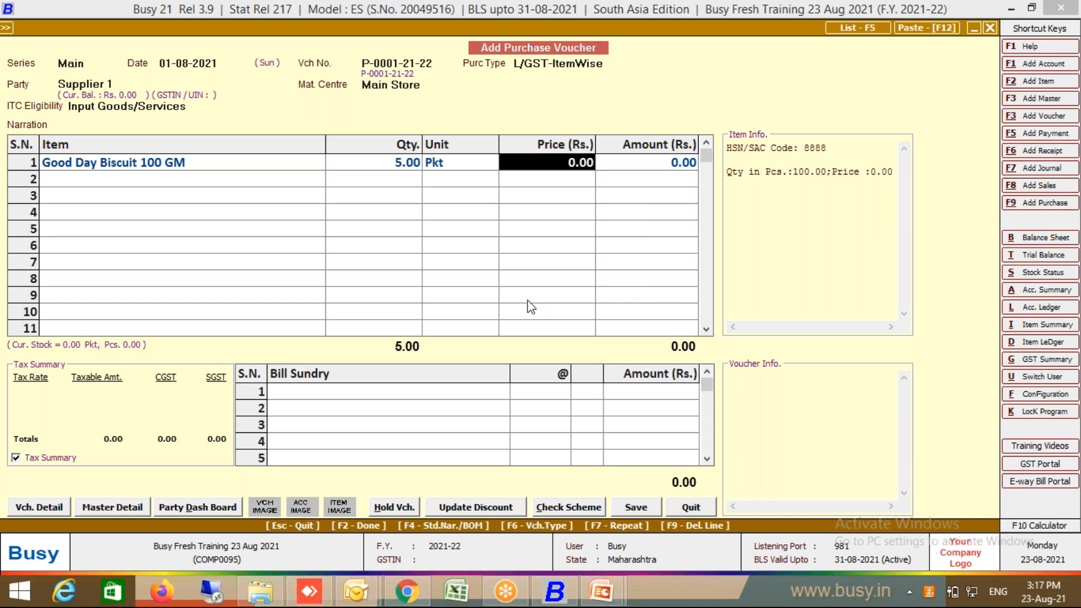
Step: Price the biscuit at 11.80 per piece and accept the 18% GST breakdown
click(411, 164)
key(Return)
key(Return)
key(Return)
text(11.80)
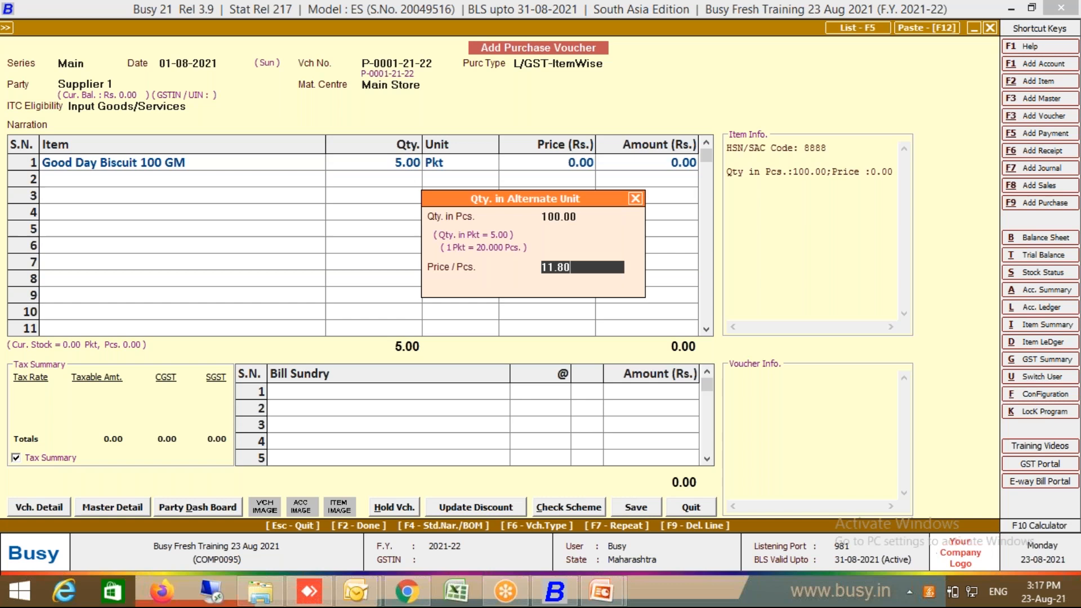
key(Return)
key(Return)
key(Return)
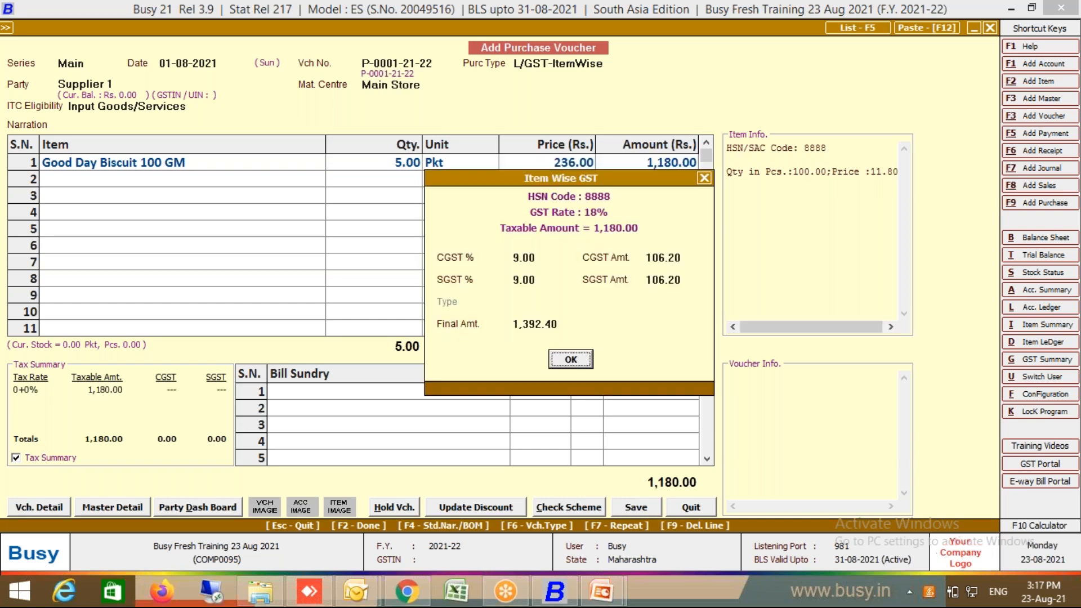
key(Return)
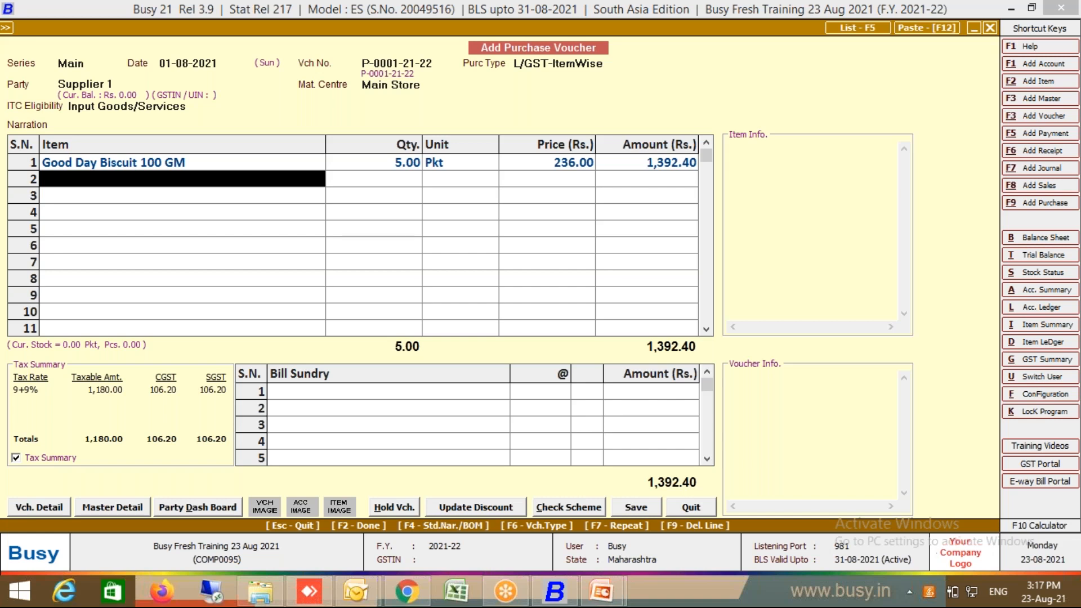
Step: Fill row 2 with Good Day Biscuit 100 GM and move past the empty third row
key(Return)
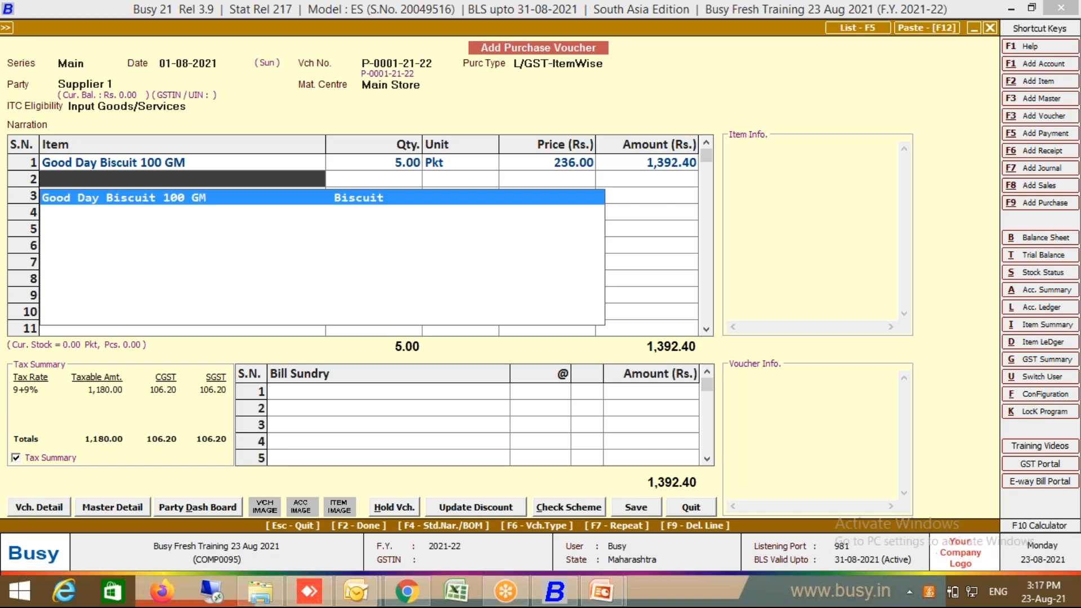
key(Return)
key(Return)
key(Return)
key(Return)
key(Return)
key(Return)
key(Return)
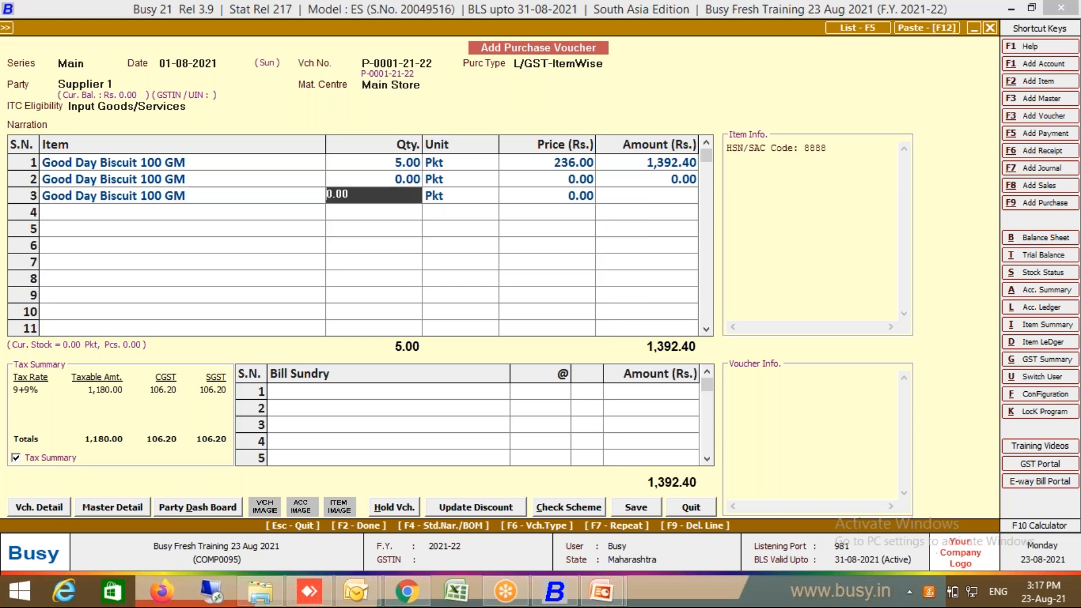
key(Return)
key(Return)
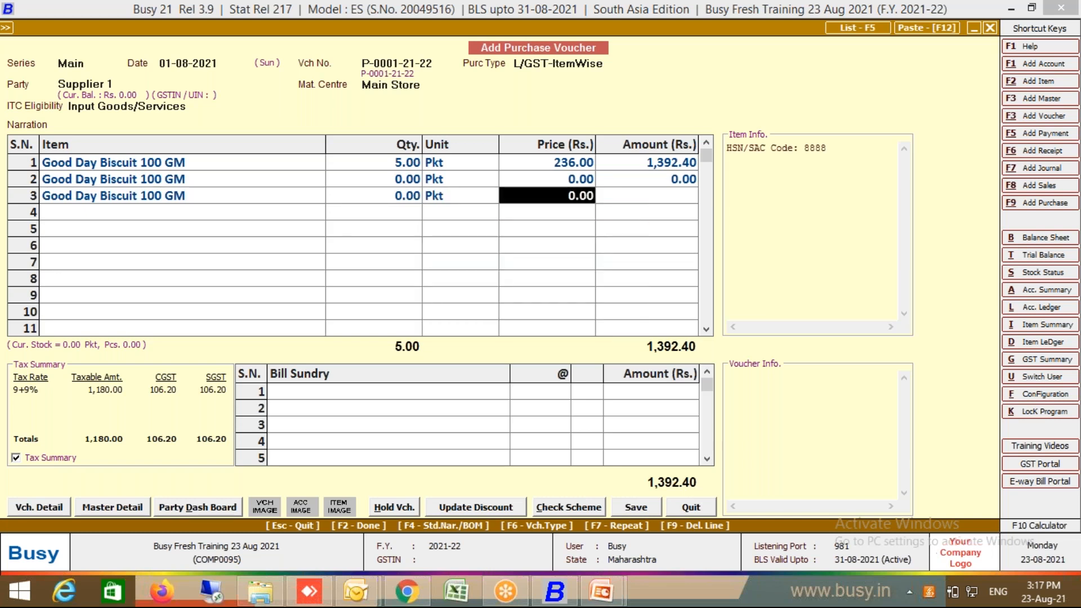
click(252, 184)
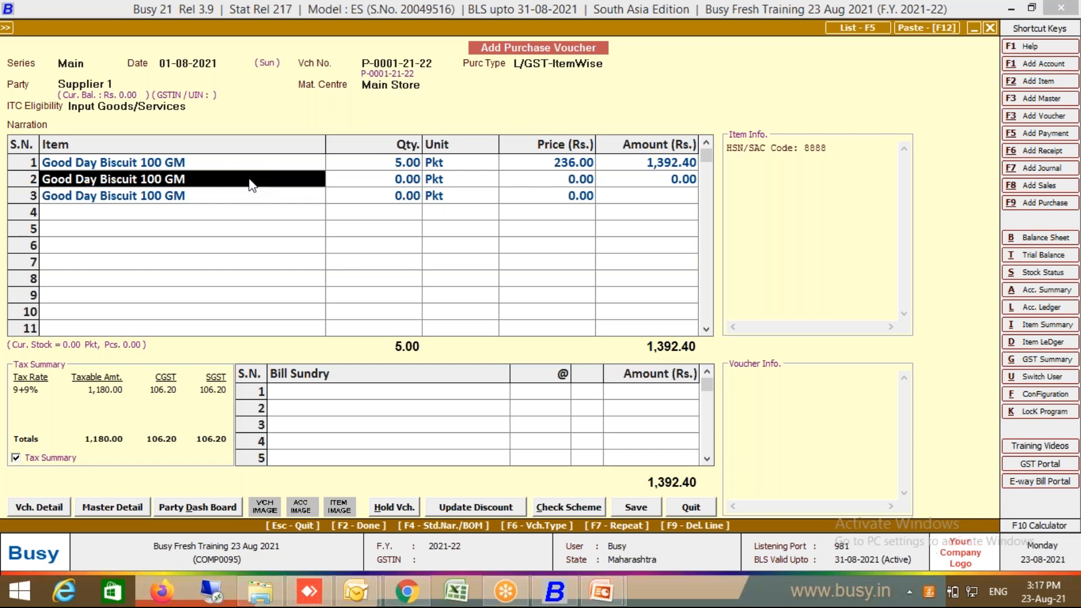
Step: Delete the extra third row and clear the duplicate biscuit entry from row 2
right_click(27, 179)
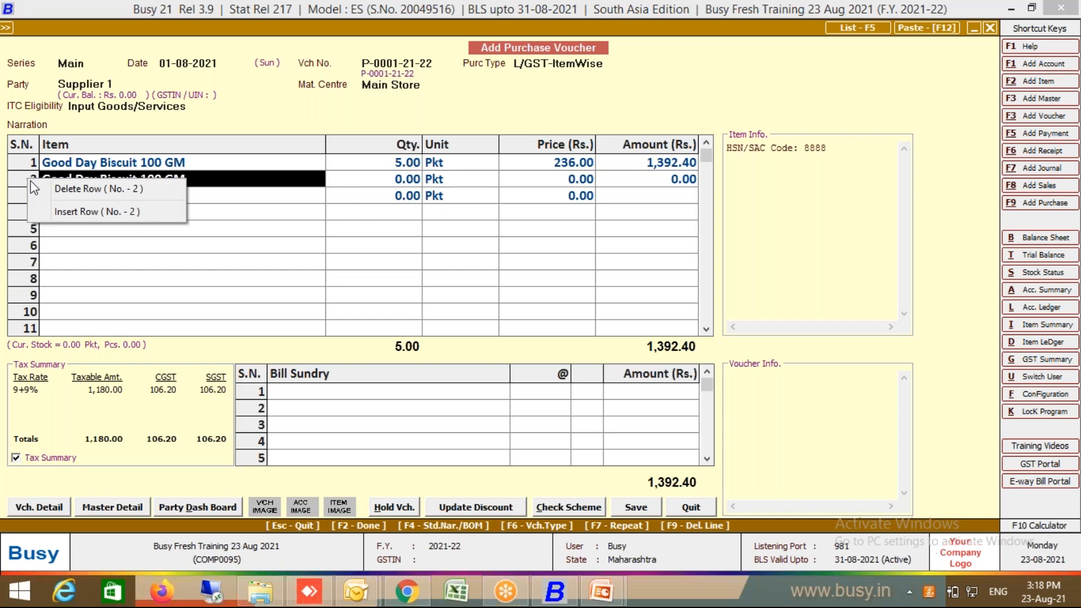
click(37, 191)
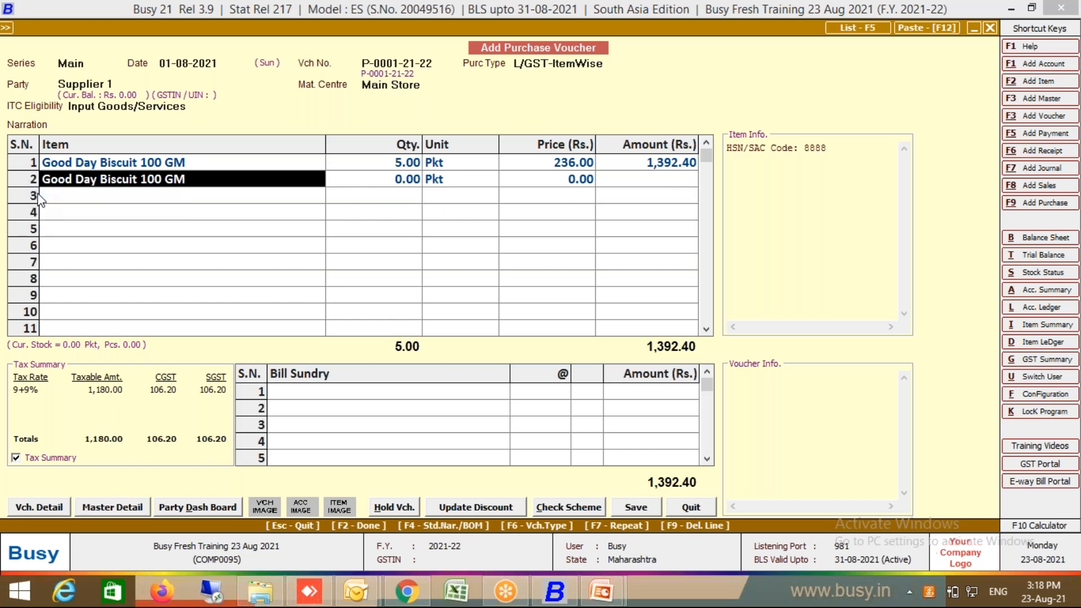
key(BackSpace)
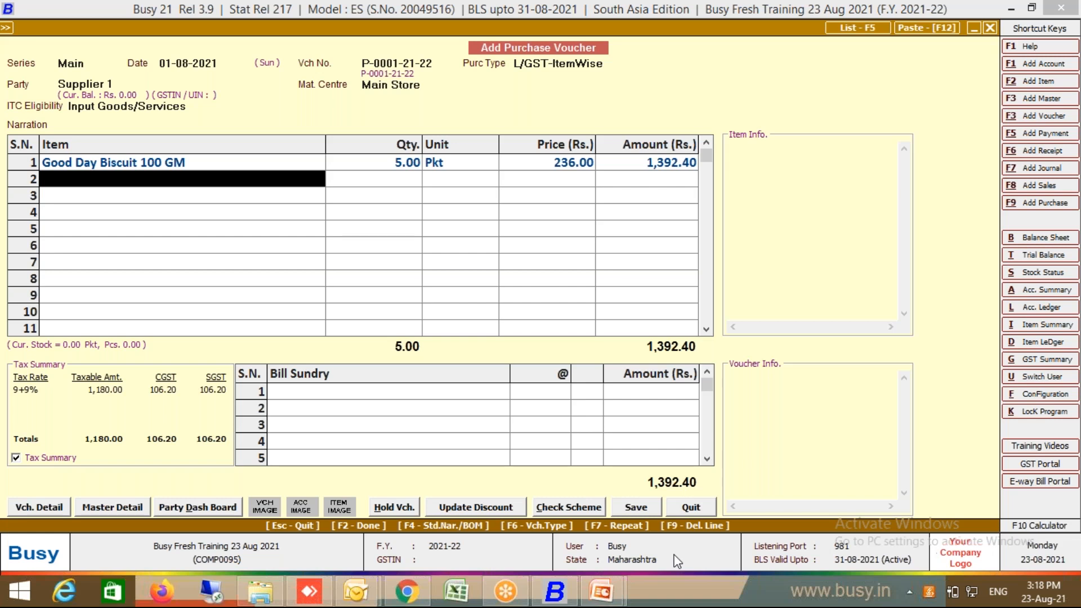
key(space)
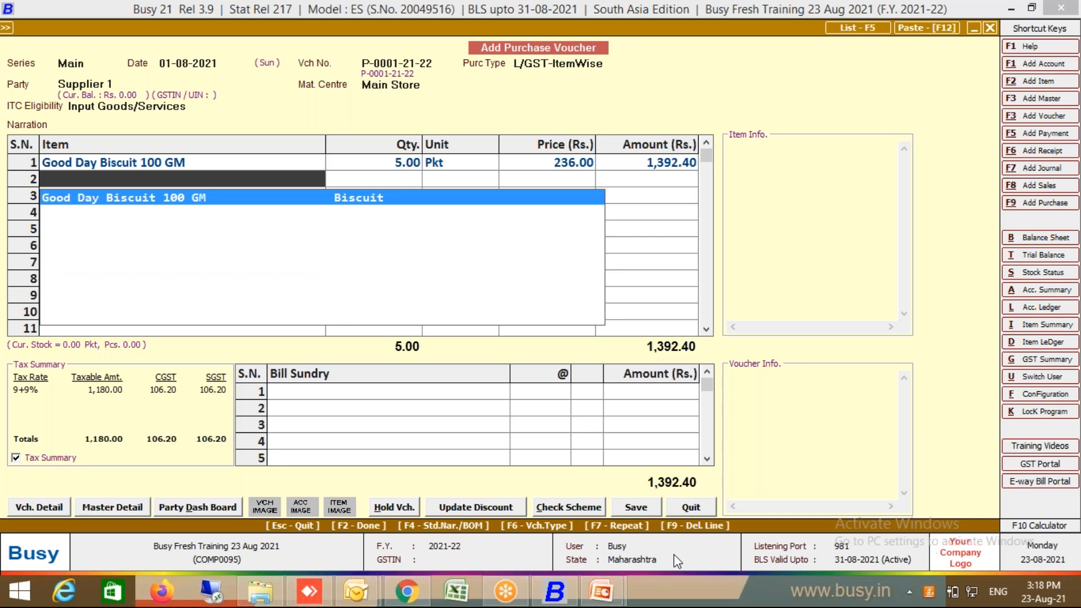
key(Return)
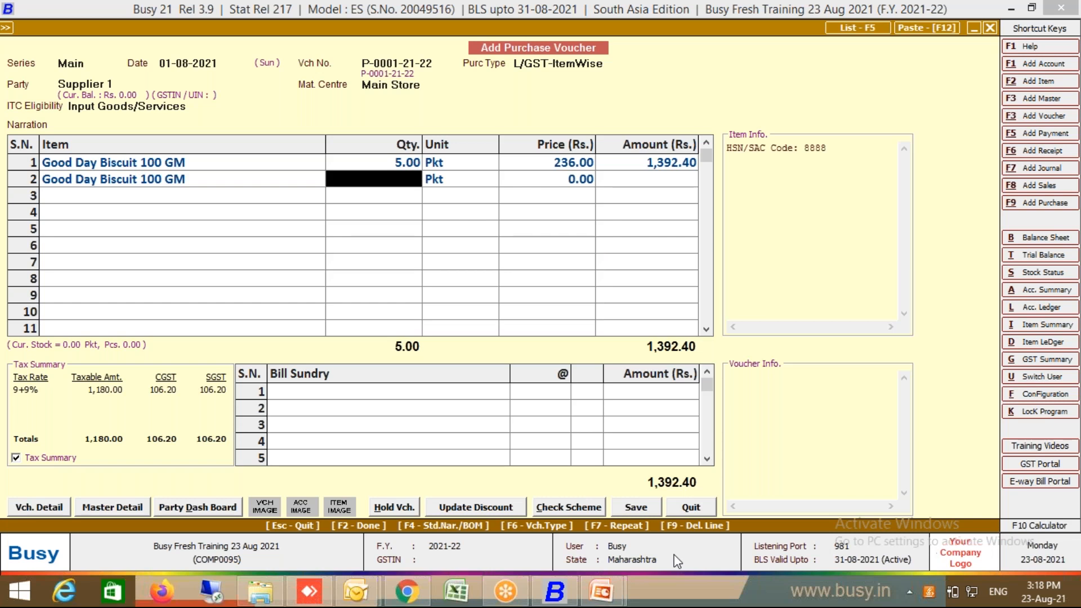
key(F9)
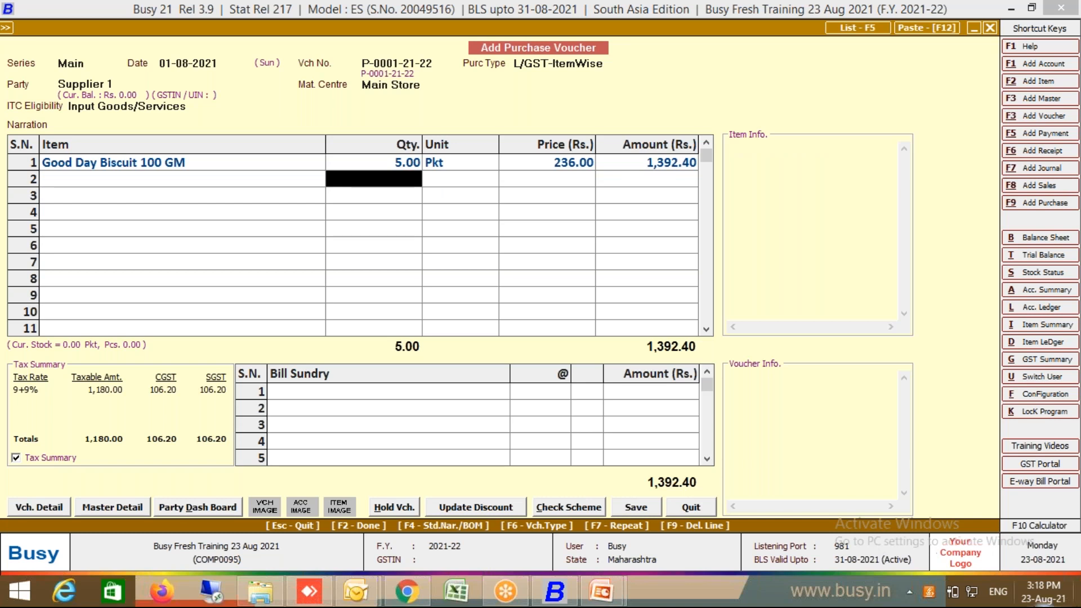
Step: Set Show End of List in Master's Drop Down List to Y in General features and save
click(1030, 394)
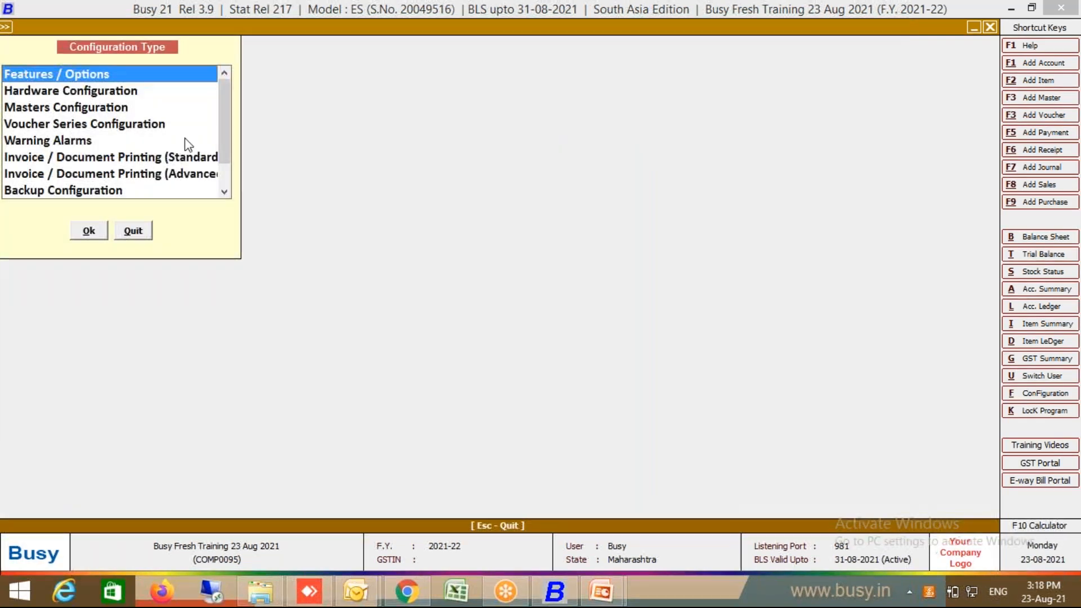
click(87, 231)
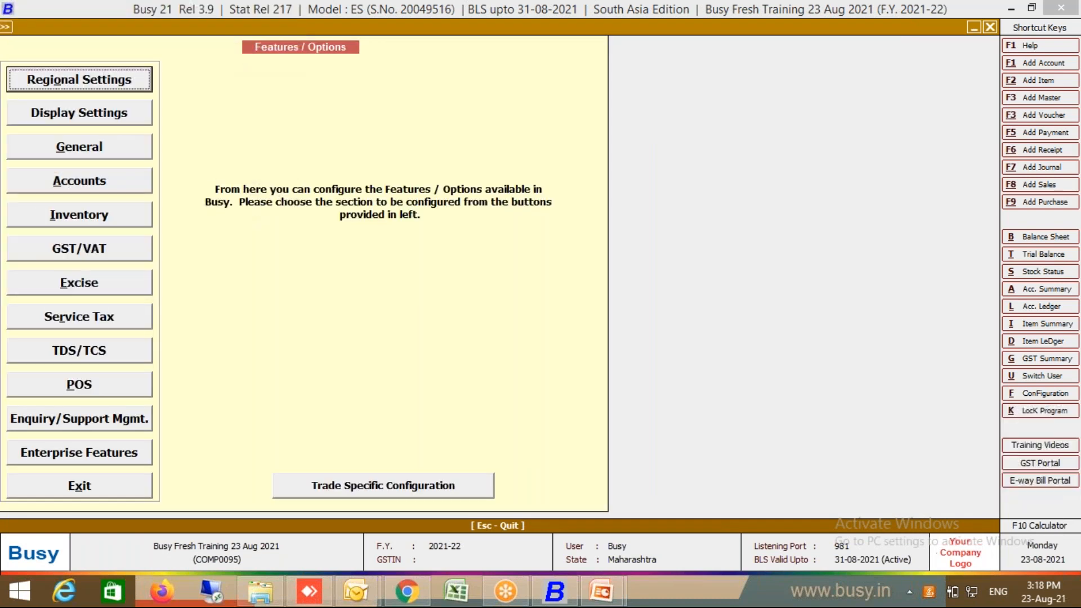
click(100, 148)
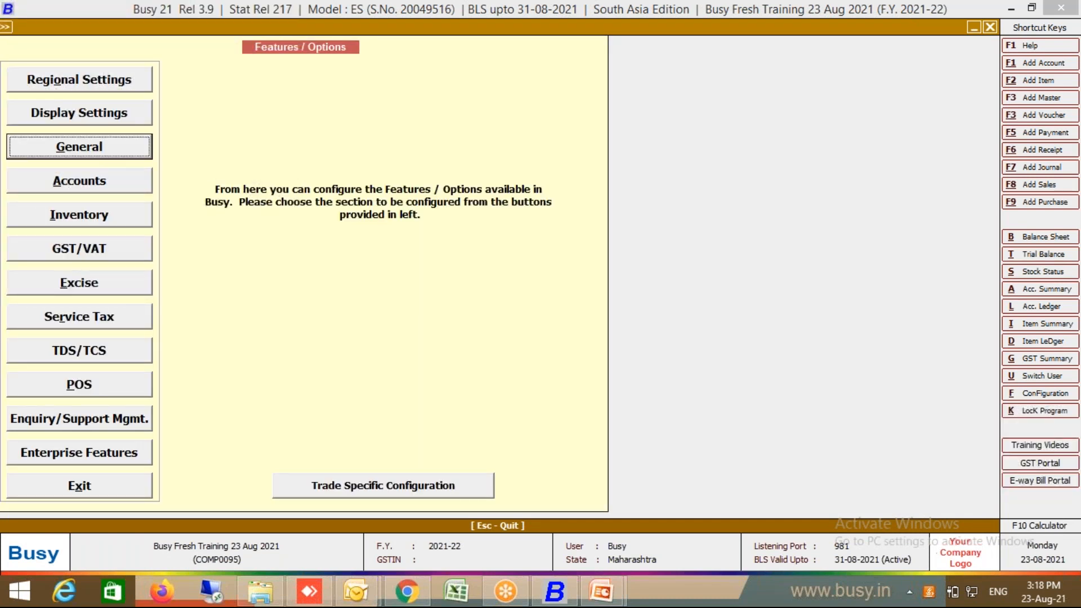
key(y)
click(371, 483)
click(124, 485)
click(133, 230)
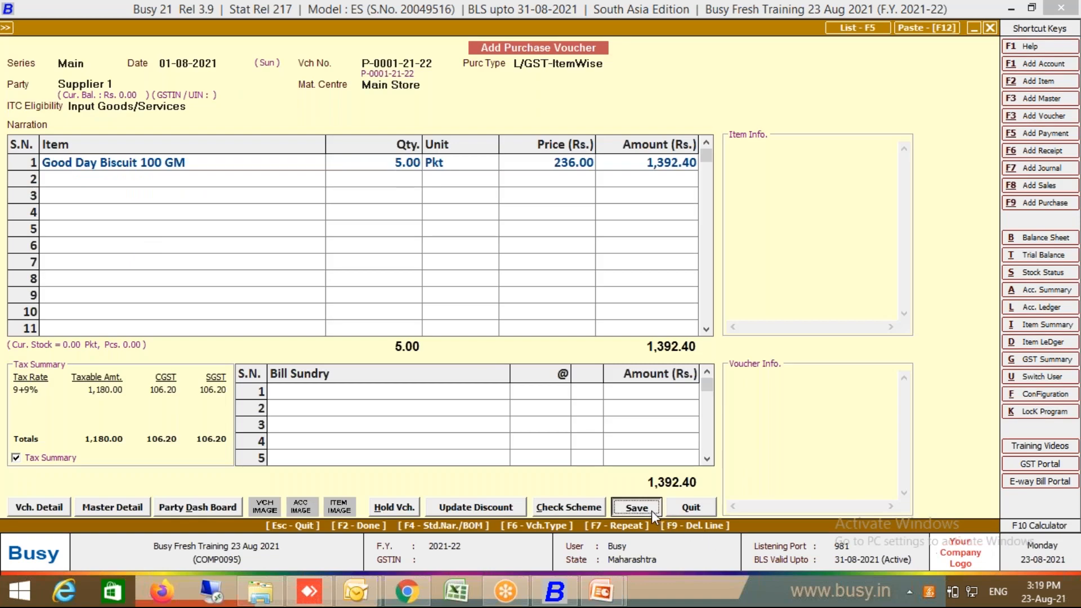
Step: Save the purchase voucher, accepting the unregistered-party warning, GST details and bill-by-bill adjustment
click(651, 511)
click(585, 332)
click(535, 352)
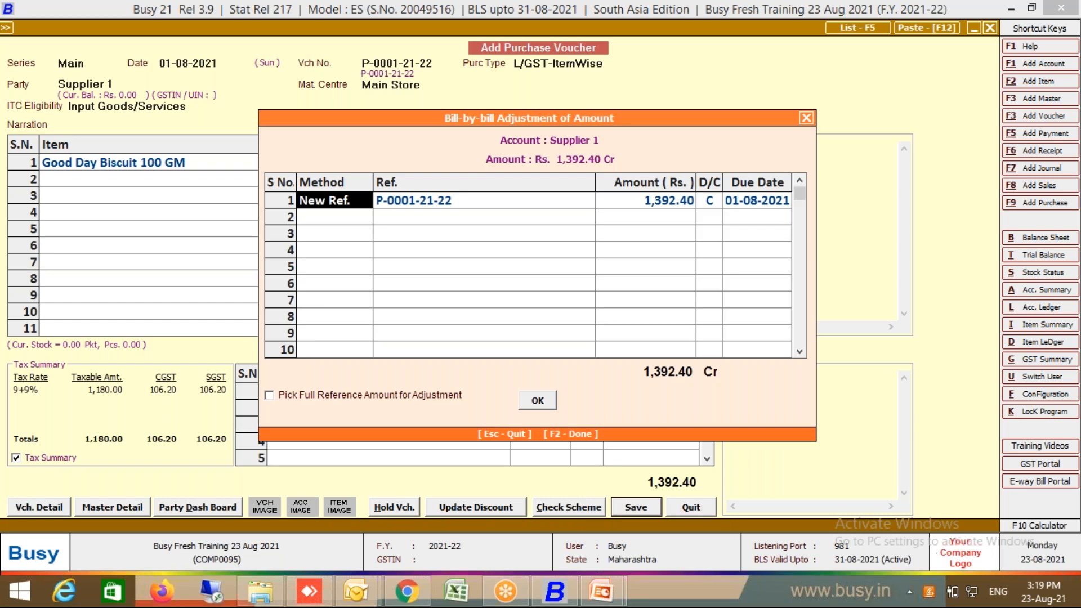
click(539, 401)
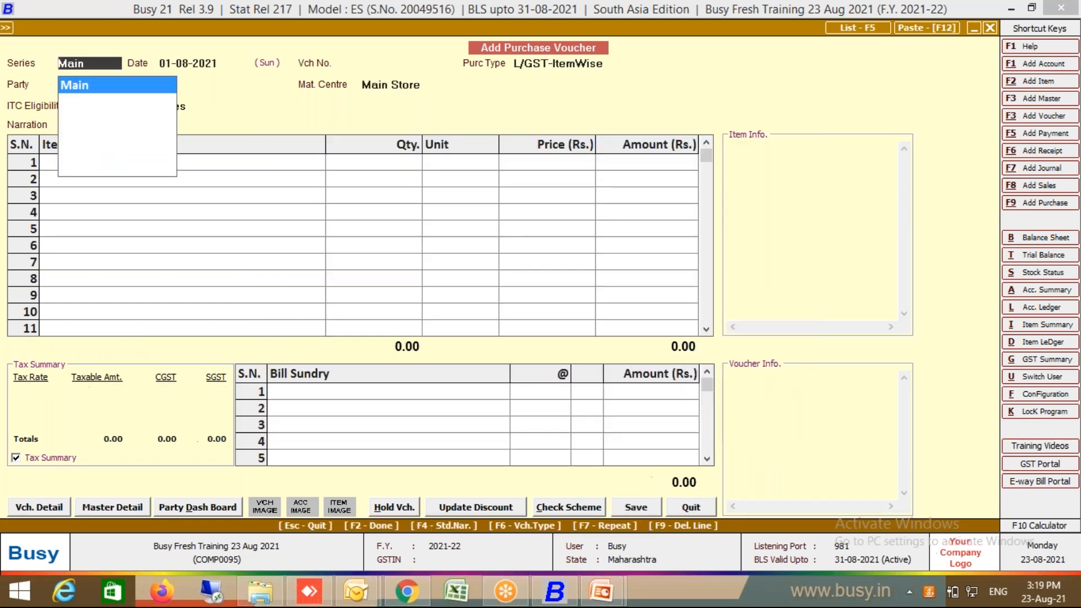
Step: Reopen Main series purchase voucher P-0001-21-22 in Modify Purchase Voucher
key(Escape)
click(690, 509)
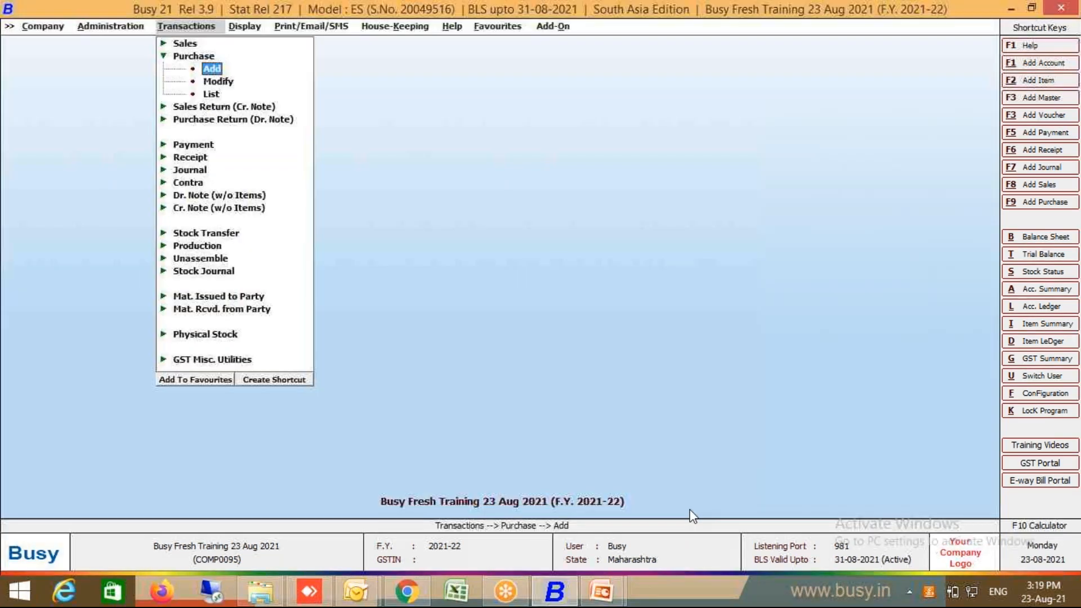
click(221, 85)
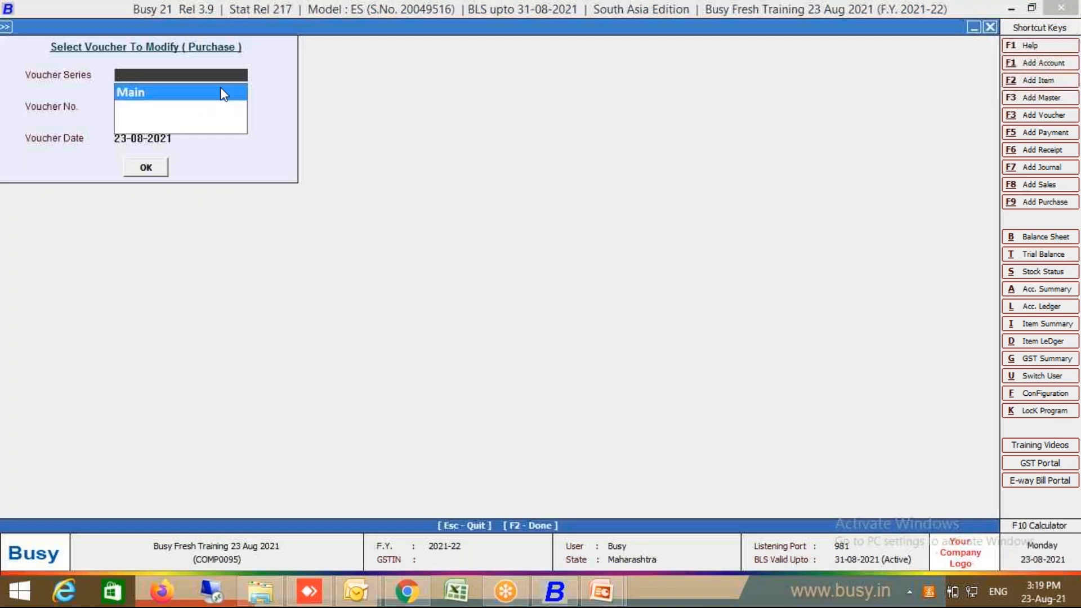
click(158, 168)
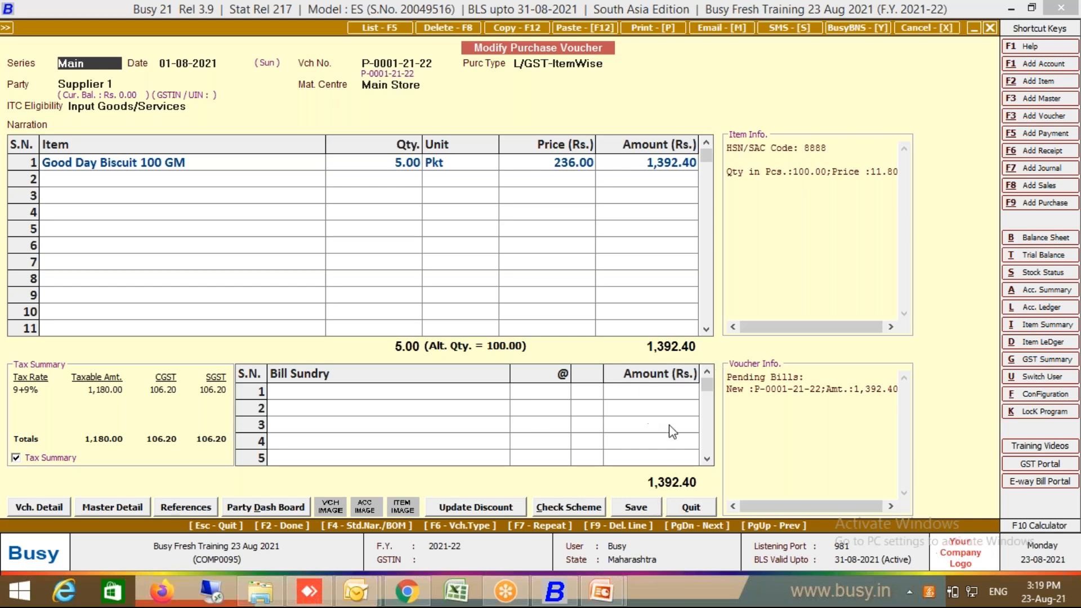
Step: Add a Rounded Off (-) bill sundry of 0.40 in the first row
click(480, 396)
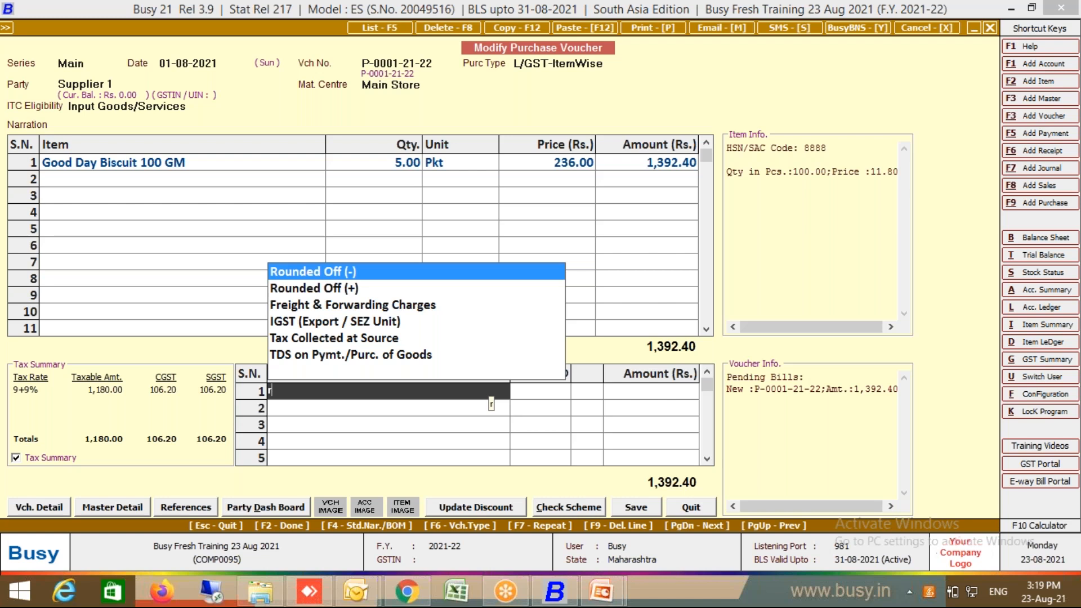
key(Return)
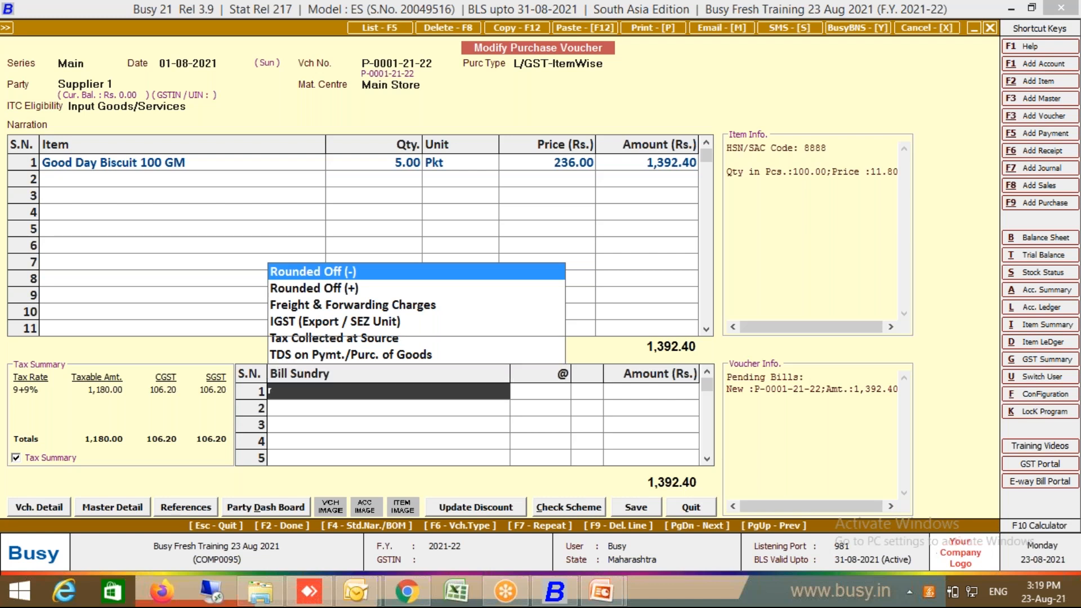
text(.4)
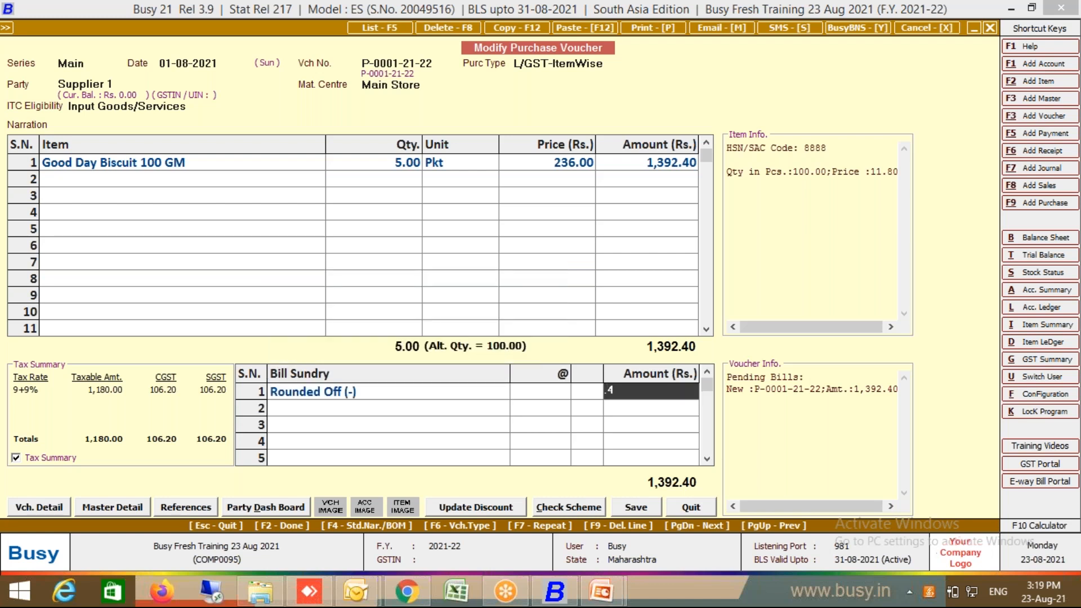
key(Return)
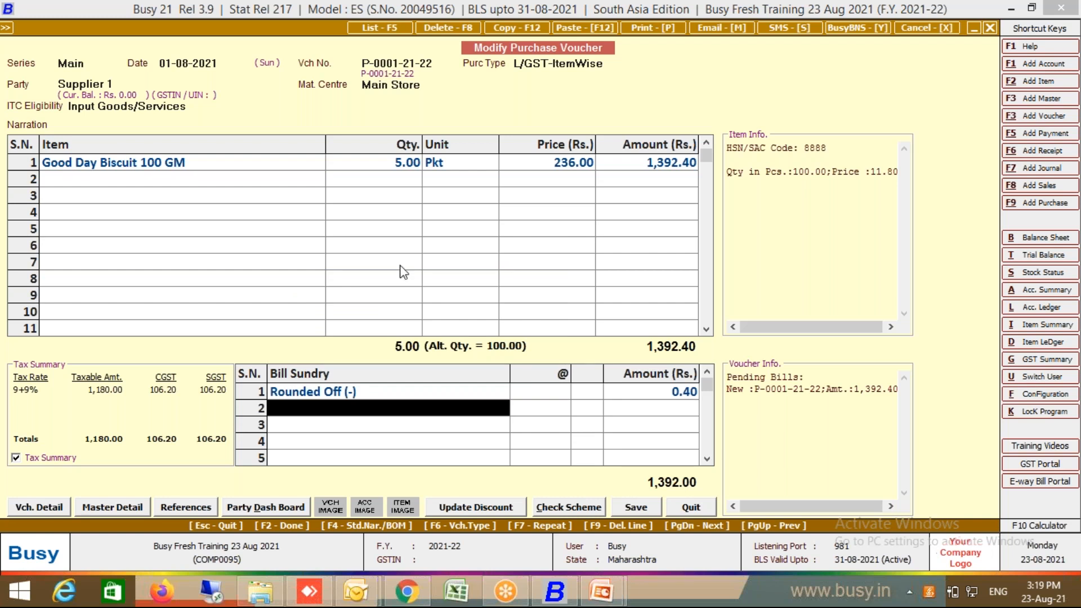
Step: Leave the item rows unchanged, then save the voucher and confirm the unregistered-party warning
click(256, 183)
key(Return)
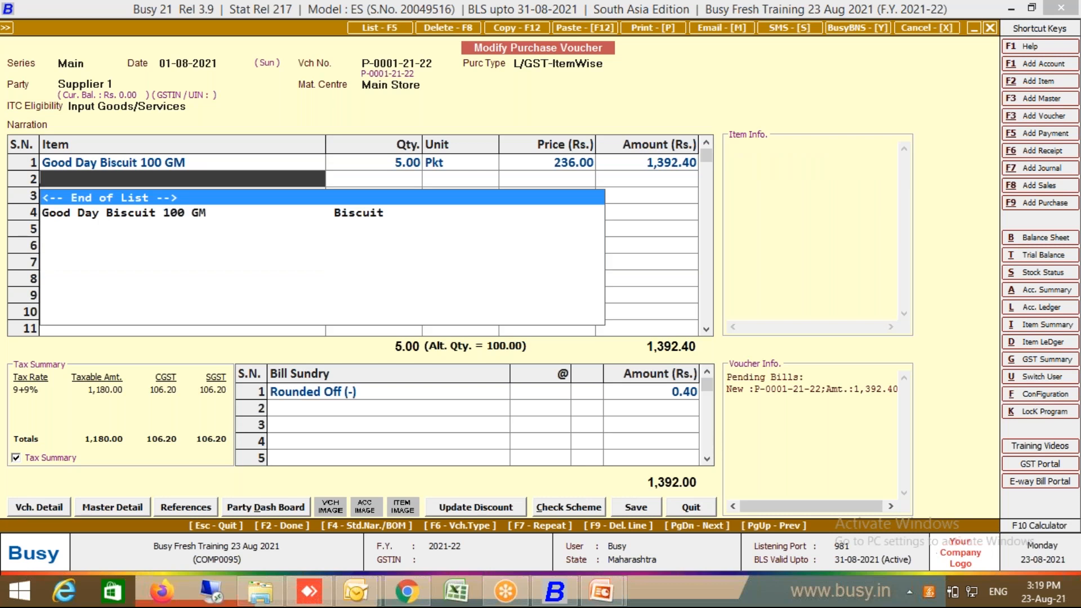
key(Return)
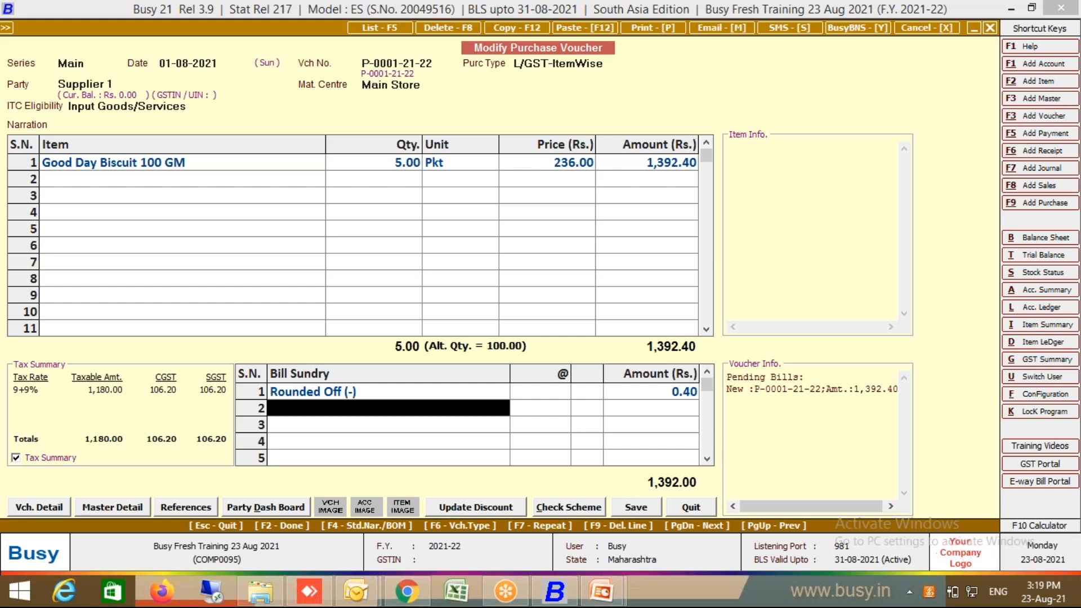
click(630, 506)
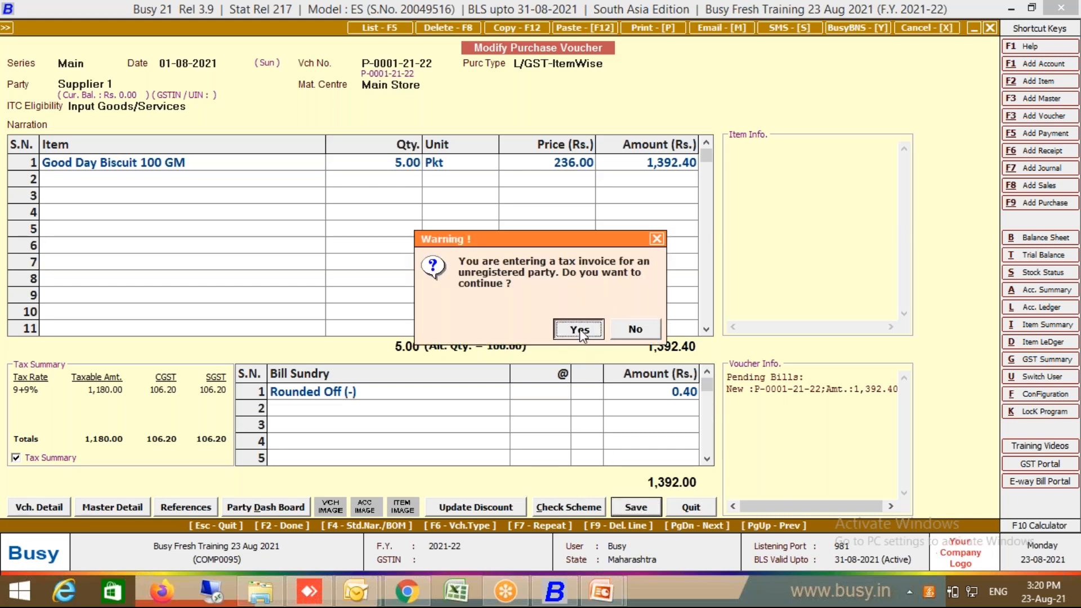
click(579, 329)
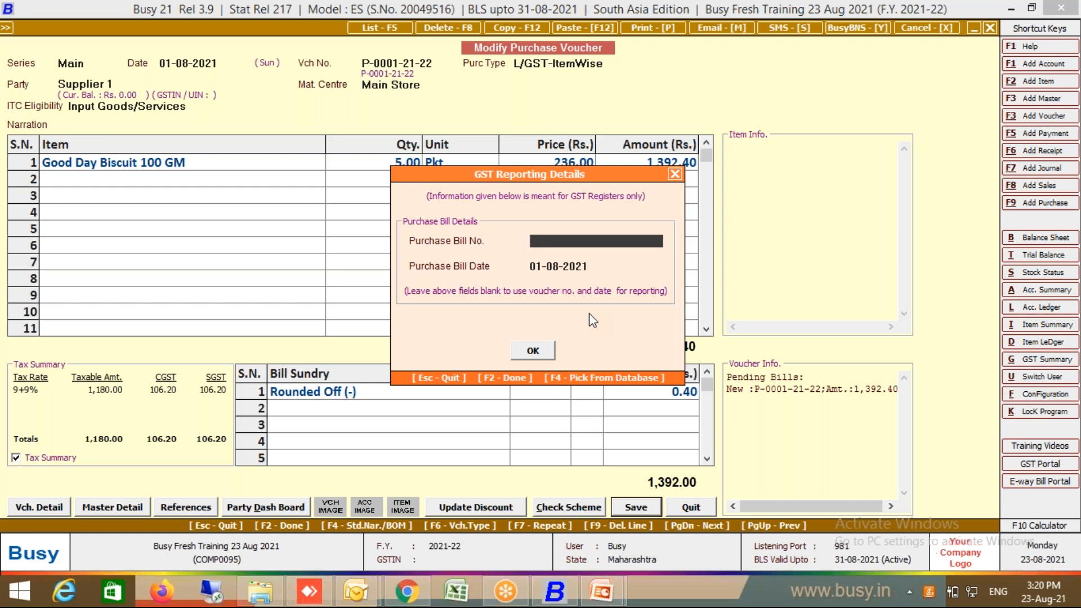
Step: Dismiss GST Reporting Details, save the Supplier 1 purchase voucher, and return to the Transactions menu
click(543, 349)
click(542, 405)
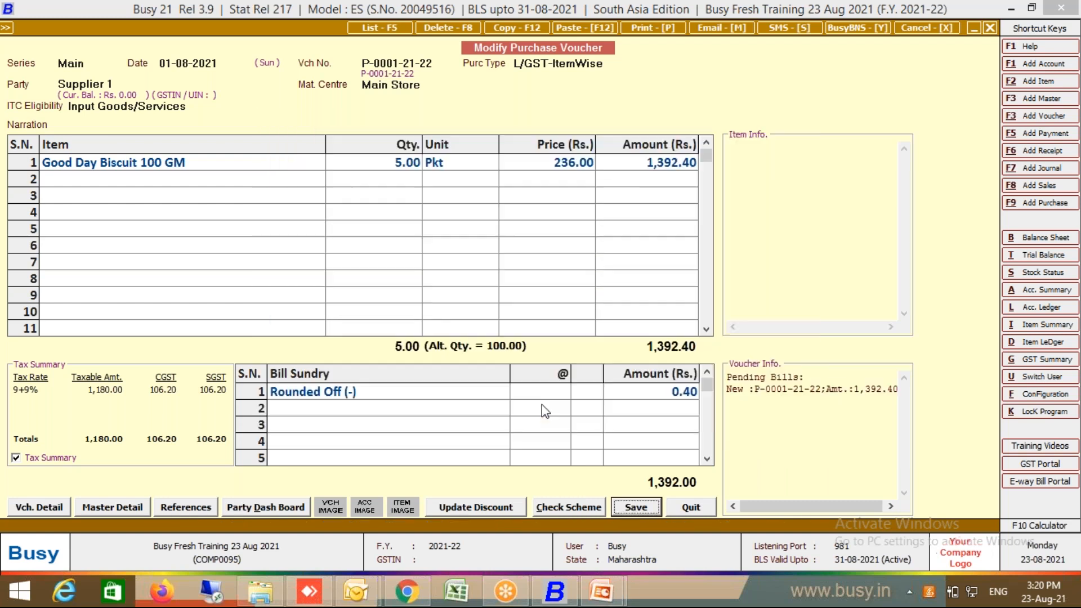
key(Escape)
key(Escape)
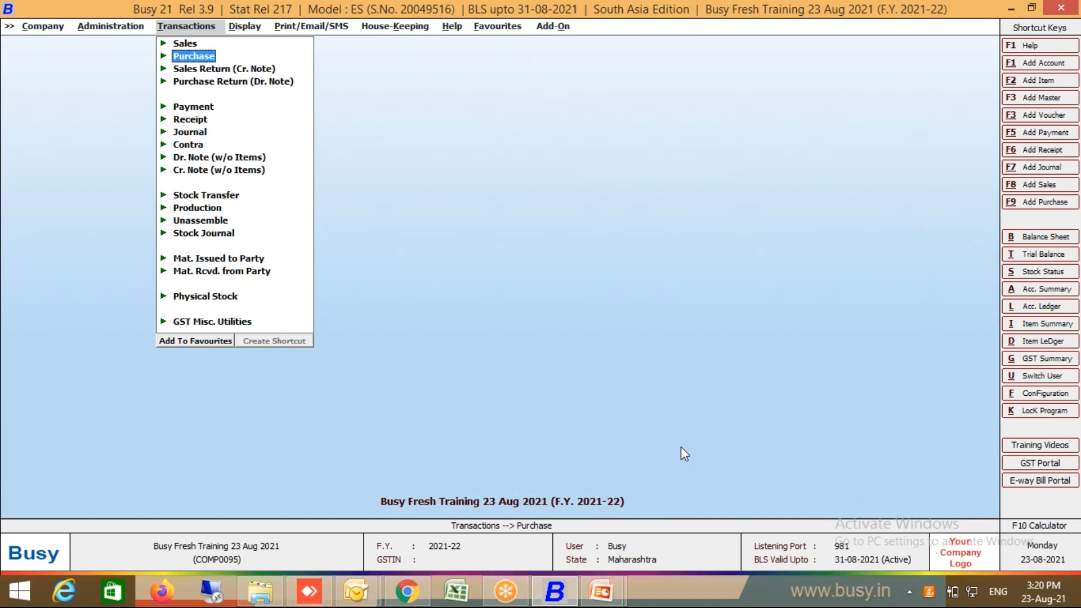
Step: Start a new Main series sales voucher with sale type L/GST-TaxIncl
click(185, 43)
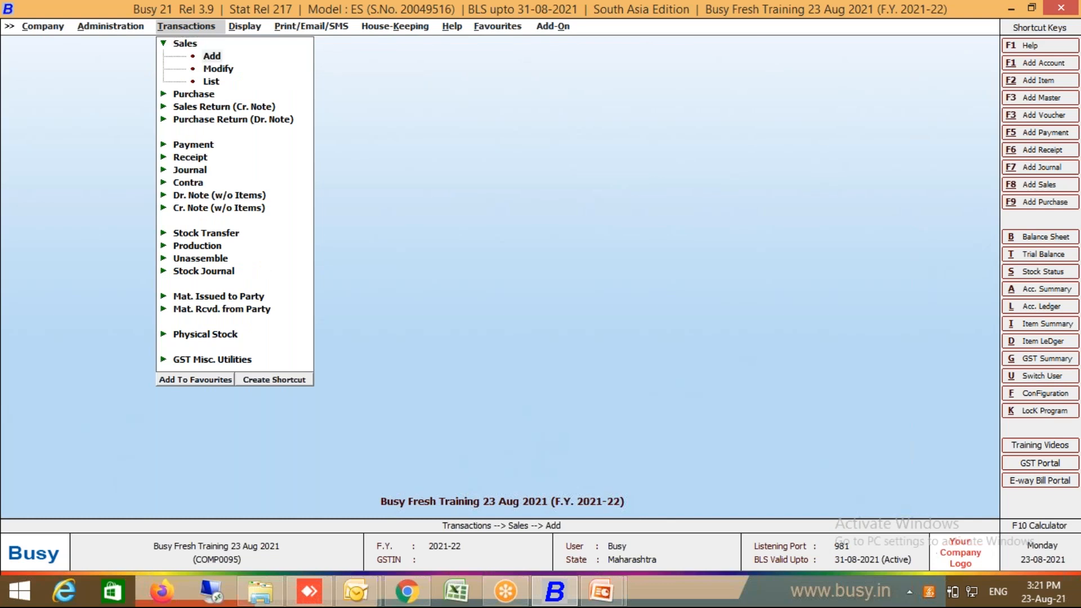
key(Return)
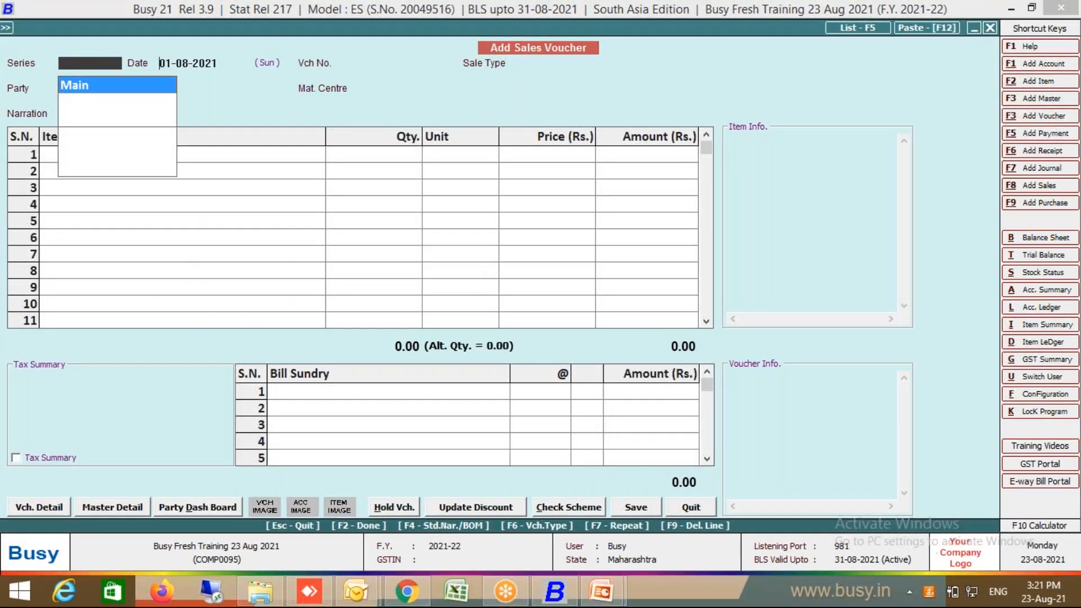
key(Return)
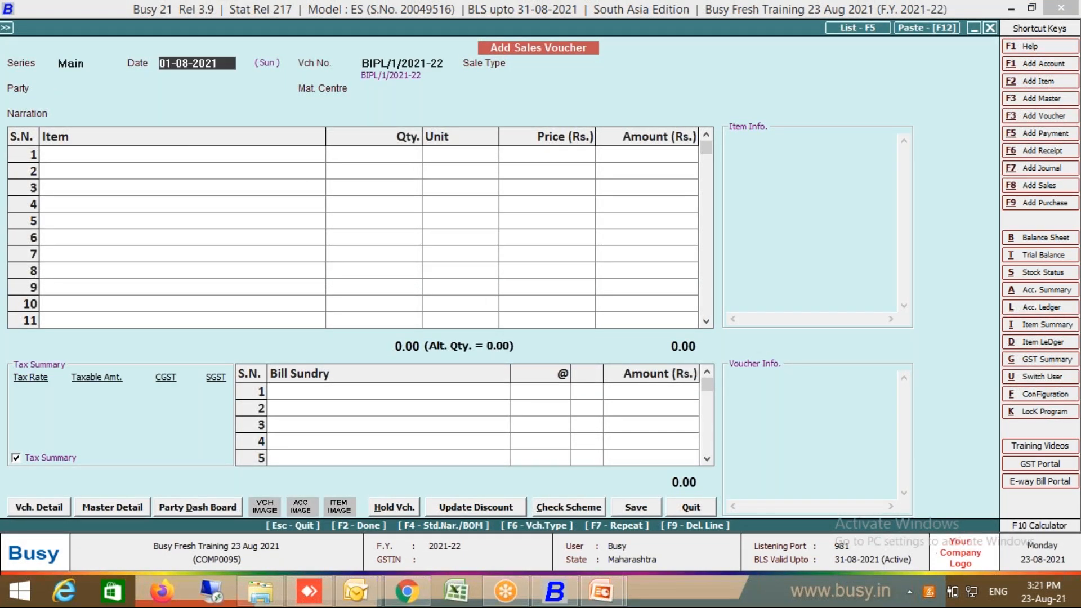
key(Return)
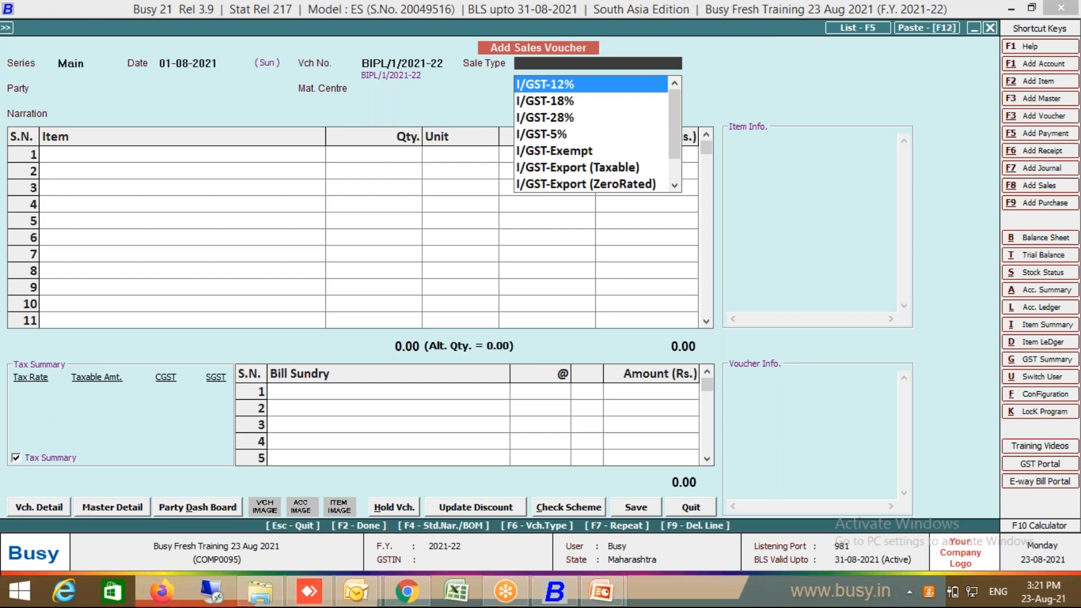
text(incl)
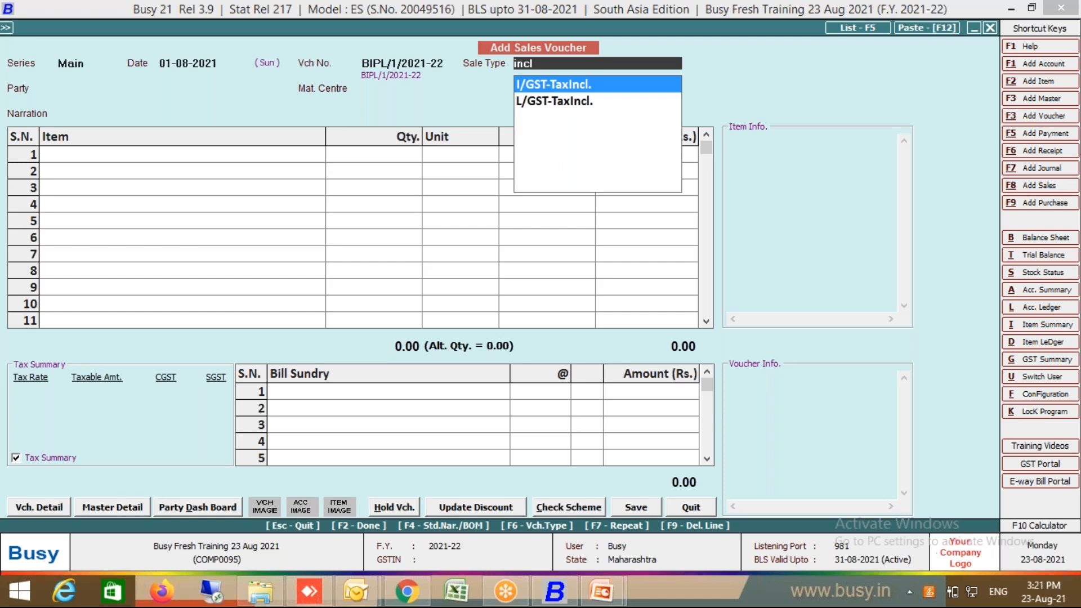
click(549, 101)
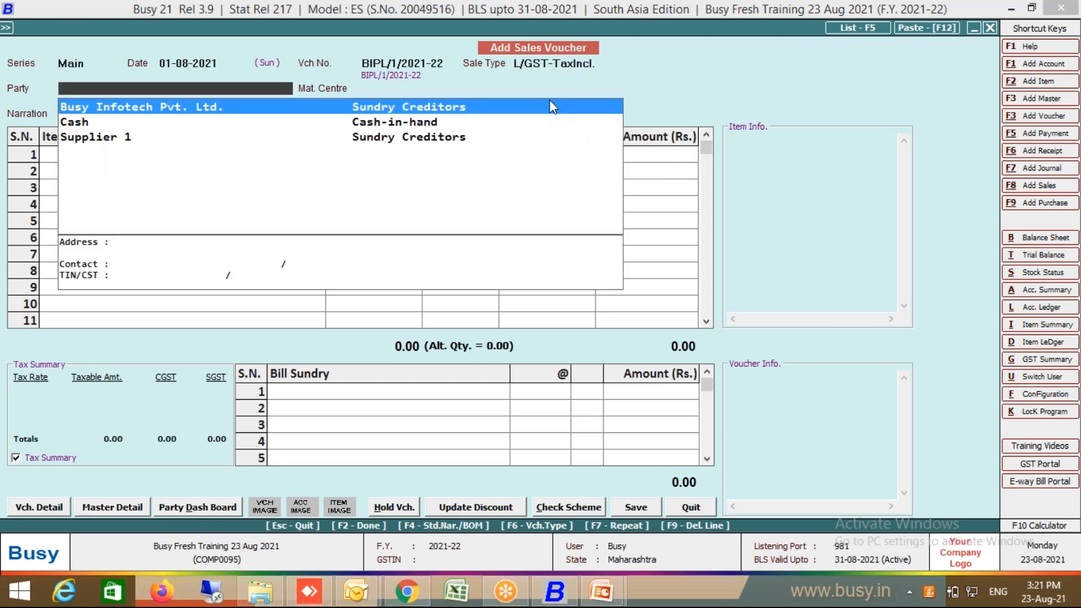
Step: Set the party to Cash, discarding a new account form opened by mistake
click(75, 123)
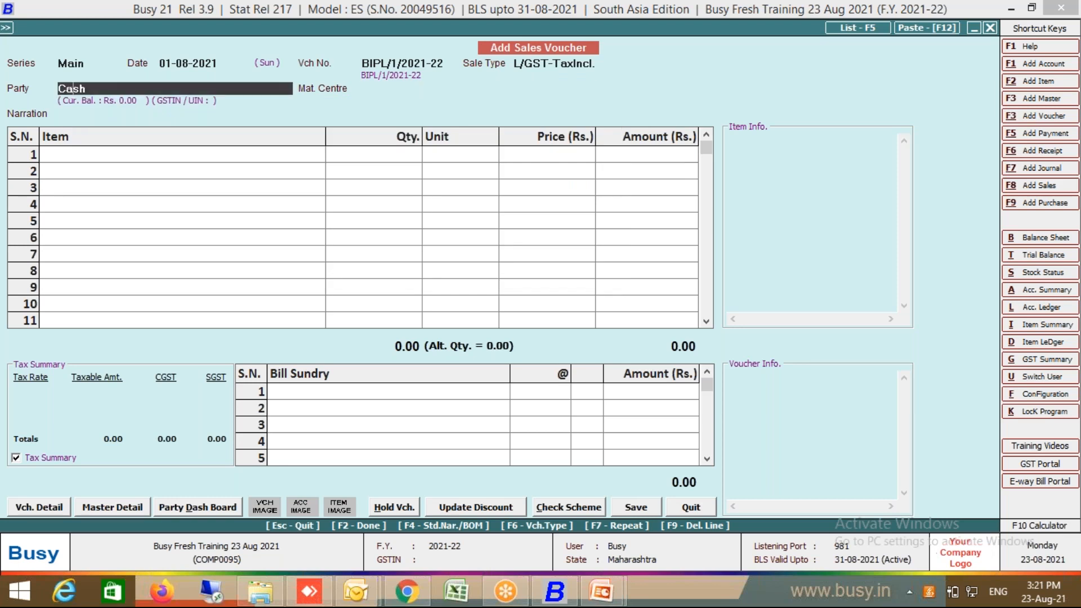
key(alt+F1)
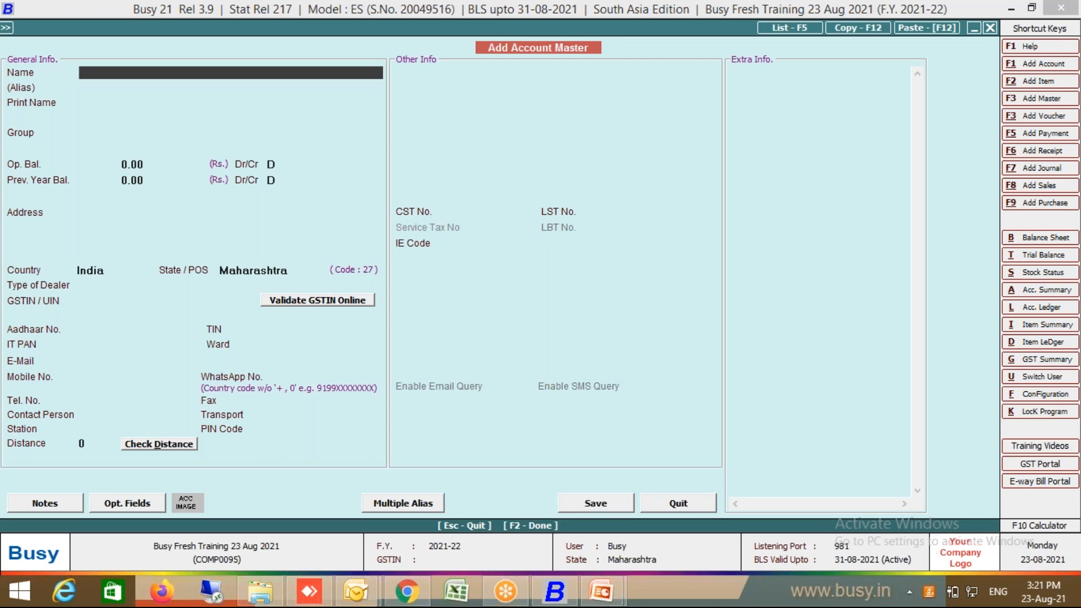
key(Escape)
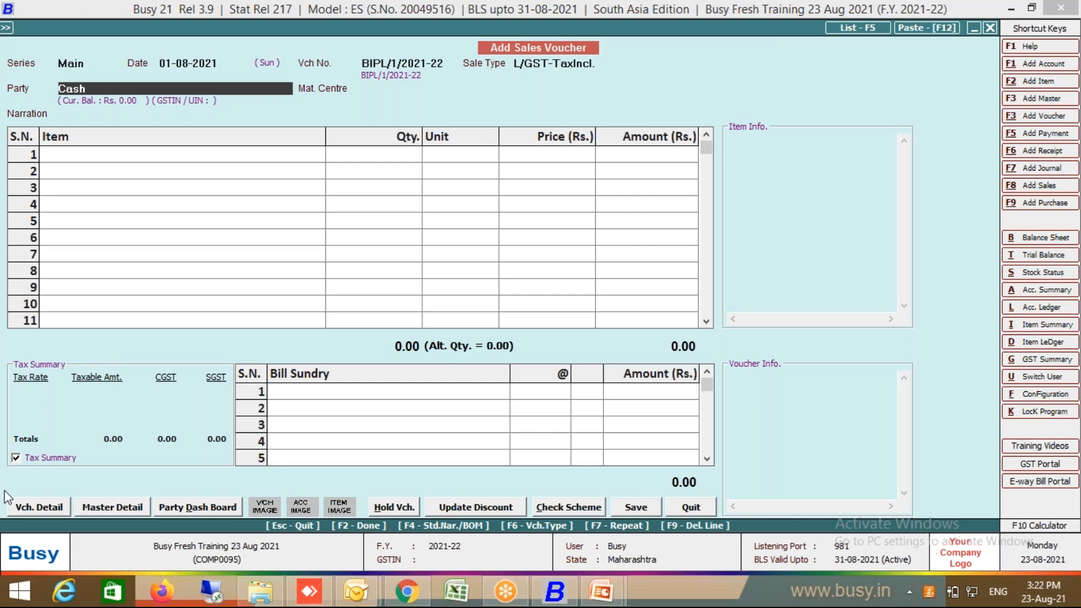
Step: For Sales Main series, enable separate billing/shipping details for Cash/Bank parties keyed by Mobile No
click(42, 506)
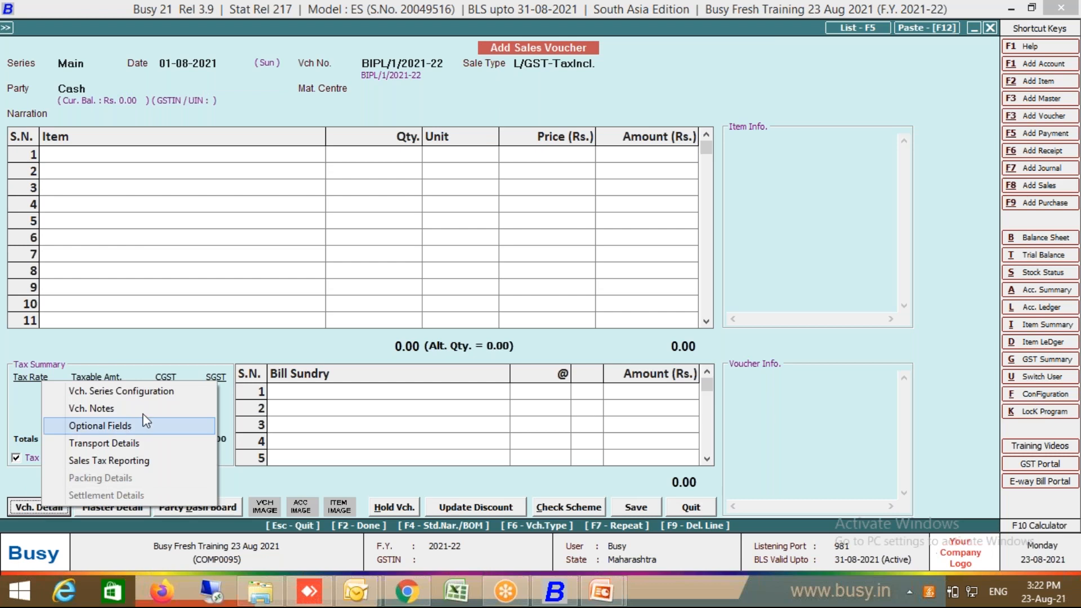
click(165, 390)
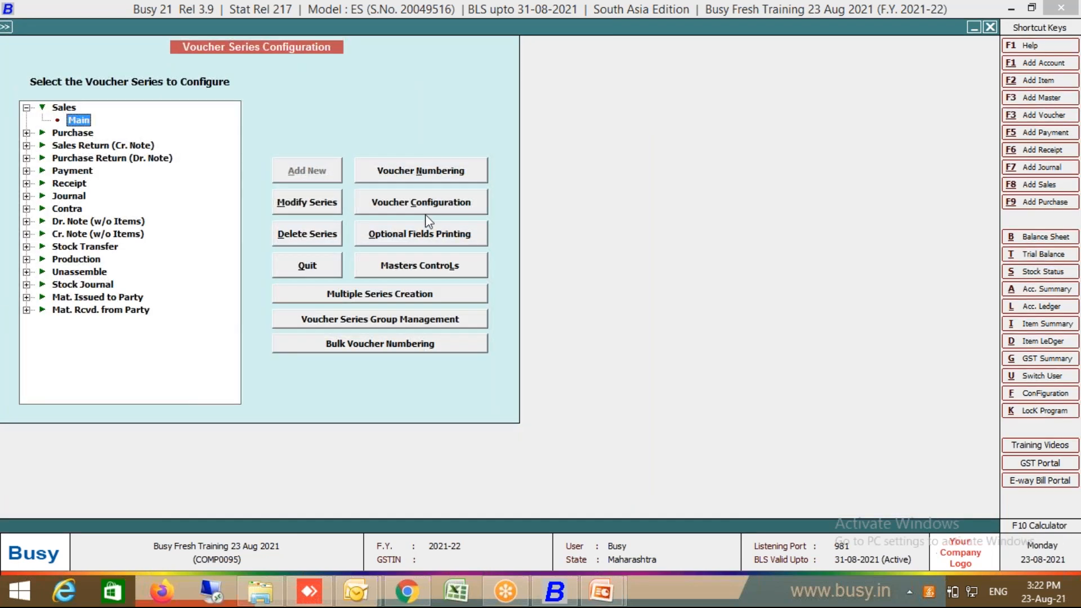
click(425, 211)
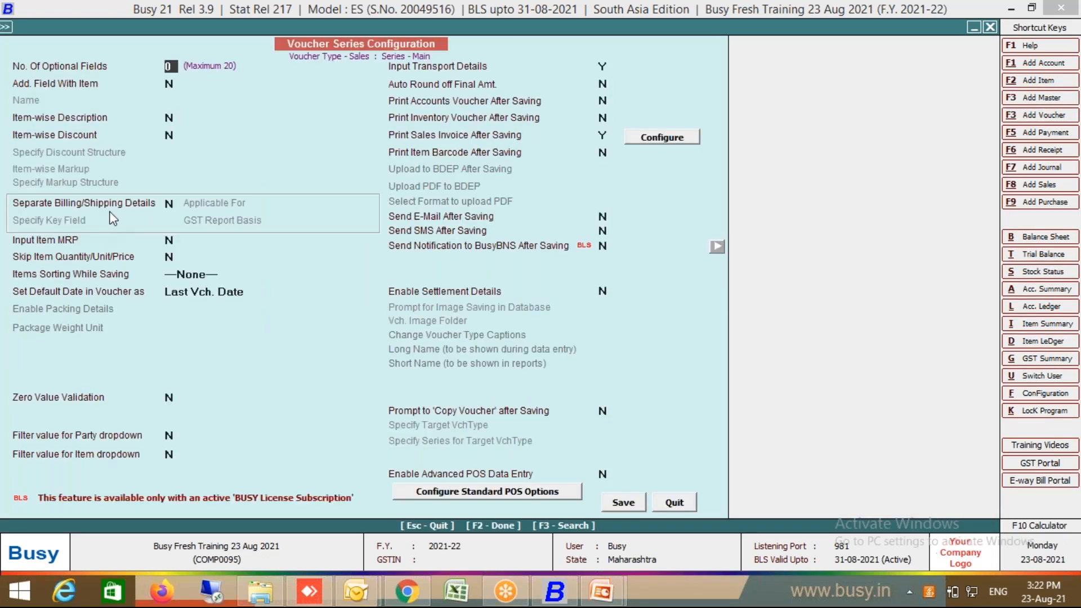
click(123, 206)
key(Return)
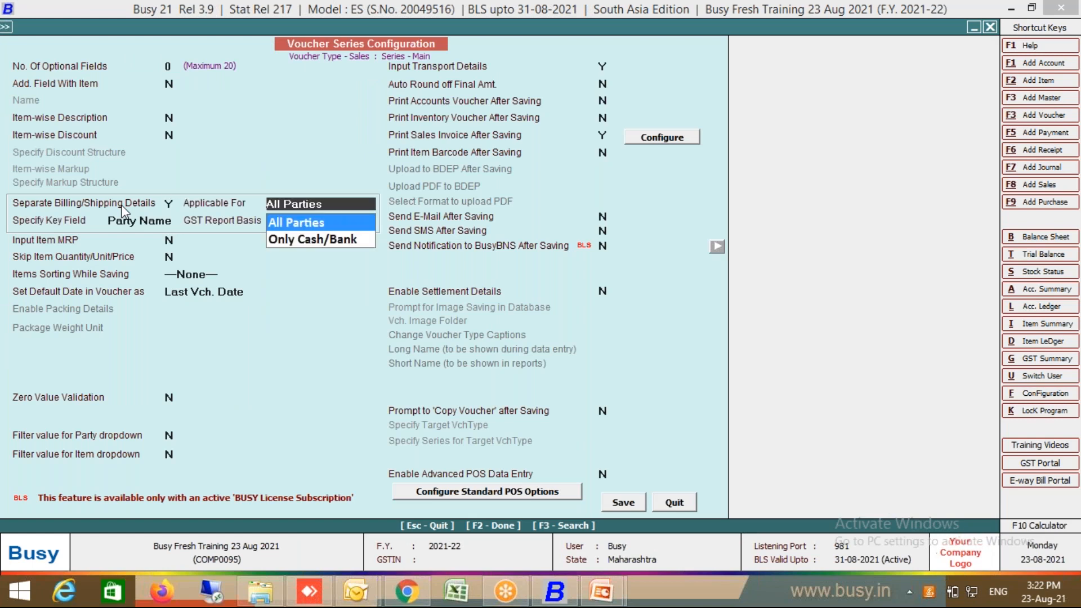
click(305, 241)
click(148, 221)
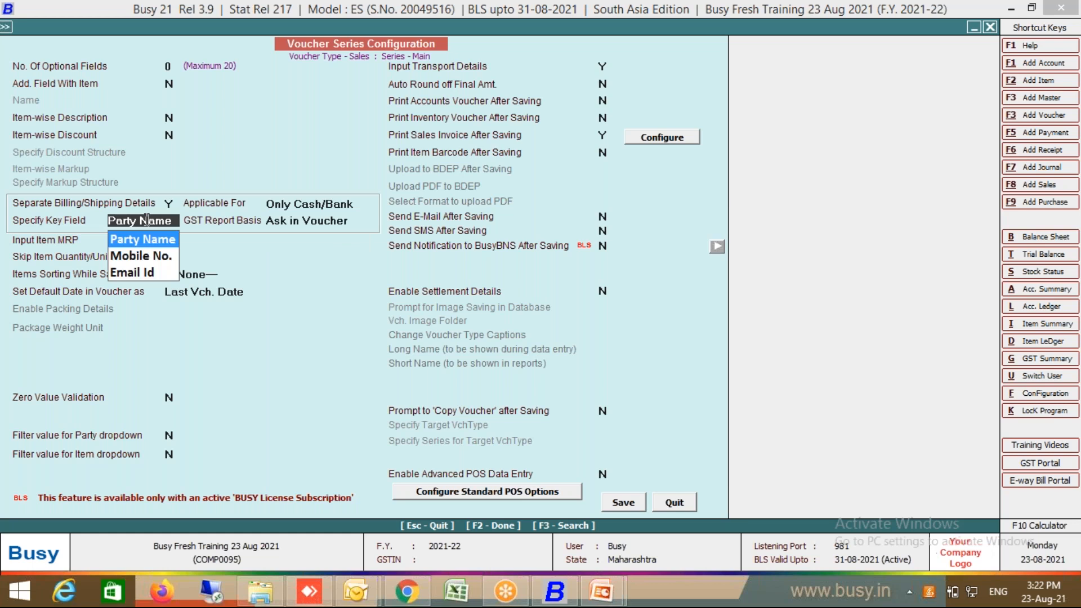
click(136, 257)
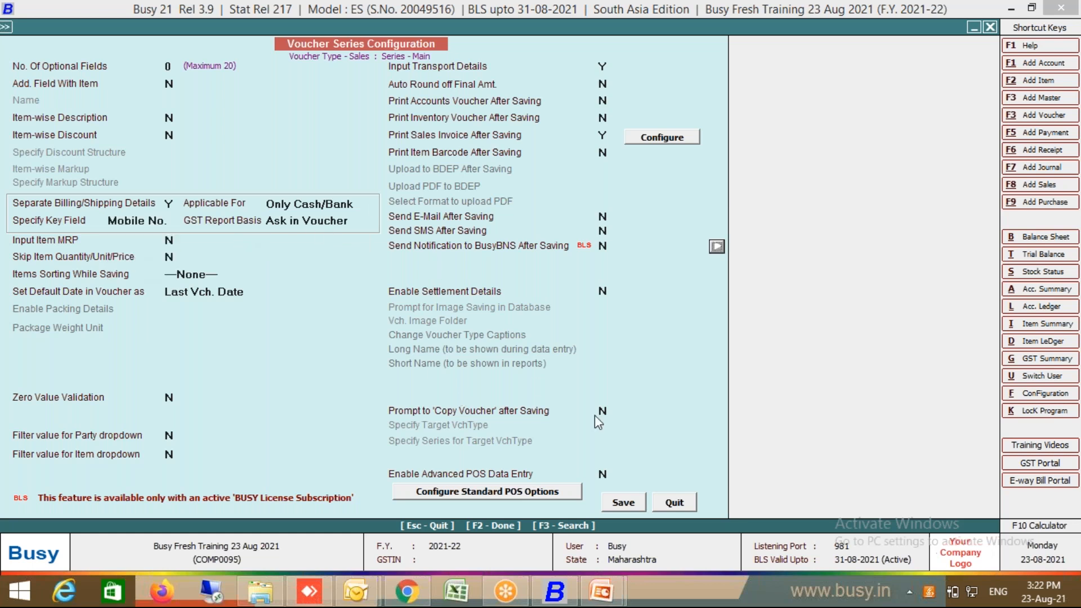
click(619, 503)
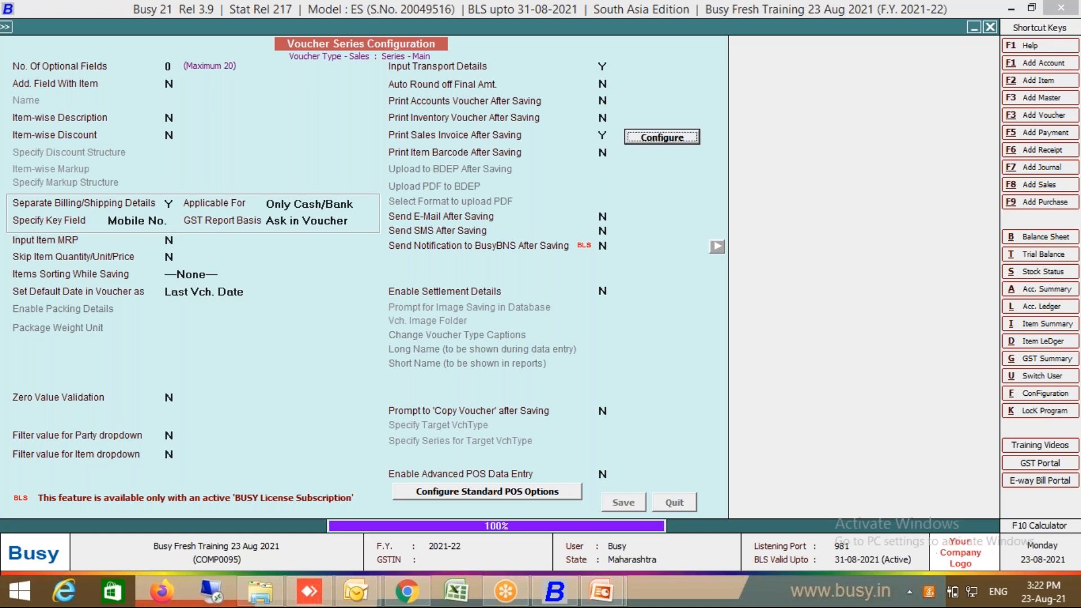
Step: Set the Sales Main series GST report basis to Billing/Shipping Details and save
click(409, 213)
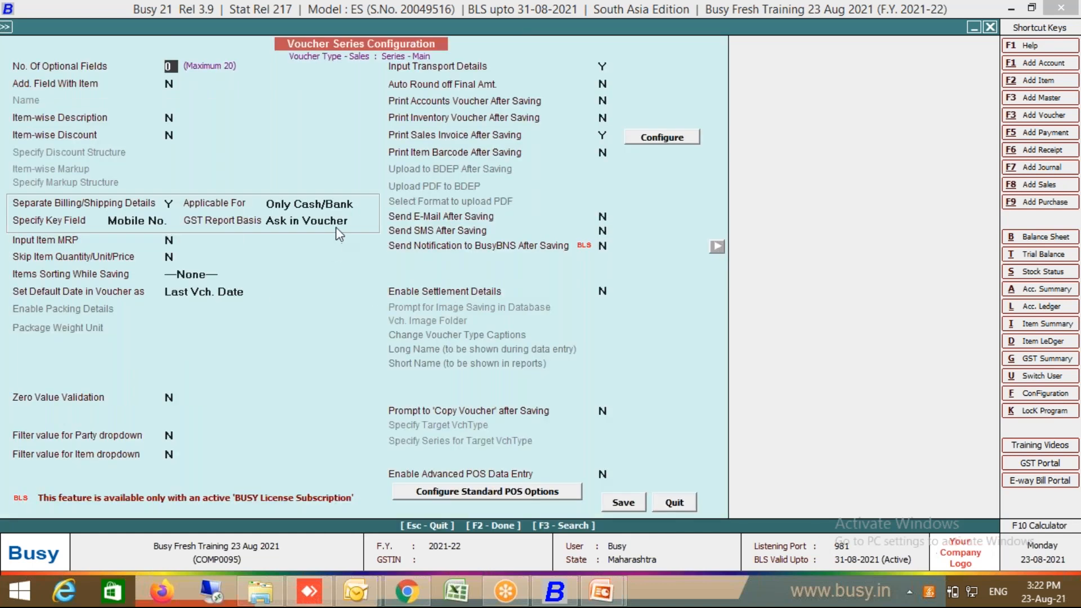
click(338, 233)
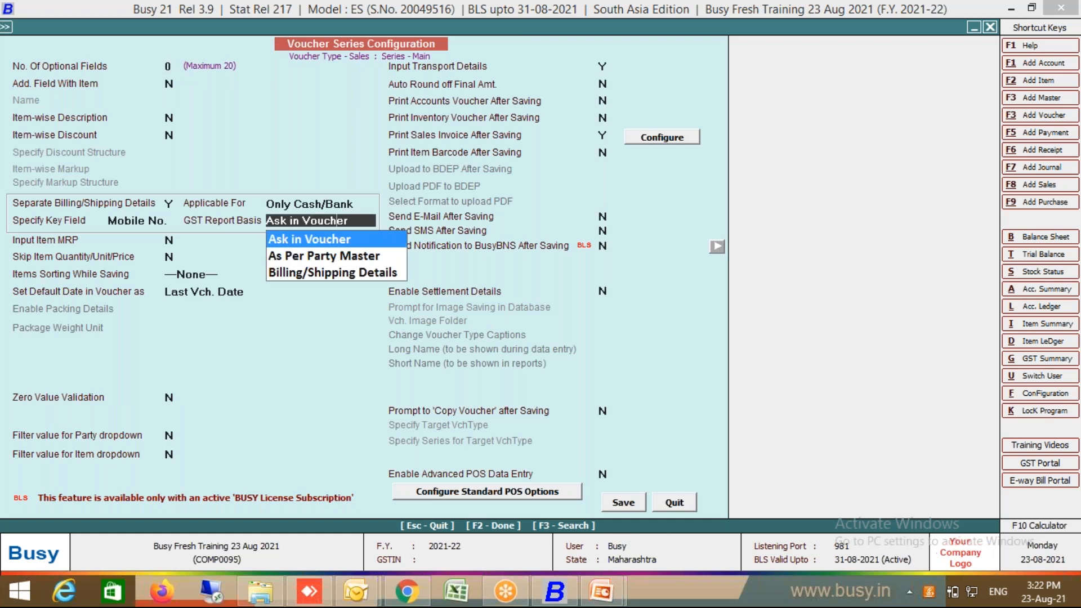
click(326, 273)
click(622, 502)
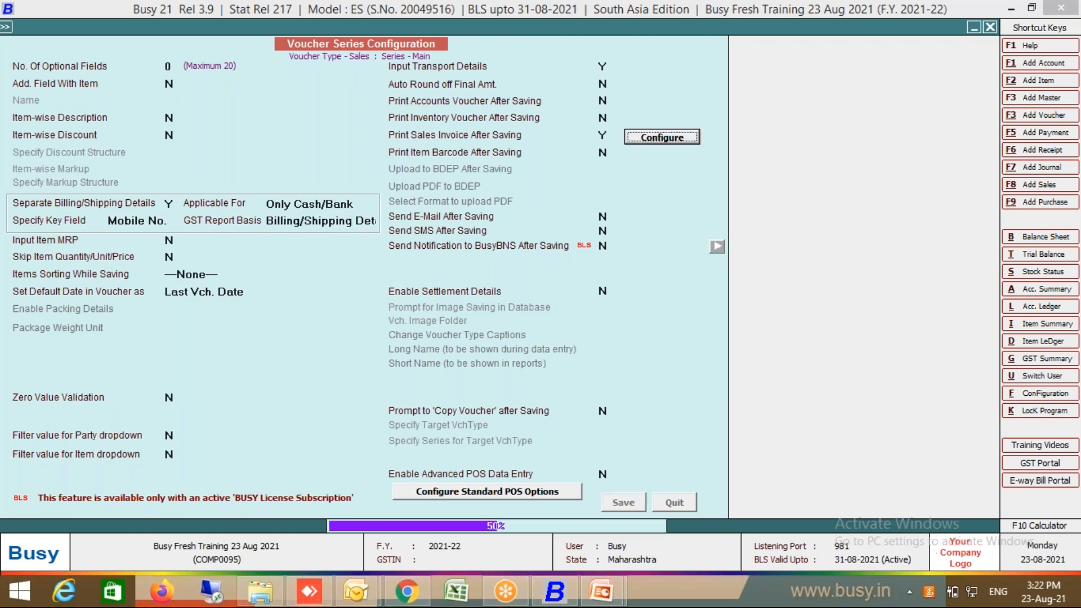
Step: Discard the unsaved voucher and start a fresh L/GST-TaxIncl. sales voucher with party Cash
key(Escape)
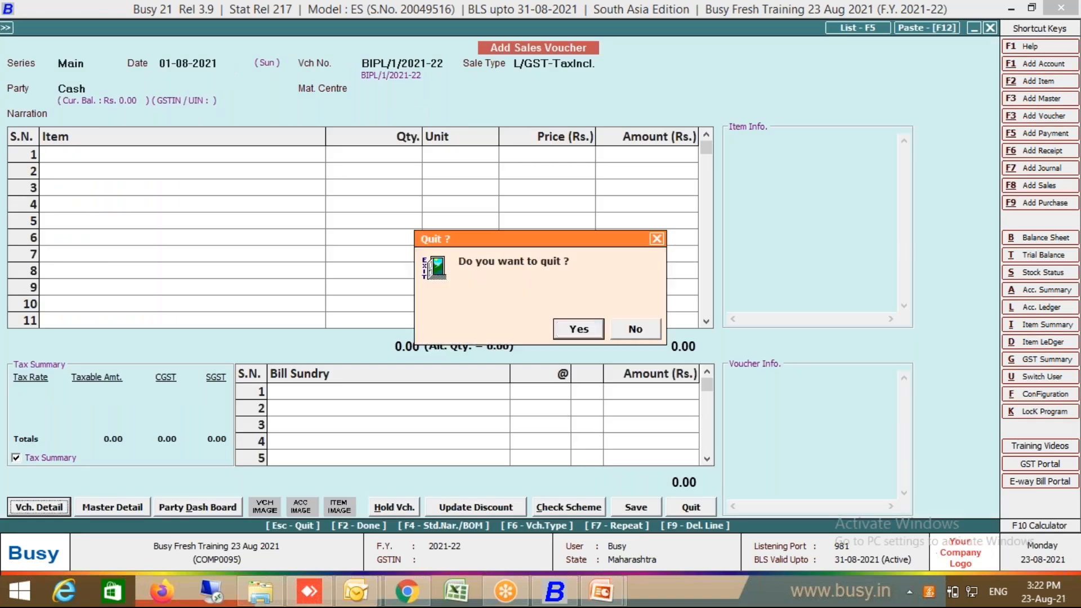
key(Return)
key(Return)
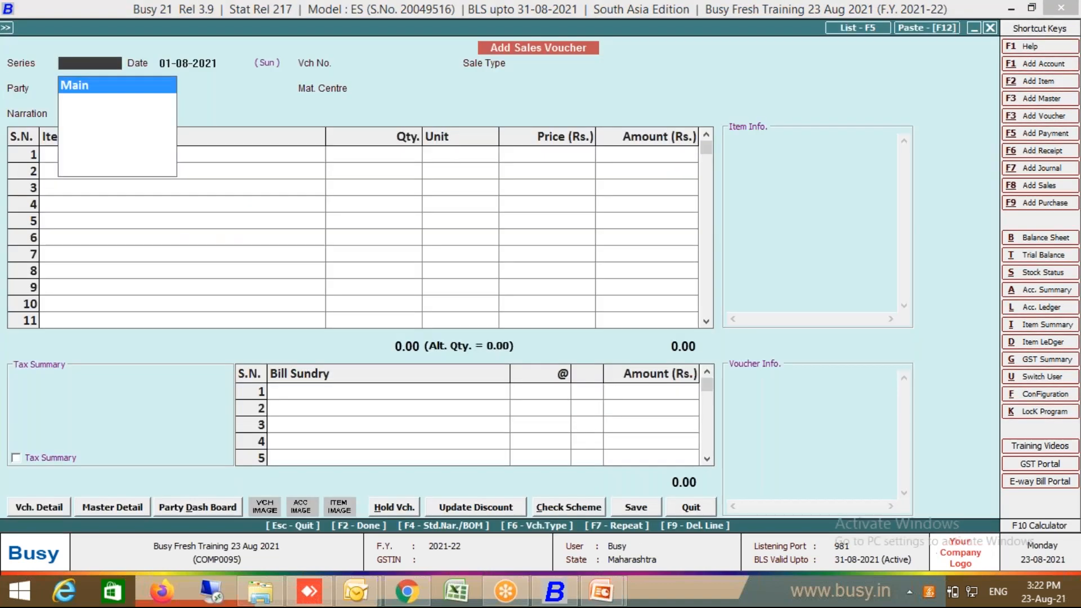
key(Return)
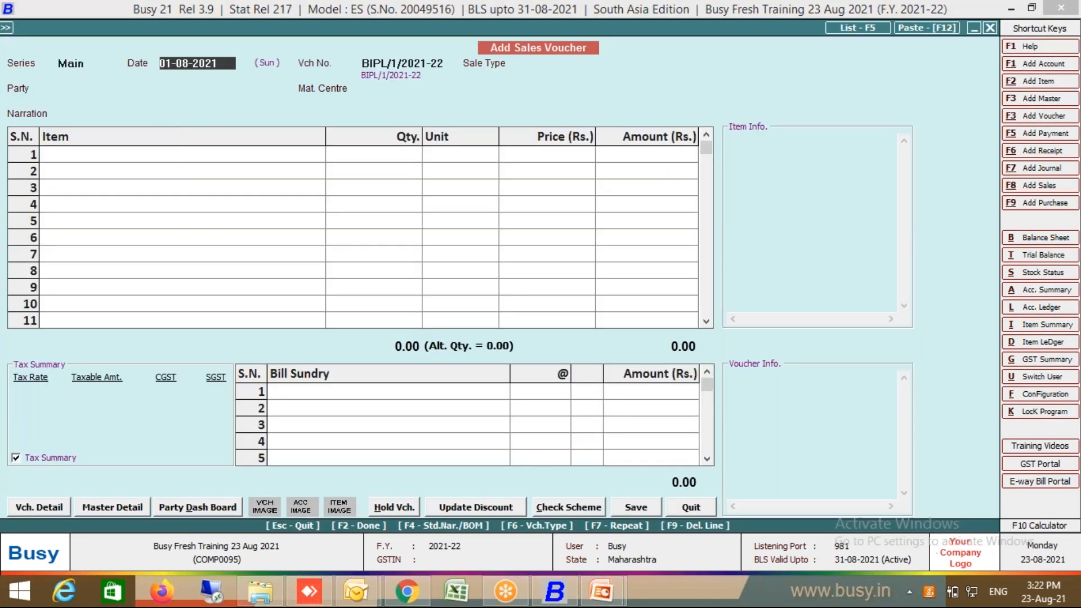
key(Return)
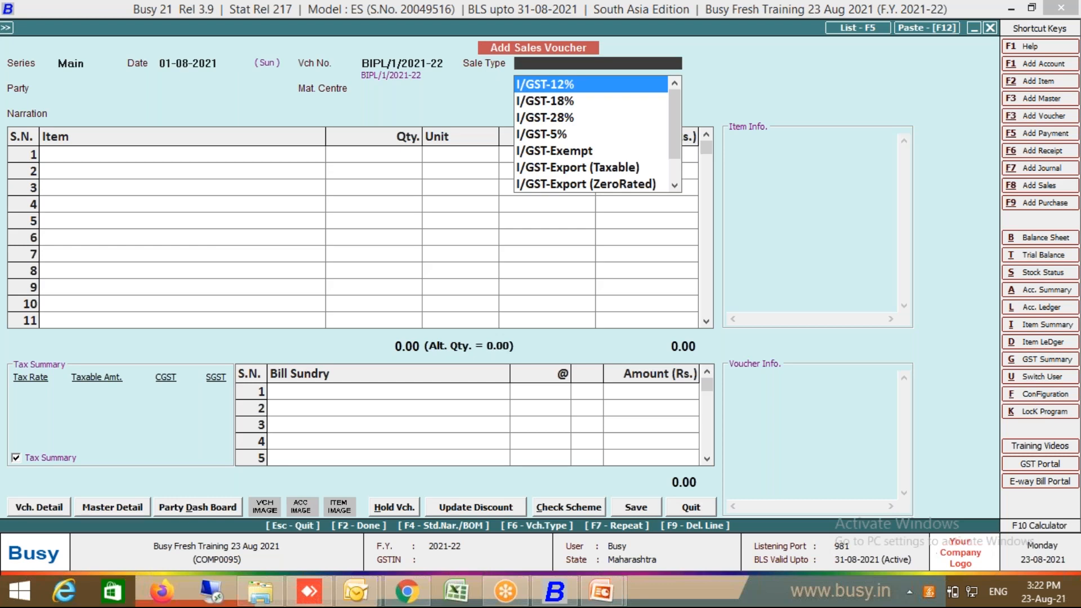
text(incl)
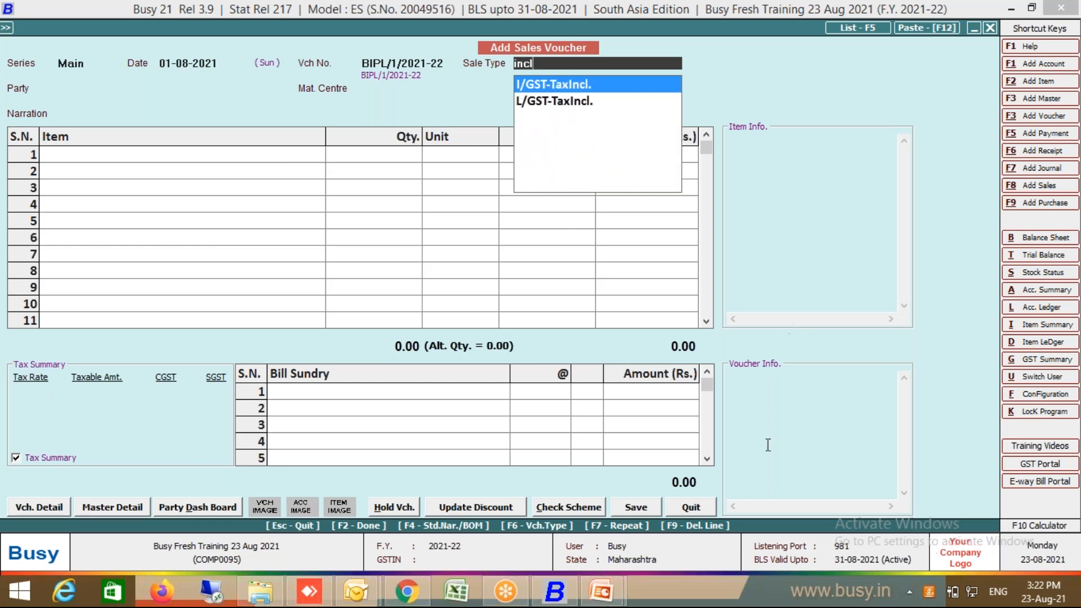
click(600, 104)
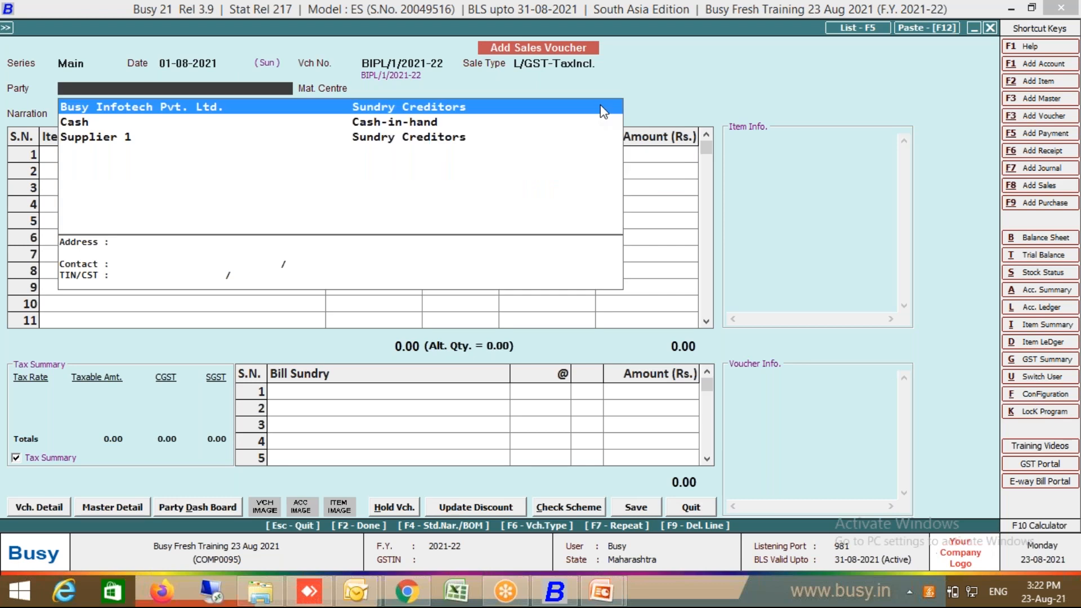
click(94, 121)
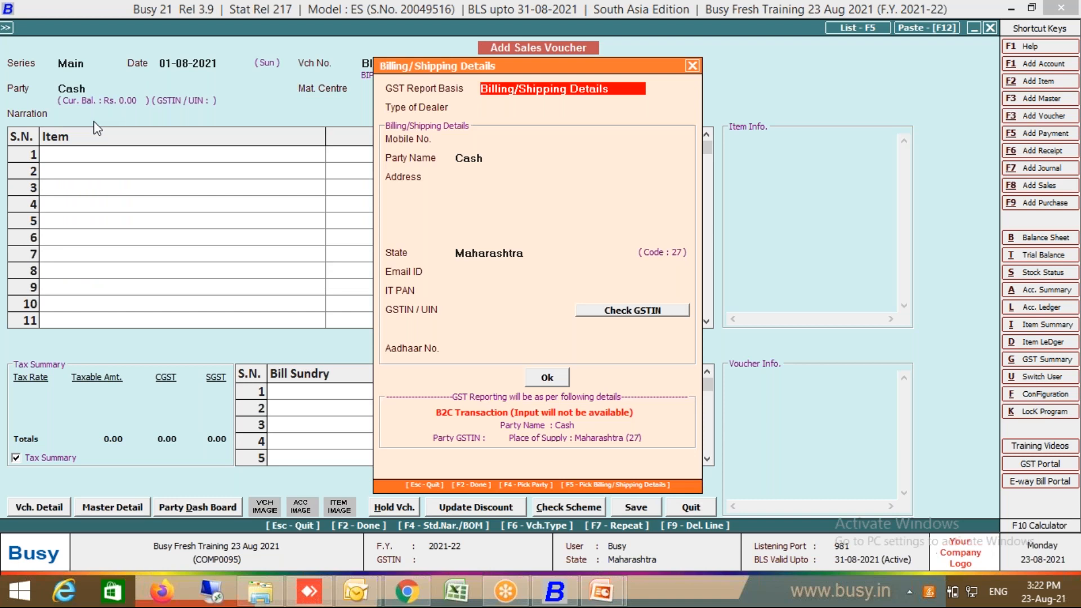
Step: Reconfirm Cash as the party and enter the customer's mobile number as an unregistered dealer
key(F2)
double_click(72, 90)
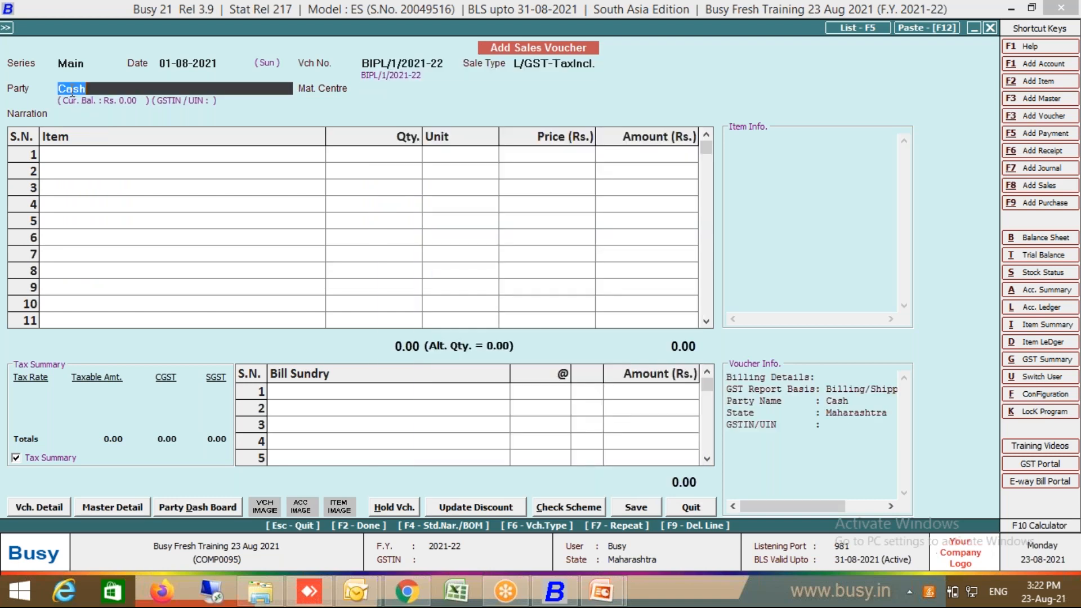
click(83, 124)
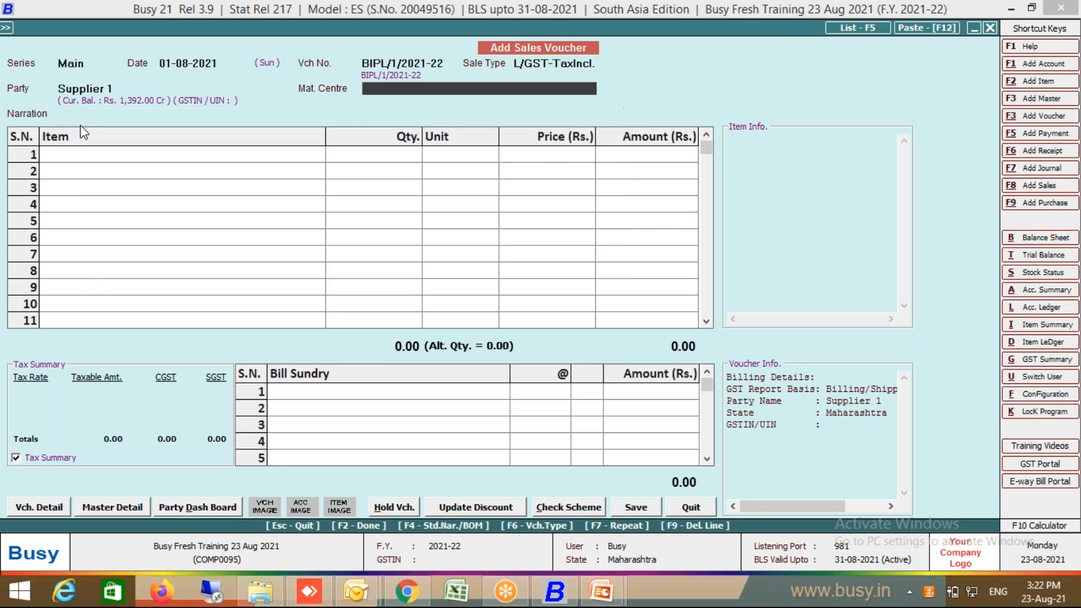
click(92, 87)
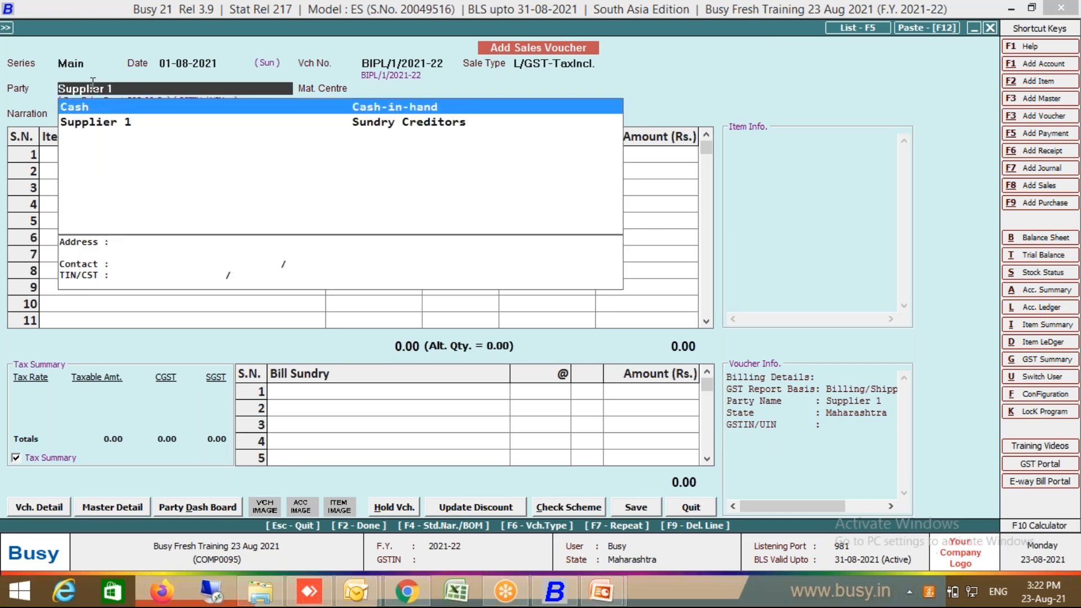
key(Return)
key(Return)
key(Return)
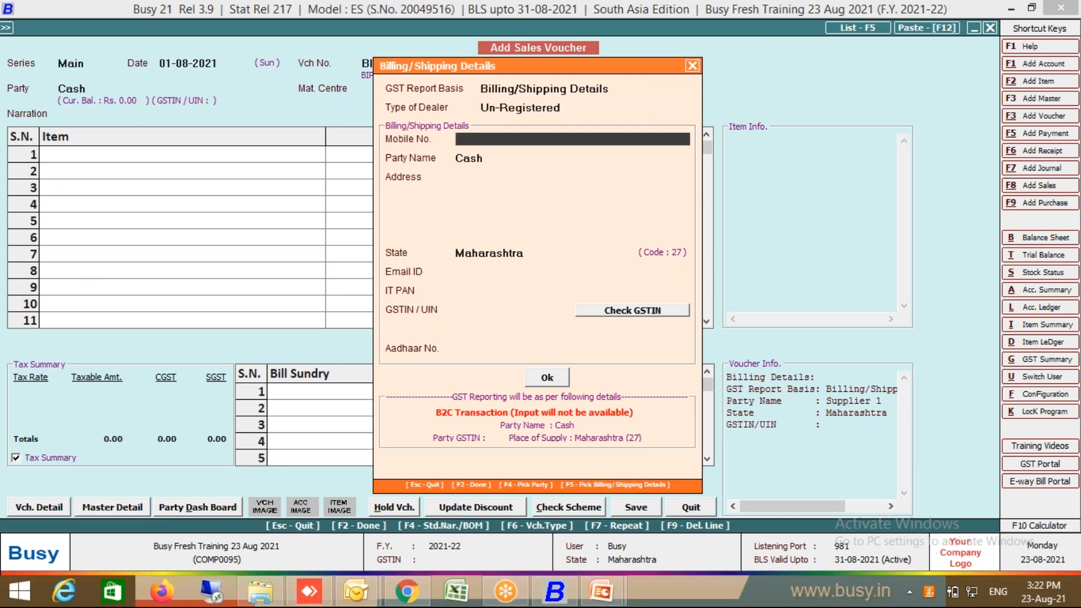
key(Return)
Step: Replace the default party name with the customer's full name and address, then accept the billing details
key(BackSpace)
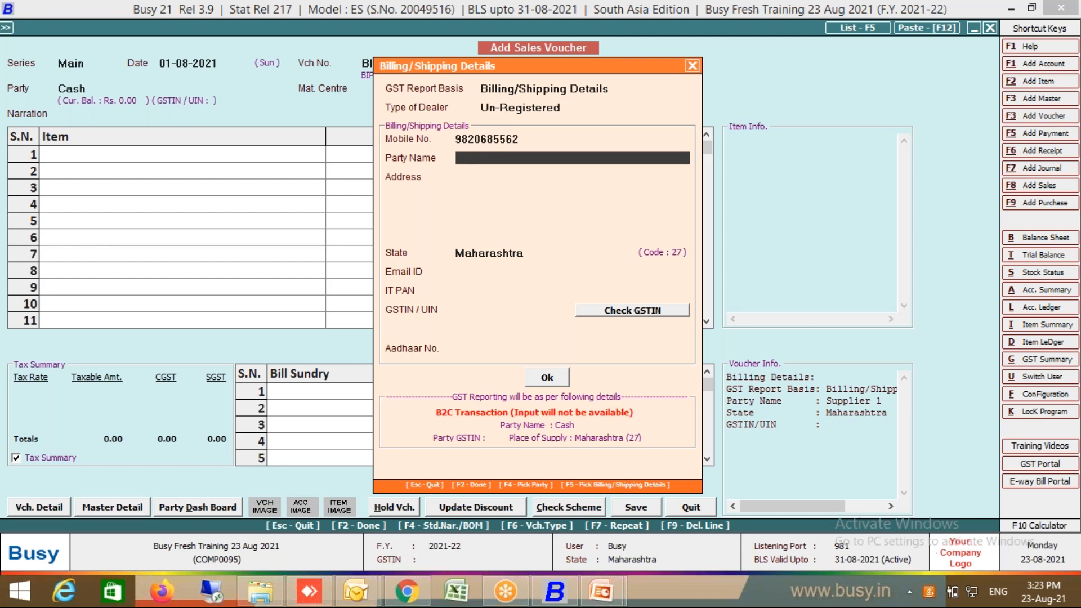
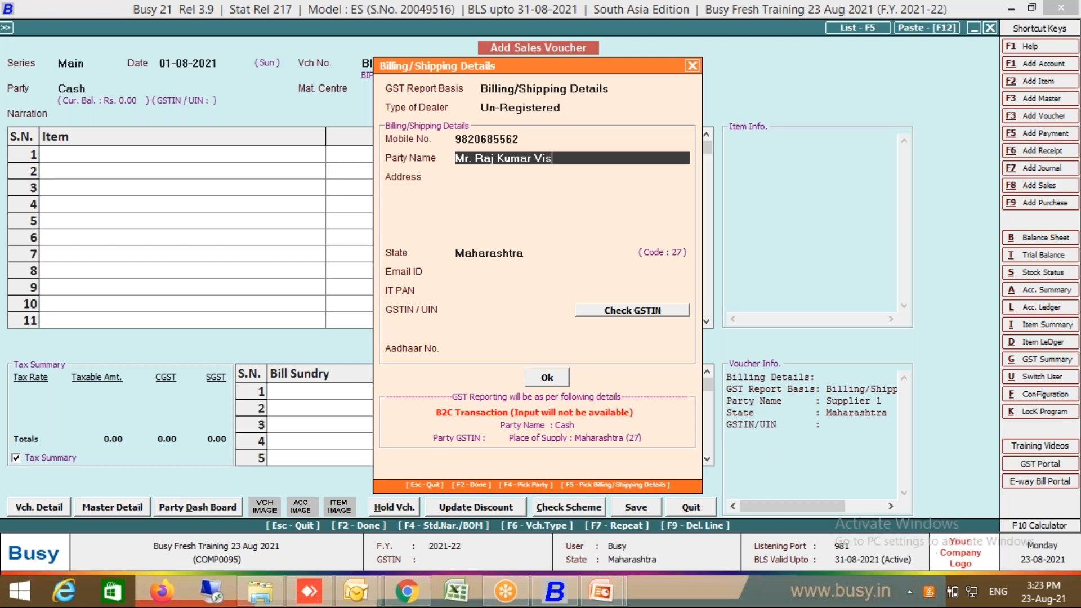
key(Return)
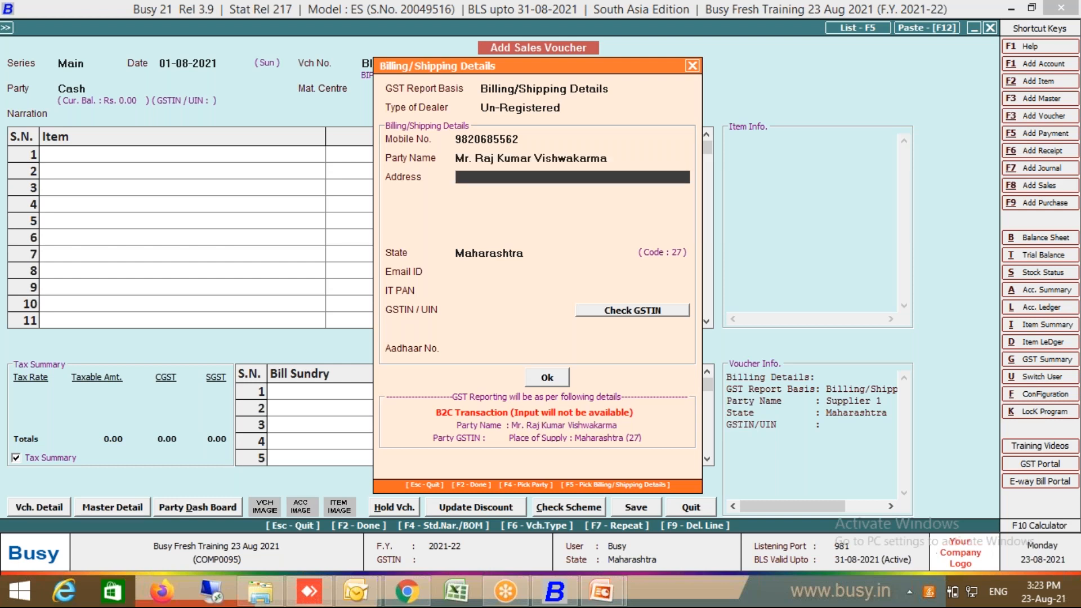
text(MUMBAI MAharashtra)
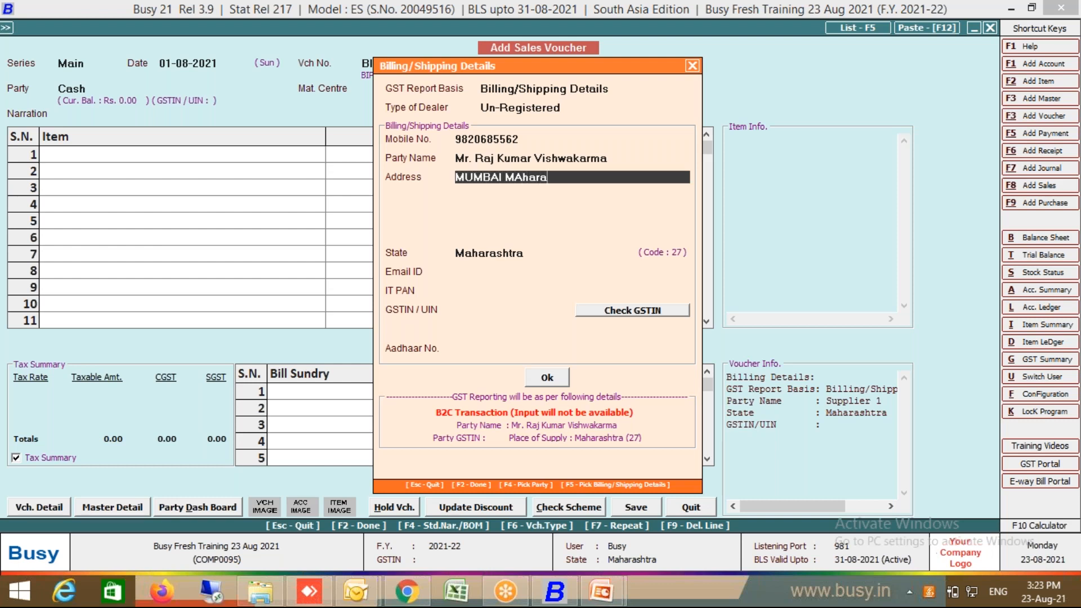
key(Return)
key(Return)
key(Return)
key(Return)
key(Return)
key(Return)
key(Return)
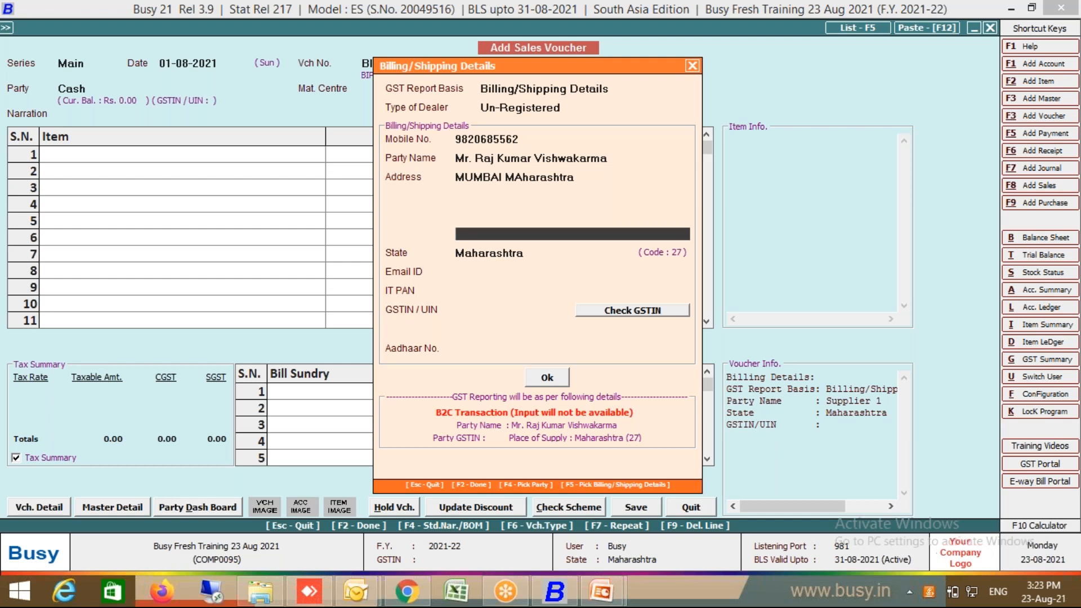
key(Return)
key(Return)
key(Return)
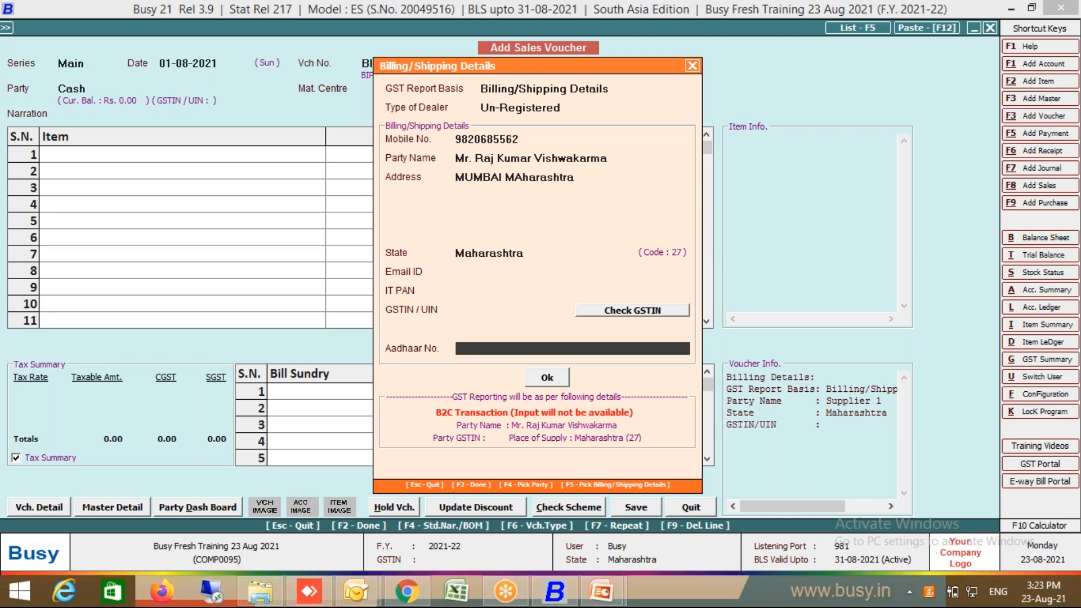
key(Return)
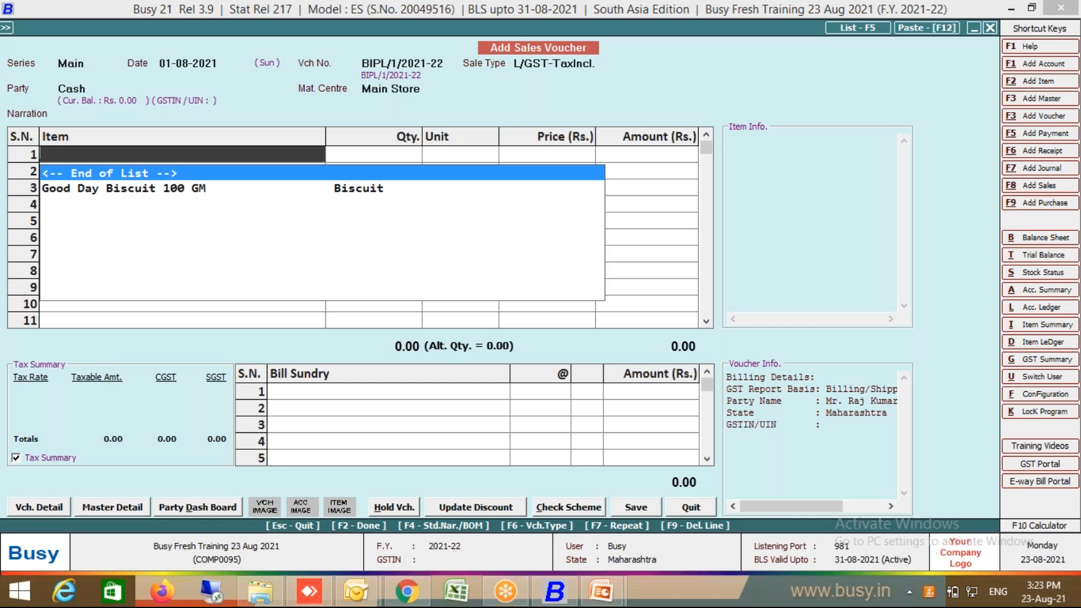
Step: Bill 1 Pkt of Good Day Biscuit 100 GM at 300.00 in row 1, then open its item master
double_click(150, 190)
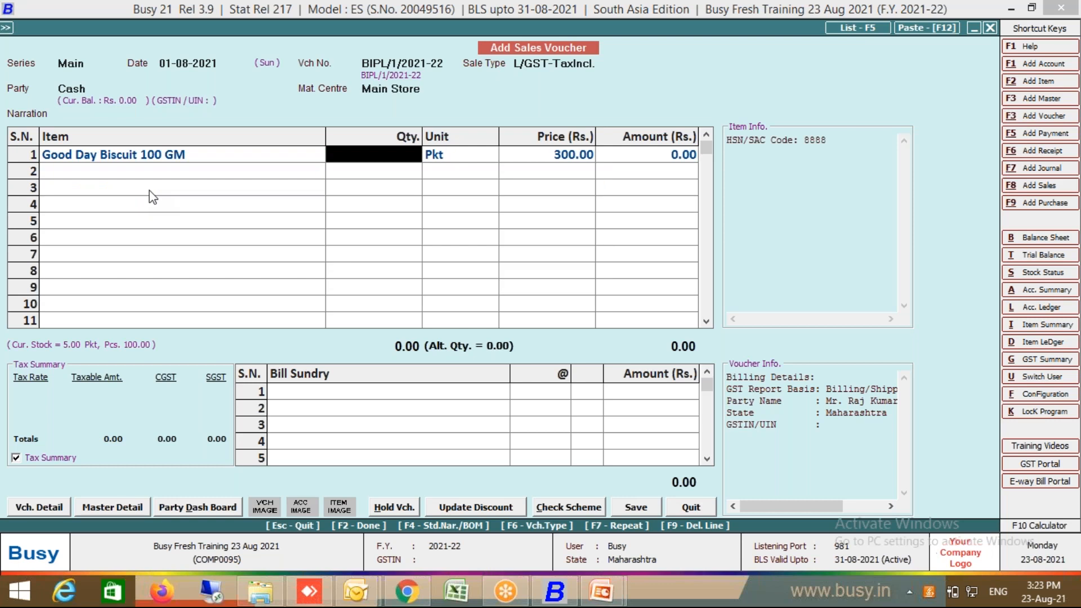
text(1)
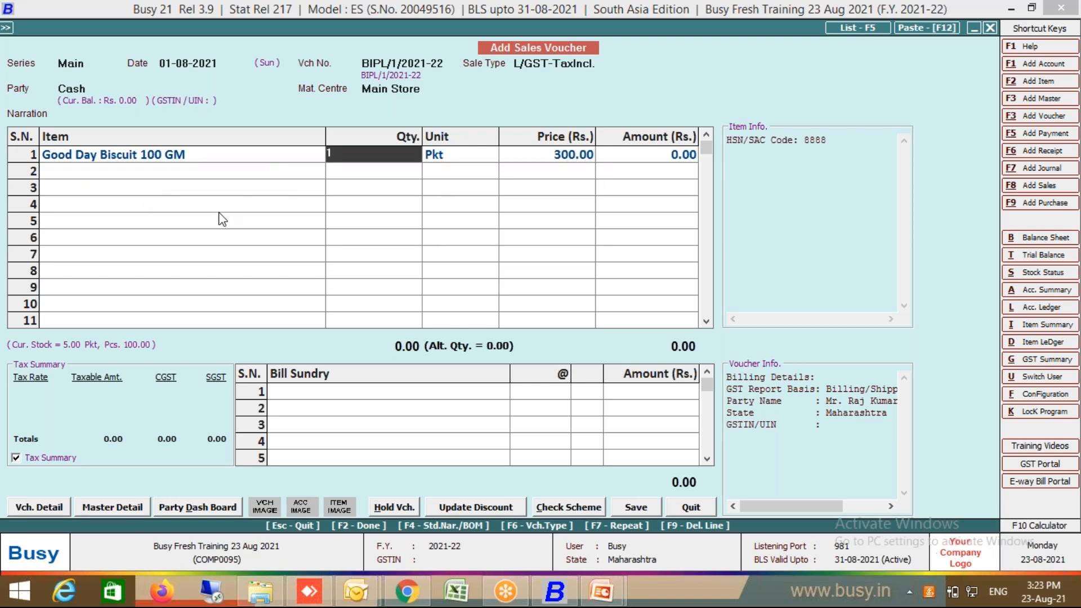
click(178, 153)
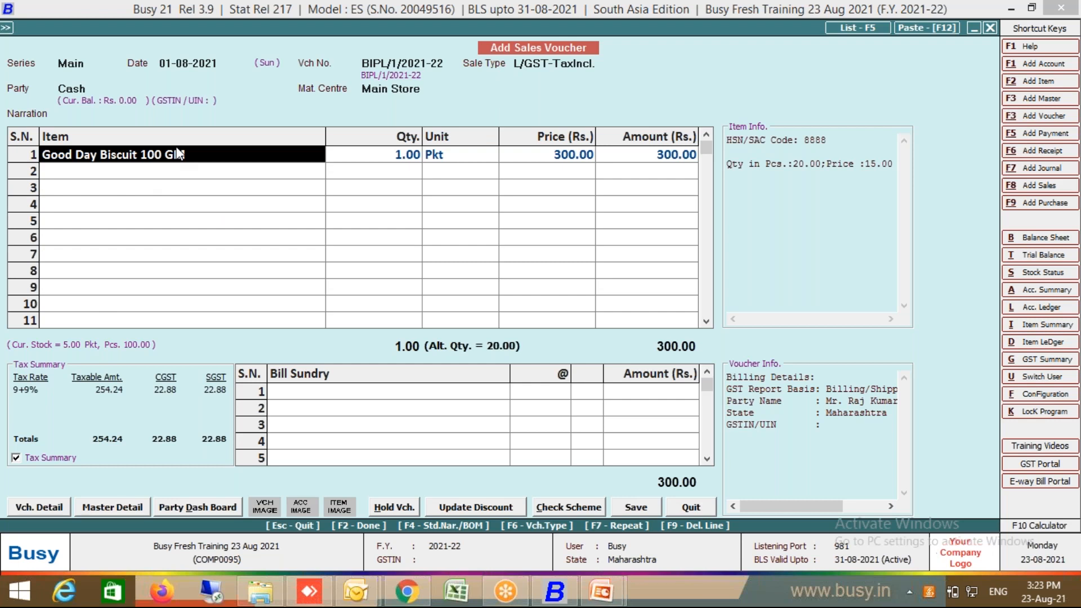
key(alt+m)
Step: Set Good Day Biscuit 100 GM's default sales unit to Alt. Unit and re-add it at 15.00 per Pcs
click(146, 400)
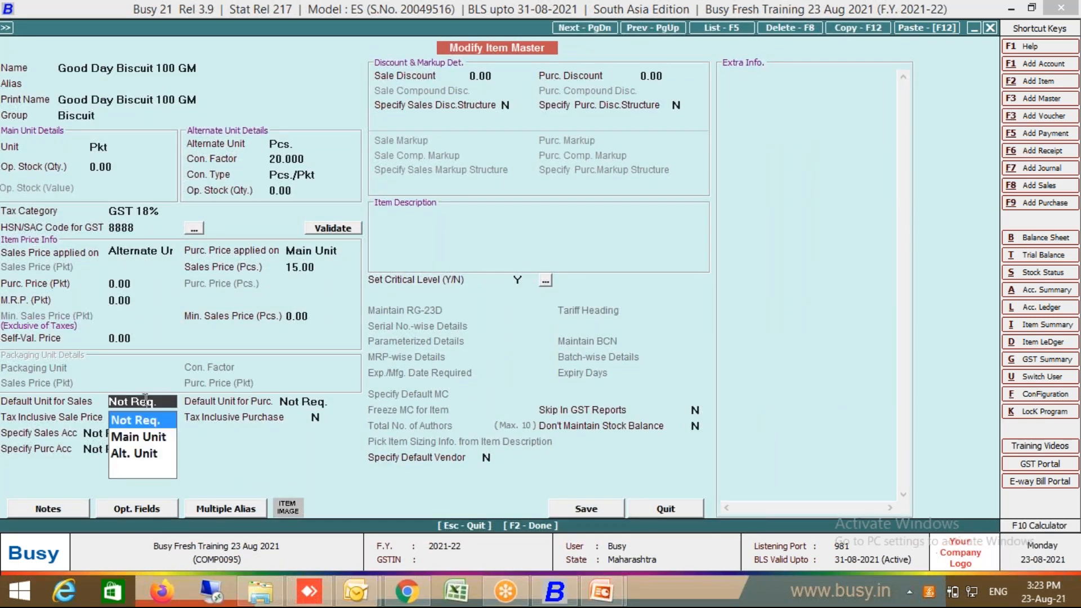
click(142, 454)
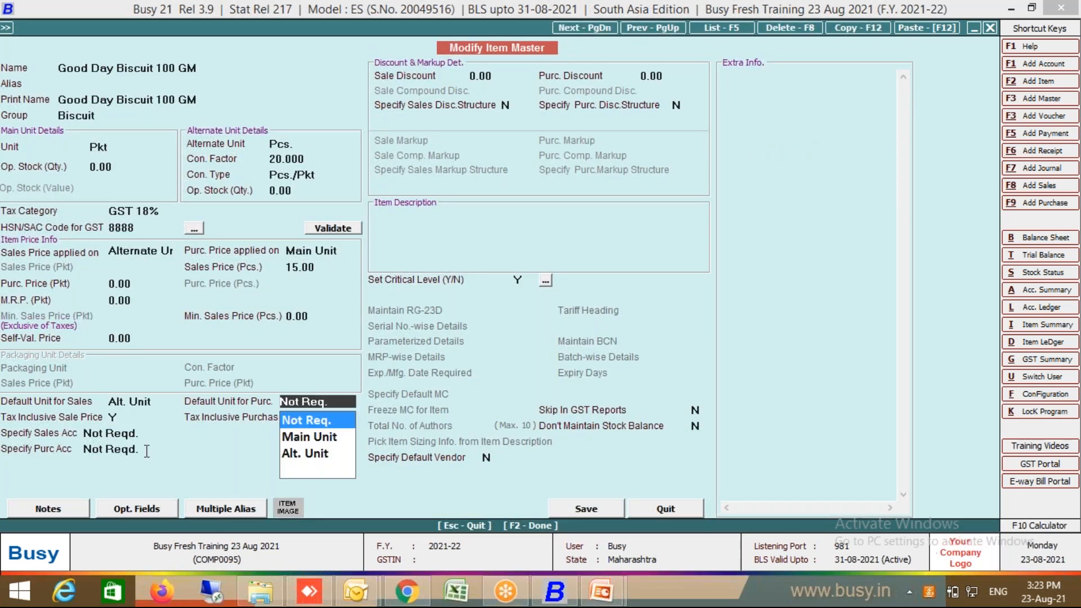
click(610, 513)
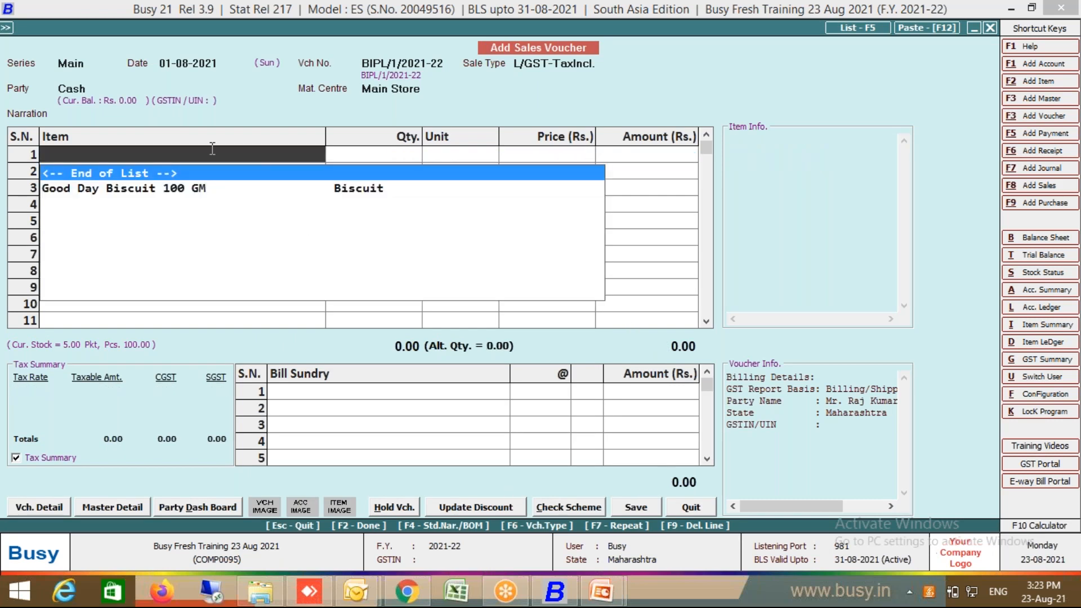
double_click(196, 193)
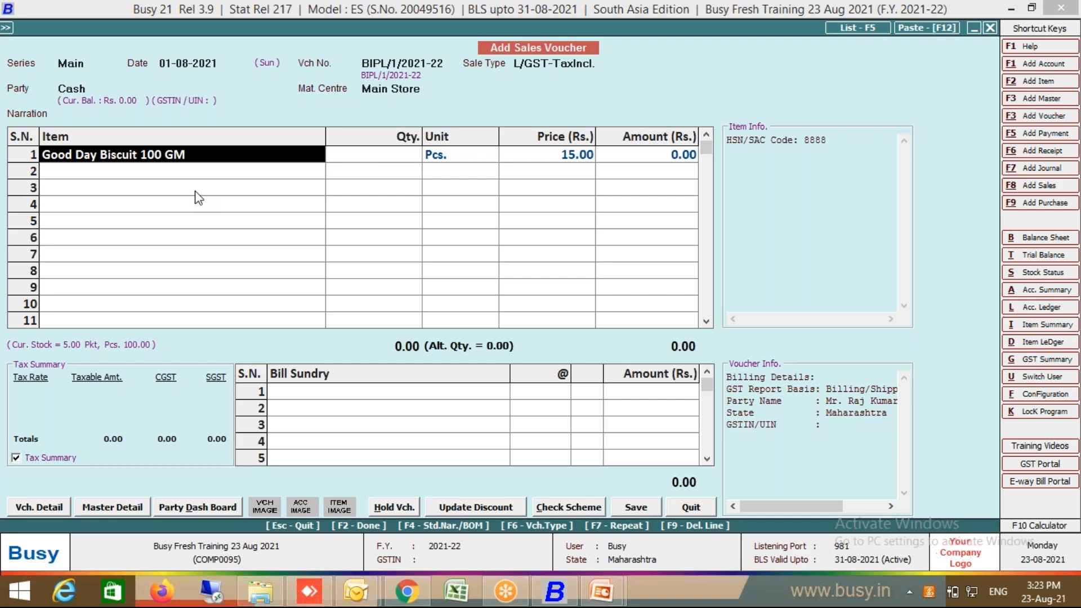
Step: Enter 12 Pcs of the biscuit for 180.00 and save voucher BIPL/1/2021-22 without printing
key(Return)
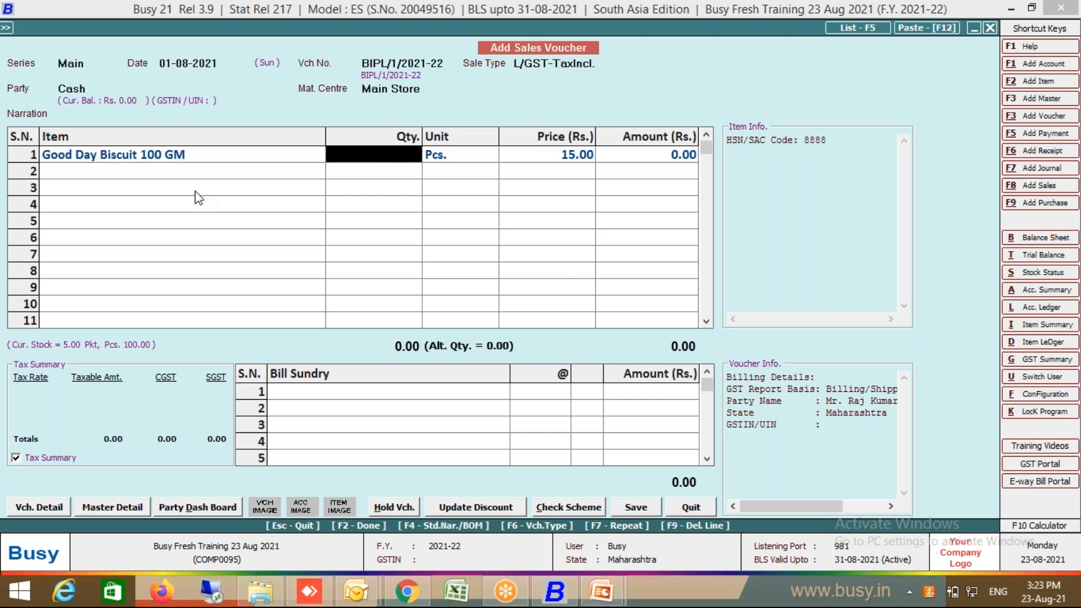
text(1)
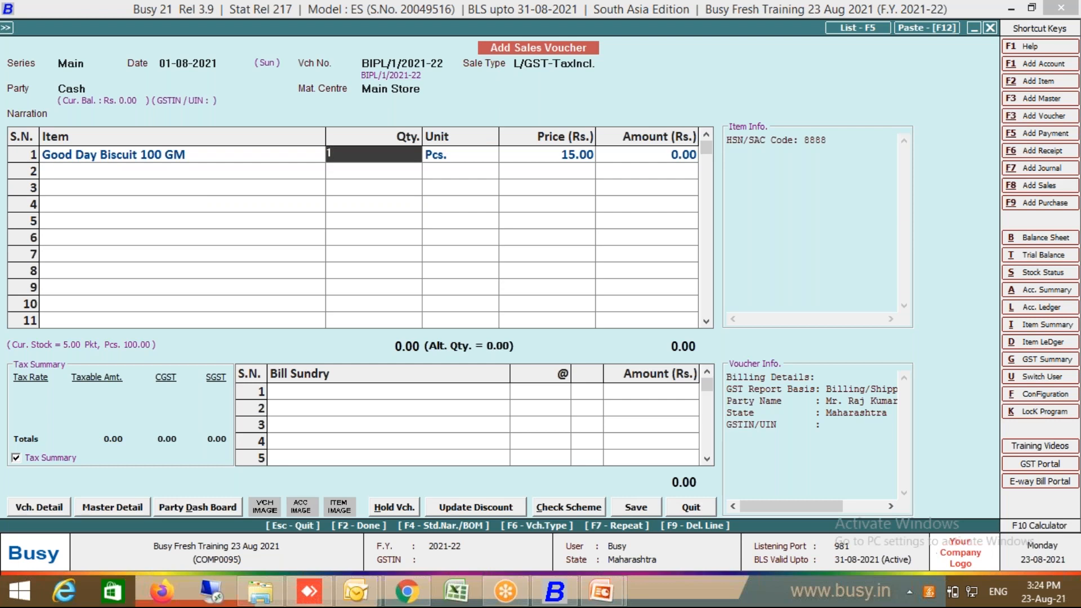
text(2)
key(Return)
key(Return)
key(Return)
key(Return)
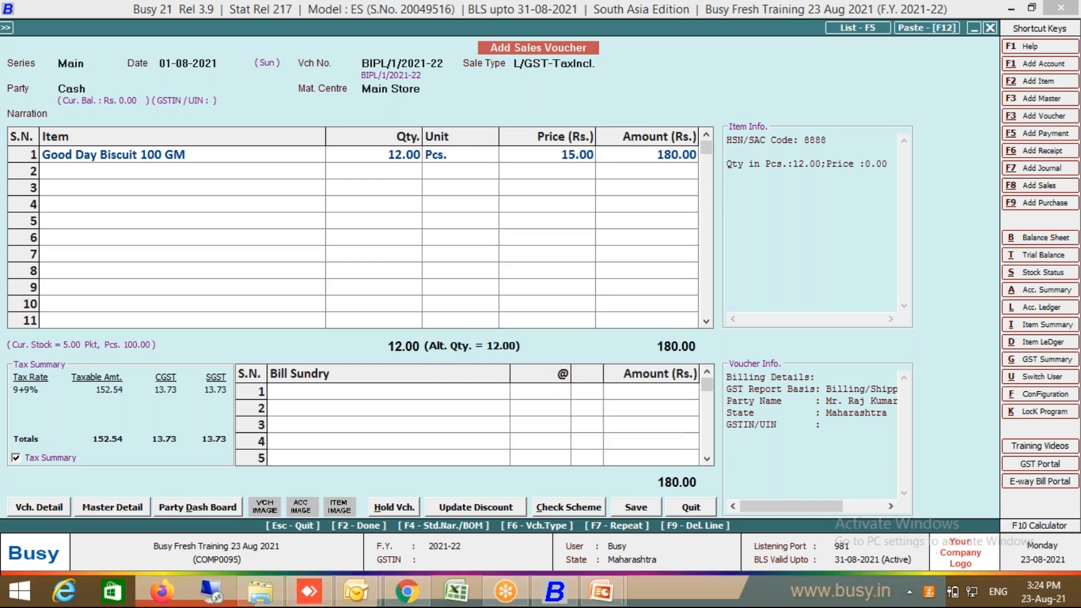
key(Return)
key(Return)
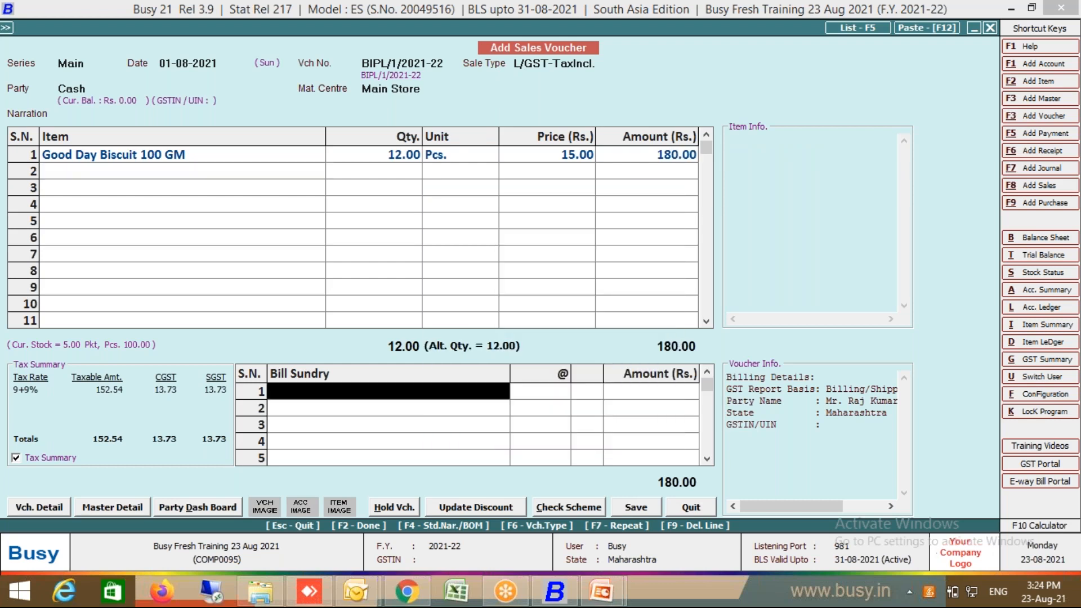
key(Return)
key(Return)
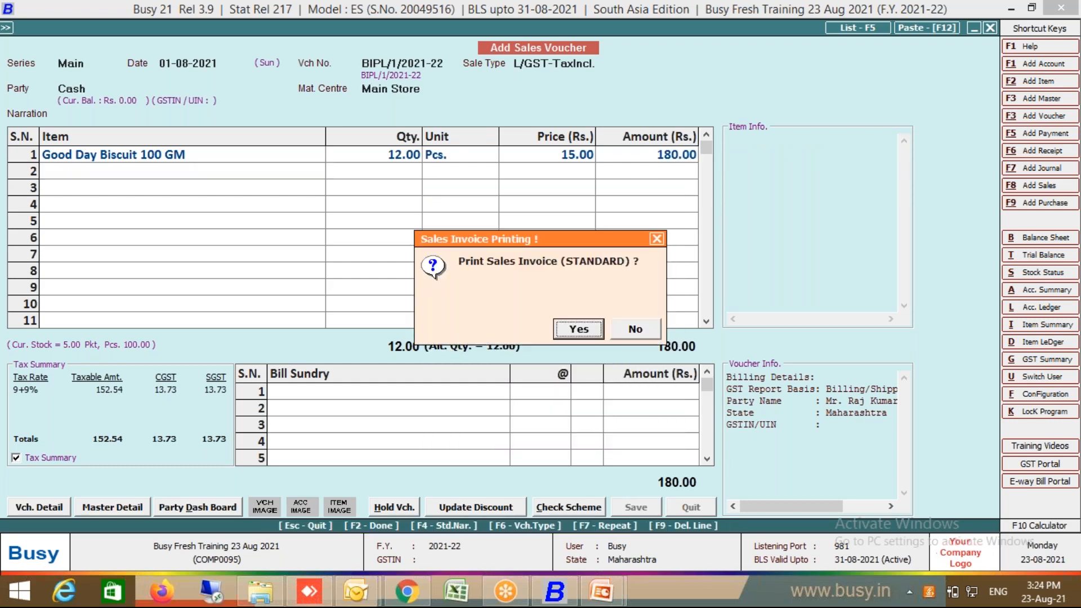
click(635, 330)
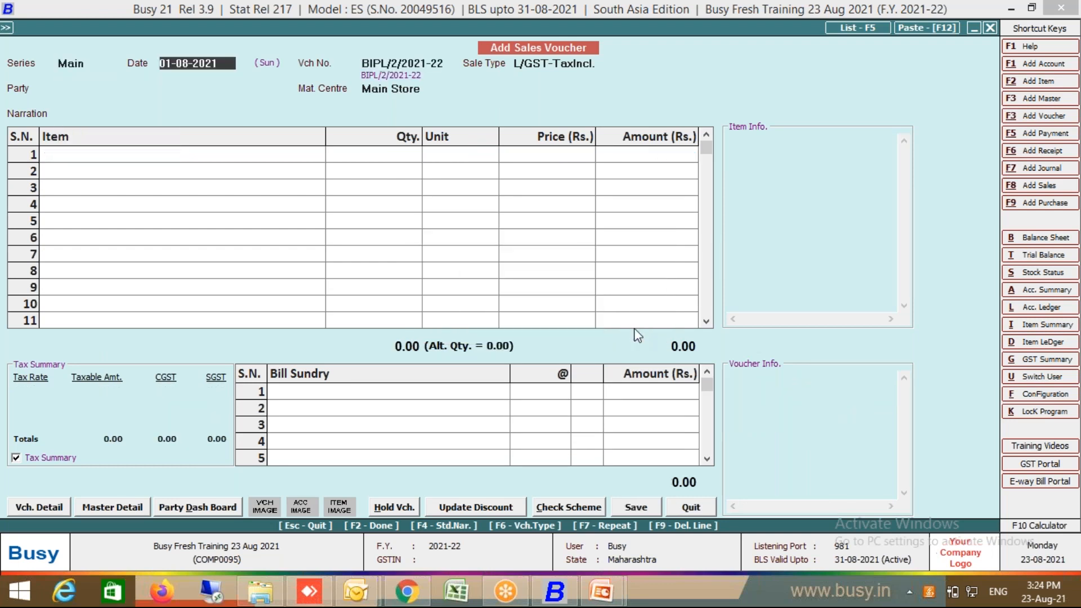
text(2)
key(Return)
key(Return)
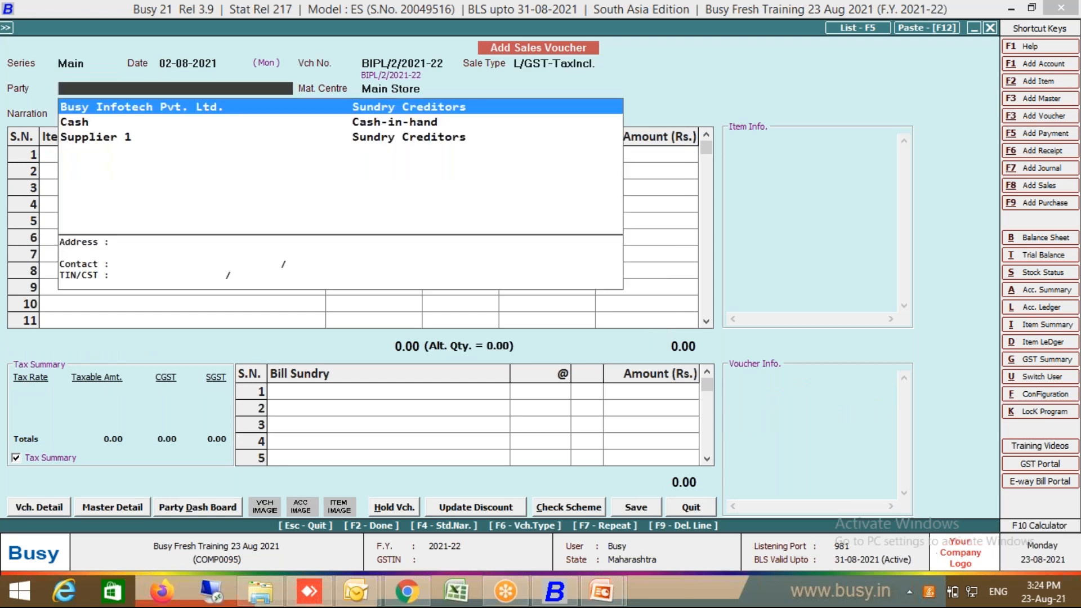
click(87, 126)
key(Return)
key(Return)
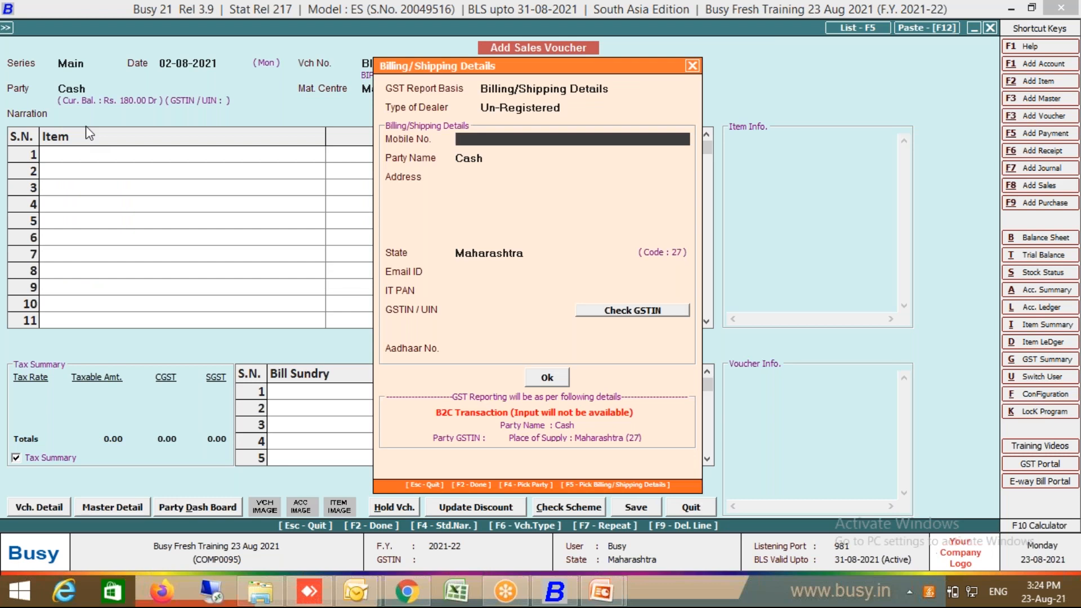
key(Return)
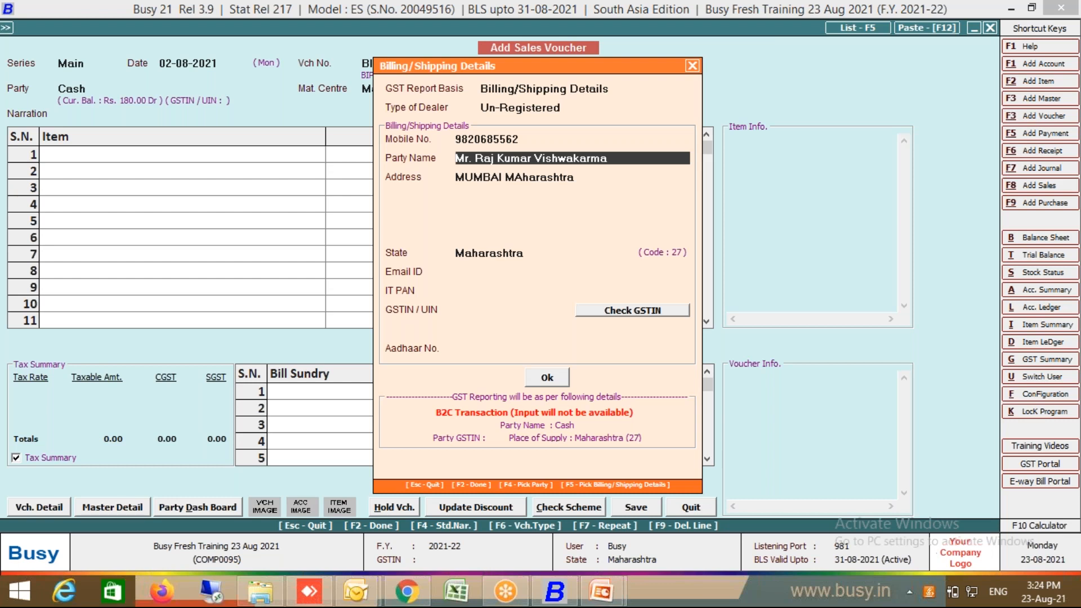
key(Return)
key(Return)
key(Return)
key(Return)
key(Return)
key(Return)
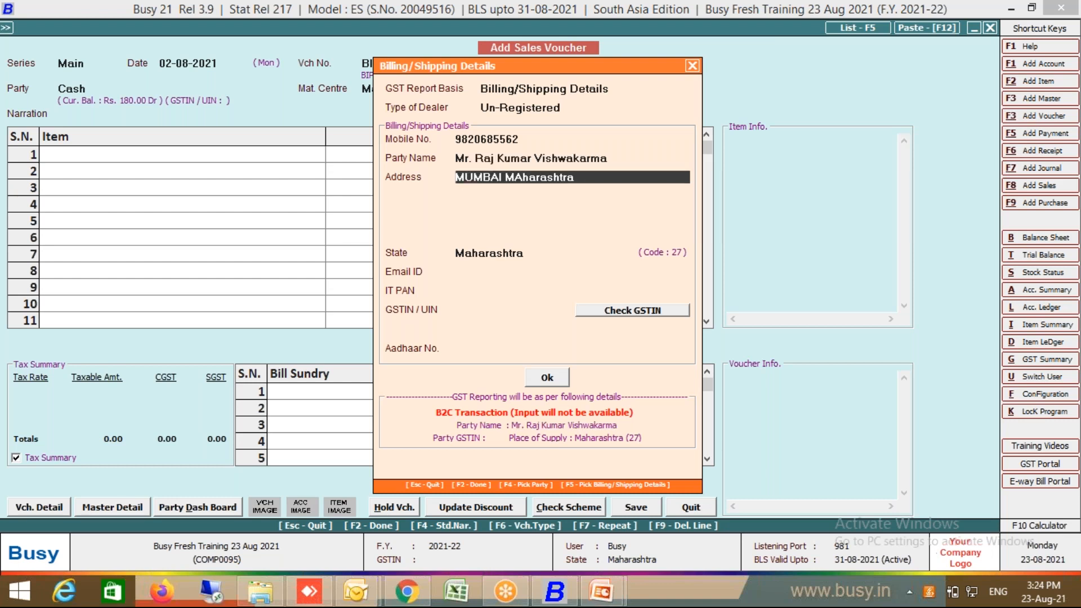
key(Return)
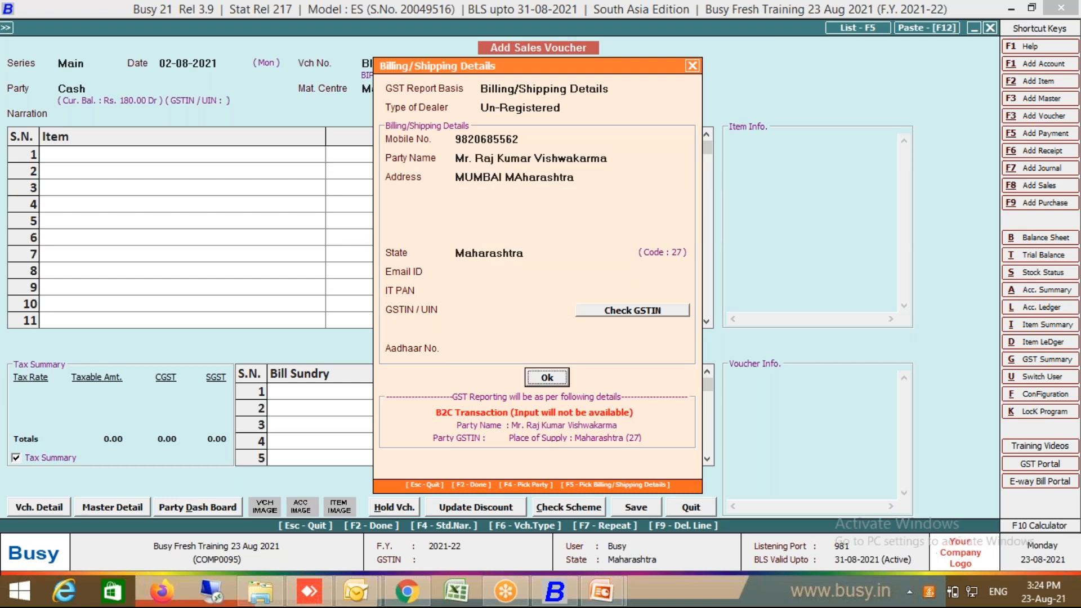
key(Return)
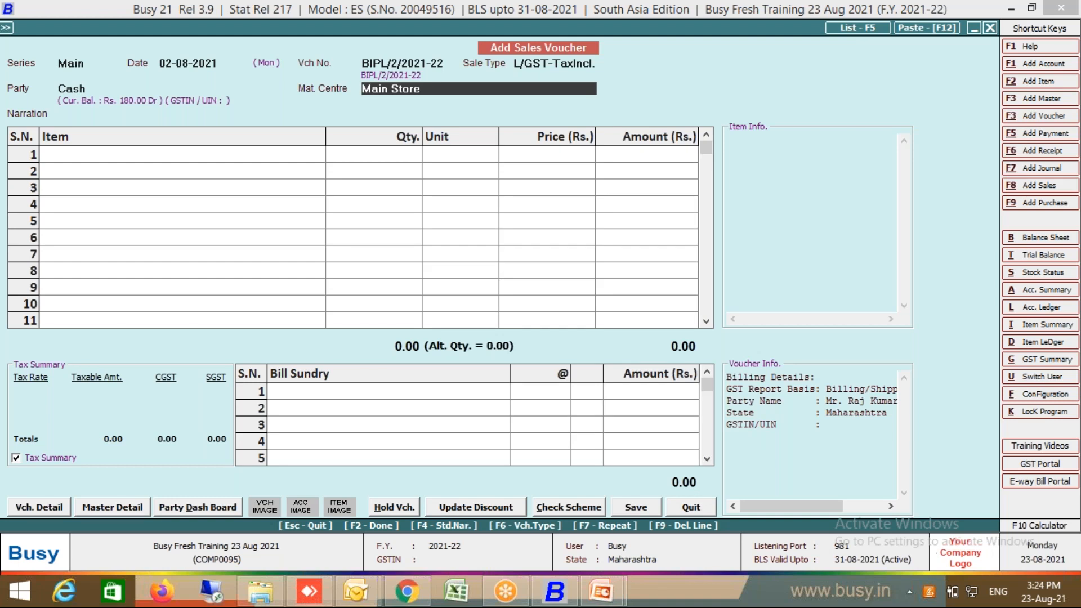
key(Return)
key(Return)
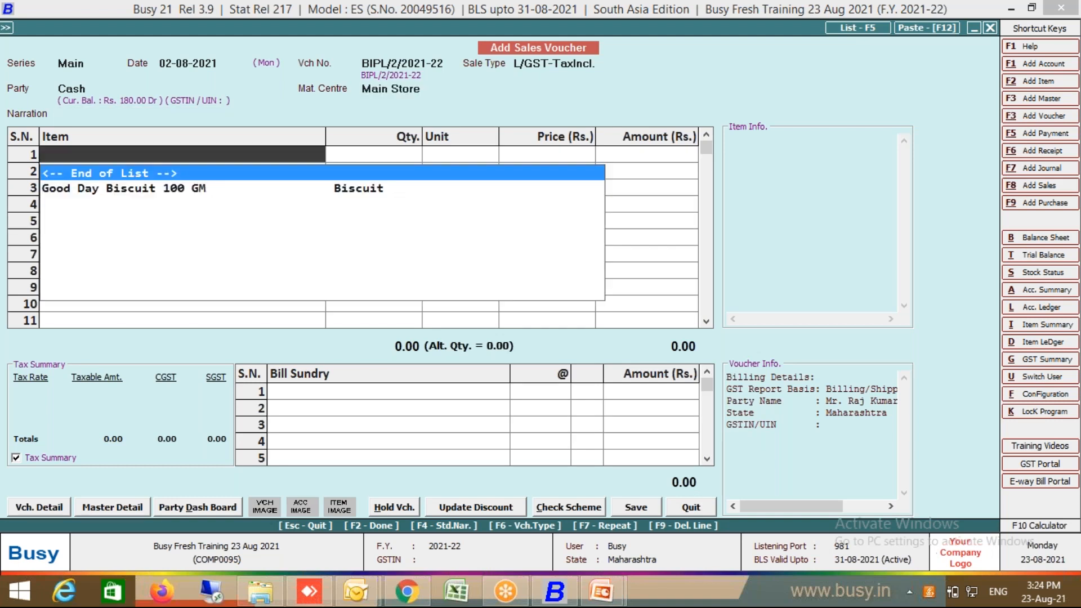
Step: Sell 15 Pcs of Good Day Biscuit 100 GM for 225.00, save, and skip printing
double_click(193, 190)
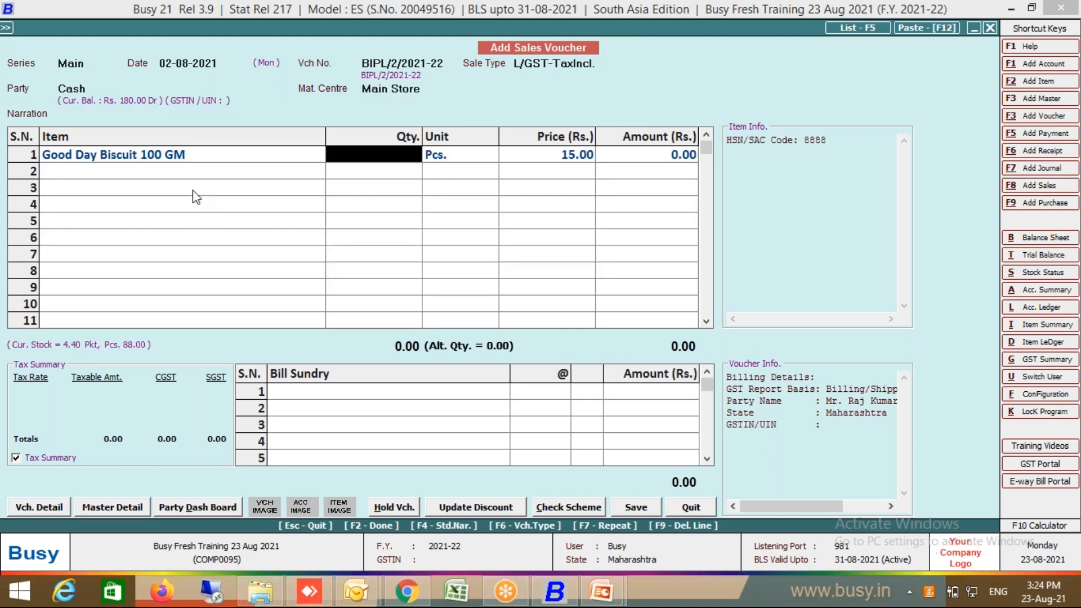
text(1)
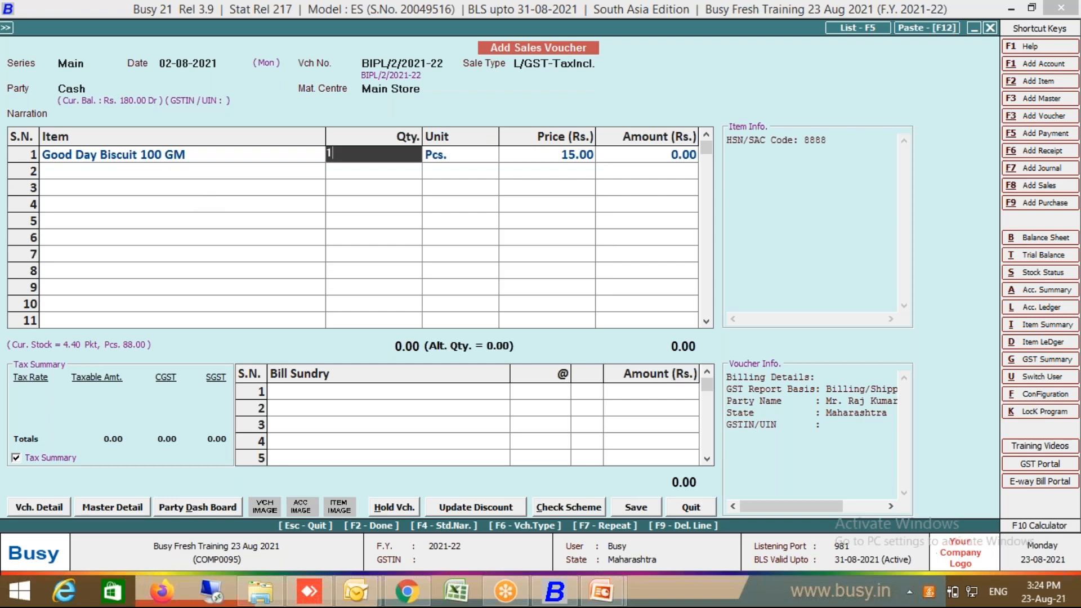
text(5)
key(Return)
key(Return)
key(Return)
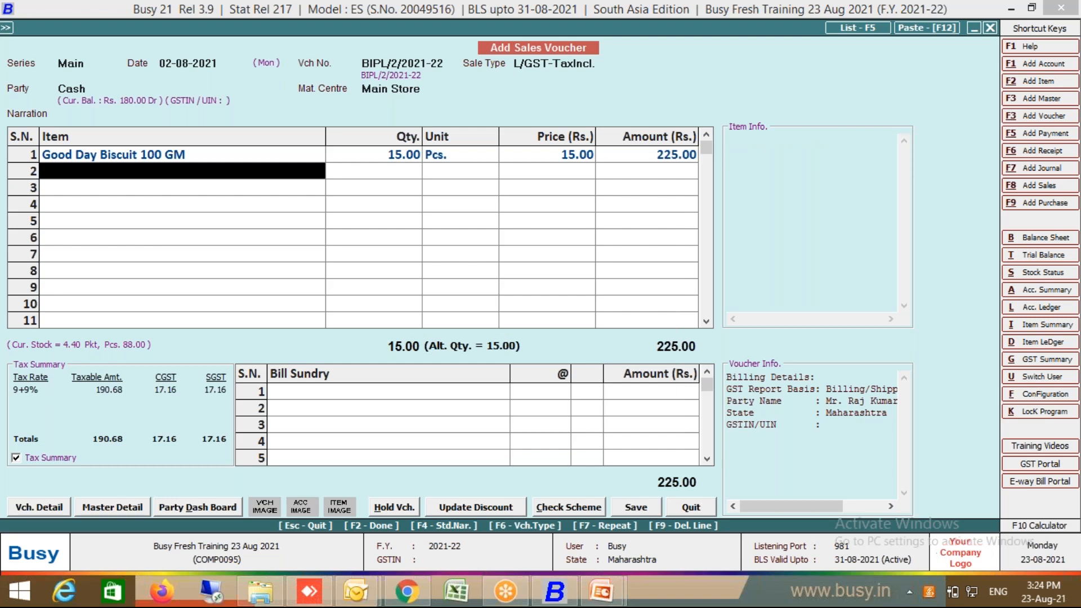
key(Return)
key(Return)
key(Return)
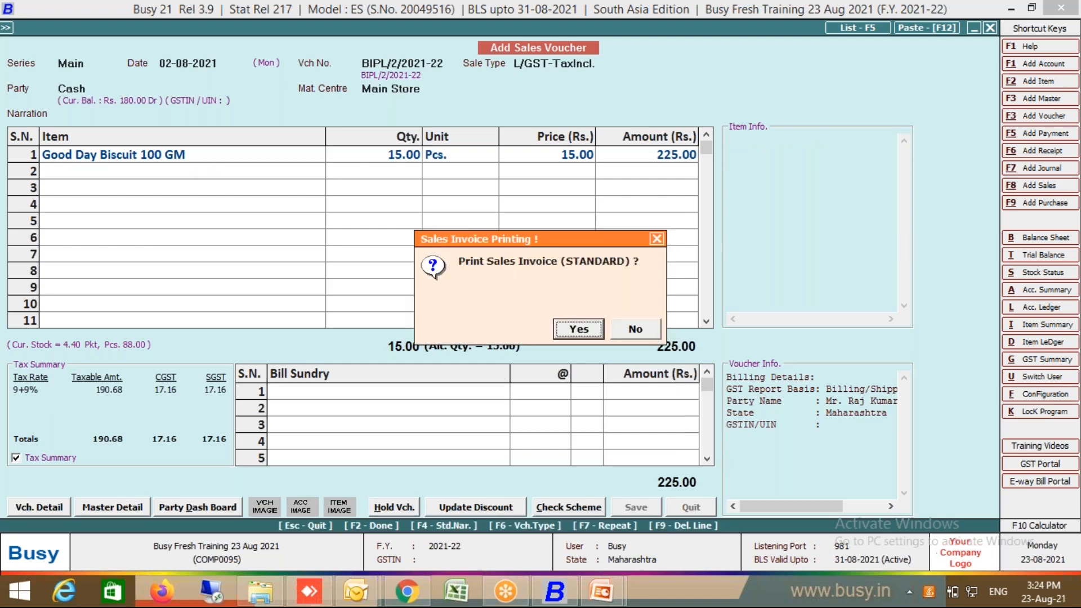
key(Escape)
key(Escape)
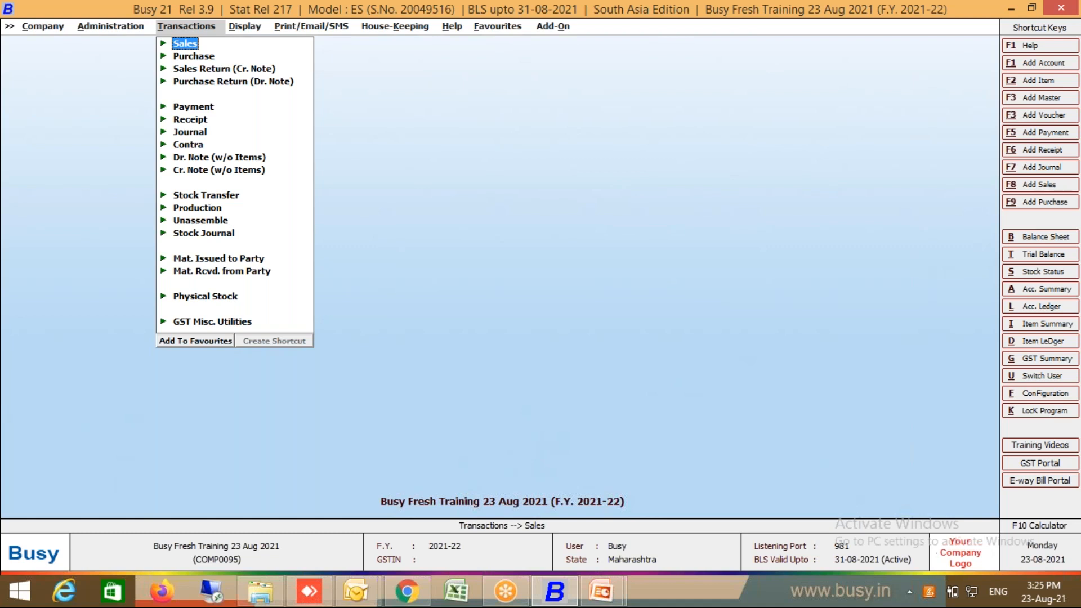
Step: Start a new Main series sales voucher and move to the party field
key(Return)
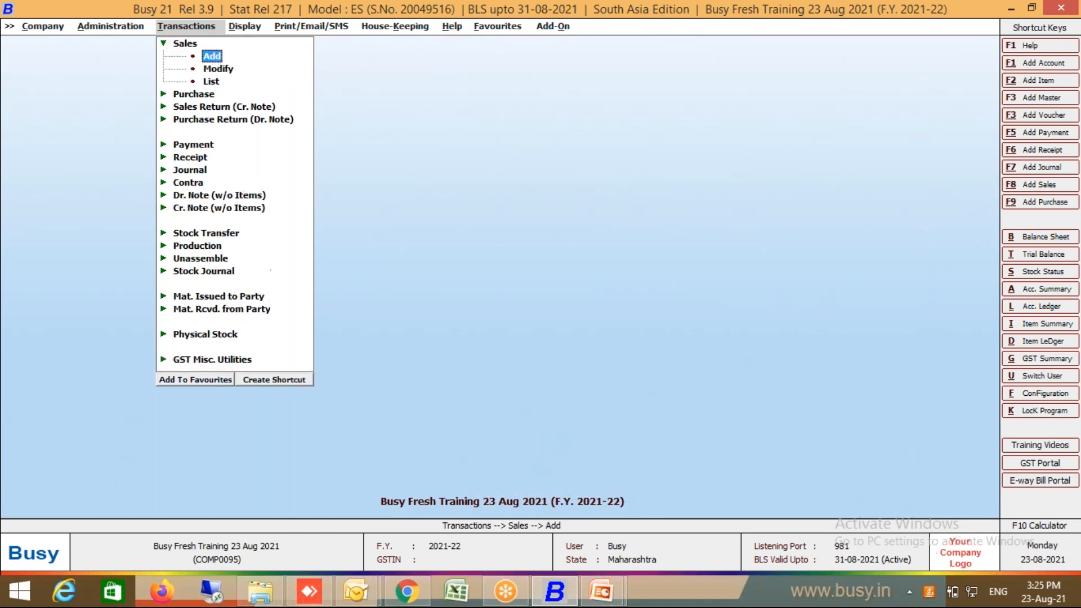
key(Return)
key(Return)
key(Return)
key(Return)
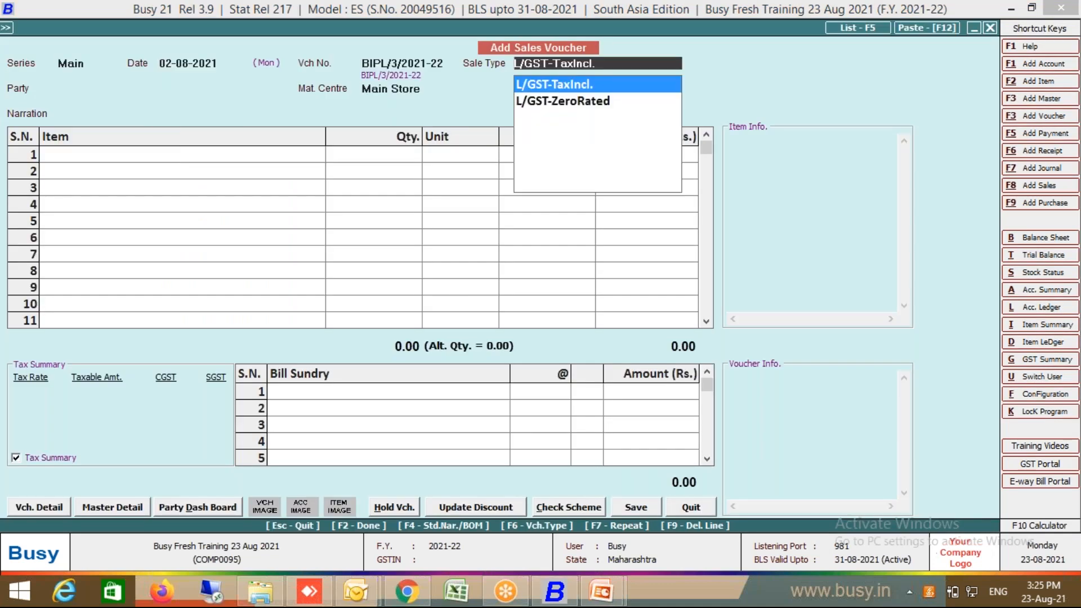
key(Return)
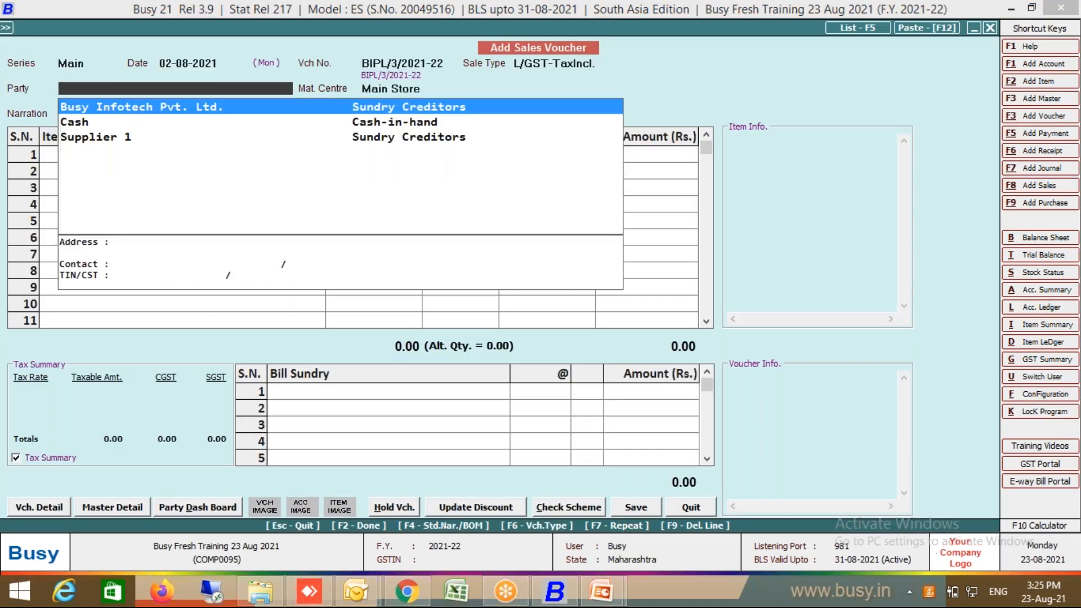
key(Return)
key(Return)
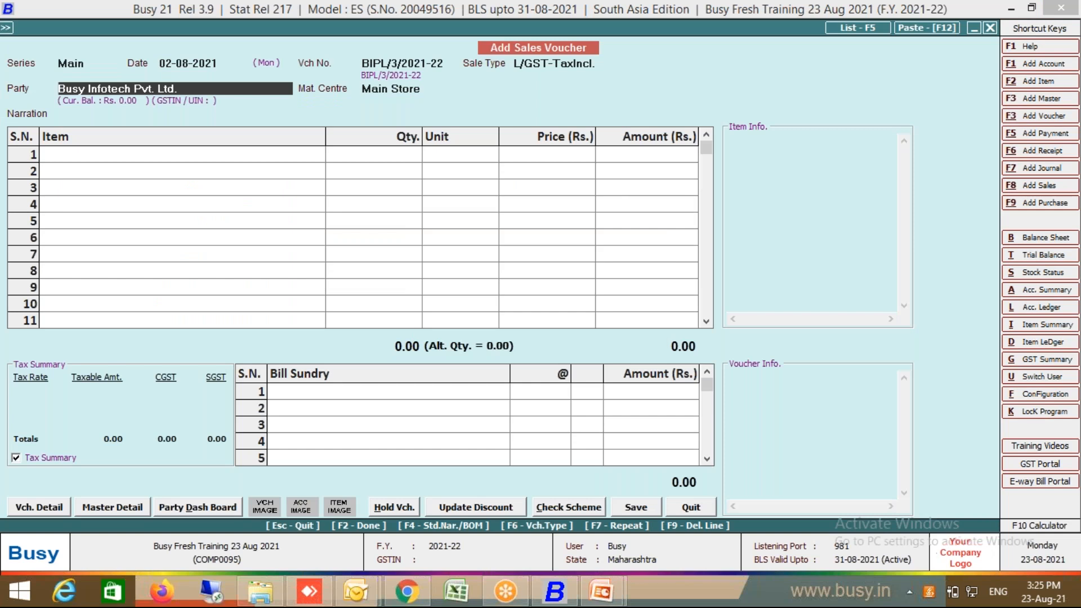
Step: Create unregistered Sundry Debtors account 'Customer - 1' and save it as the party
key(alt+F1)
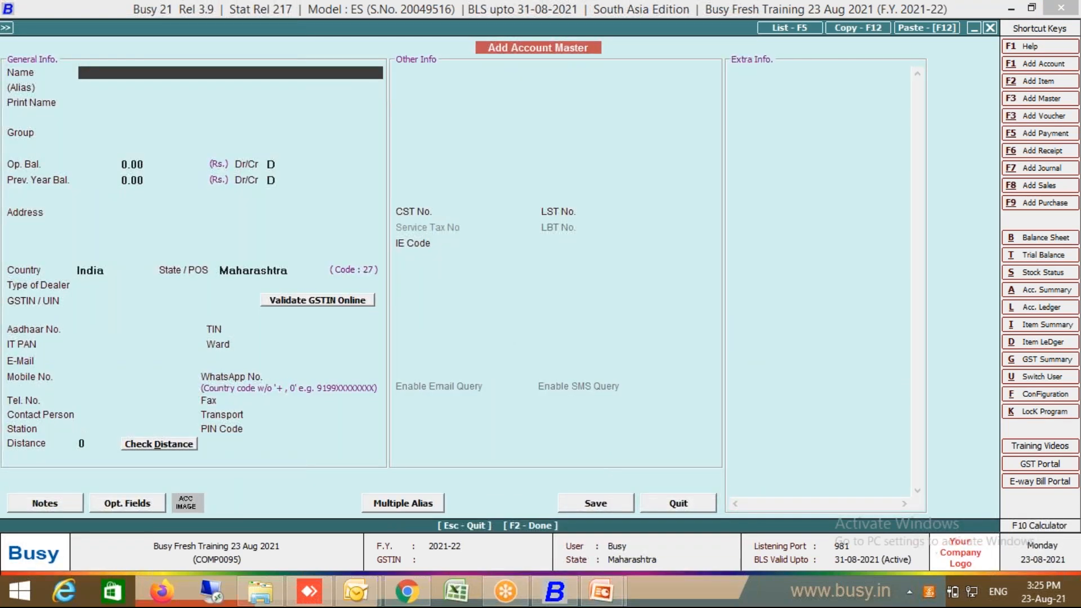
text(Customer - 1)
key(Return)
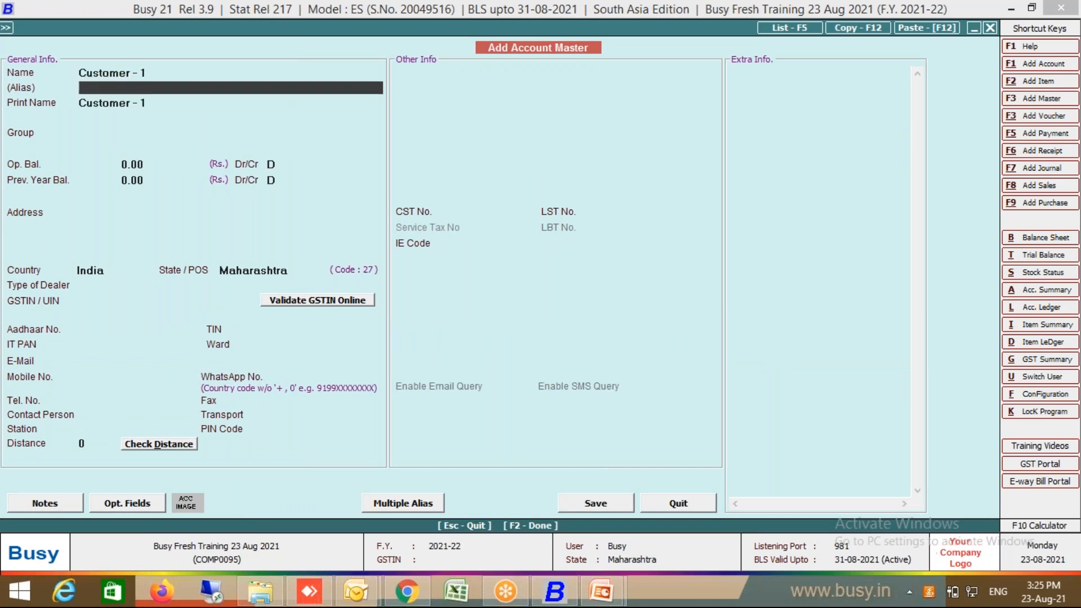
key(Return)
text(sun)
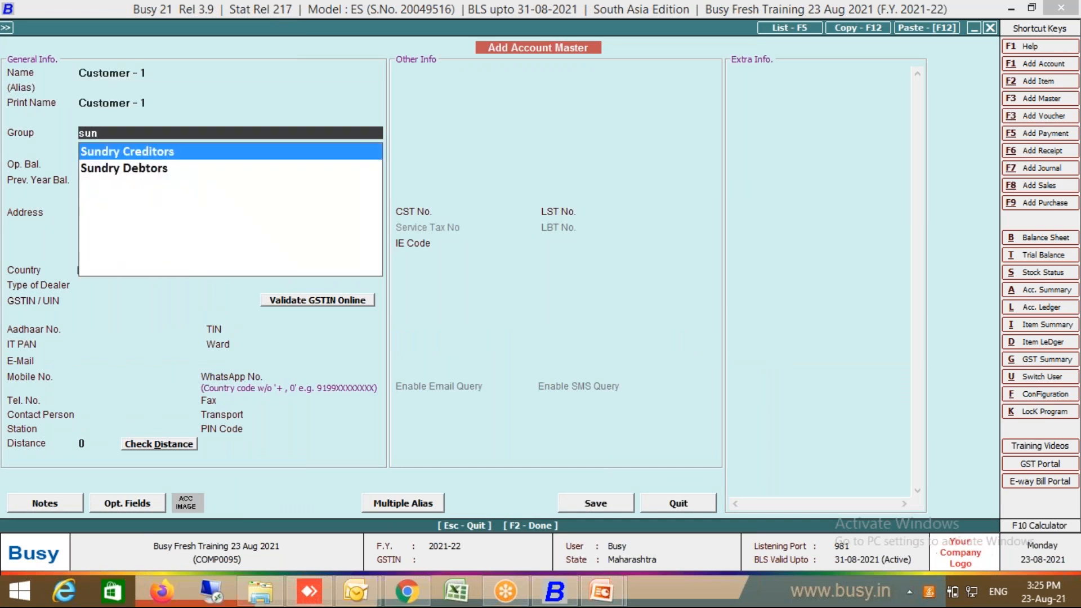
click(154, 171)
key(Return)
key(Return)
key(Return)
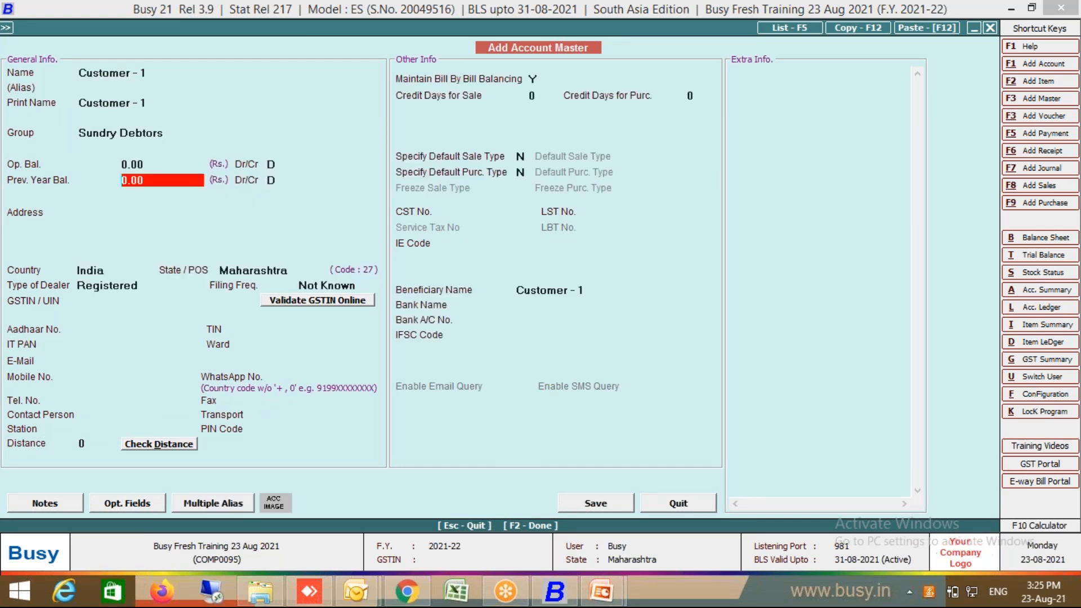
key(F2)
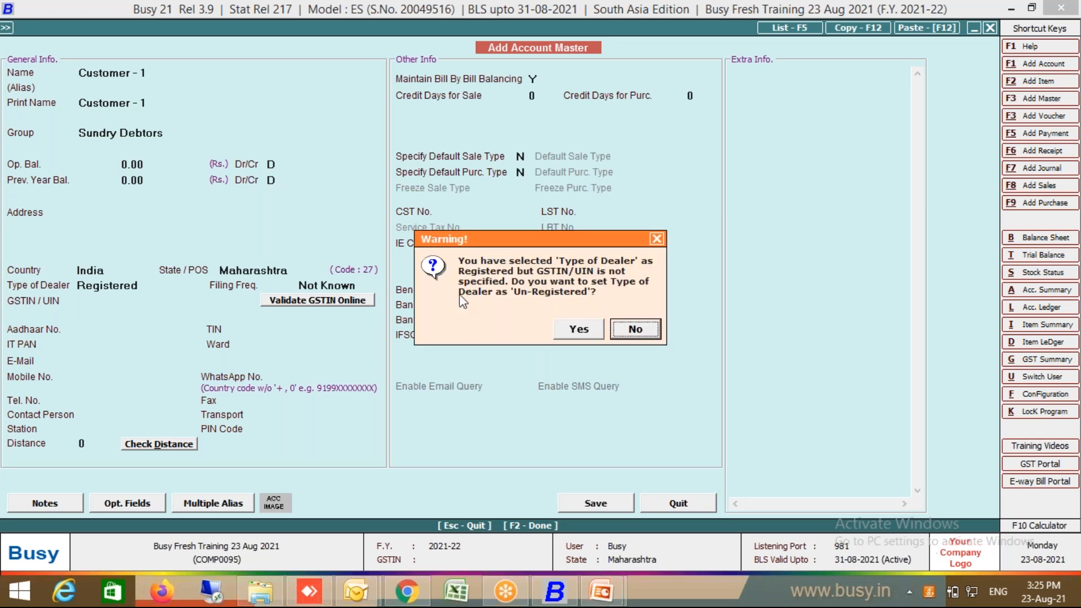
click(573, 331)
click(572, 326)
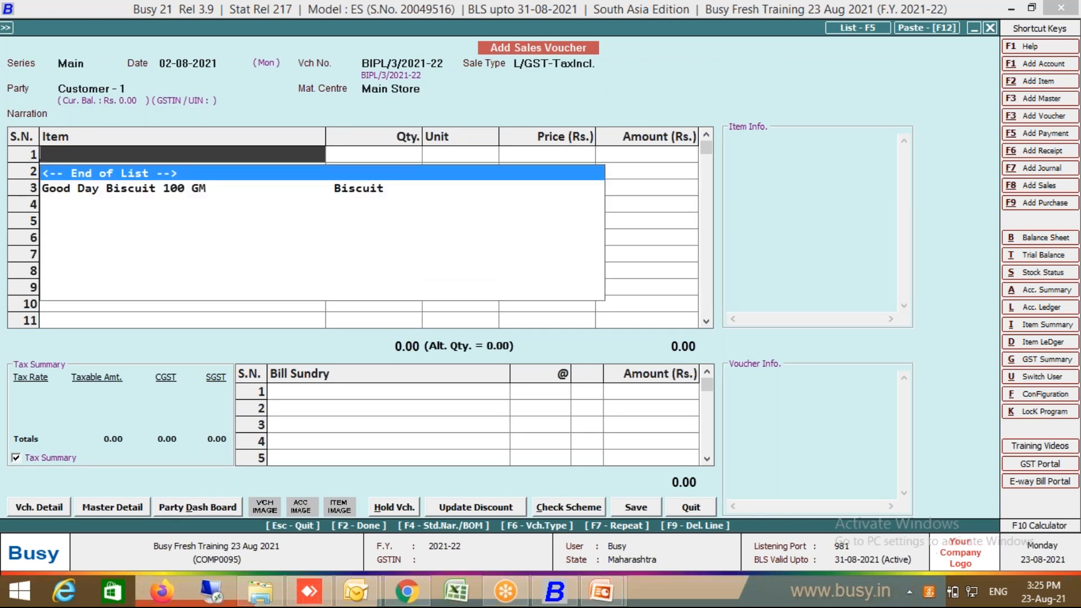
Step: Bill 1 Pkt of Good Day Biscuit 100 GM at 300.00 to Customer - 1 as a new reference, without printing
double_click(224, 188)
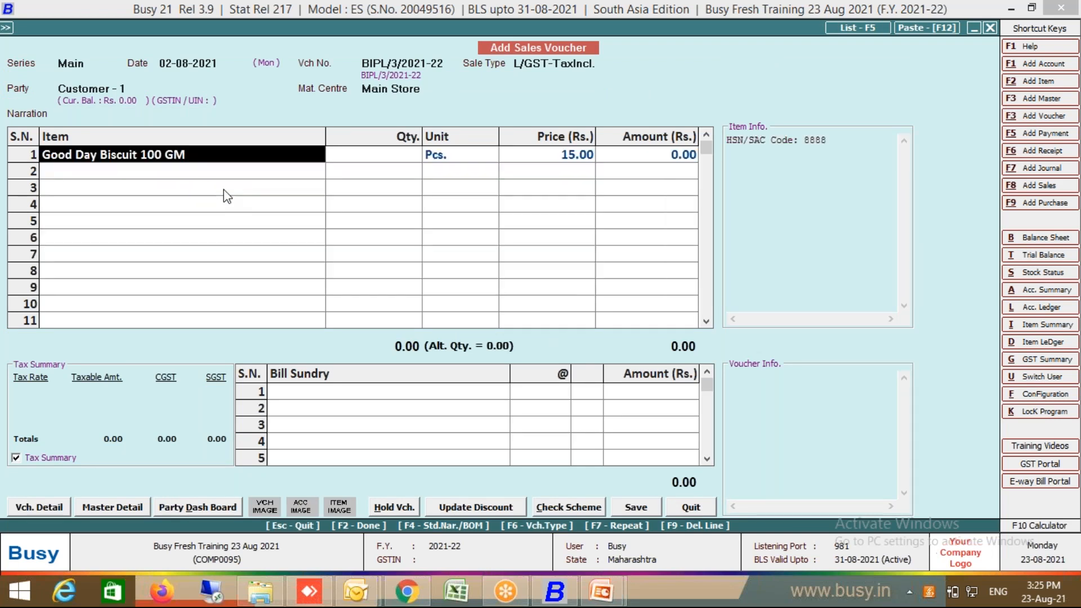
text(1)
key(Return)
text(pk)
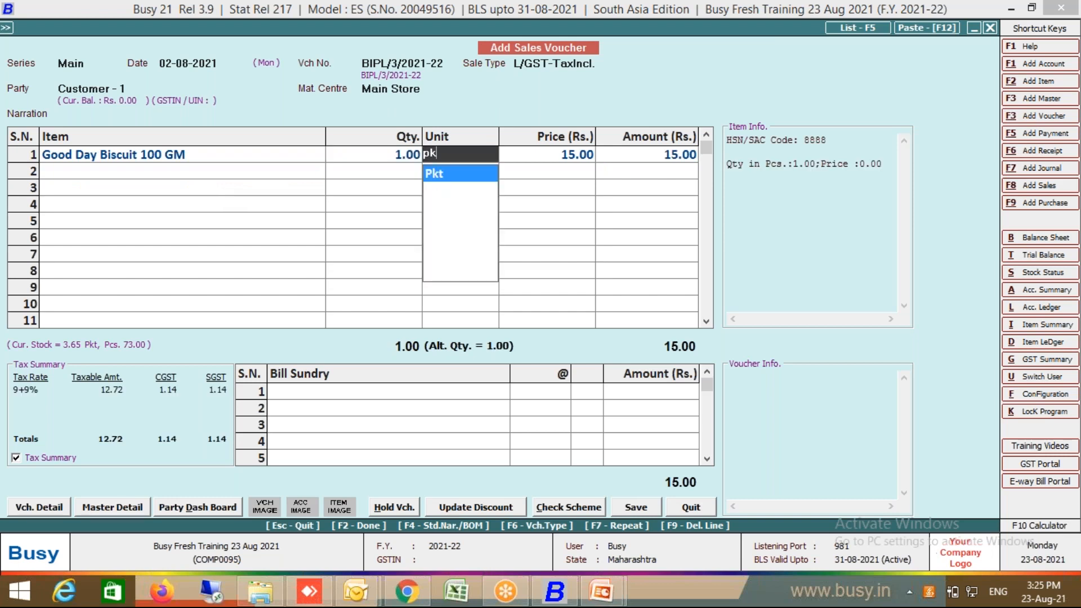
key(Return)
key(Return)
key(Return)
key(Return)
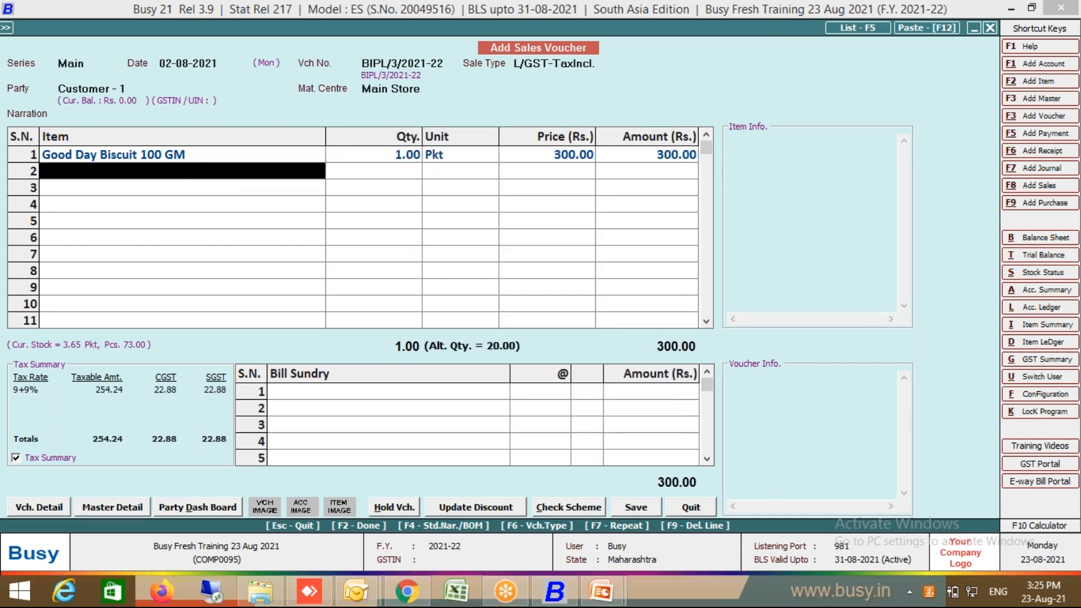
key(Return)
key(Return)
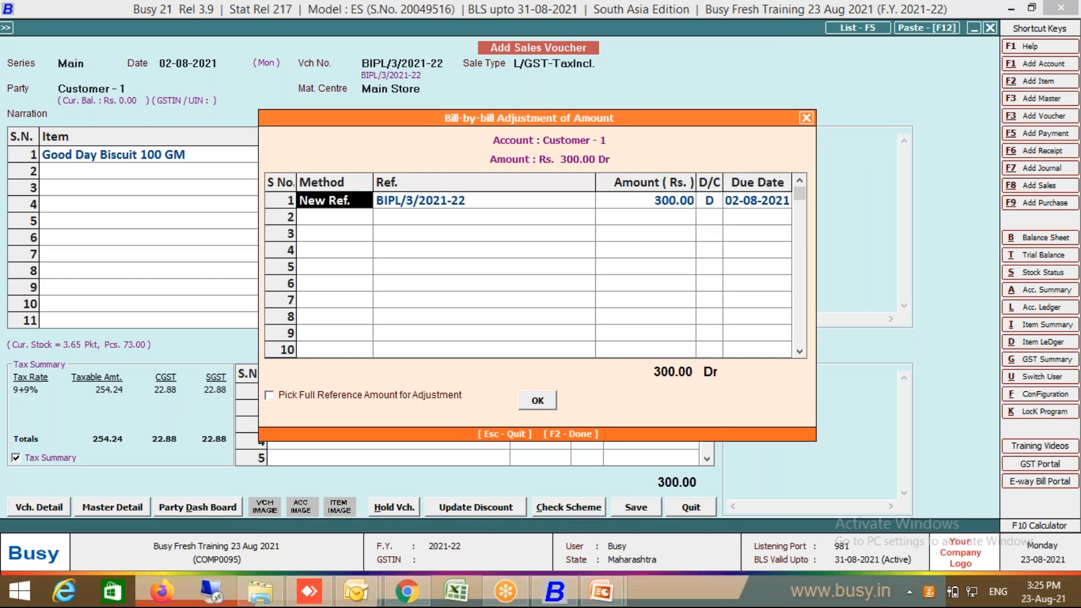
key(Return)
key(Return)
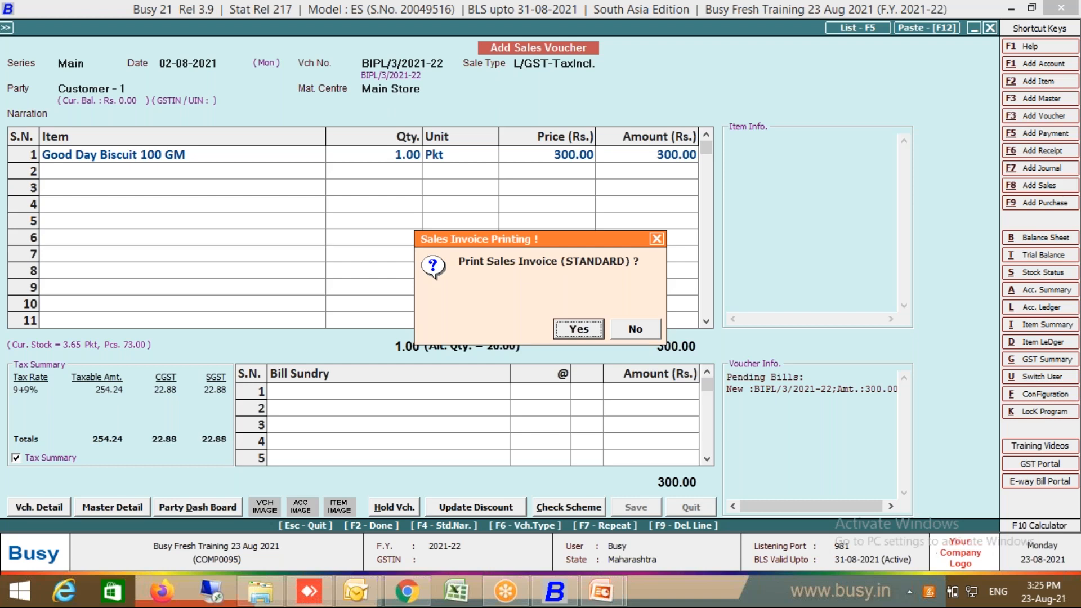
key(Return)
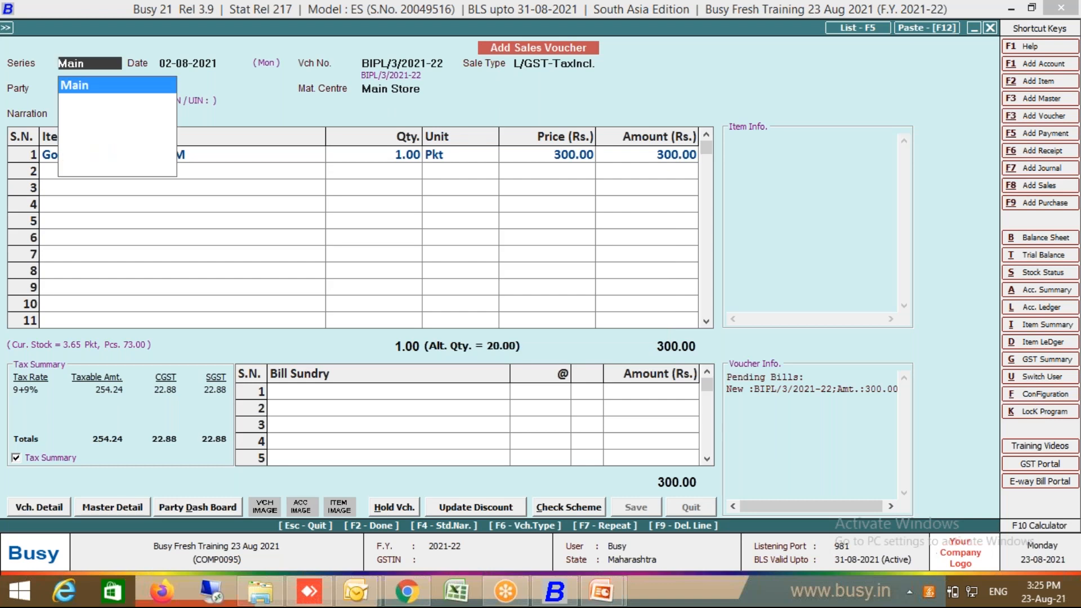
Step: Reopen a blank sales voucher and bring up Vch. Series Configuration from Vch. Detail
key(Escape)
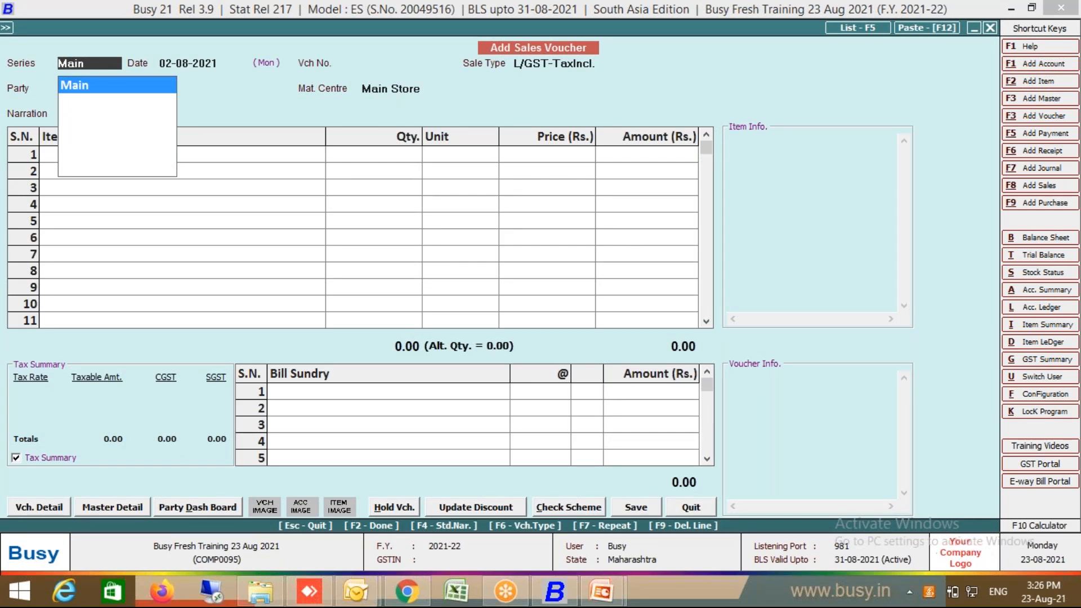
key(Escape)
key(Escape)
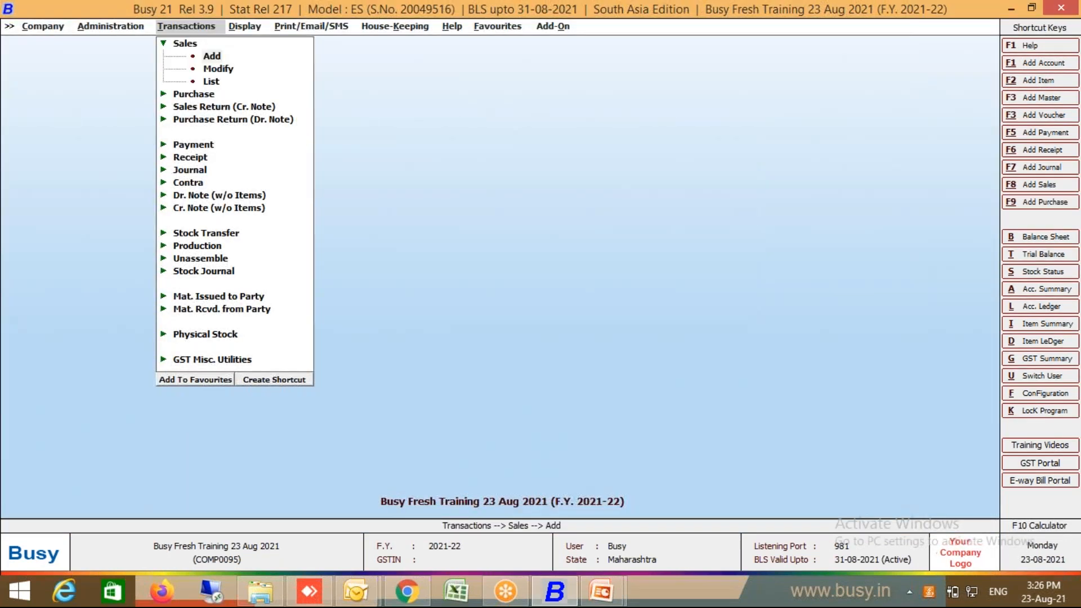
key(Return)
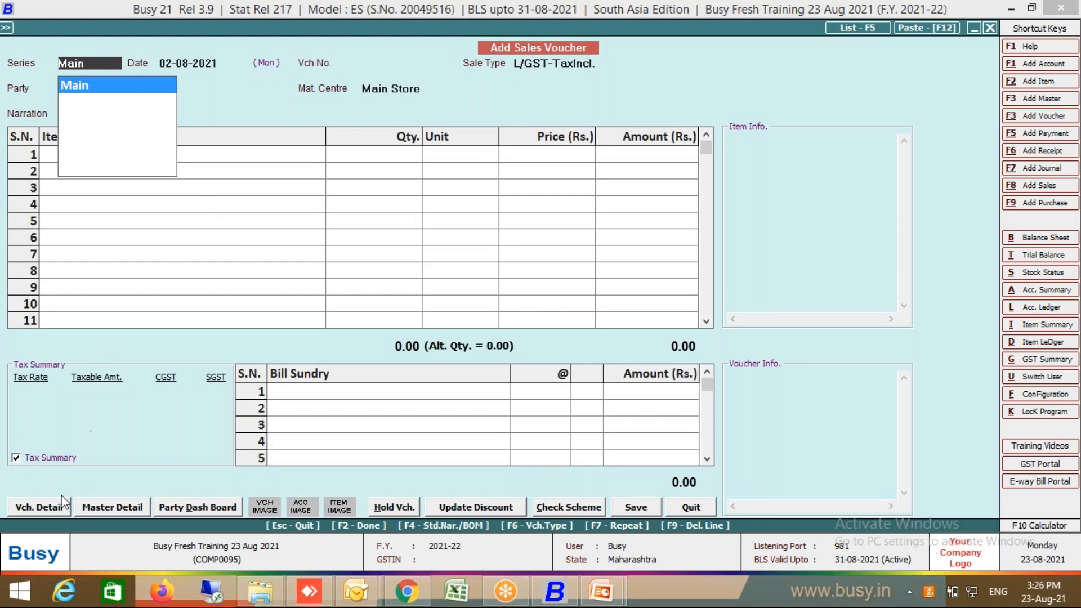
click(53, 510)
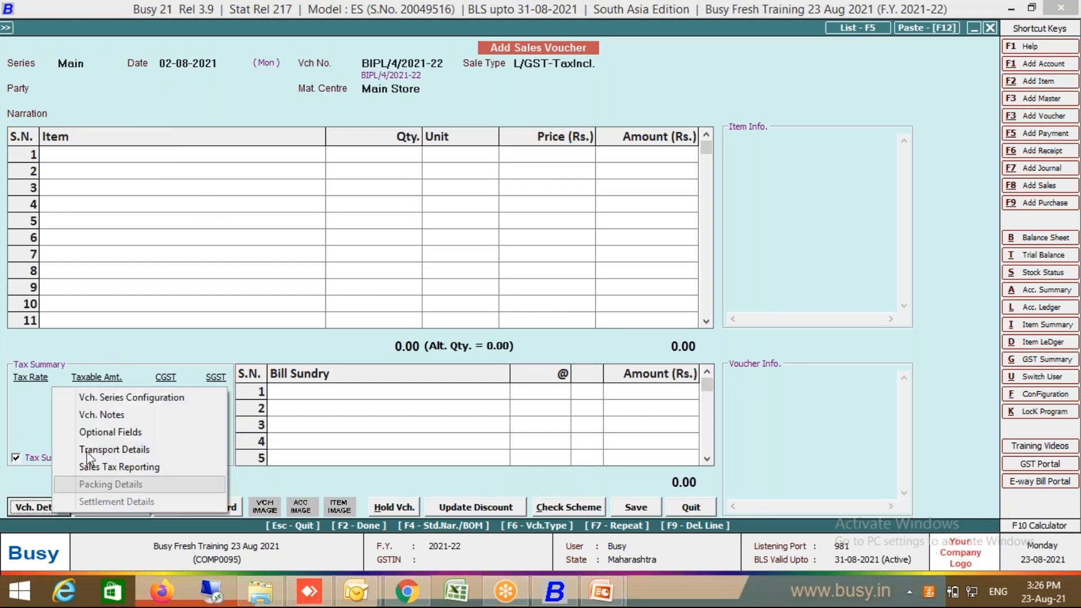
click(135, 397)
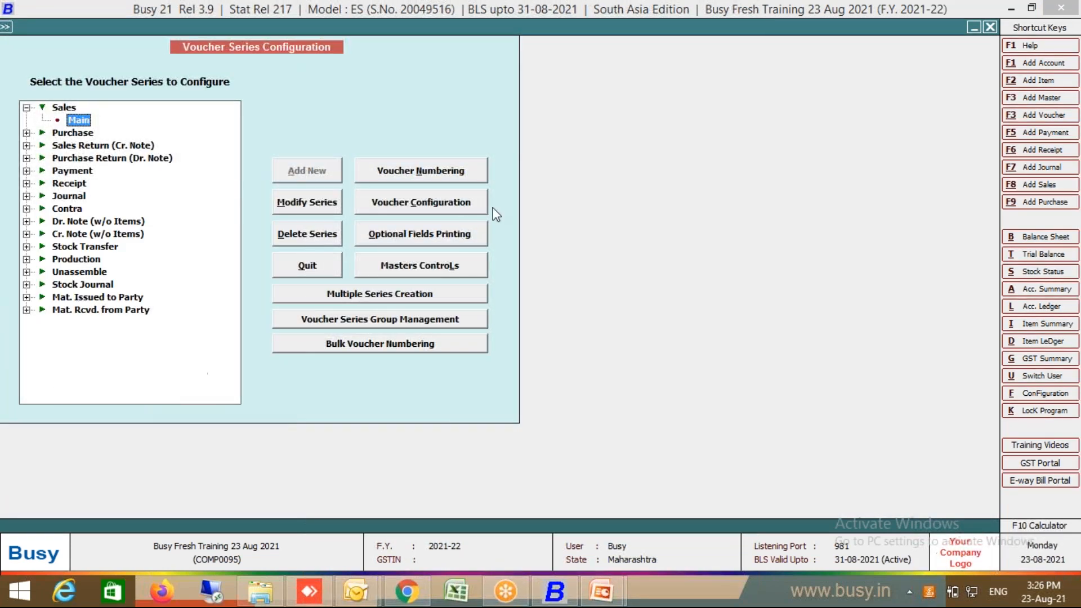
Step: Set Enable Settlement Details to Y for the Sales Main series
click(471, 209)
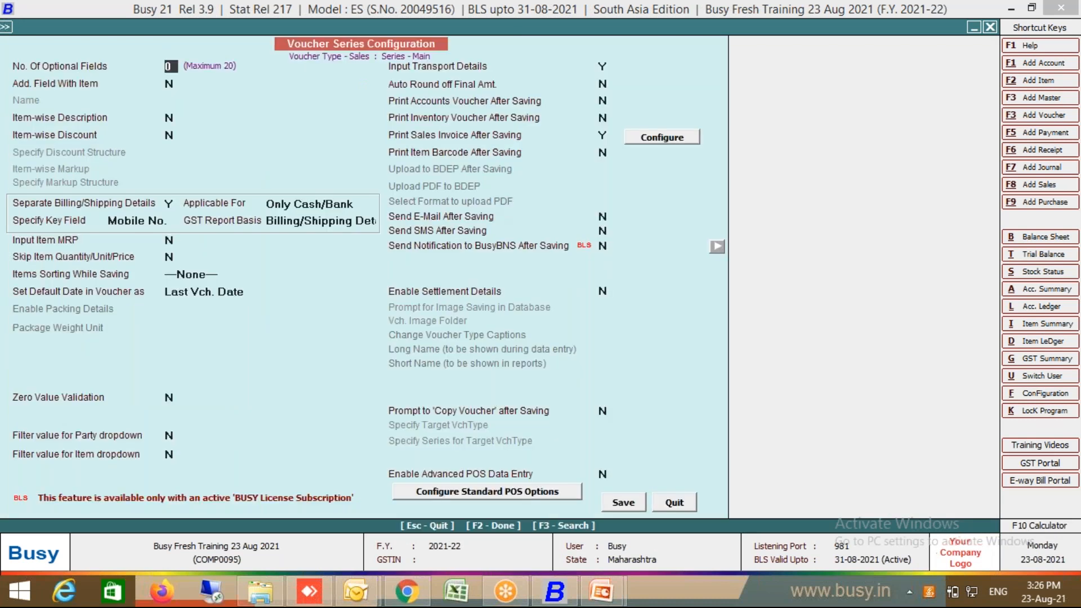
click(415, 297)
key(y)
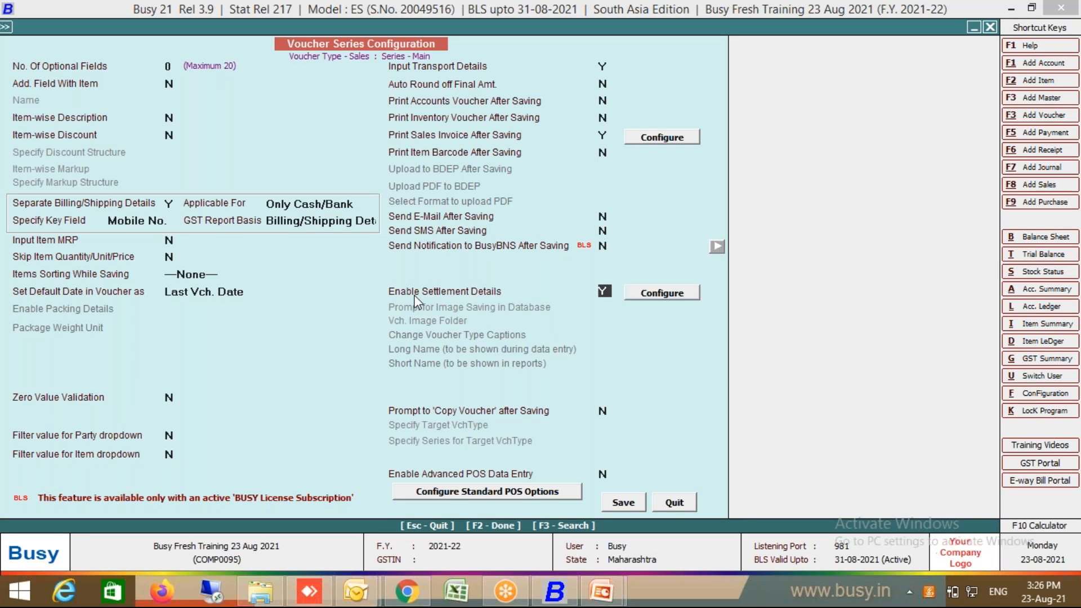
Step: Allow Cash settlement to the Cash account with caption Cash, and tick Credit Card 1
click(696, 289)
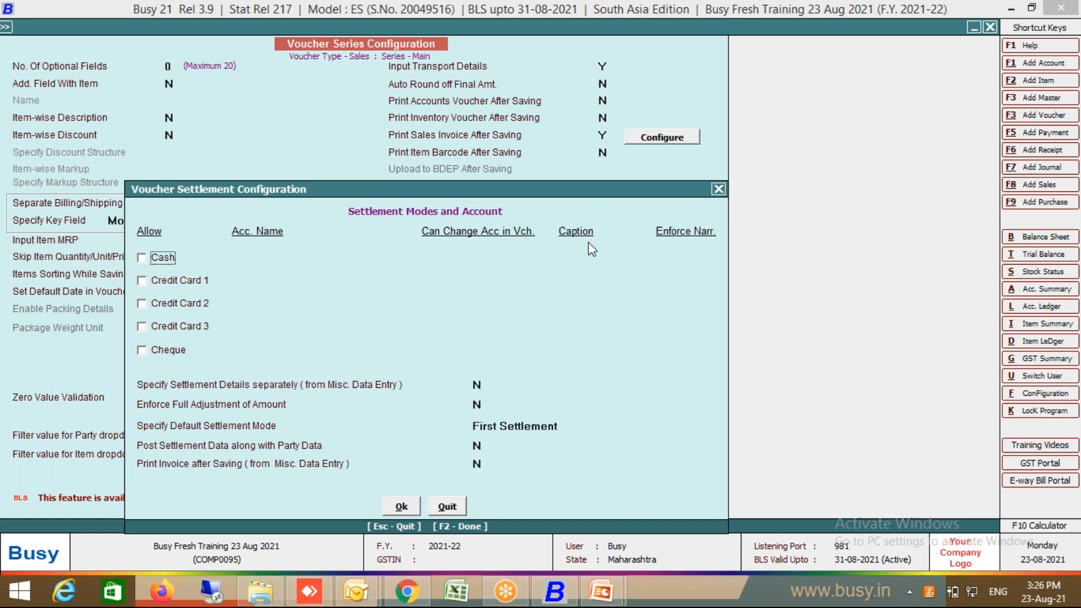
click(166, 262)
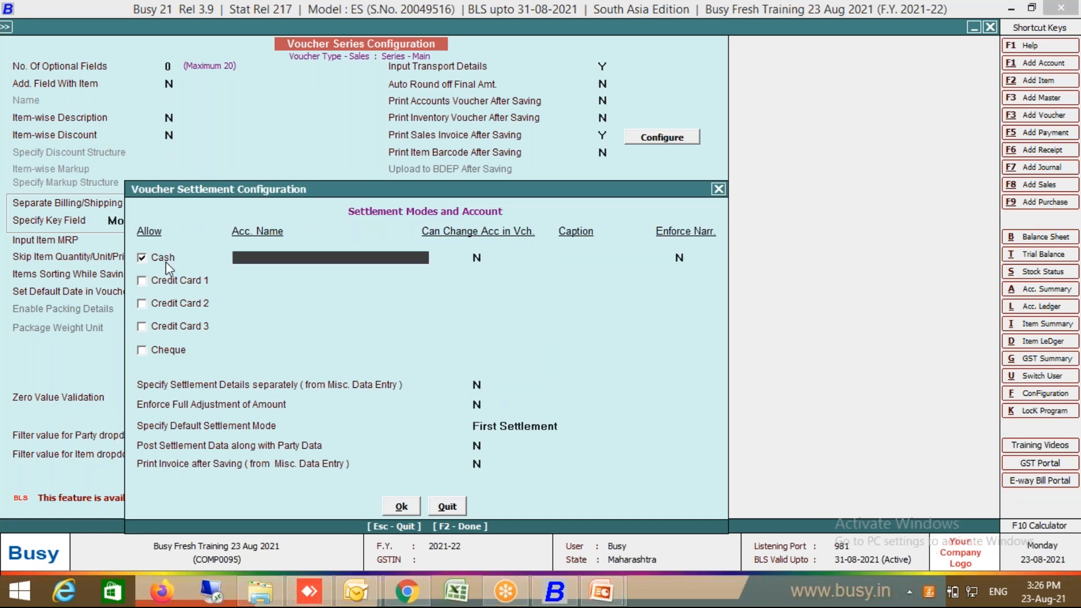
key(Return)
key(Return)
text(Cash)
key(Return)
key(Return)
key(space)
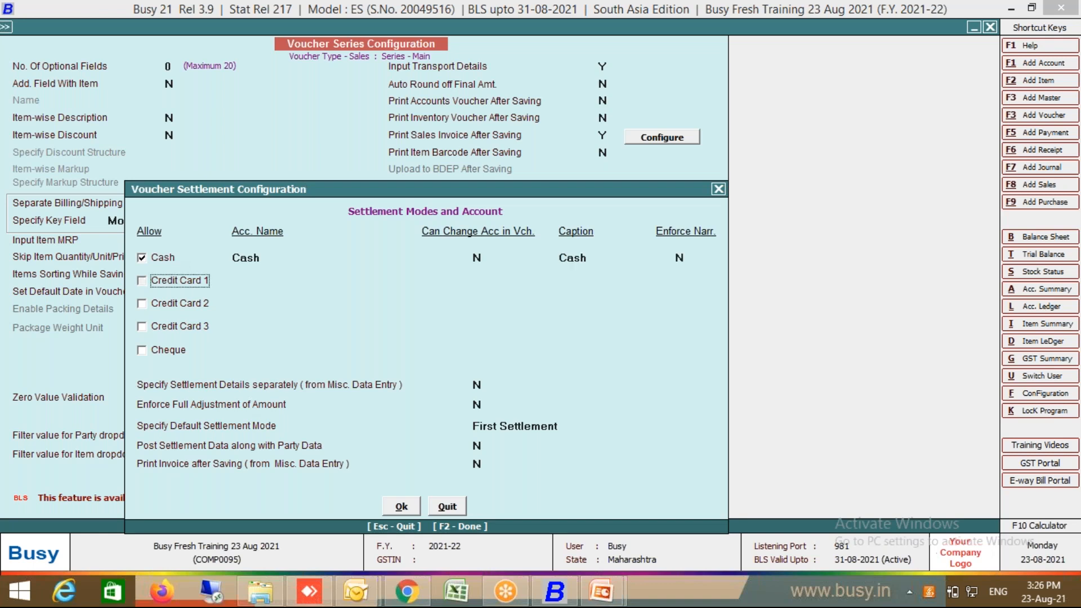
key(Return)
key(XF86AudioRaiseVolume)
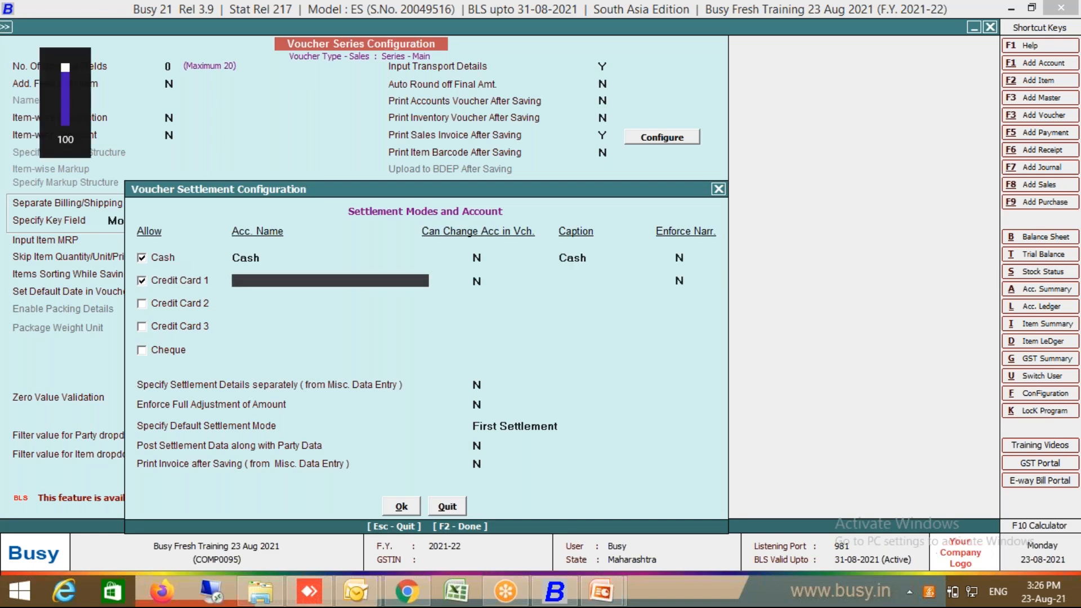
key(Return)
key(Return)
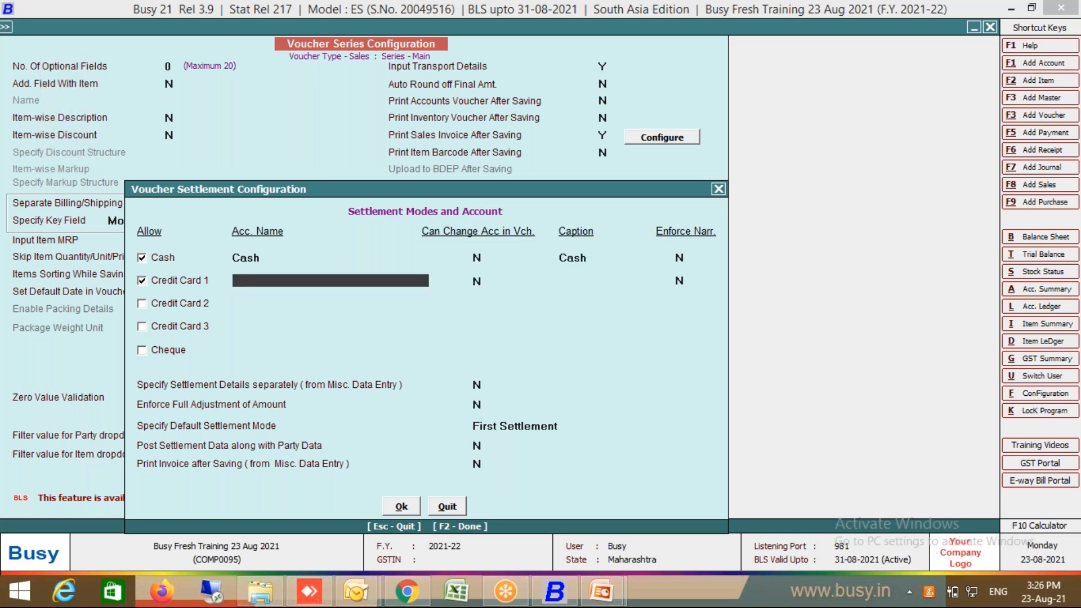
Step: Create a Card account under Sundry Debtors as an Un-Registered dealer
key(alt+F1)
text(Card)
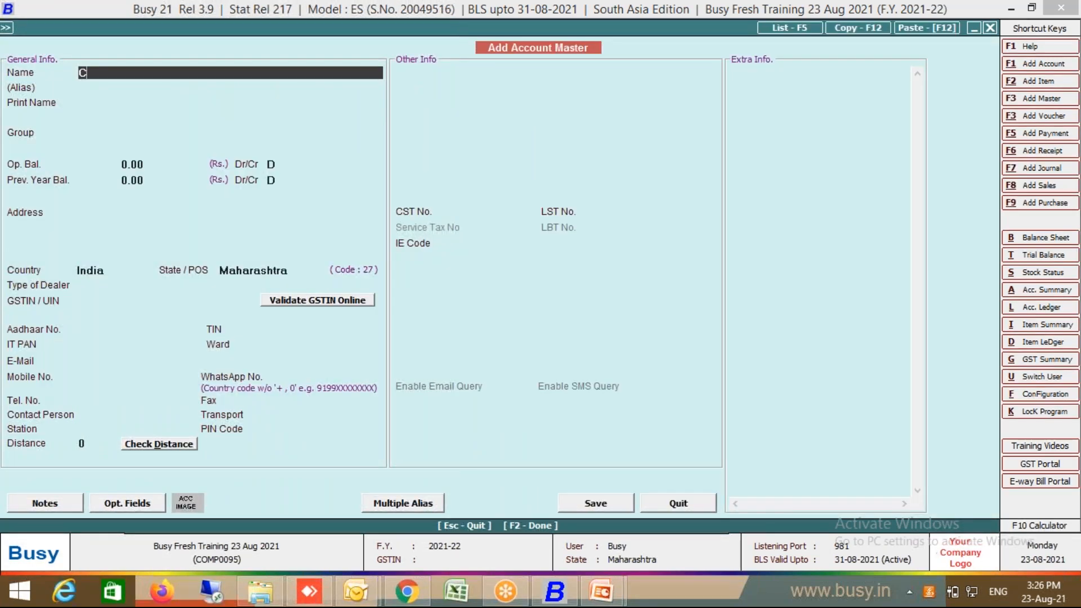
key(Return)
key(Return)
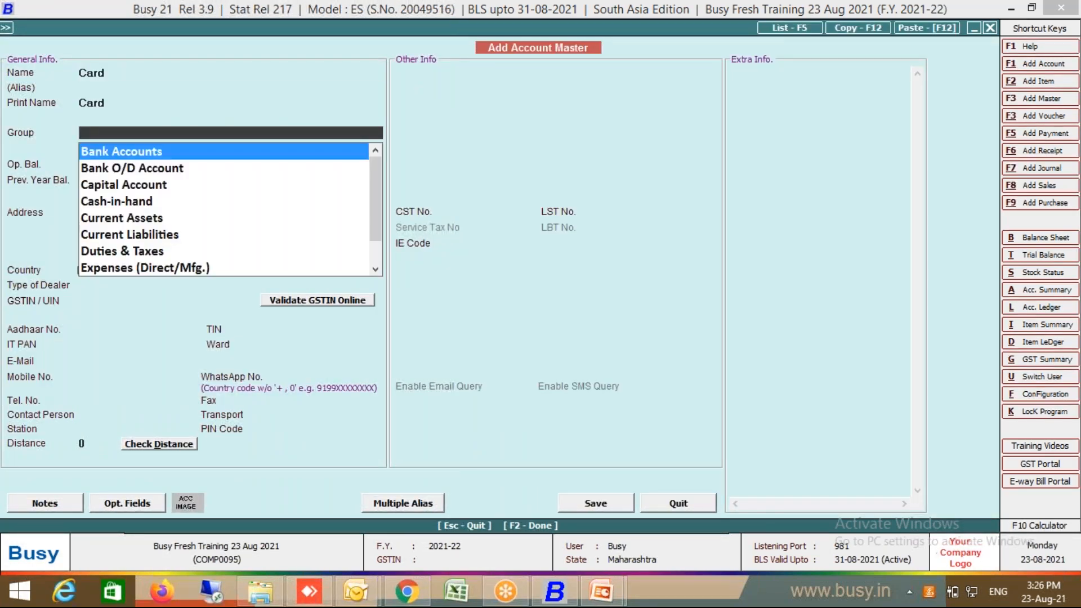
key(Return)
key(Up)
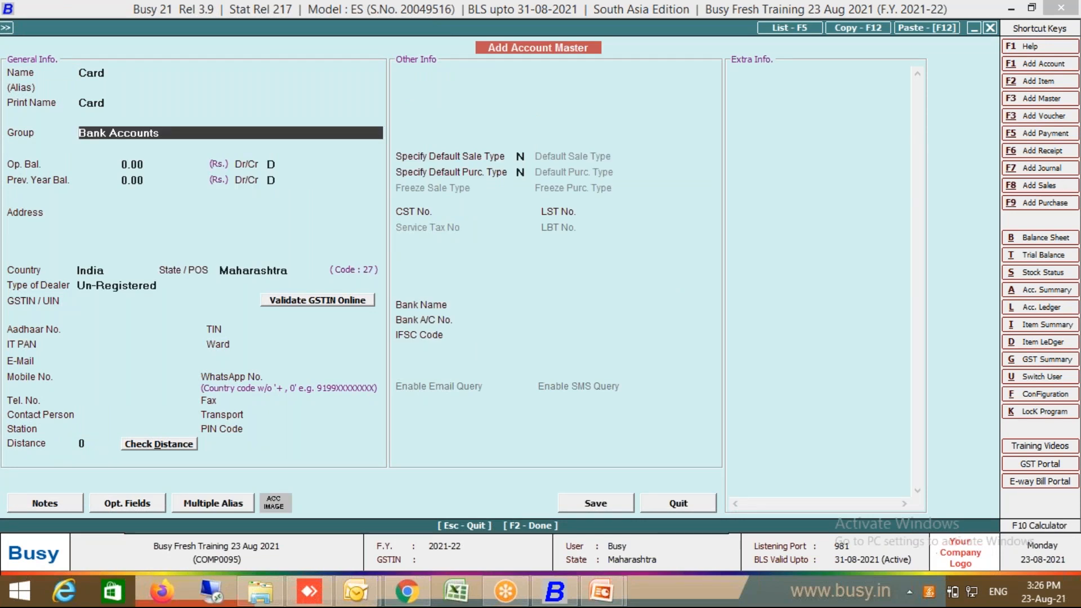
text(sun)
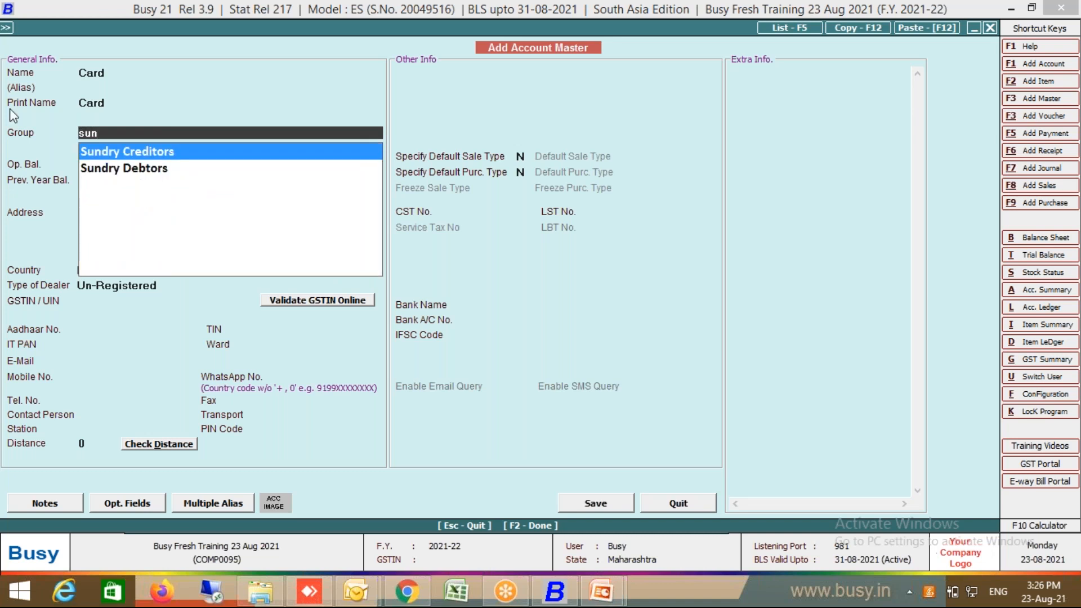
click(144, 173)
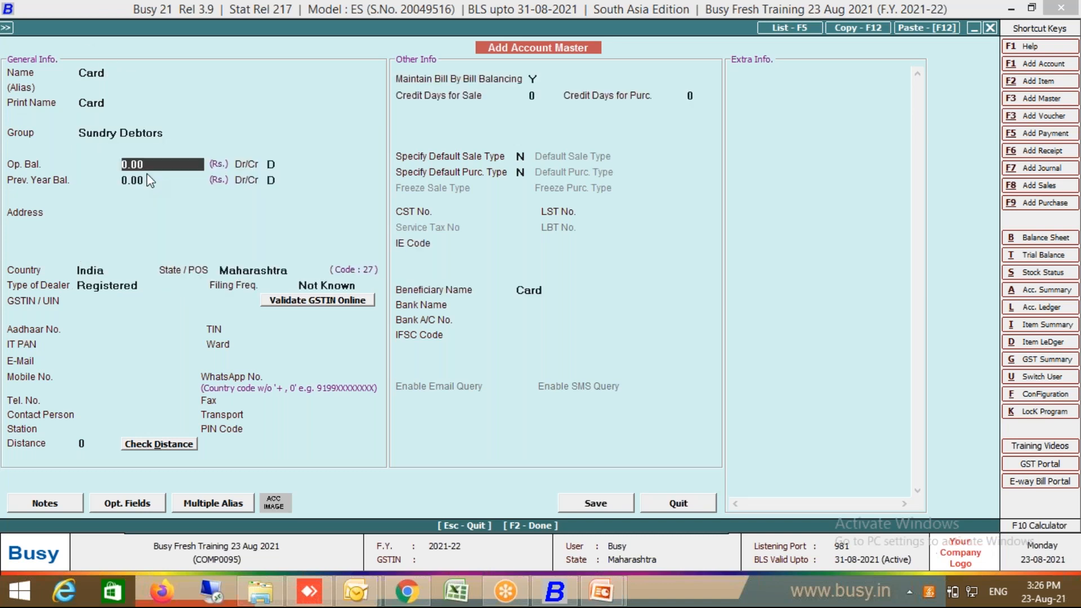
key(F2)
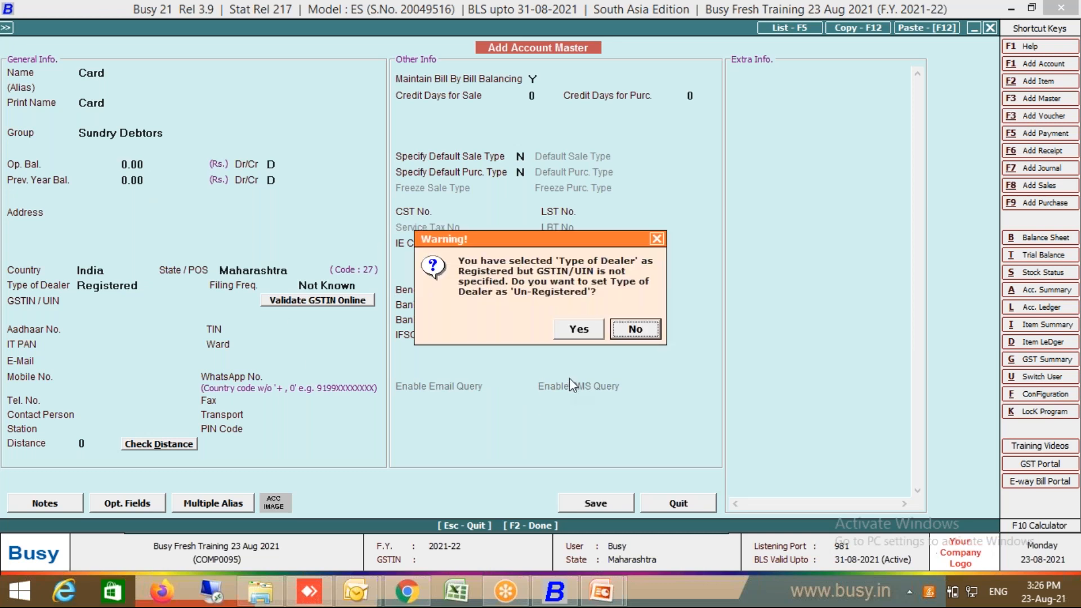
click(582, 327)
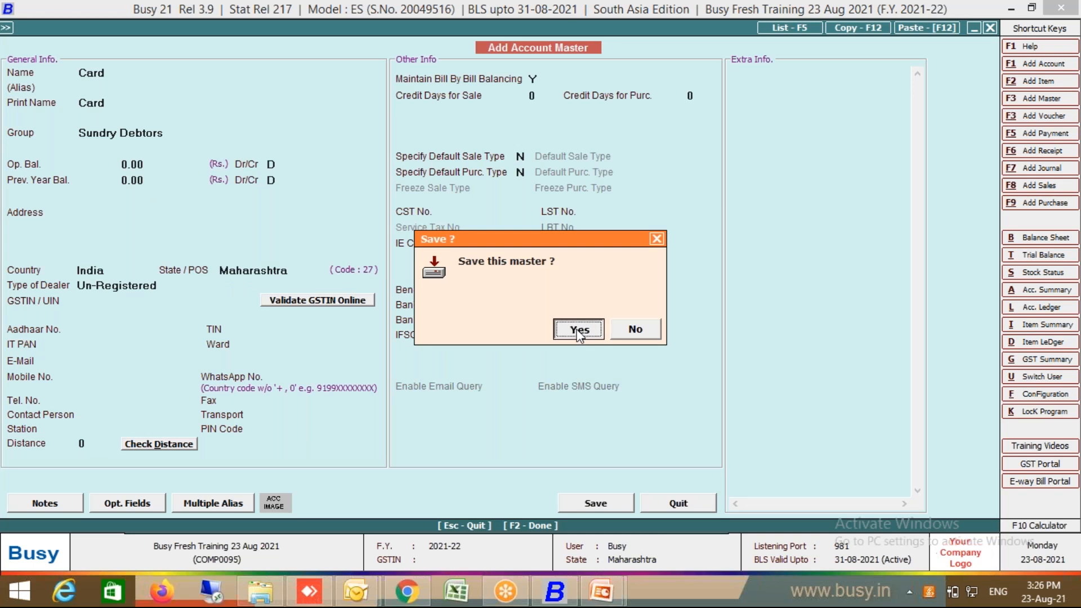
click(580, 328)
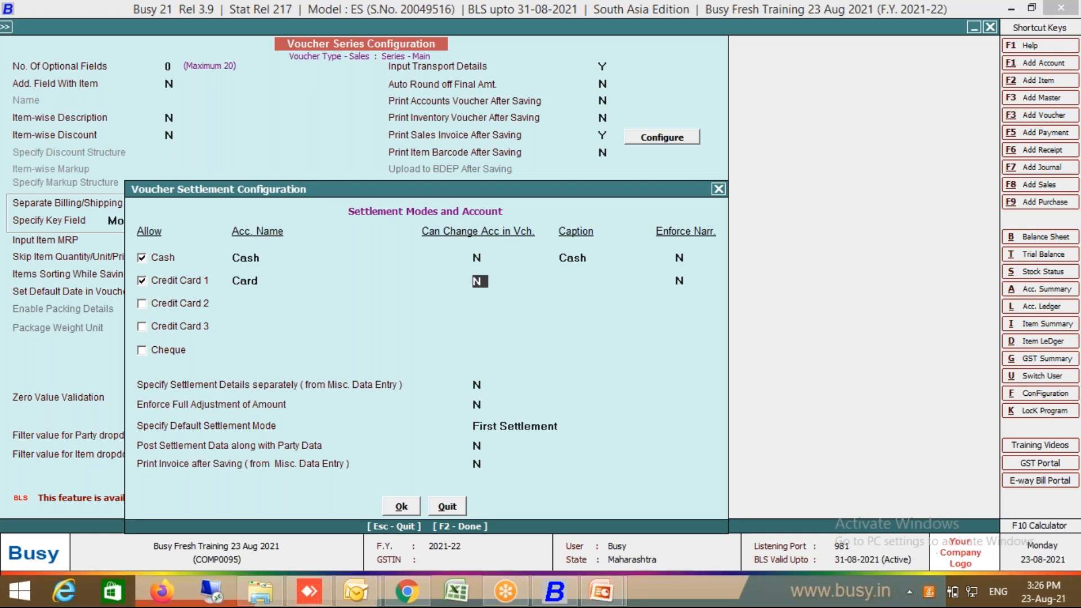
Step: Caption the Credit Card 1 settlement as Card and allow Cheque as a settlement mode
key(Return)
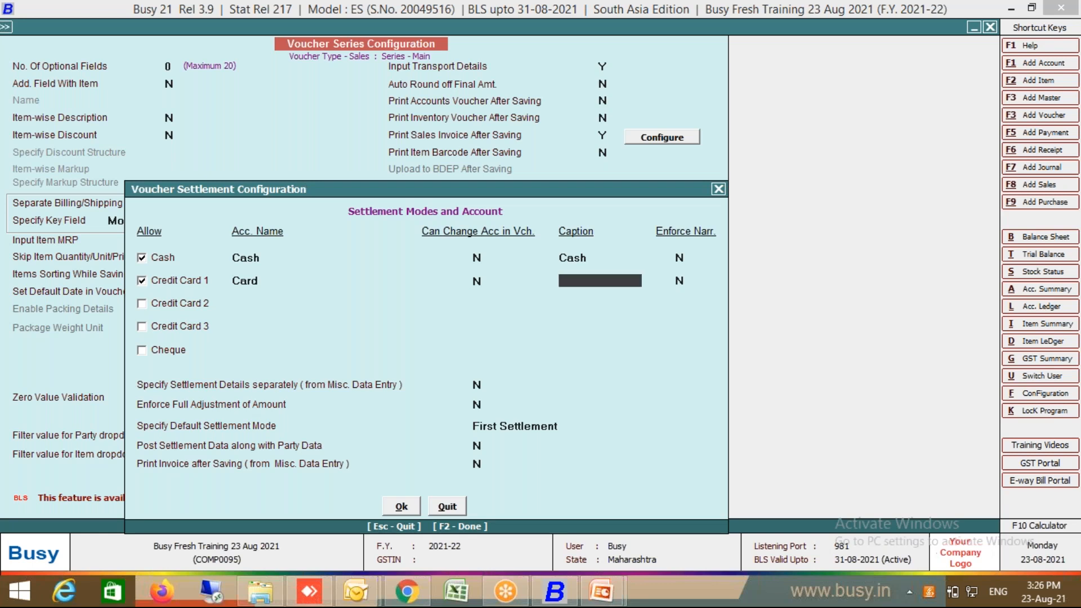
text(Card)
key(Return)
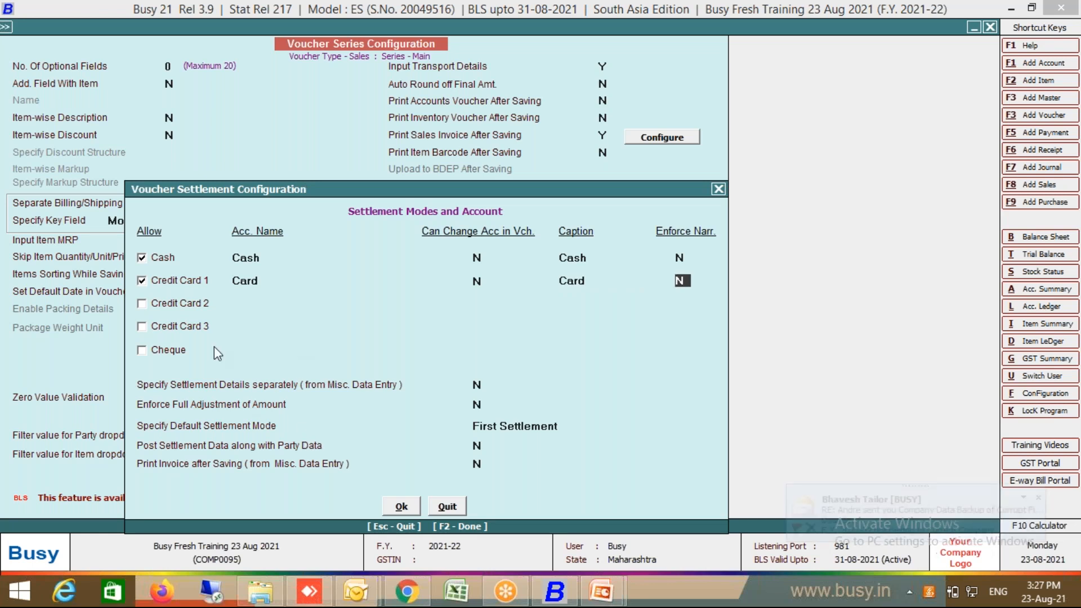
click(165, 353)
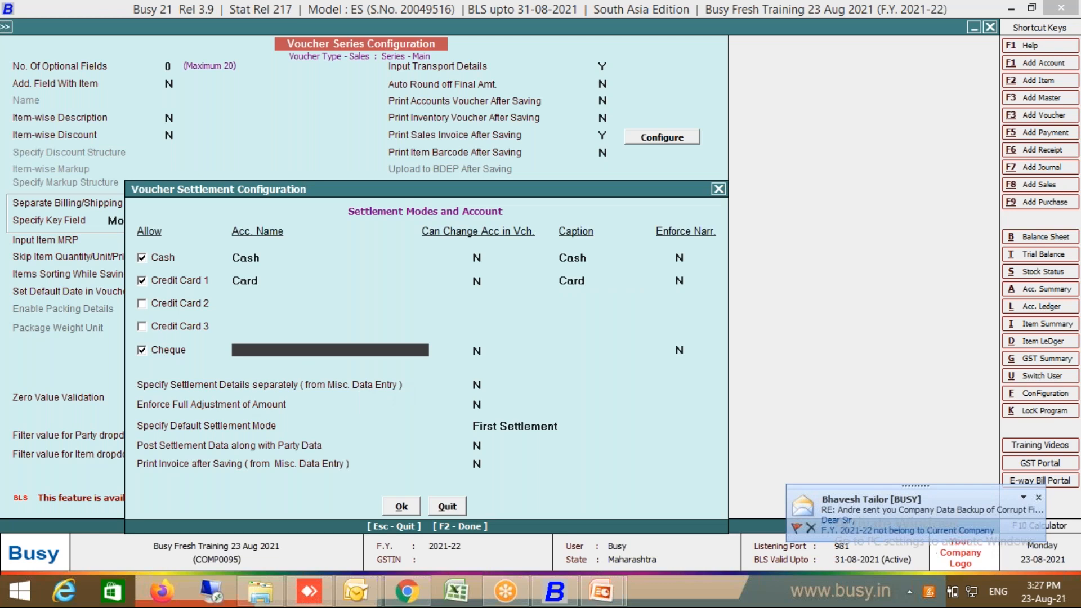
key(F3)
Step: Create a Bank Account ledger under Bank Accounts for the Cheque settlement
text(Bank)
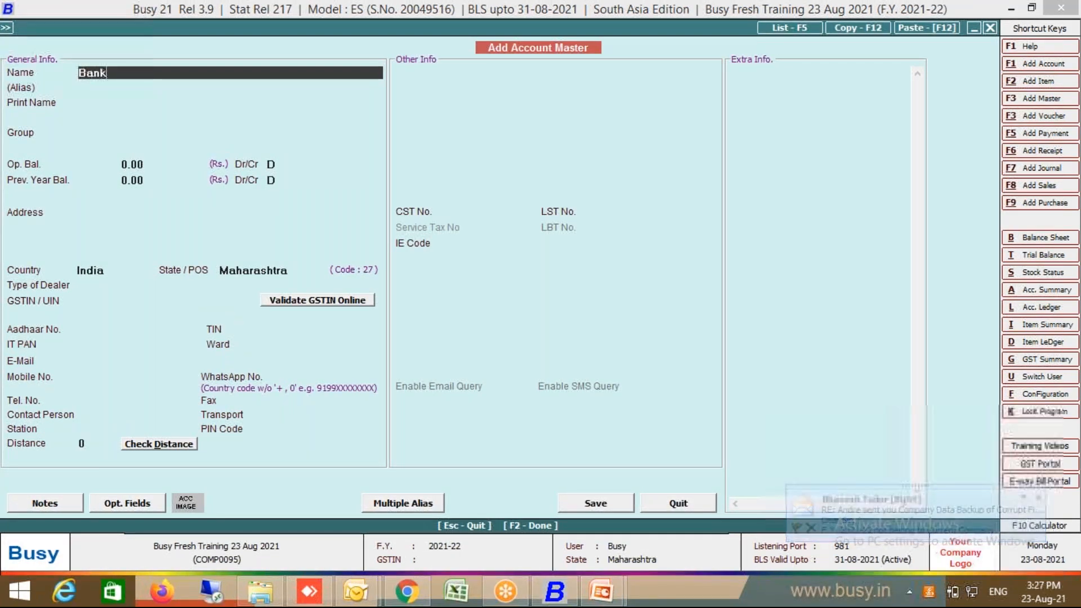
text( A)
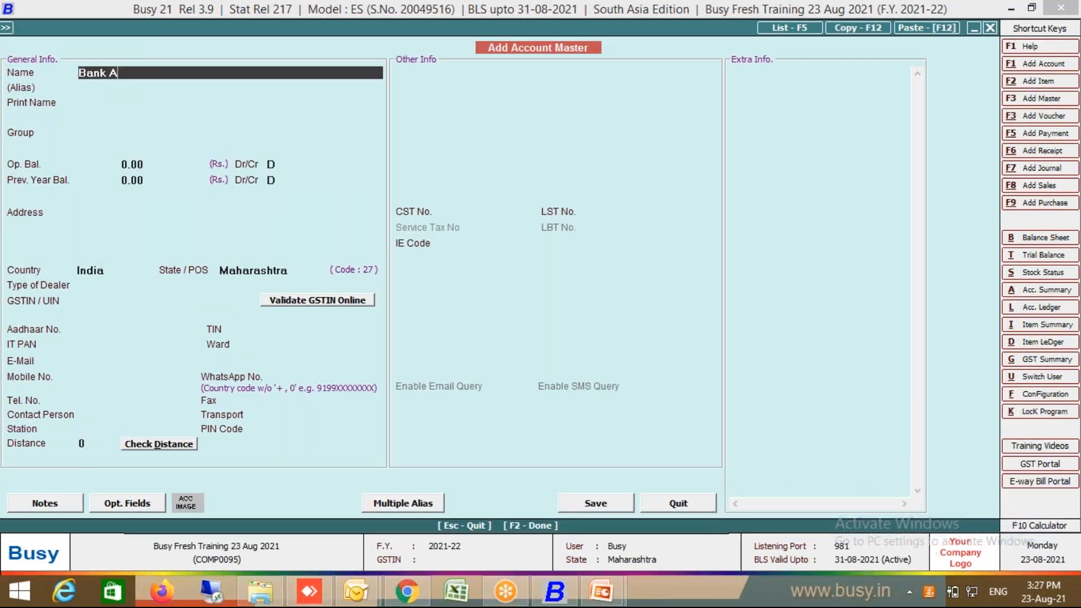
text(ccount)
key(Return)
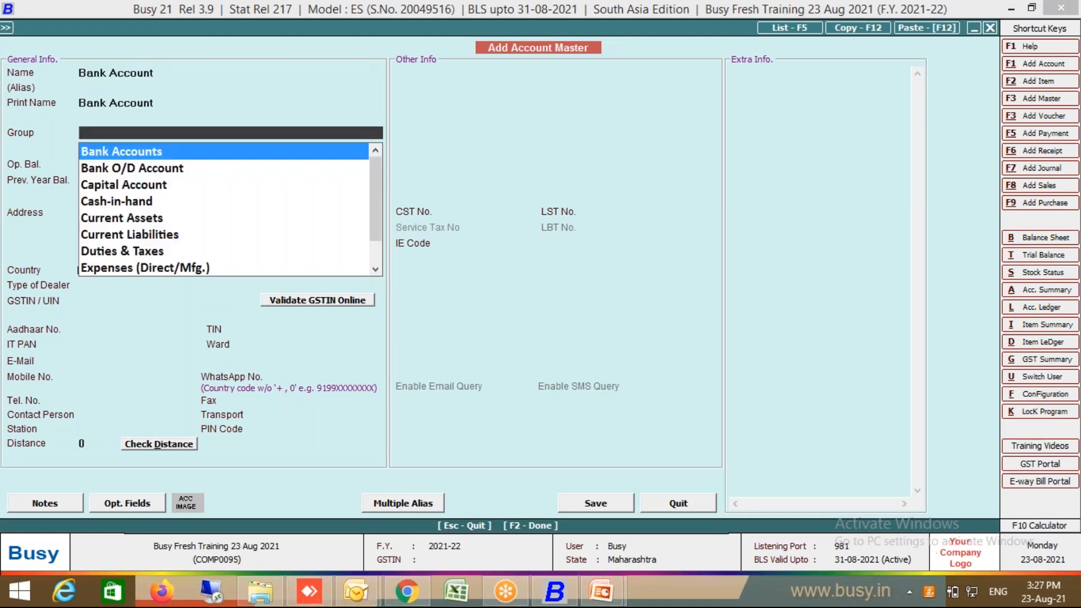
key(Return)
key(Return)
key(F2)
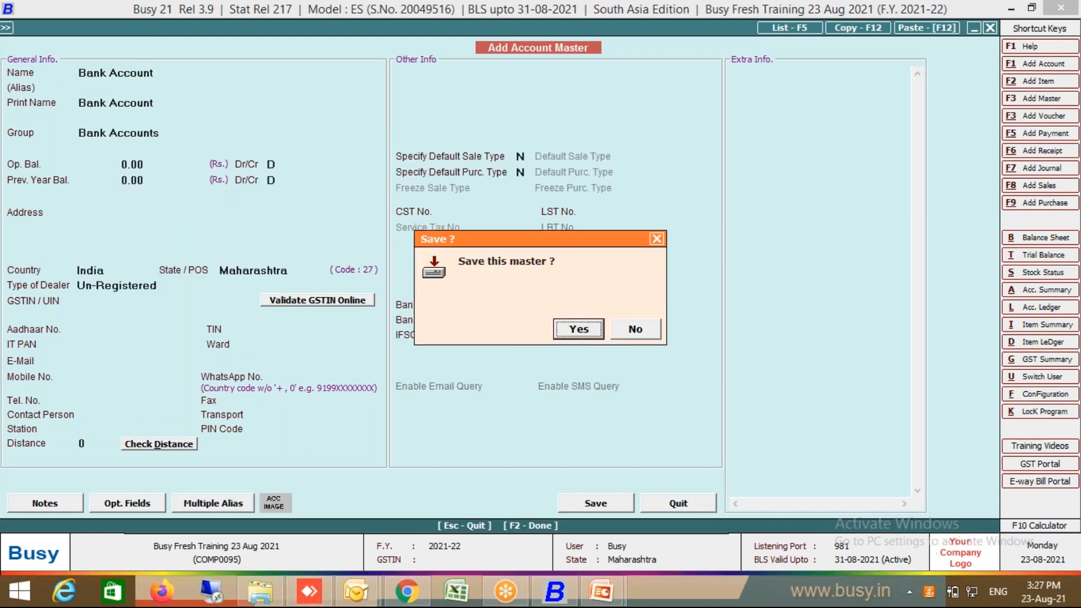
key(Return)
Step: Caption the Cheque row as Bank and allow Credit Card 2 as a settlement mode
key(Return)
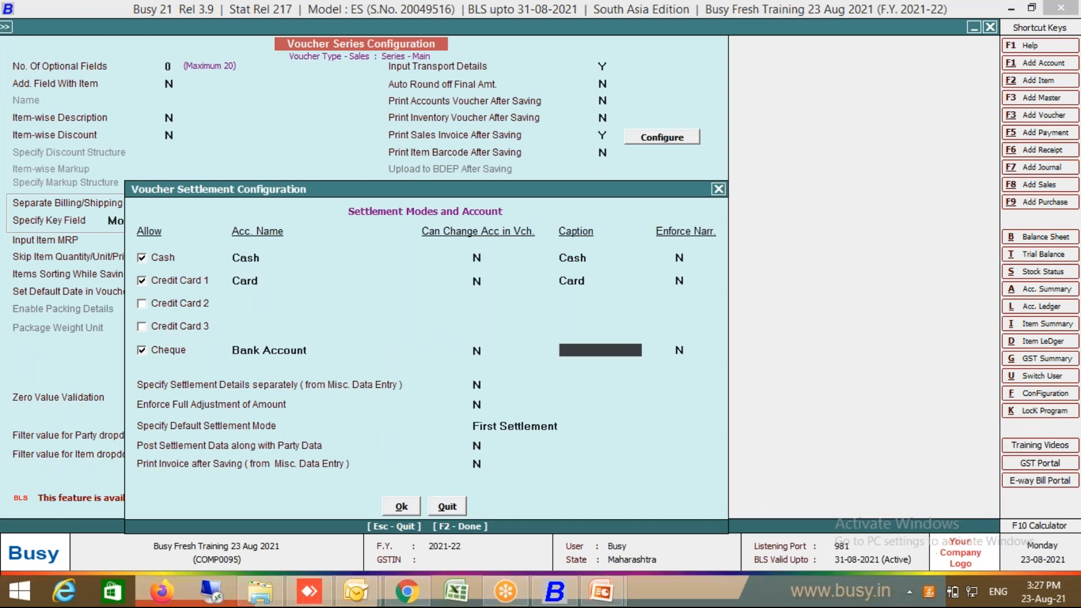
text(Bank)
key(Return)
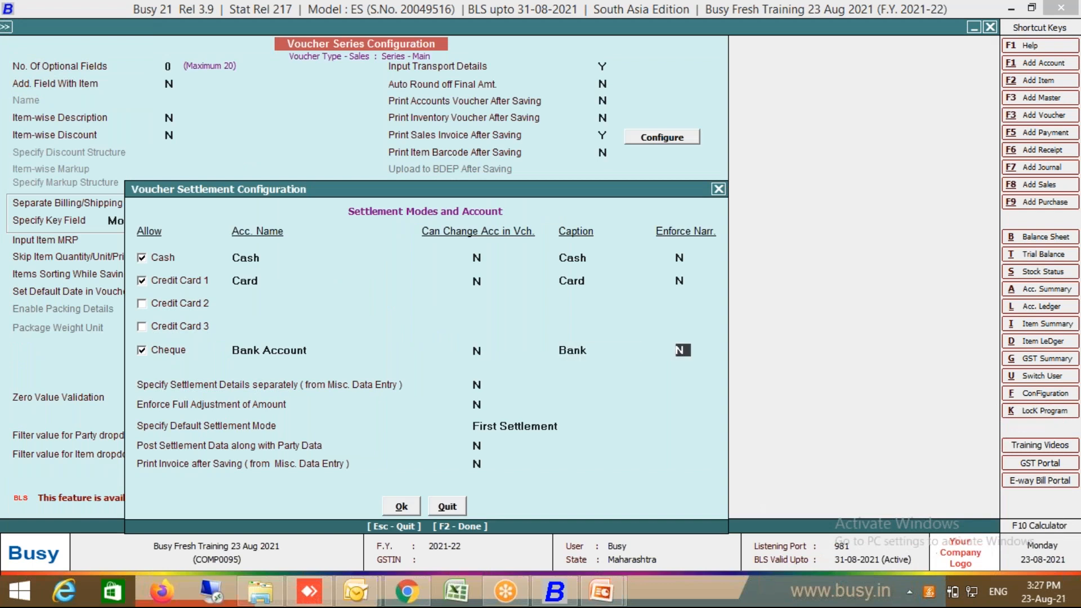
click(179, 307)
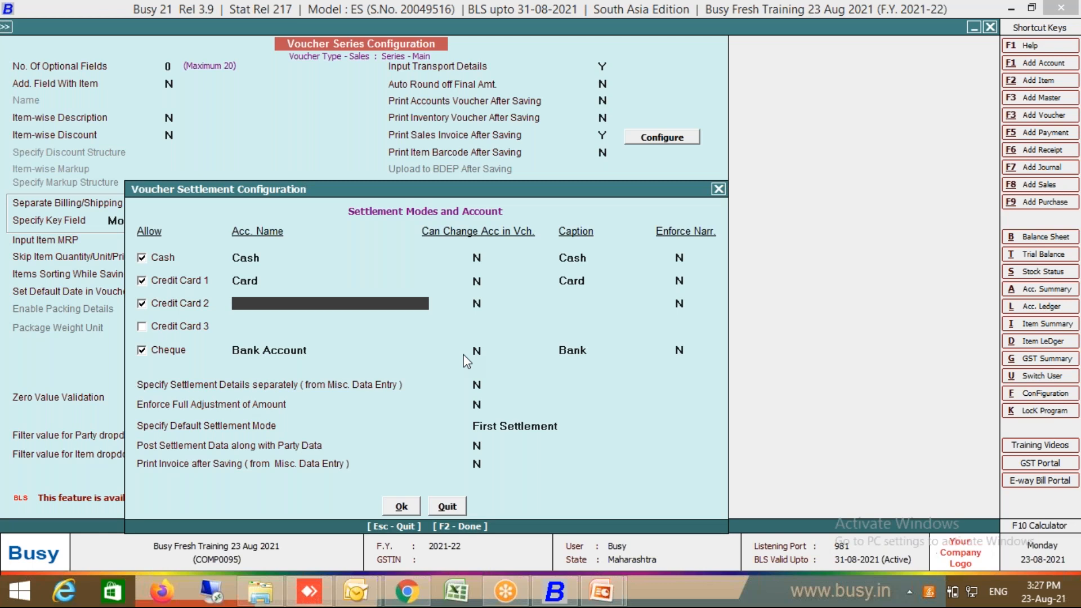
key(XF86AudioRaiseVolume)
Step: Create Bajaj Finance Ac under Sundry Debtors as an unregistered dealer with blank GSTIN
key(alt+F1)
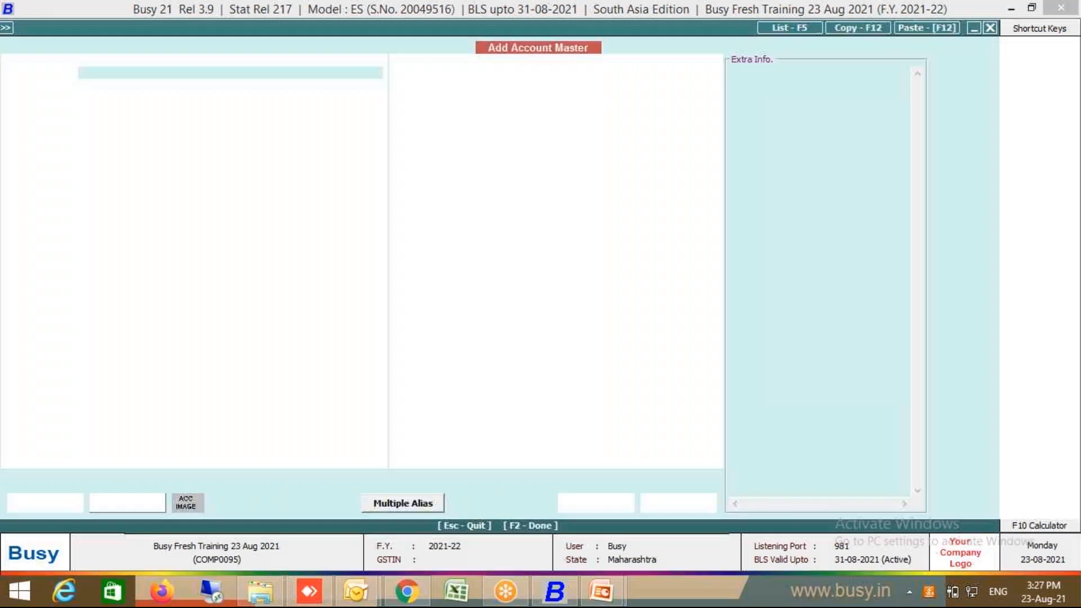
text(Baja)
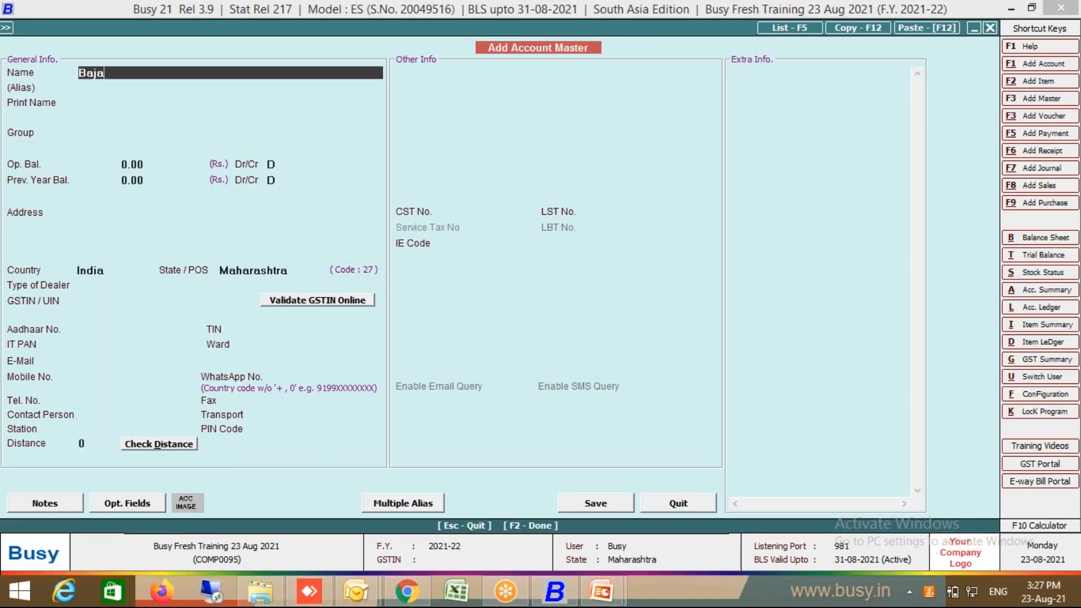
text(j Finance Ac)
key(Return)
key(Return)
key(Return)
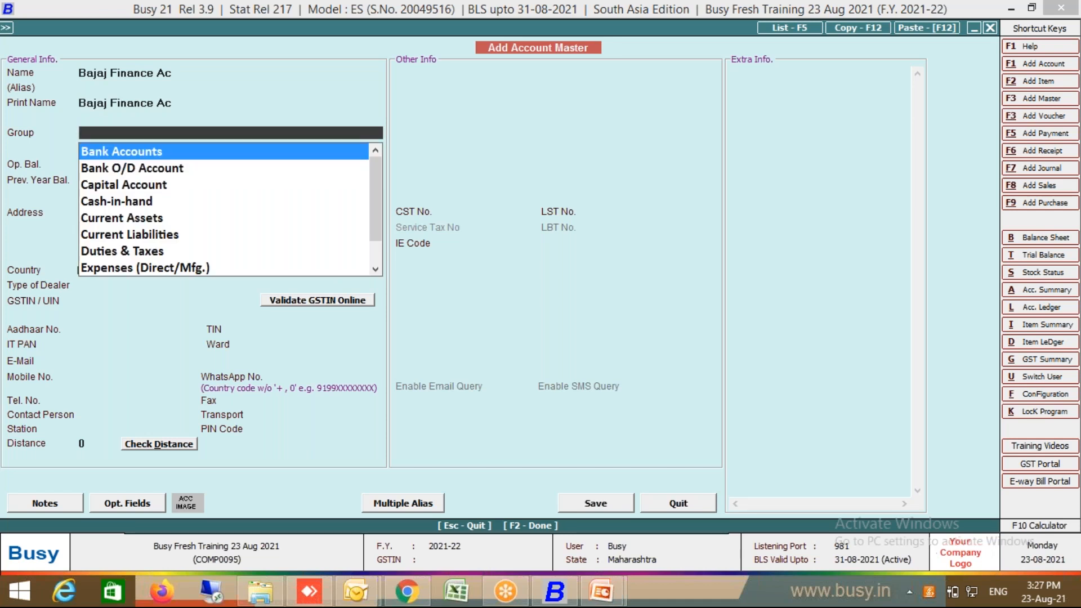
text(sun)
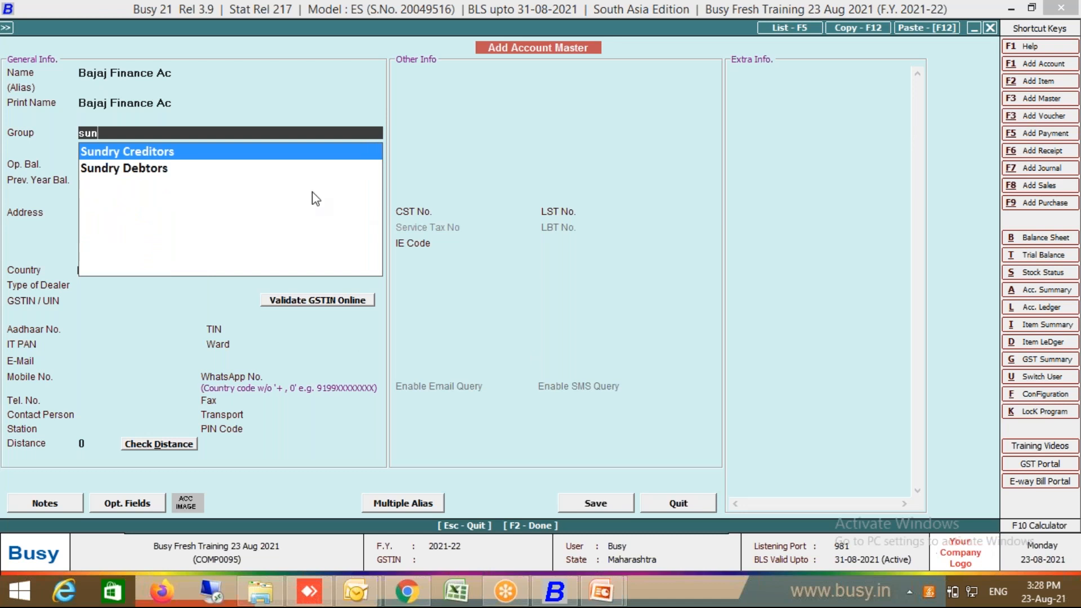
click(167, 169)
key(Return)
key(Return)
key(Return)
key(Return)
key(Return)
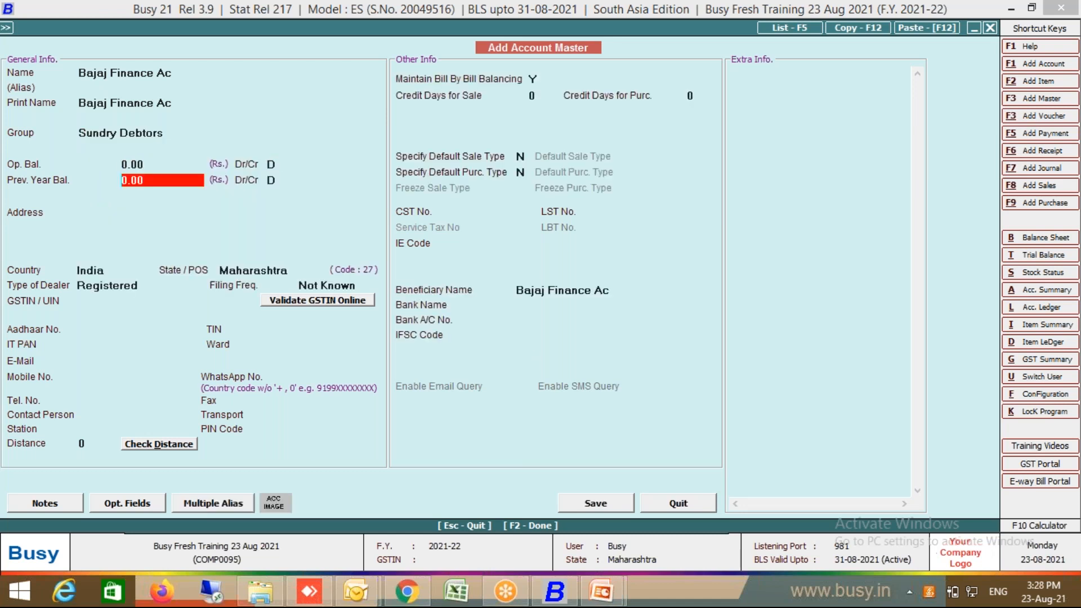
key(Return)
key(Return)
key(Return)
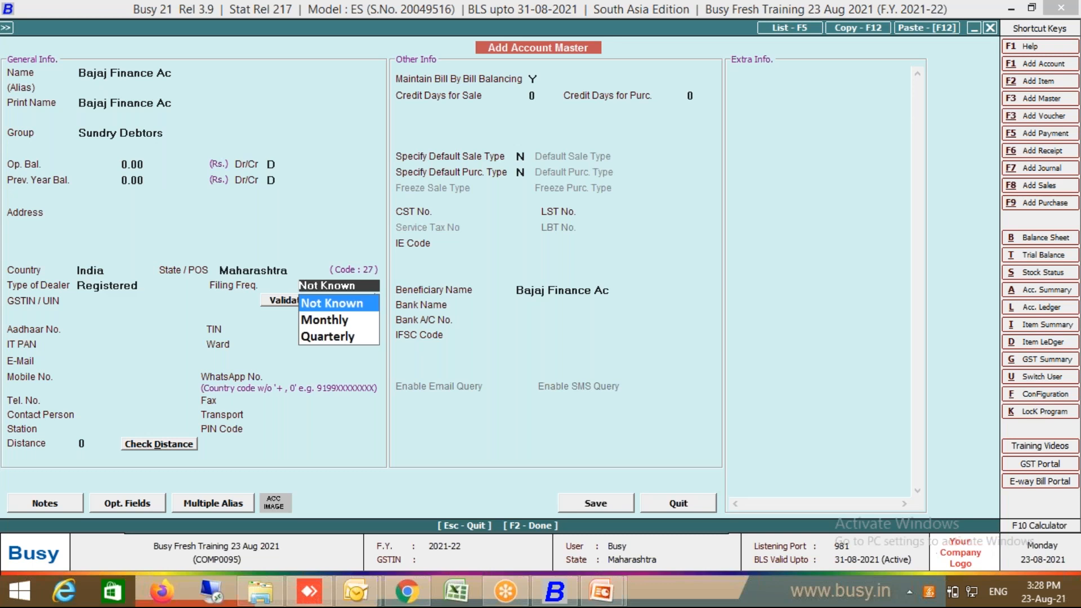
key(Return)
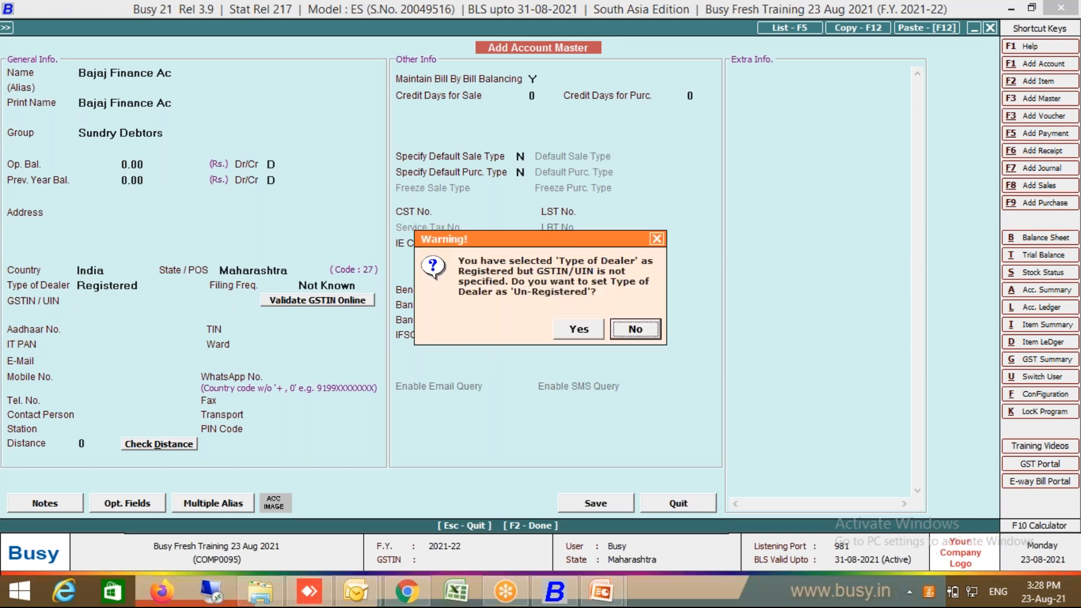
click(568, 332)
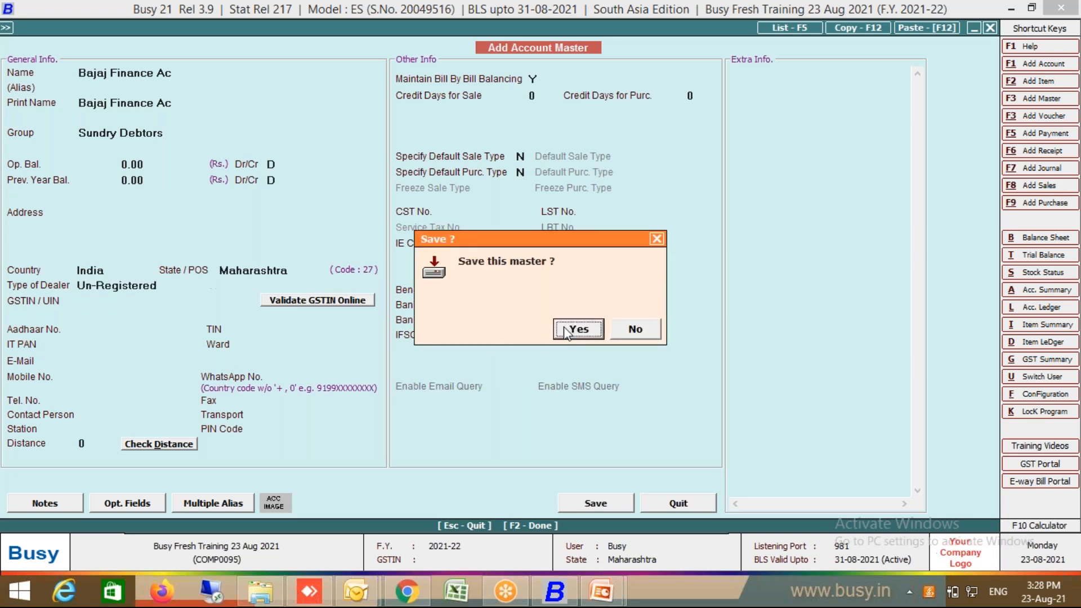
click(568, 331)
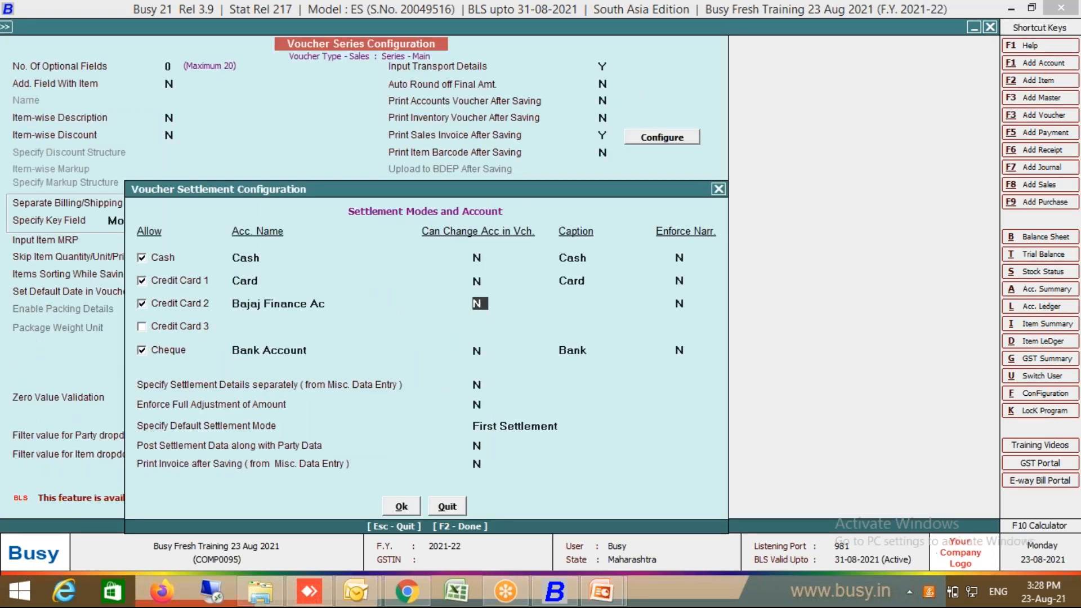
Step: Set Can Change Acc to Y with caption Fin, and save the series configuration
text(y)
key(Return)
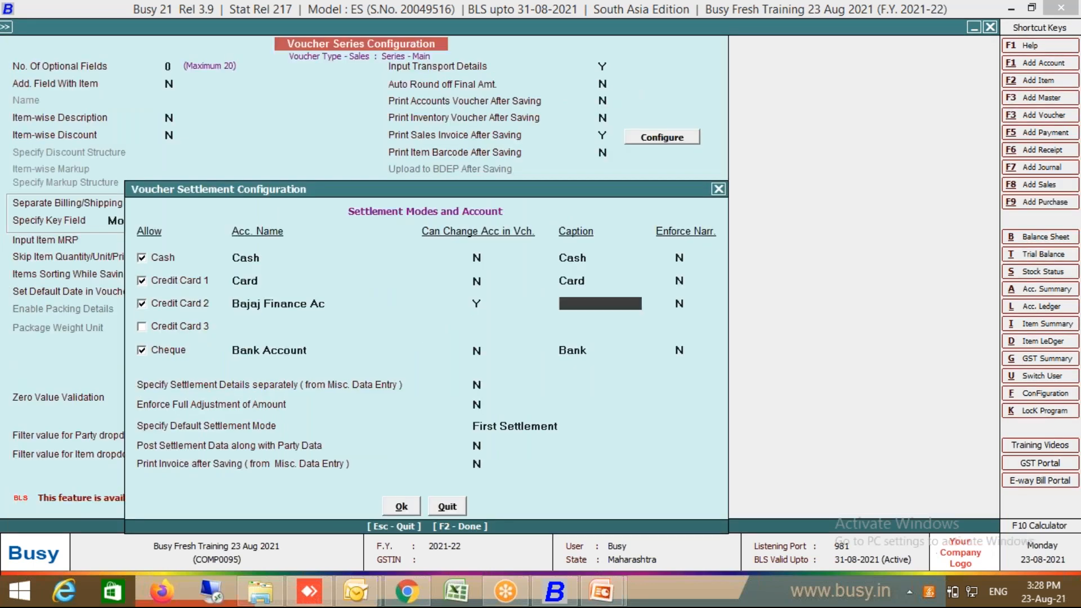
text(Fin)
key(Return)
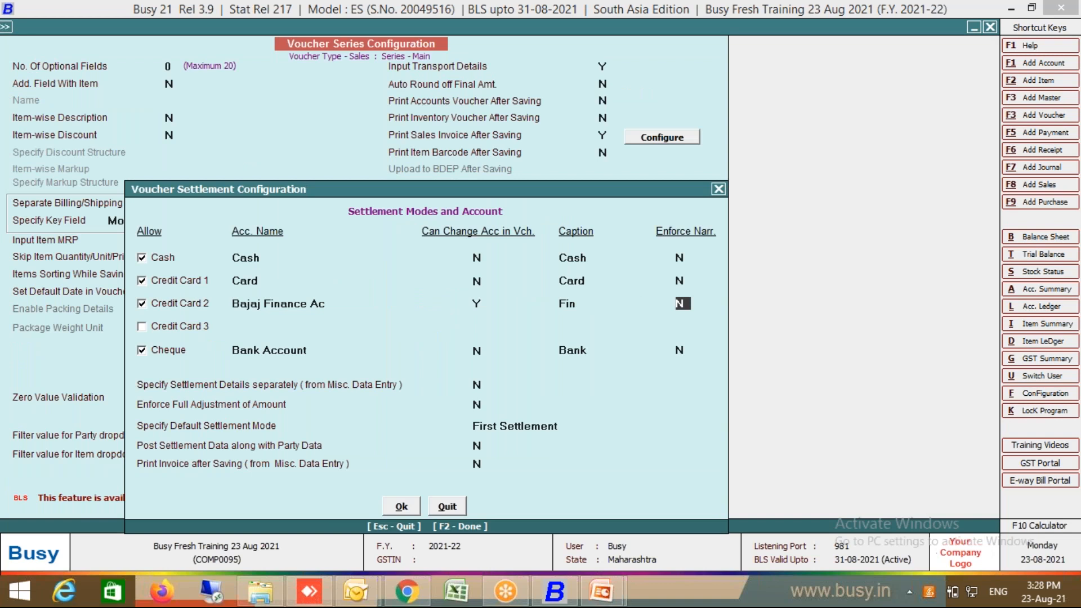
key(Return)
key(F2)
key(Return)
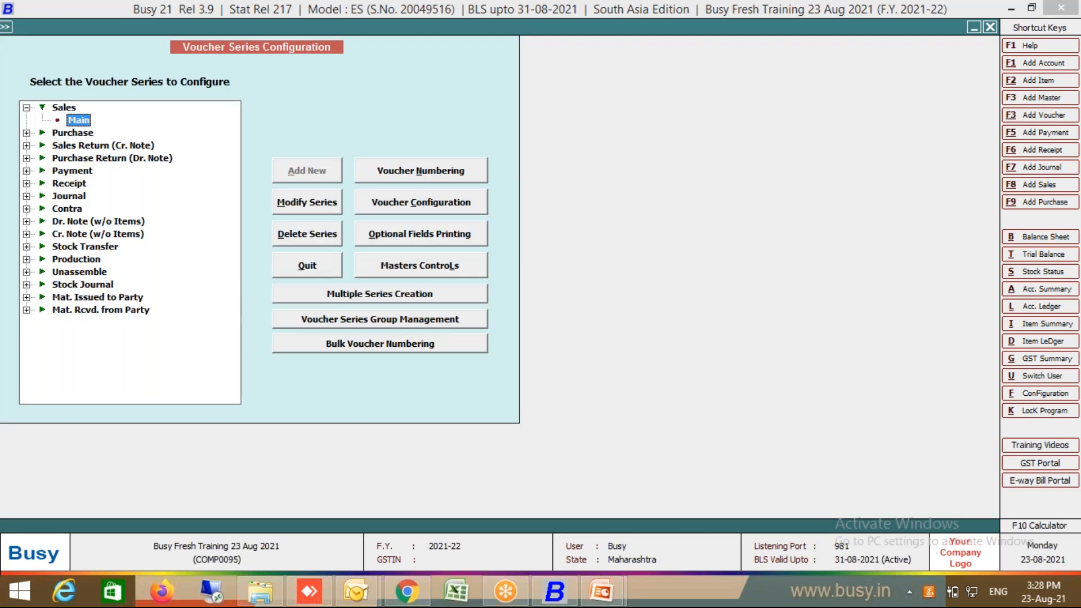
Step: Start a new sales voucher and create party Customer 2 under Sundry Debtors as Un-Registered
key(Escape)
key(Escape)
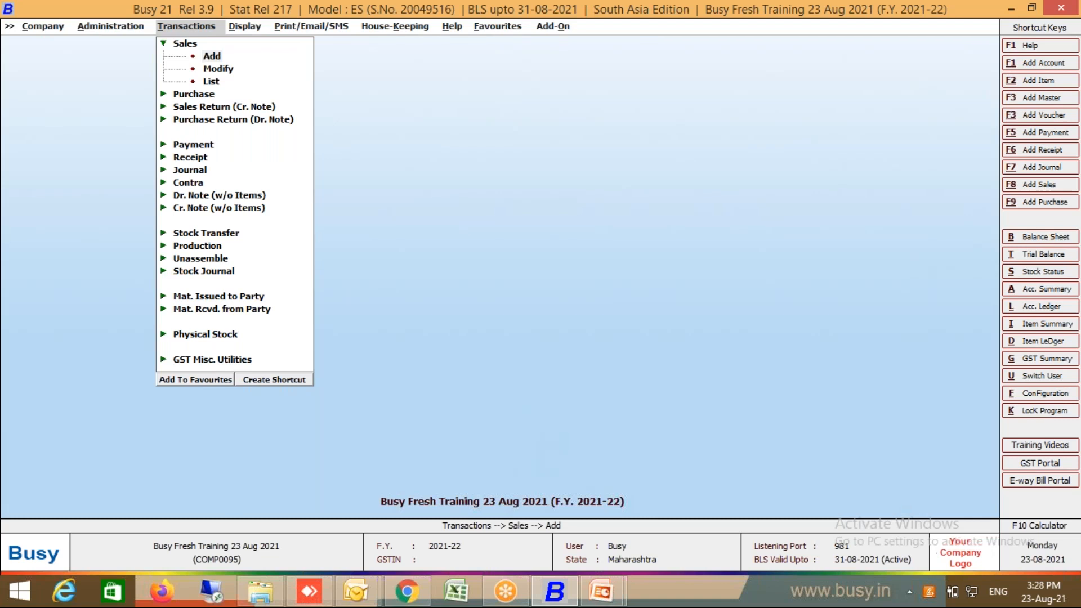
key(Return)
key(Return)
key(Return)
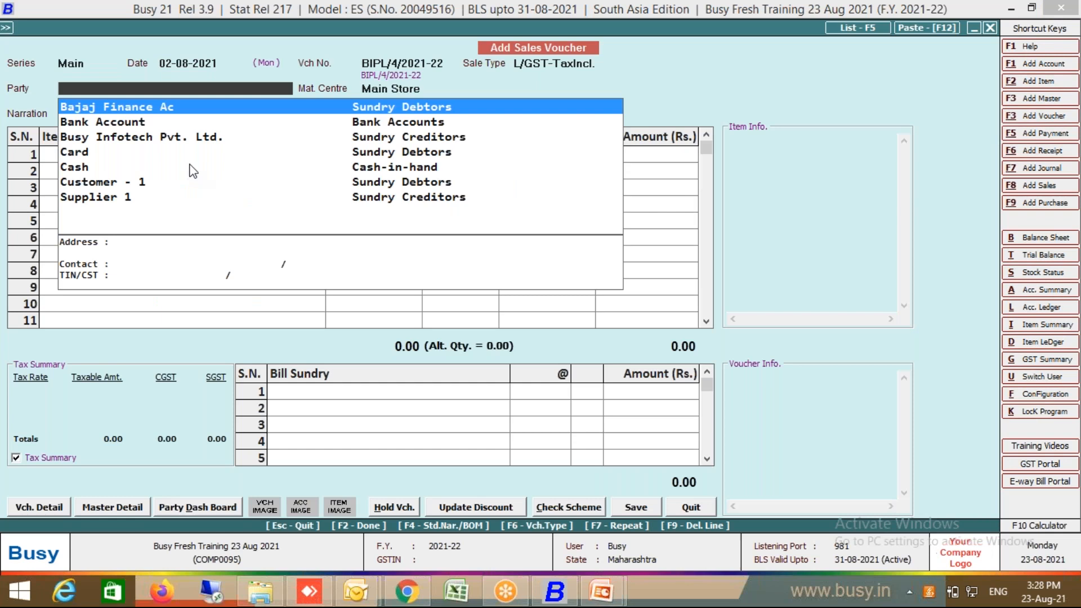
key(F3)
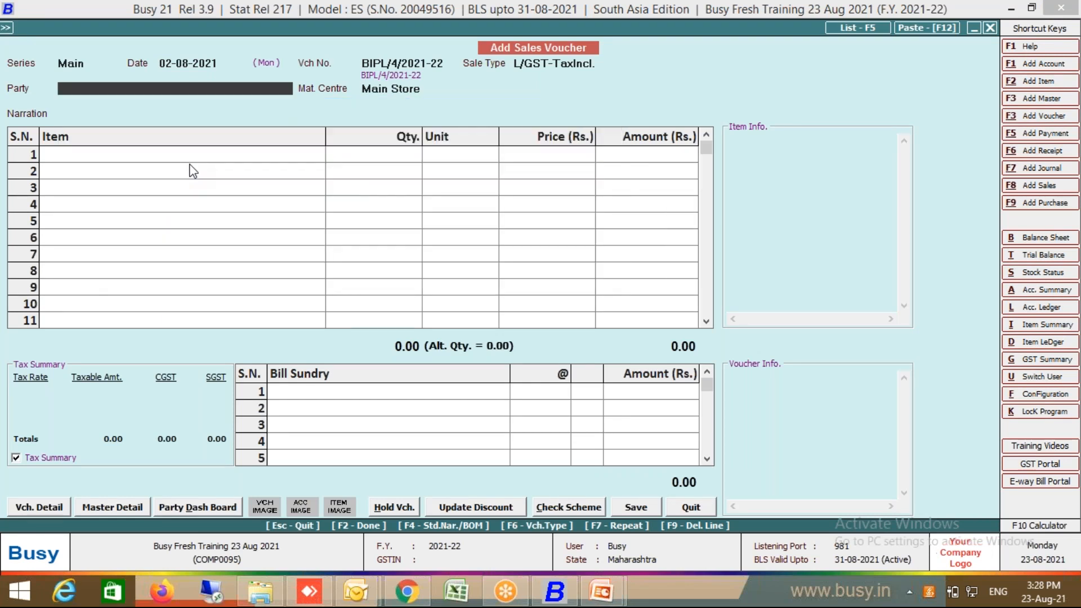
text(Customer 2)
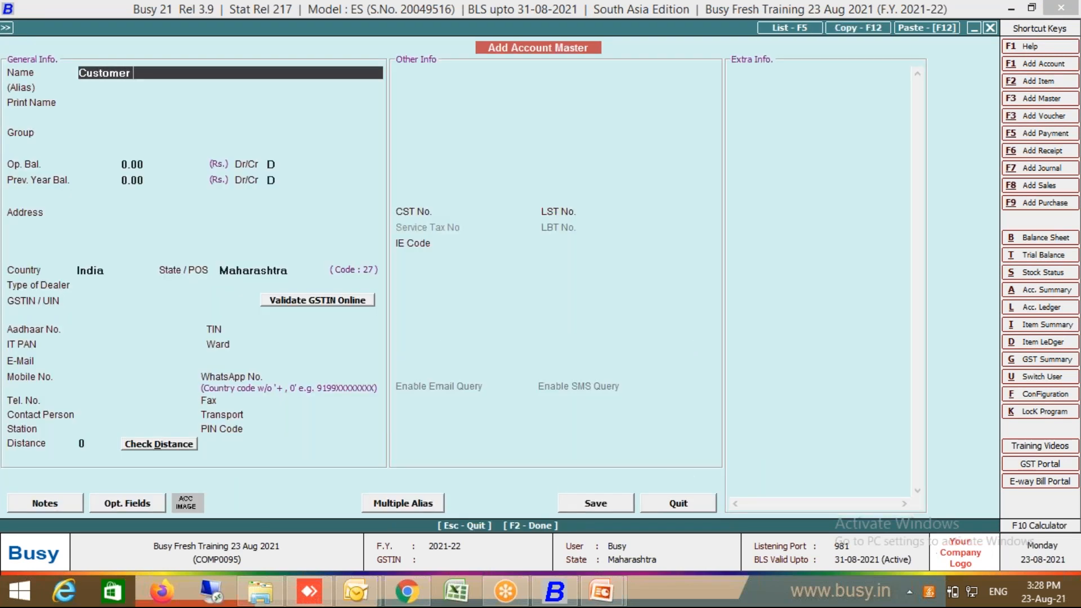
key(Return)
key(Return)
key(Return)
text(su)
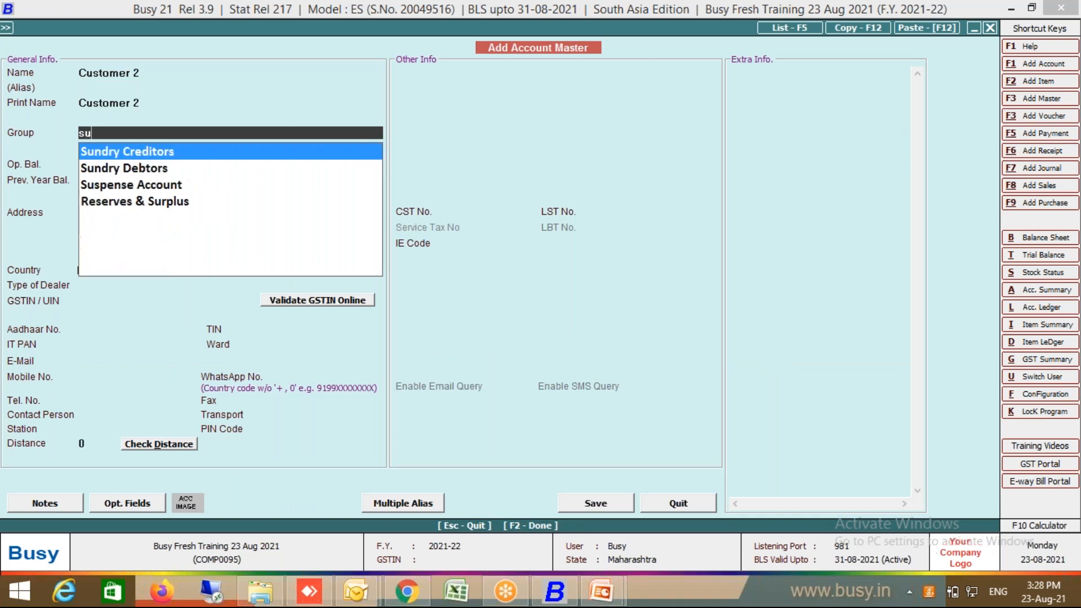
double_click(180, 169)
key(Return)
key(Return)
key(Return)
key(F2)
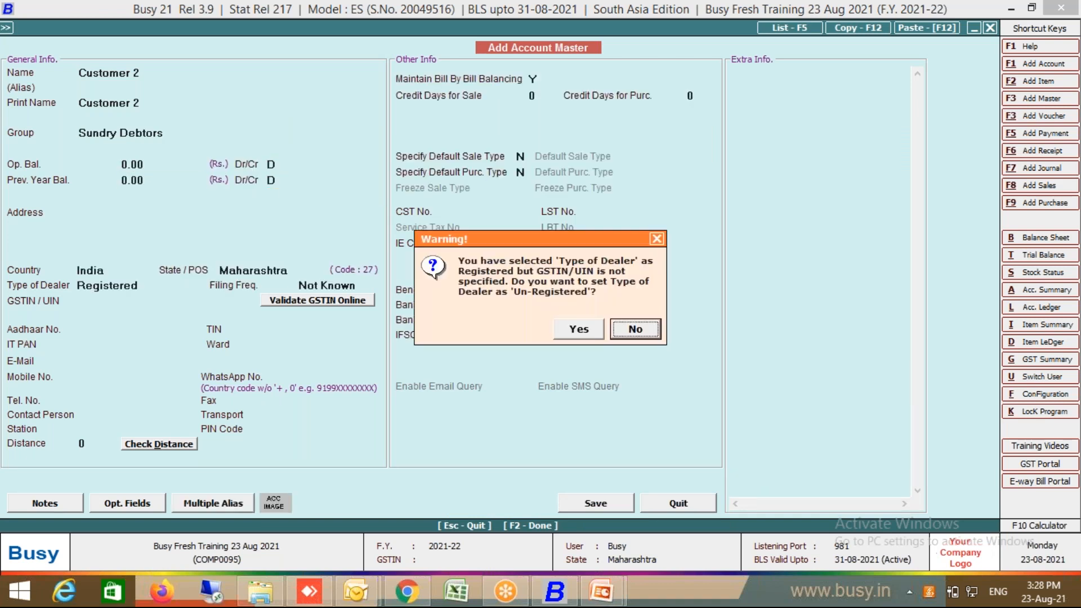
click(584, 331)
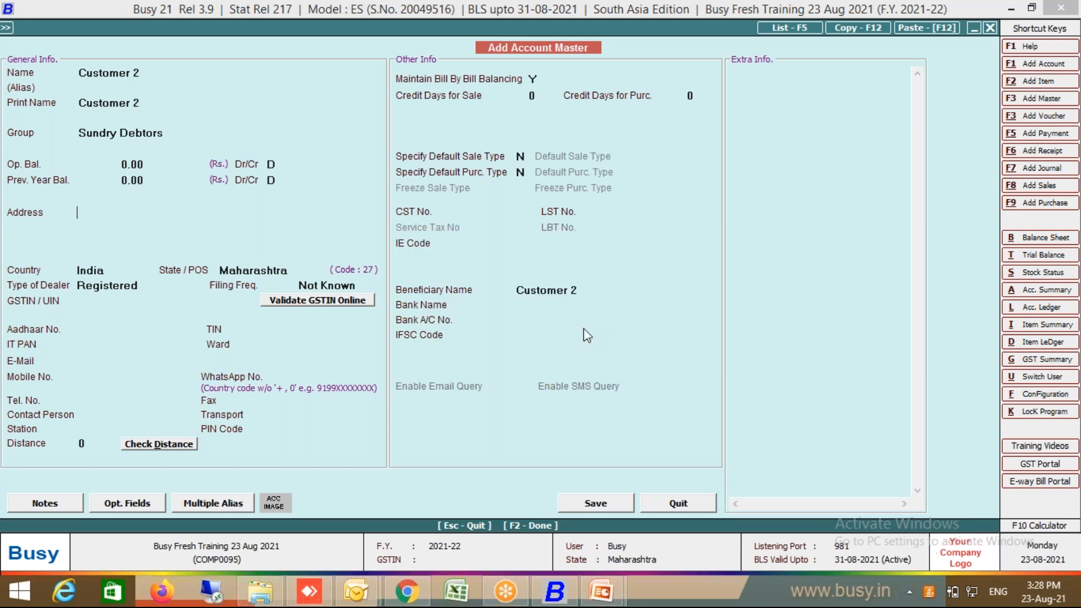
click(578, 330)
key(Return)
key(Return)
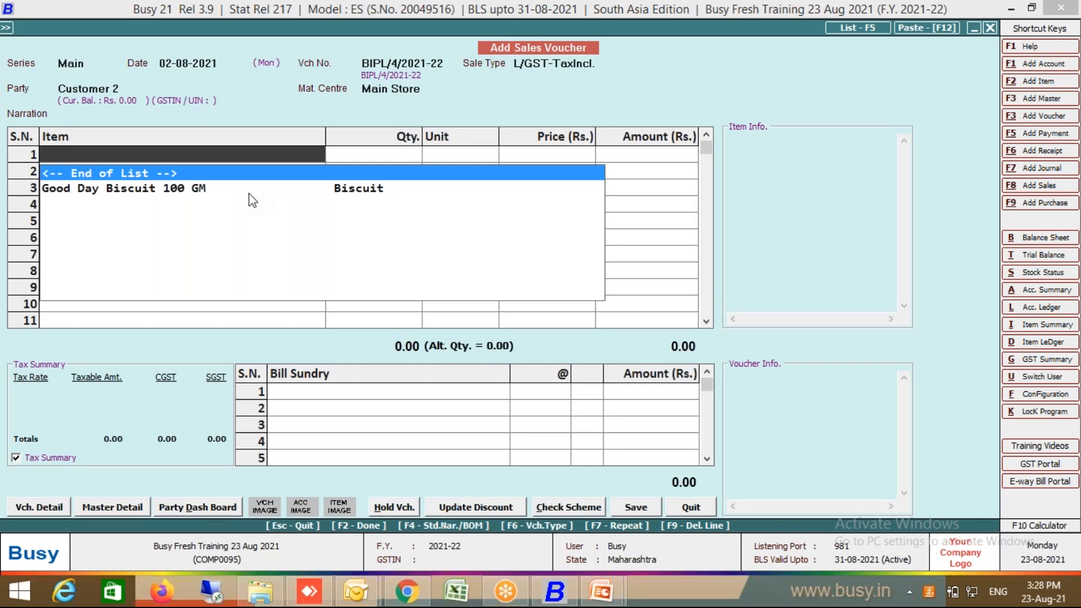
Step: Enter 1 Pkt of Good Day Biscuit 100 GM at 300.00, then proceed to amount settlement
click(250, 190)
key(Return)
text(1)
key(Return)
key(Return)
key(Return)
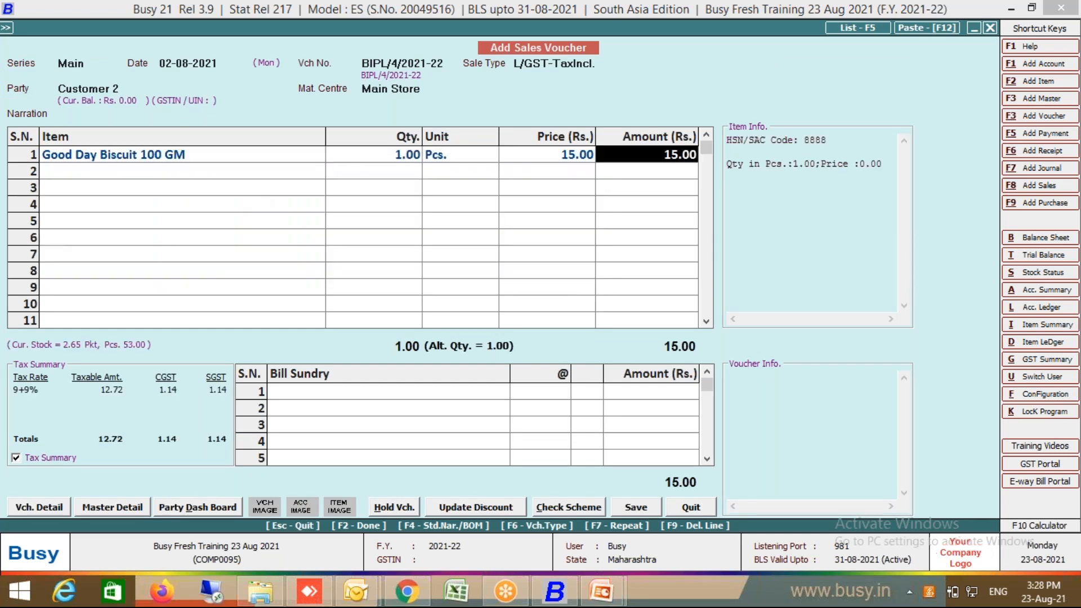
click(459, 153)
key(Return)
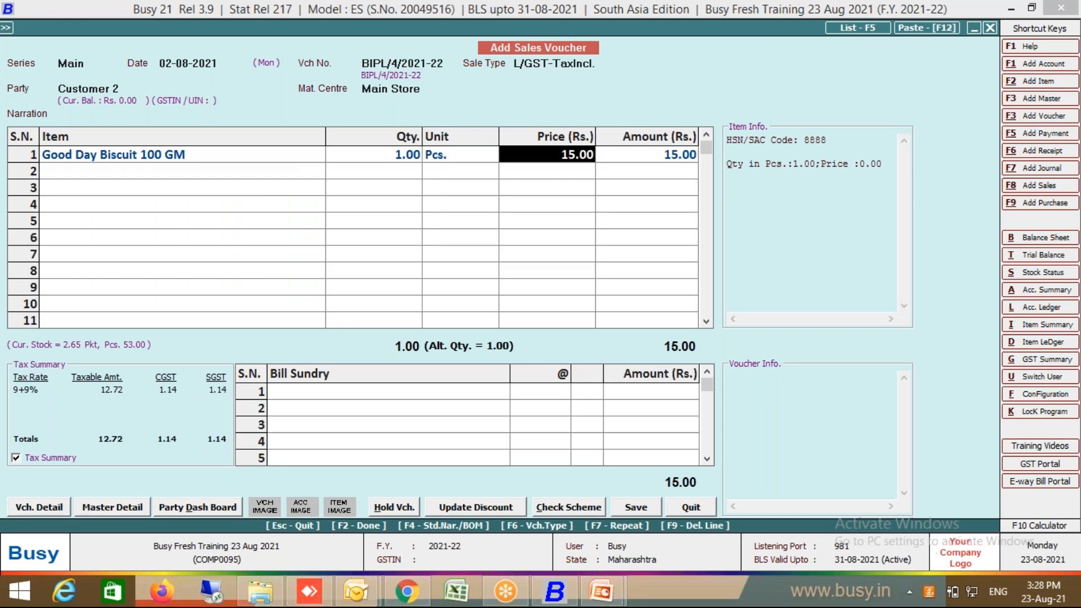
key(Left)
text(p)
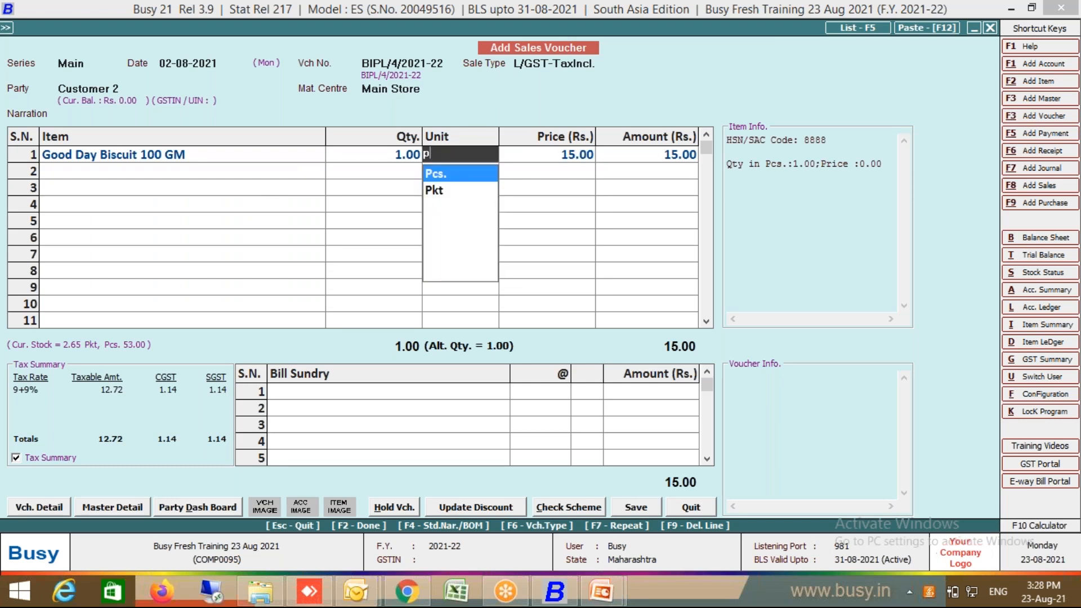
click(434, 192)
key(Return)
key(Return)
key(Return)
key(Return)
key(Return)
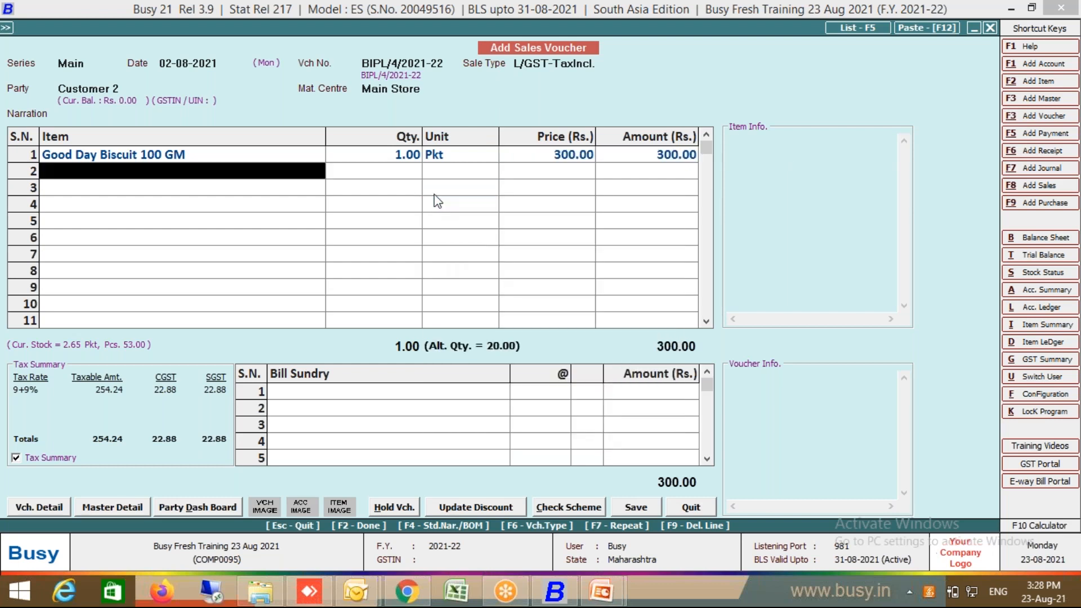
key(Return)
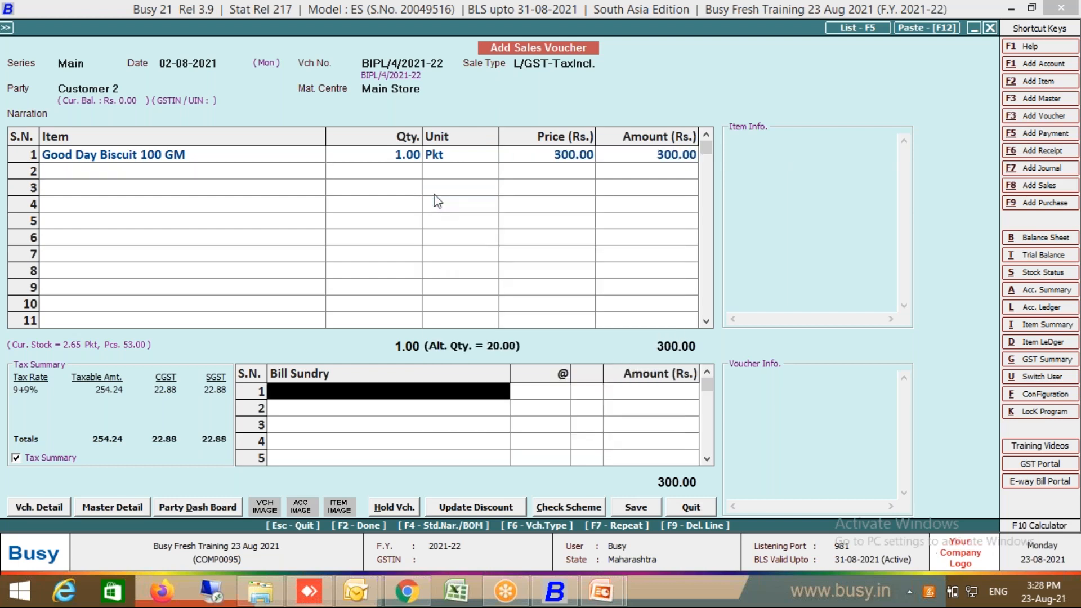
key(Return)
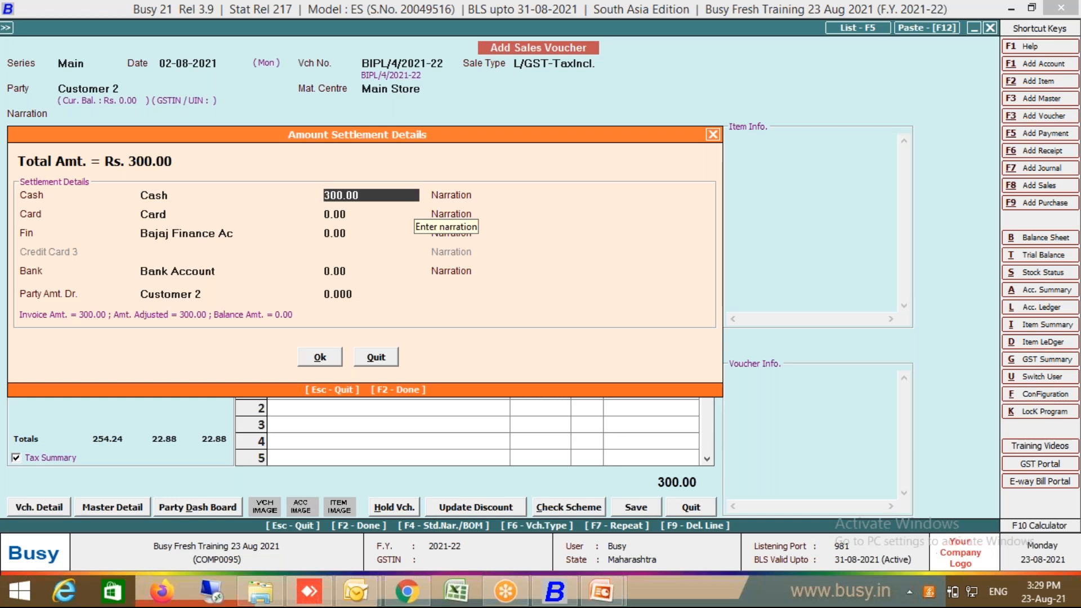
Step: Settle 80.00 in Cash, 0 on Card, Fin and Bank, leaving 220.00 on the party
text(80)
key(Return)
key(Return)
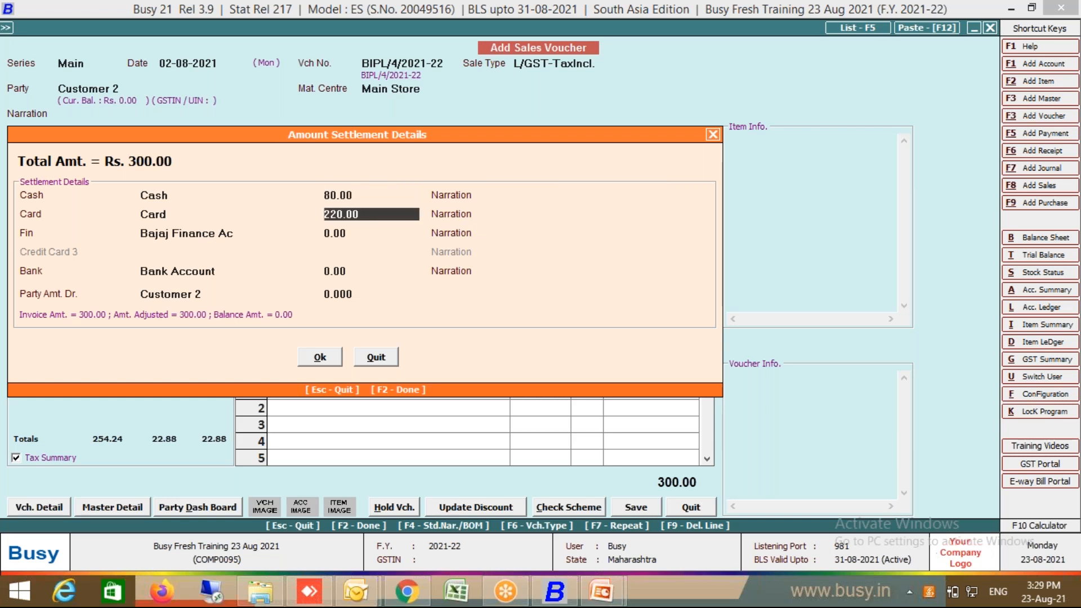
text(0)
key(Return)
key(Return)
text(0)
key(Return)
key(Return)
key(Return)
key(shift+Tab)
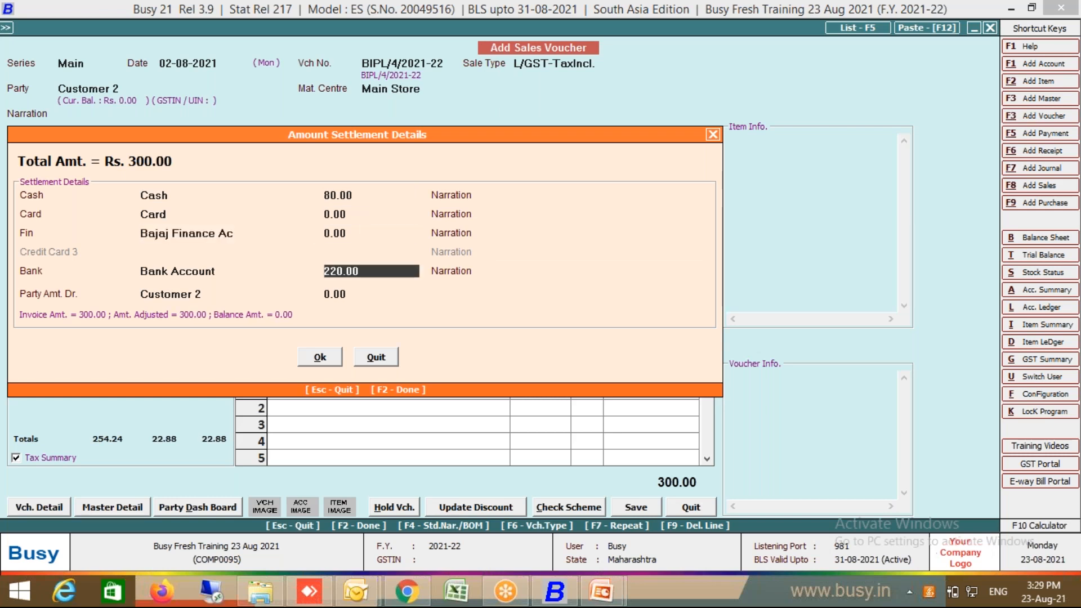
text(0)
key(Return)
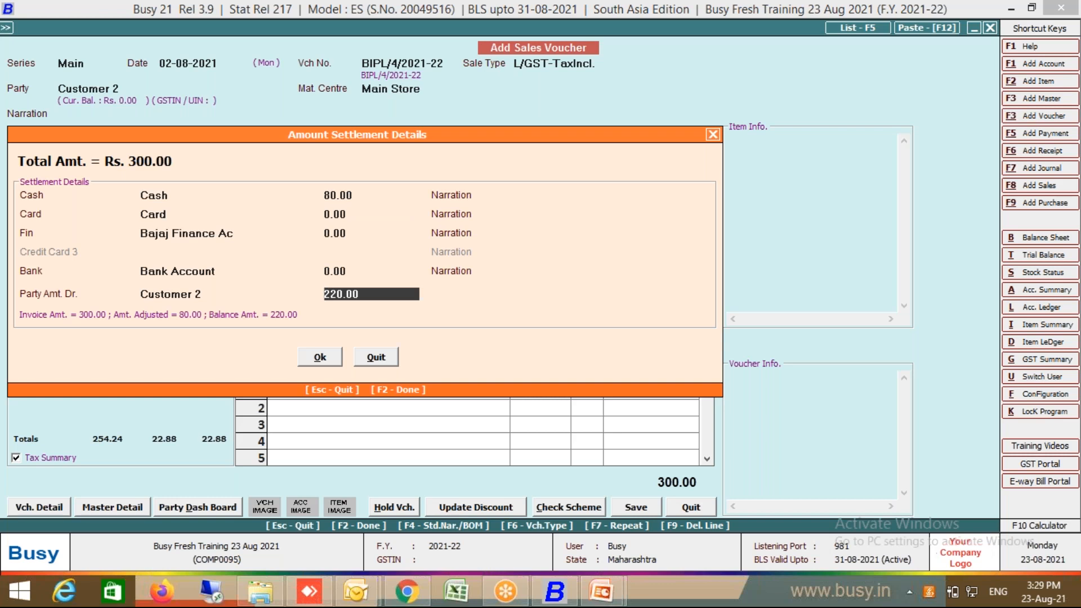
key(Return)
Step: Save the voucher as a new bill reference without printing the invoice
key(Return)
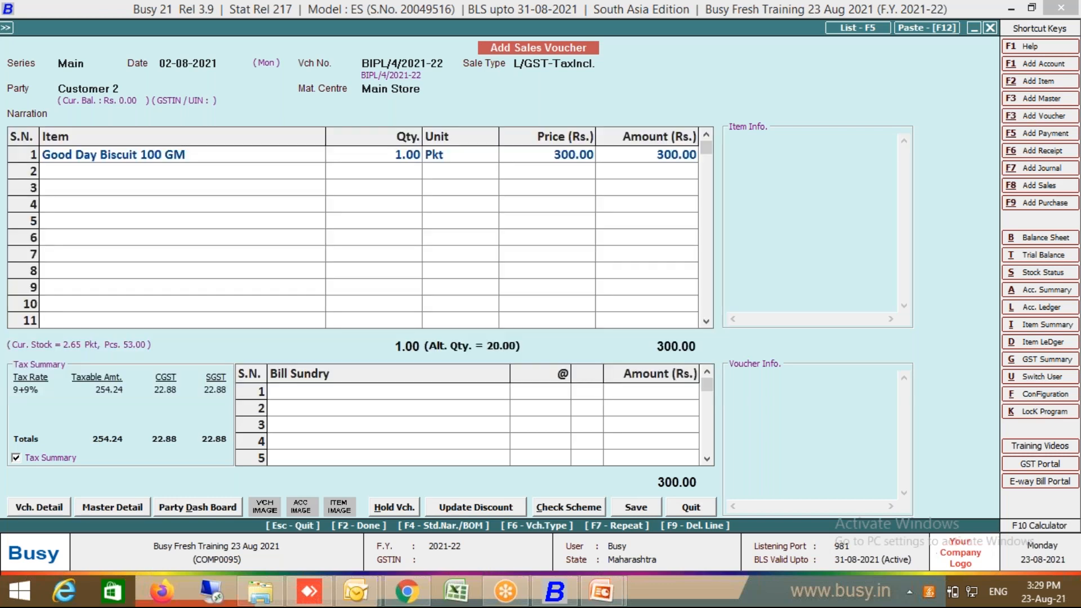
key(F2)
key(Return)
key(Escape)
Step: Open the account ledger for Customer - 1 and view its sale voucher
key(Escape)
key(Escape)
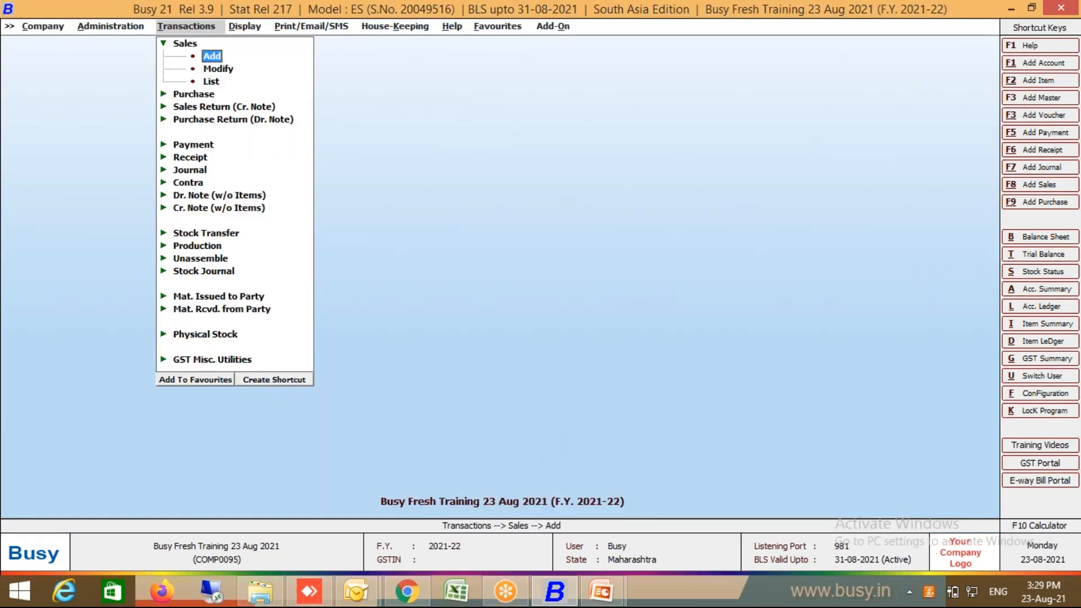
key(Escape)
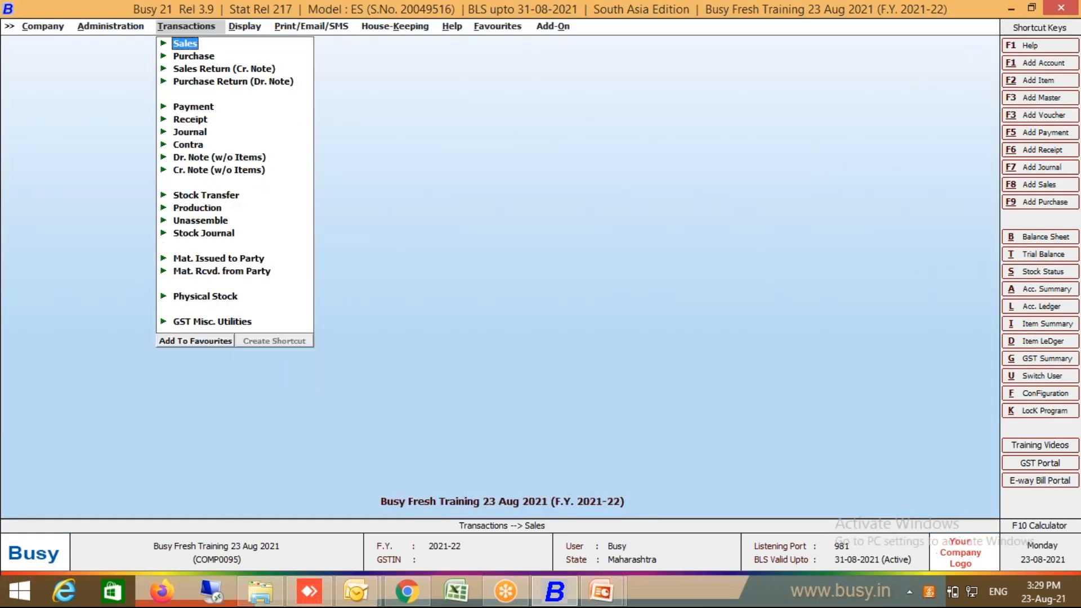
key(alt+l)
text(cus)
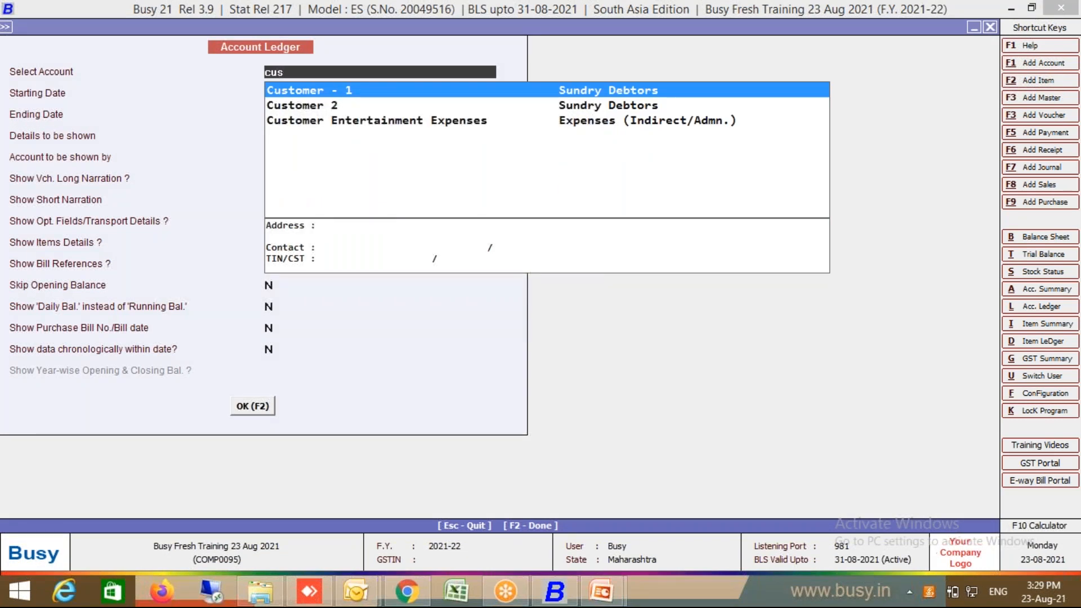
key(Return)
key(F2)
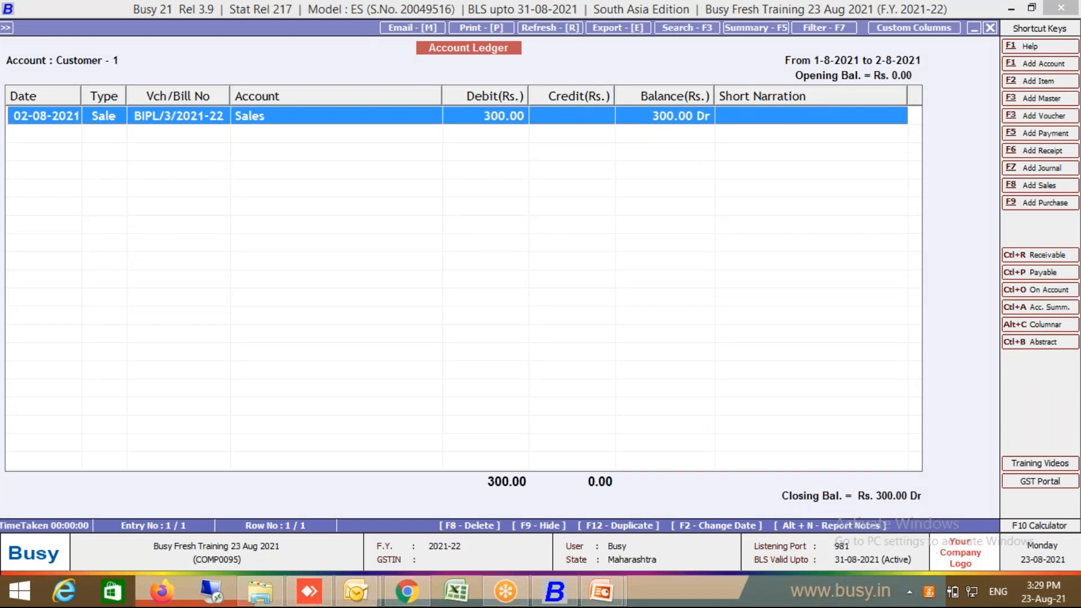
key(Return)
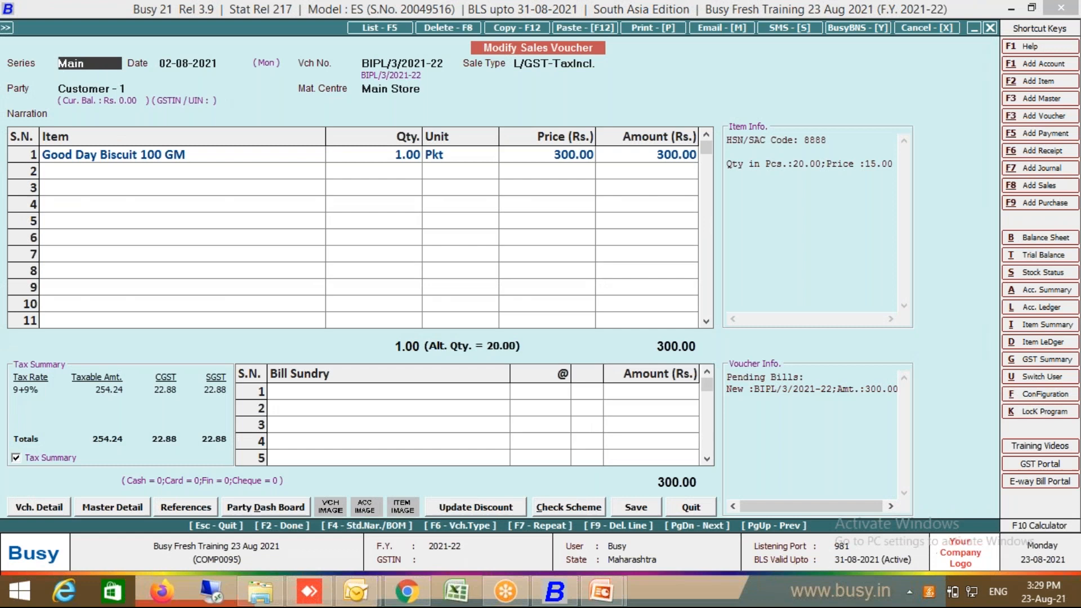
key(Escape)
key(Escape)
Step: Open Customer 2's ledger showing the 220.00 Dr BIPL/4/2021-22 sale, and view that voucher
text(cust)
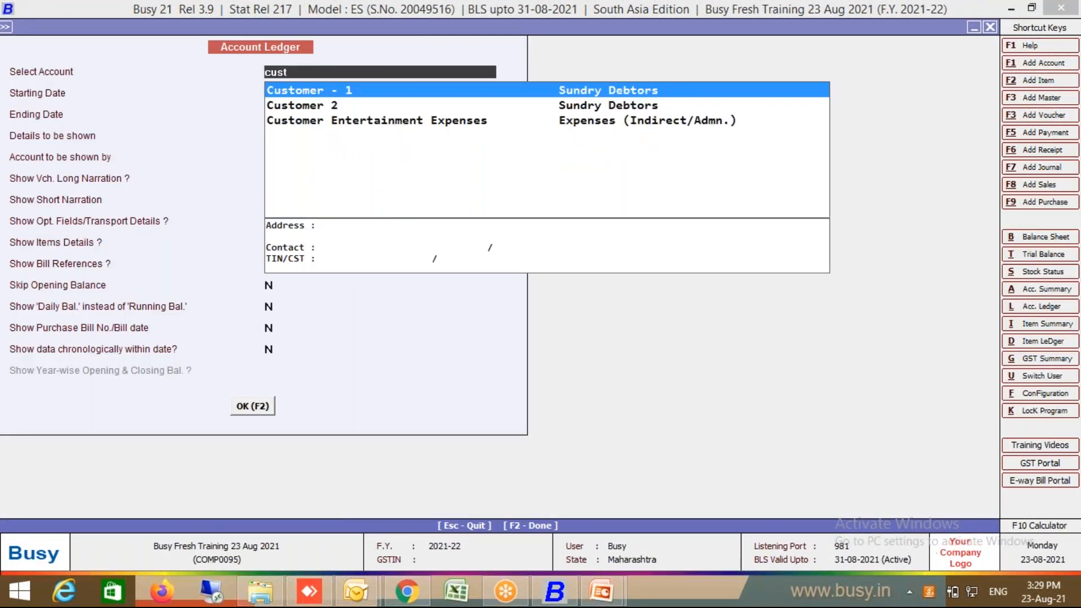
double_click(340, 103)
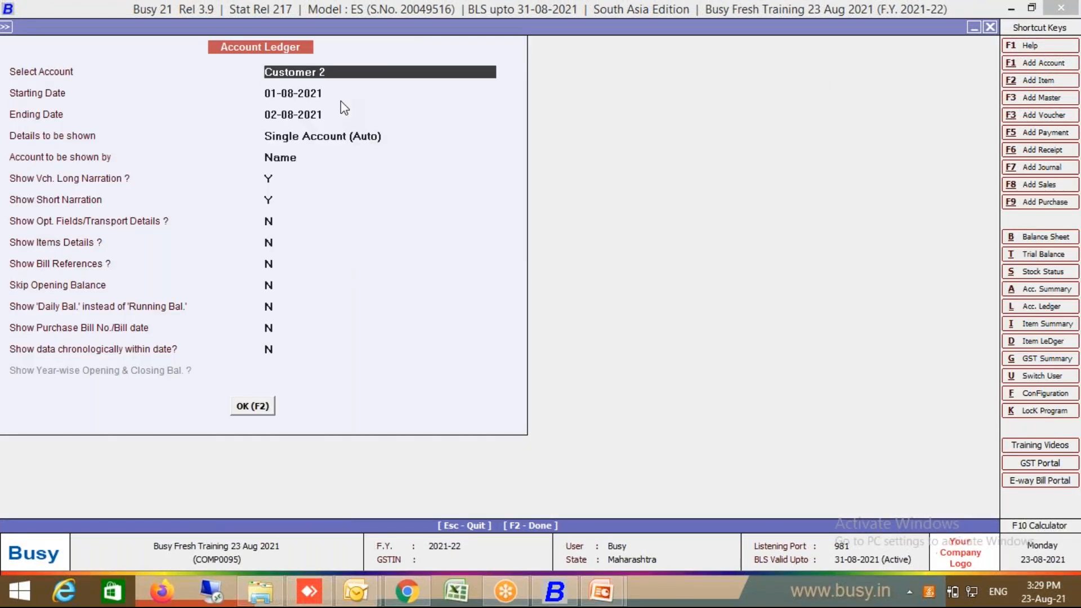
key(F2)
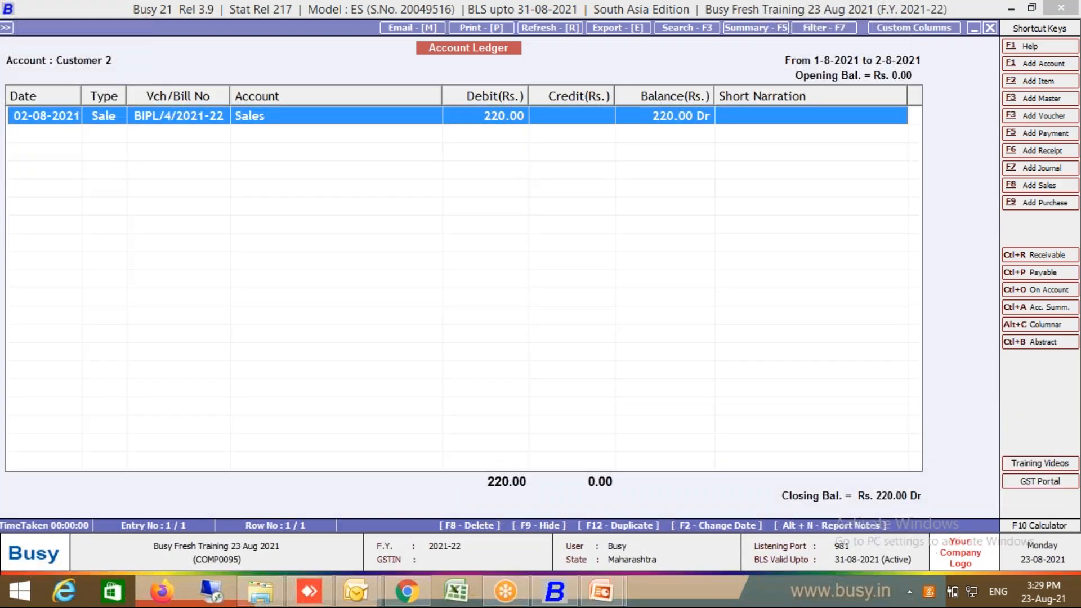
key(Return)
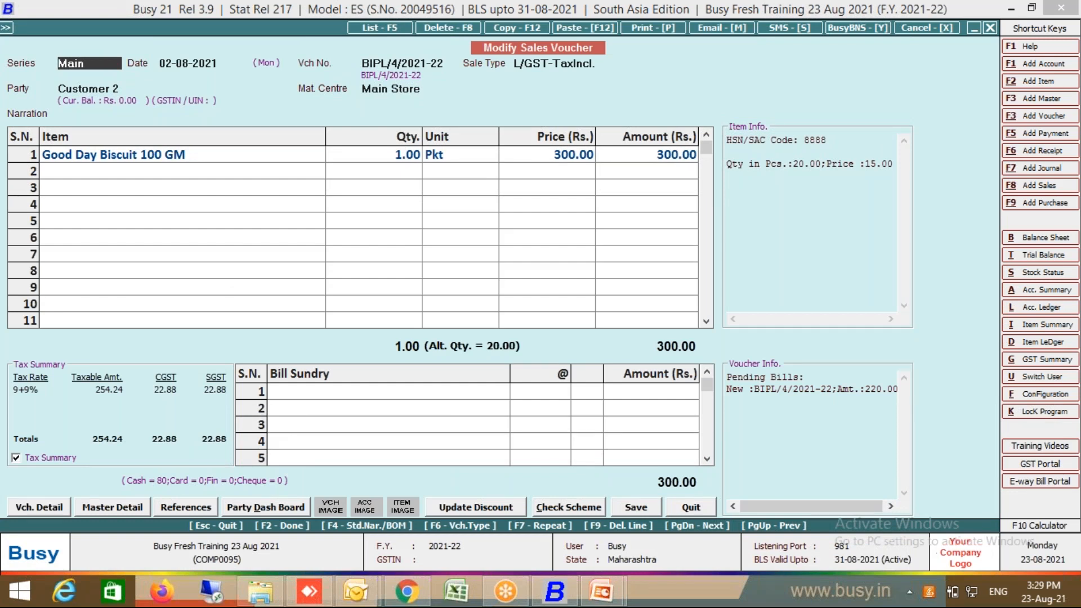
key(Escape)
key(Escape)
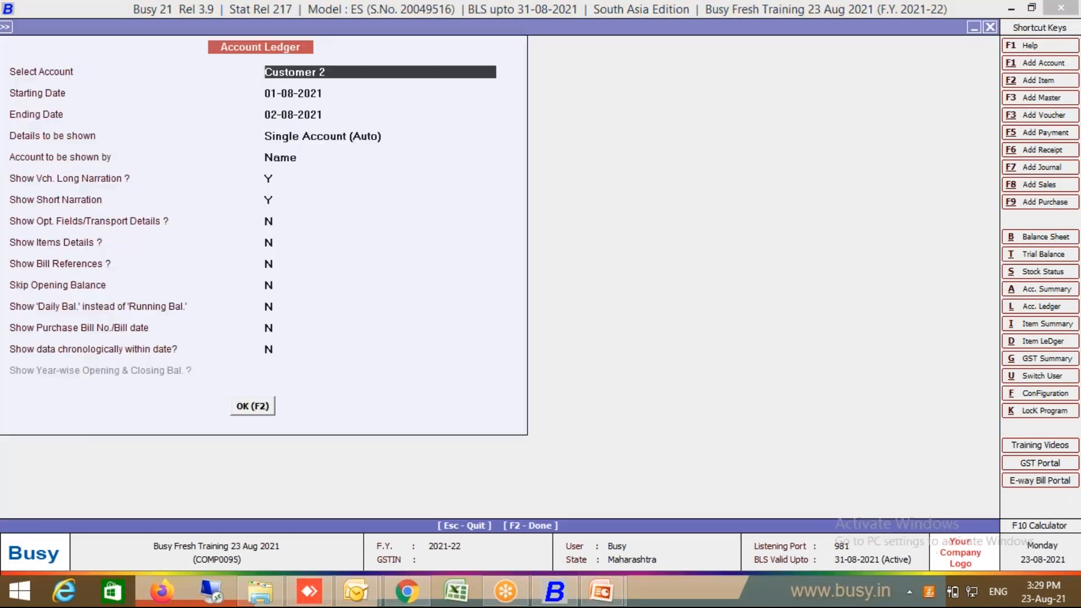
Step: Run Customer 2's ledger with Details set to Full Voucher Details
key(Return)
key(Return)
key(Return)
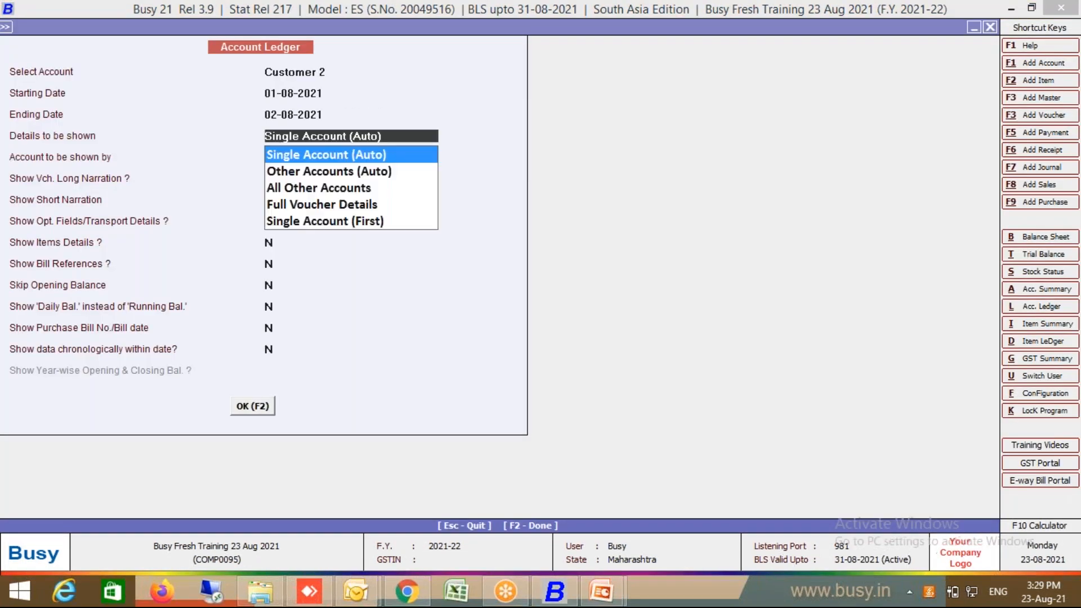
click(308, 202)
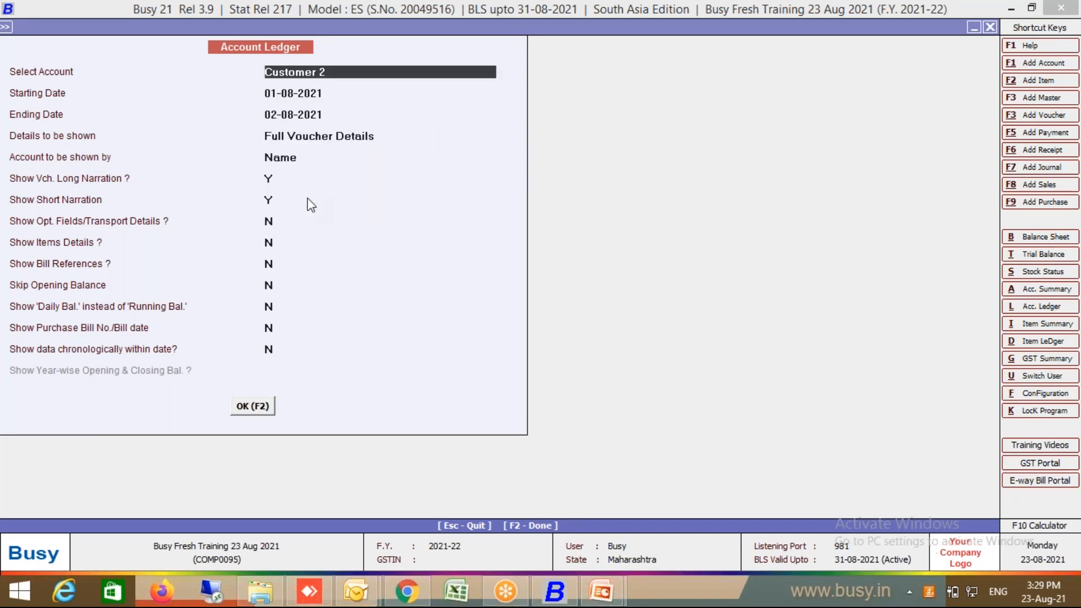
click(253, 407)
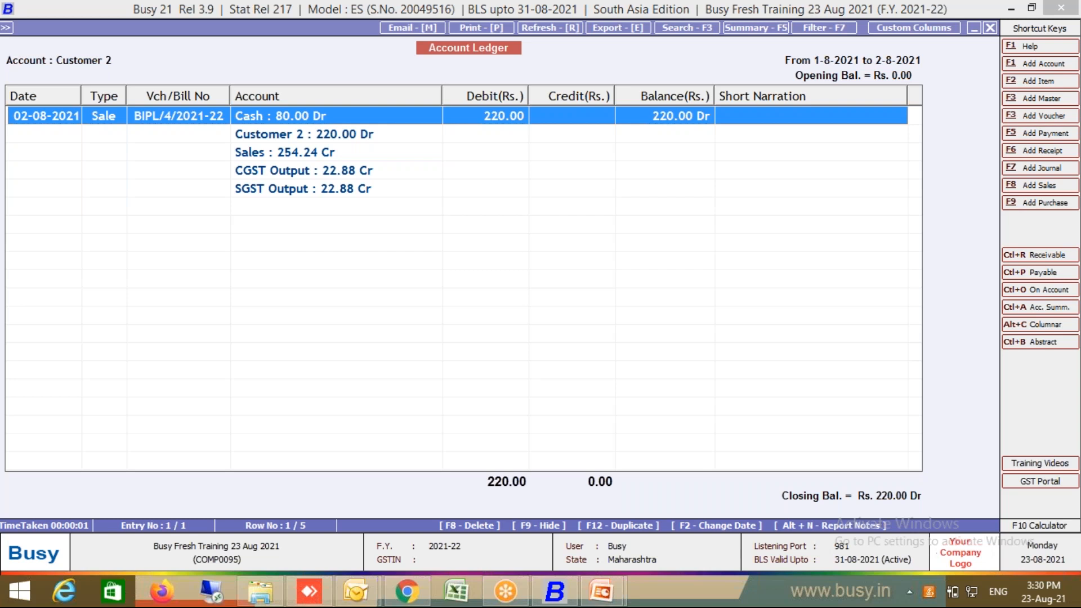
key(Escape)
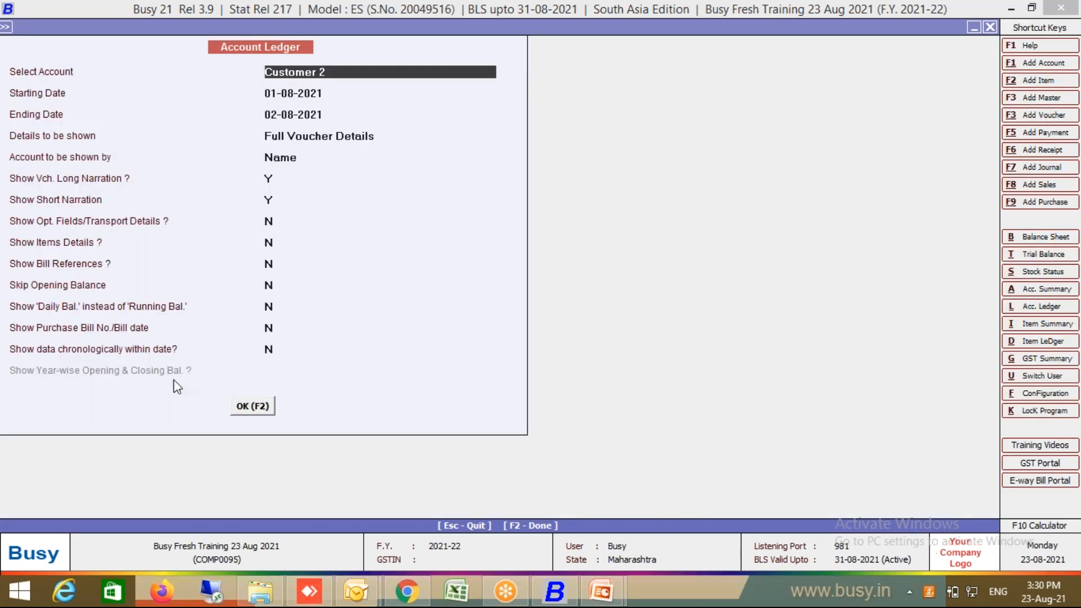
Step: Re-run Customer 2's ledger with All Other Accounts as the detail level, keeping that setting
key(Return)
key(Return)
key(Return)
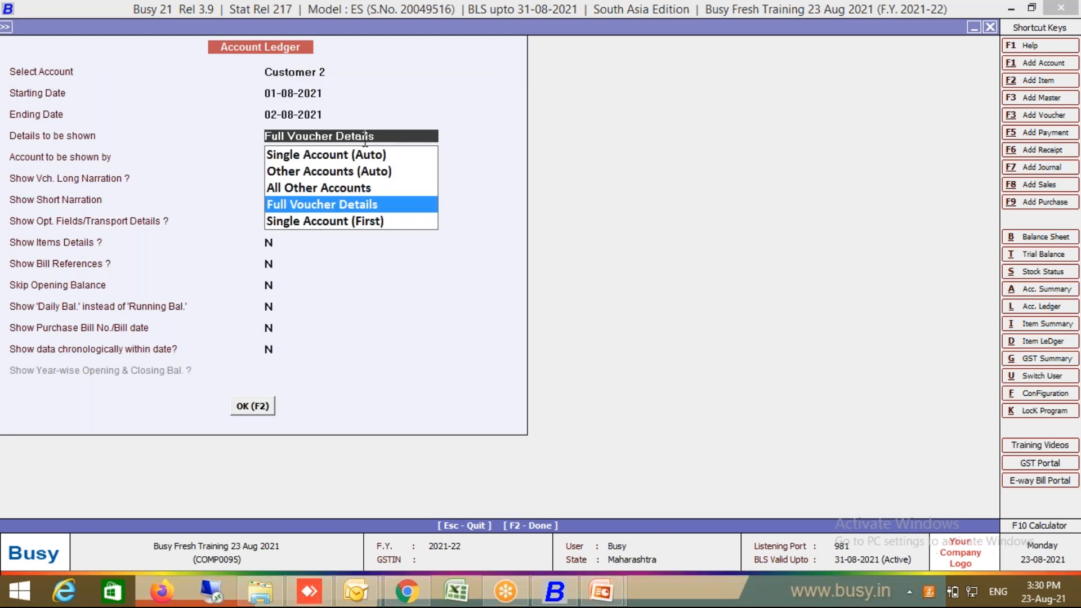
click(340, 188)
click(268, 411)
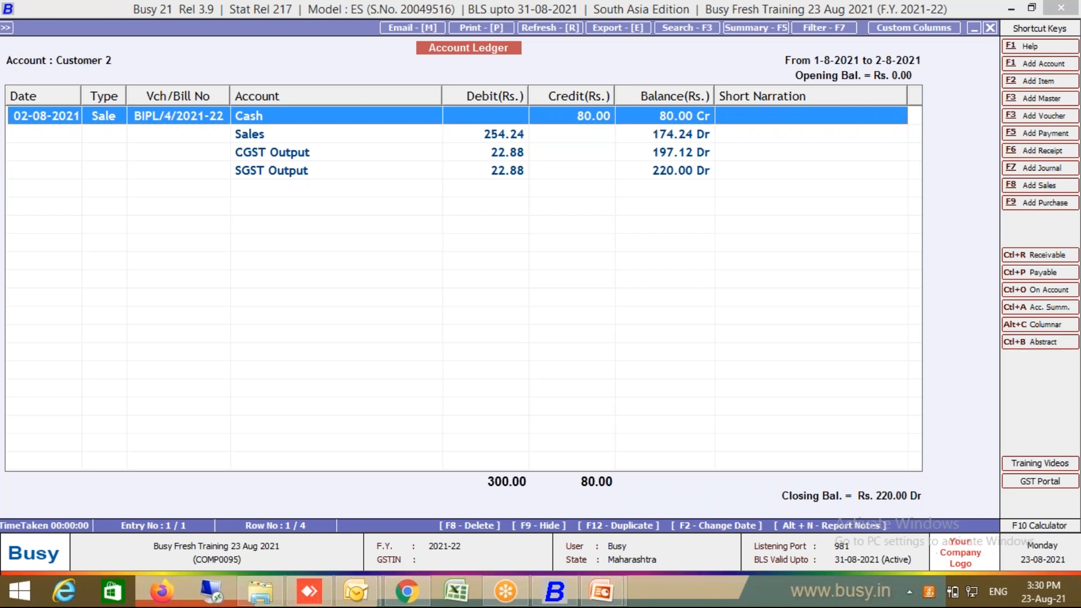
key(Escape)
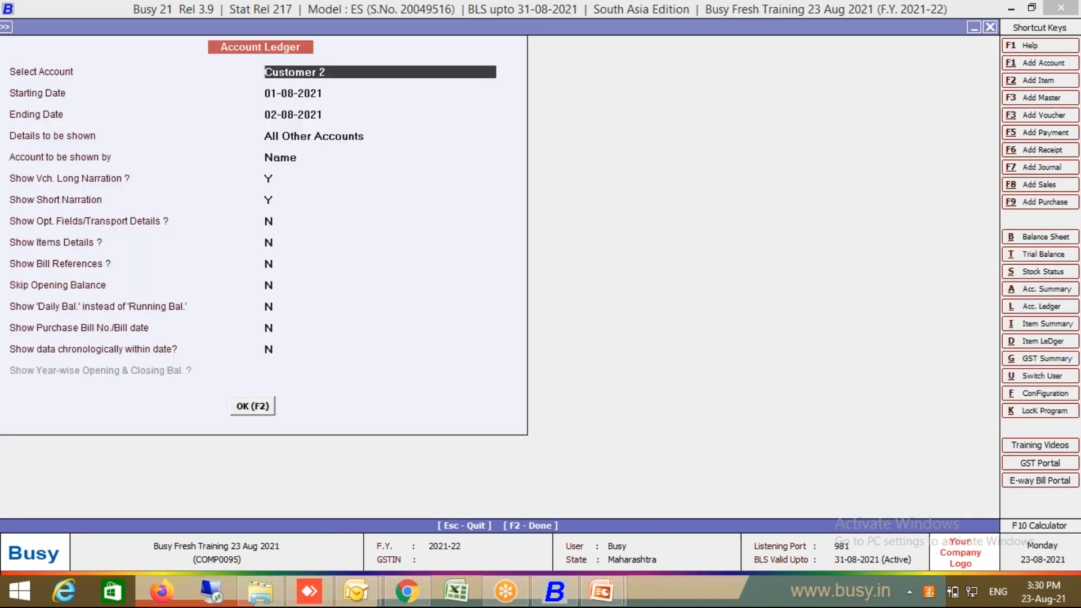
click(349, 137)
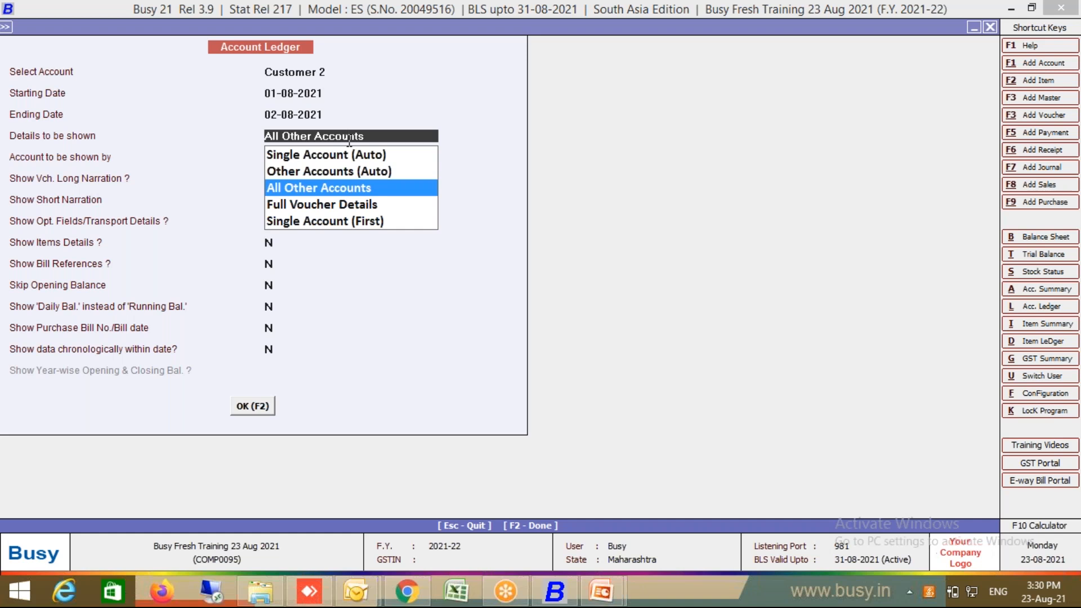
key(Return)
Step: Open the Cash account ledger showing three sales totalling Rs. 485.00 Dr
key(Escape)
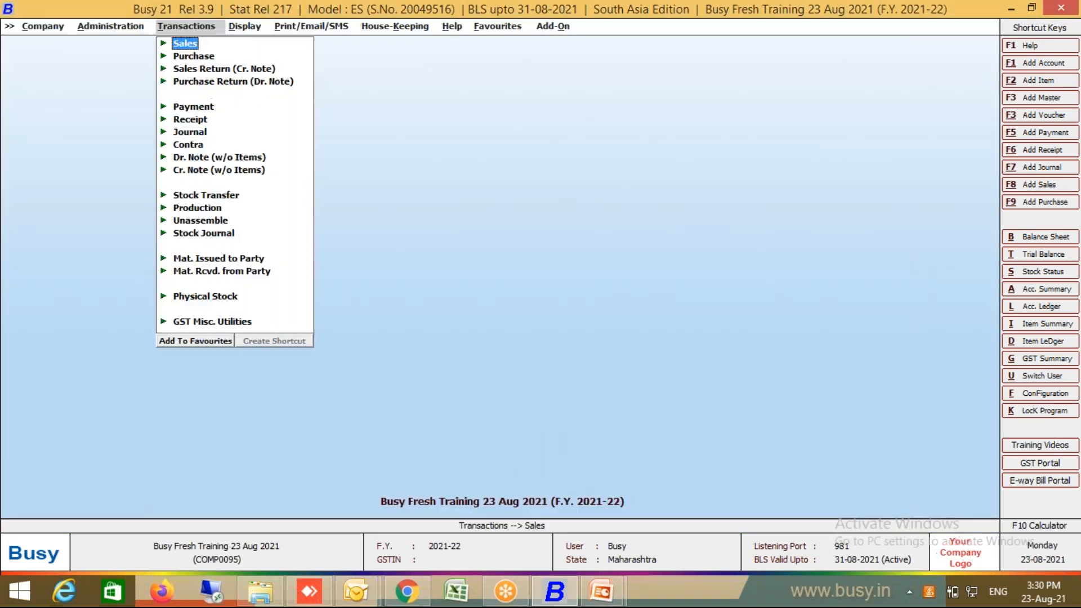
key(alt+l)
text(ash)
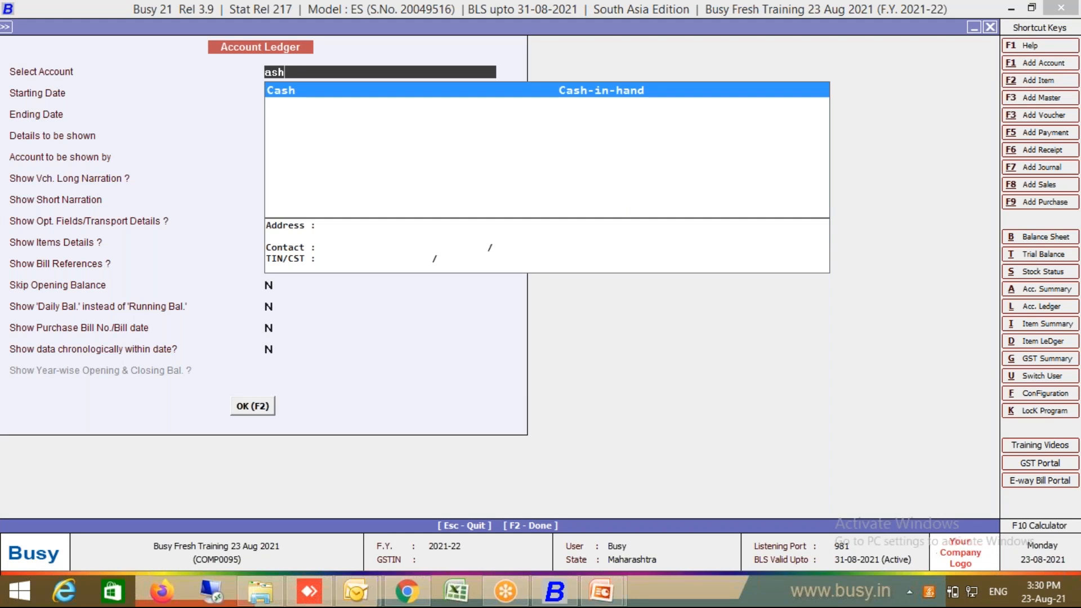
key(Return)
key(Return)
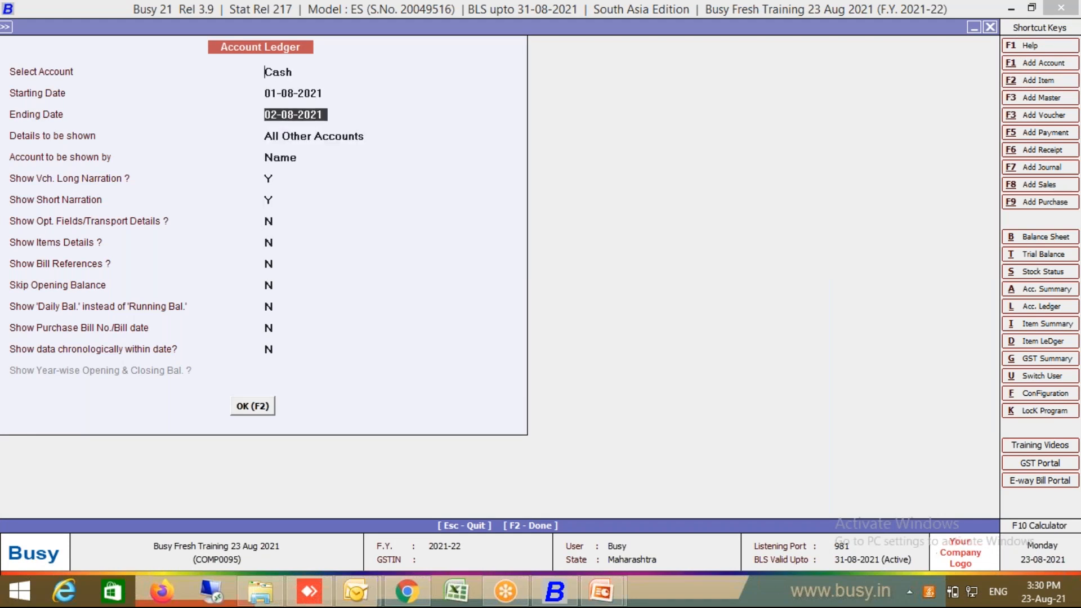
key(F2)
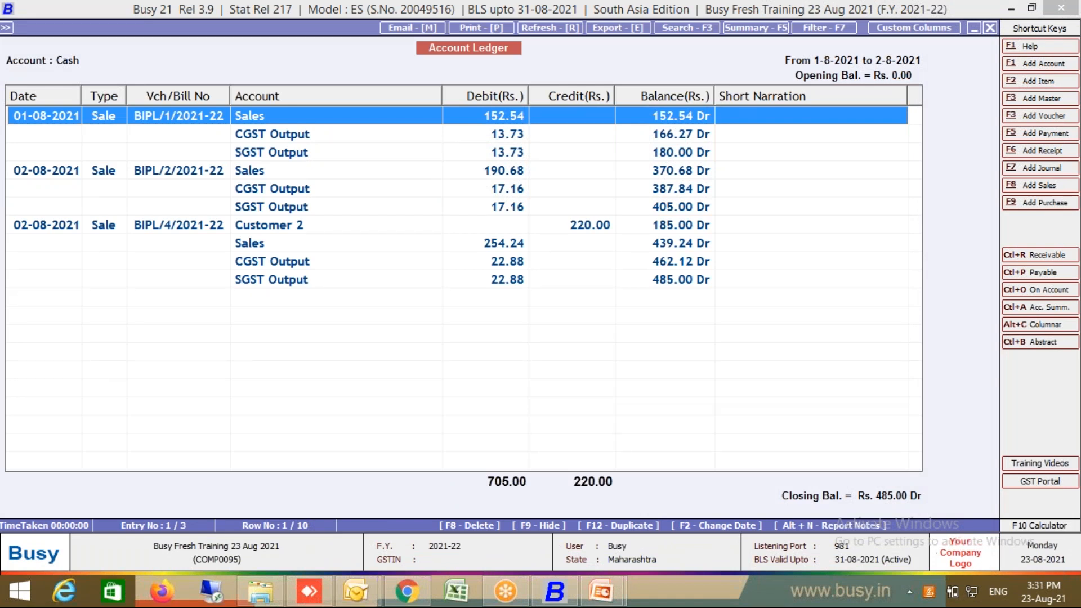
Step: Re-run the Cash ledger with Details set to Single Account (Auto)
key(Escape)
key(Return)
key(Return)
key(Return)
key(Up)
key(Up)
key(Return)
key(F2)
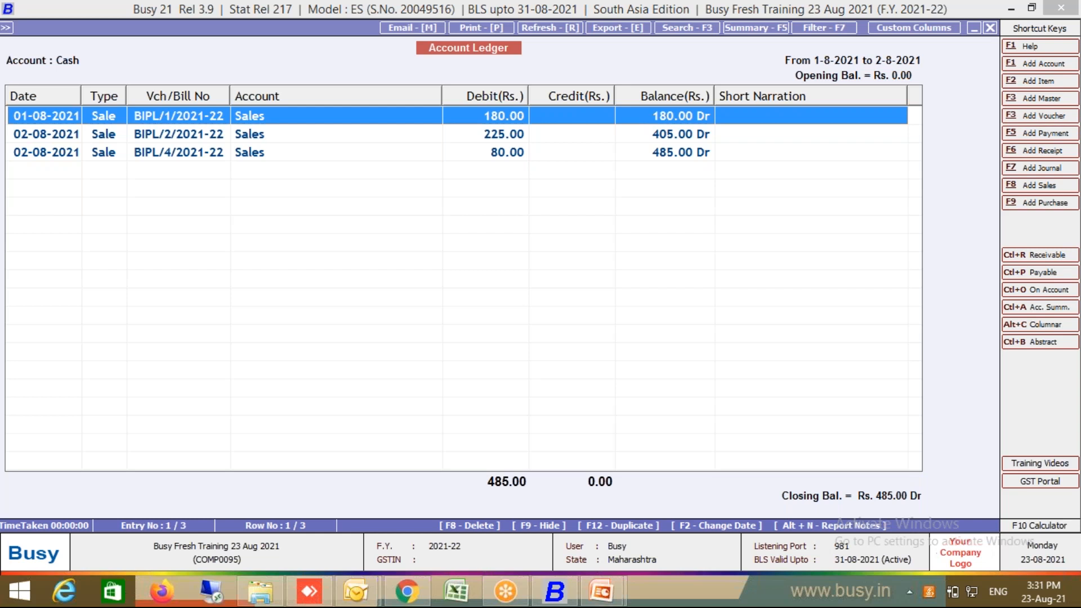
Step: Inspect the BIPL/2/2021-22 sale voucher, then close the Cash ledger back to the main screen
key(Down)
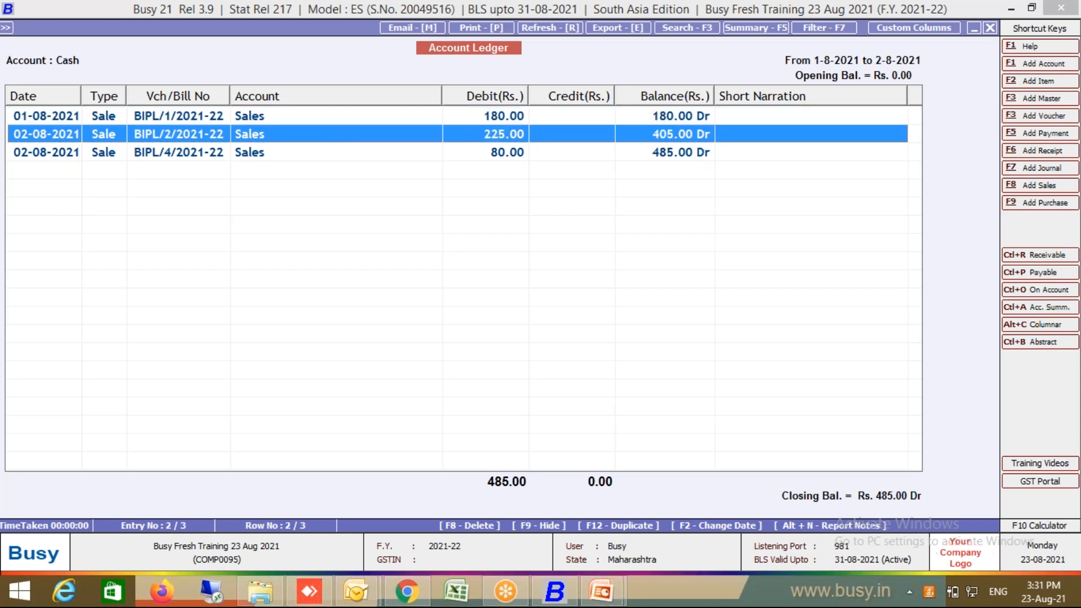
key(Return)
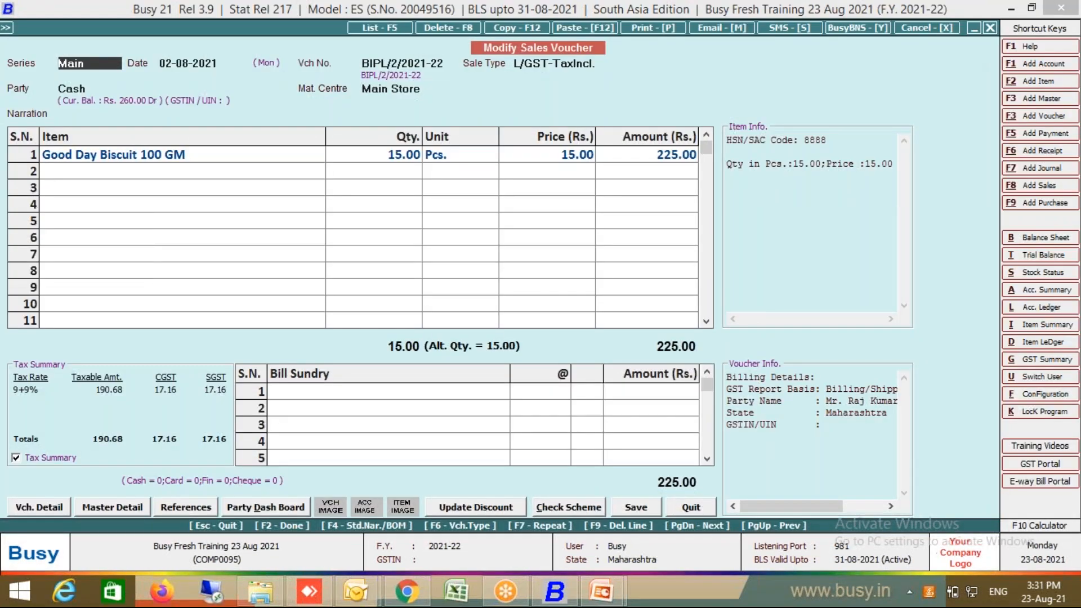
key(Escape)
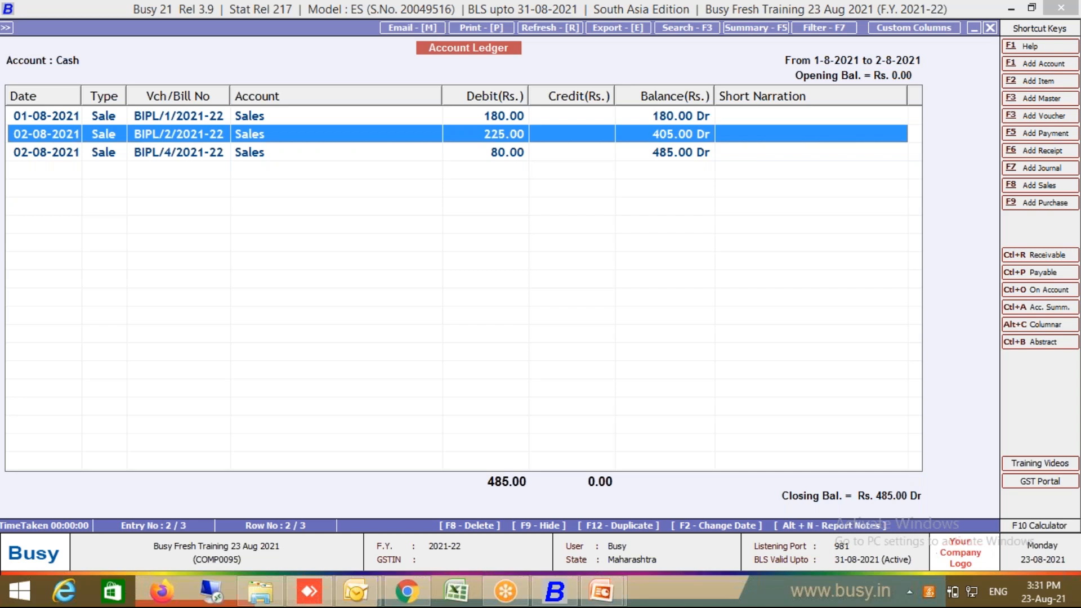
key(Escape)
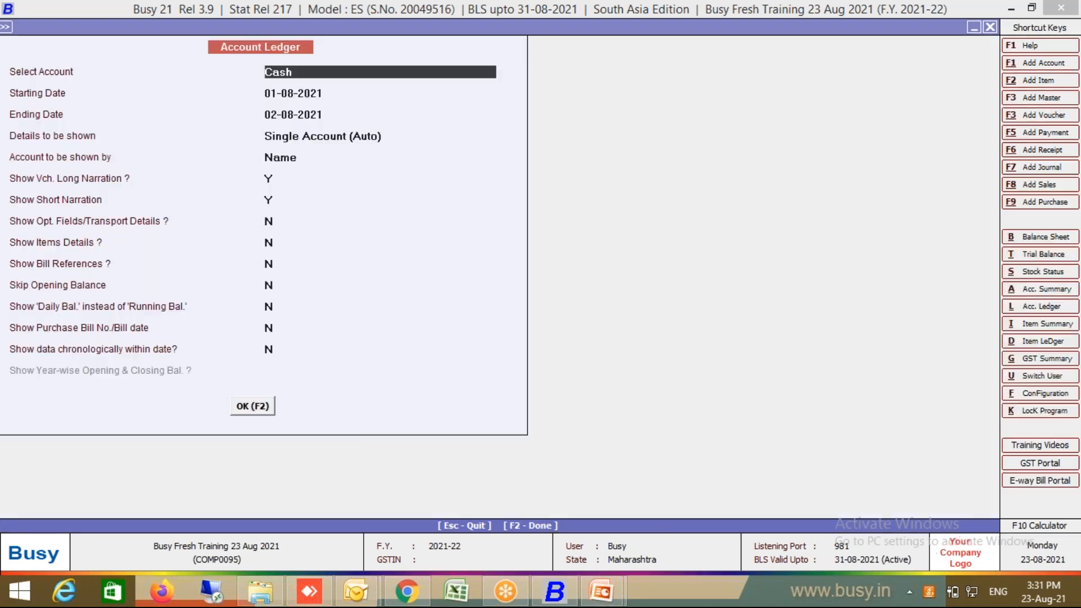
key(Escape)
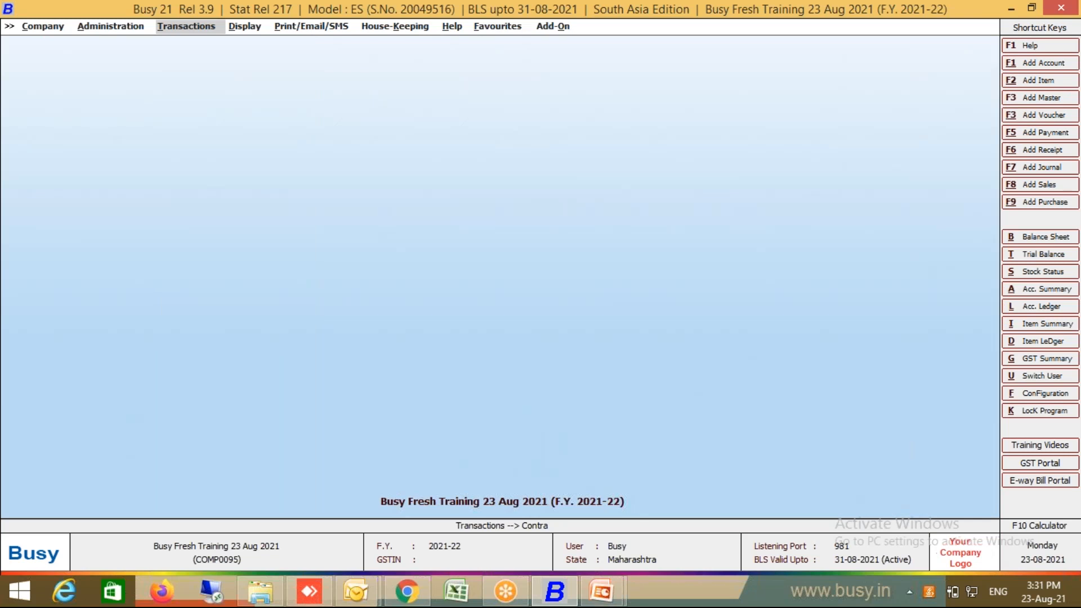
Step: Run the detailed alphabetical Closing Stock status report for 1–2 Aug 2021
key(Right)
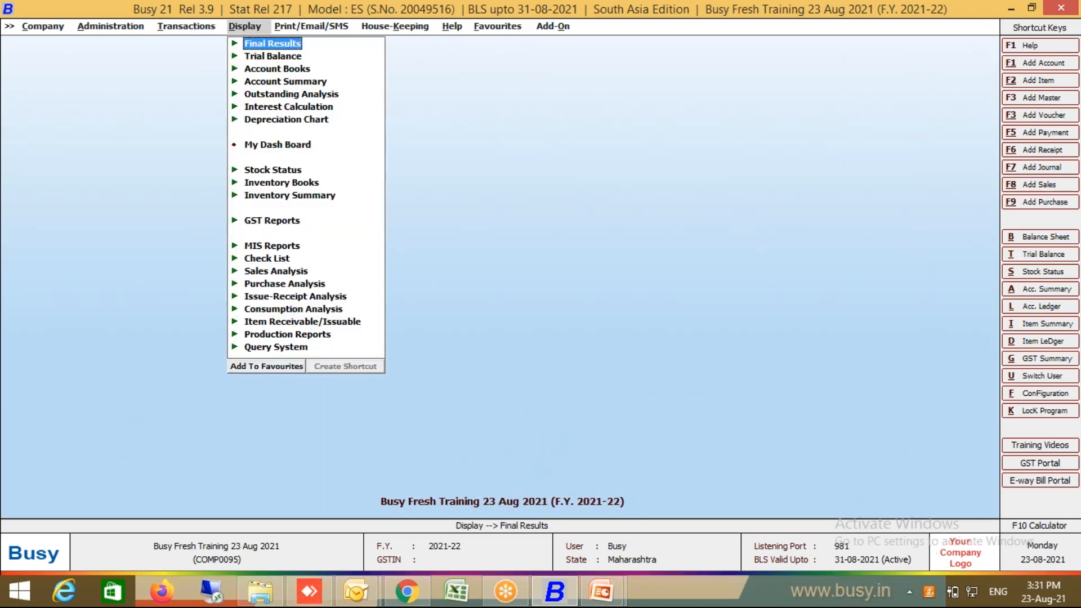
click(304, 173)
click(318, 184)
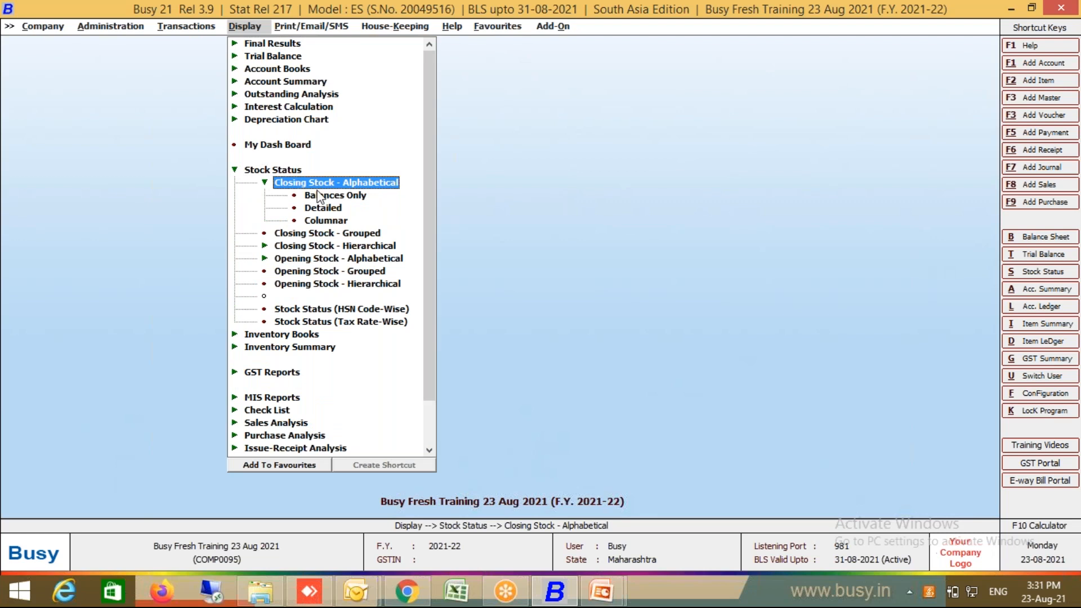
click(302, 184)
click(303, 185)
click(323, 207)
key(Escape)
key(Return)
key(Return)
key(Return)
key(Return)
key(Return)
key(Return)
key(Return)
key(Return)
key(Return)
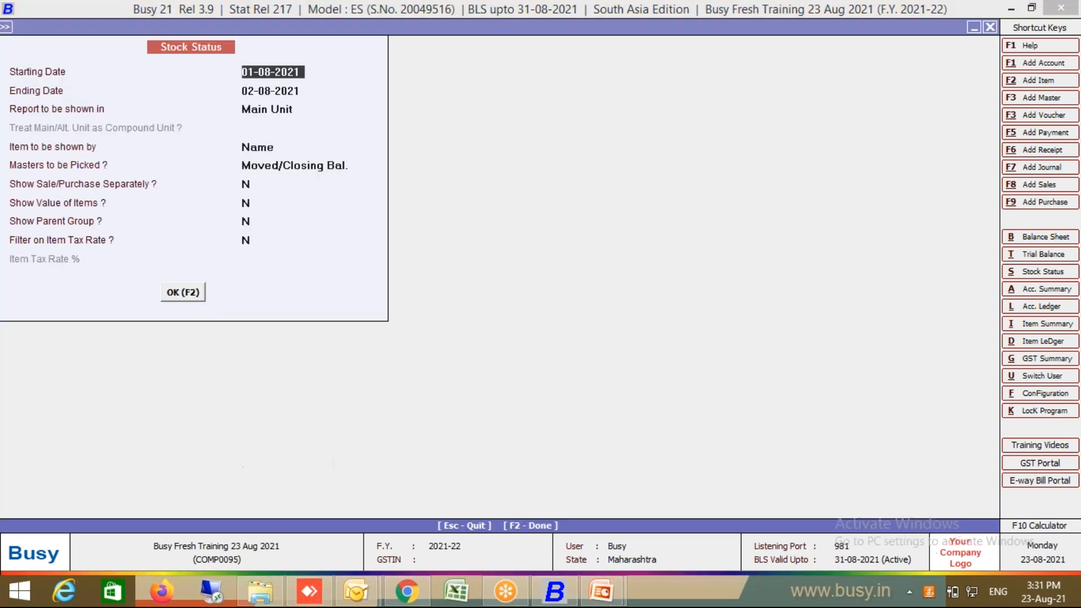
key(Return)
key(Return)
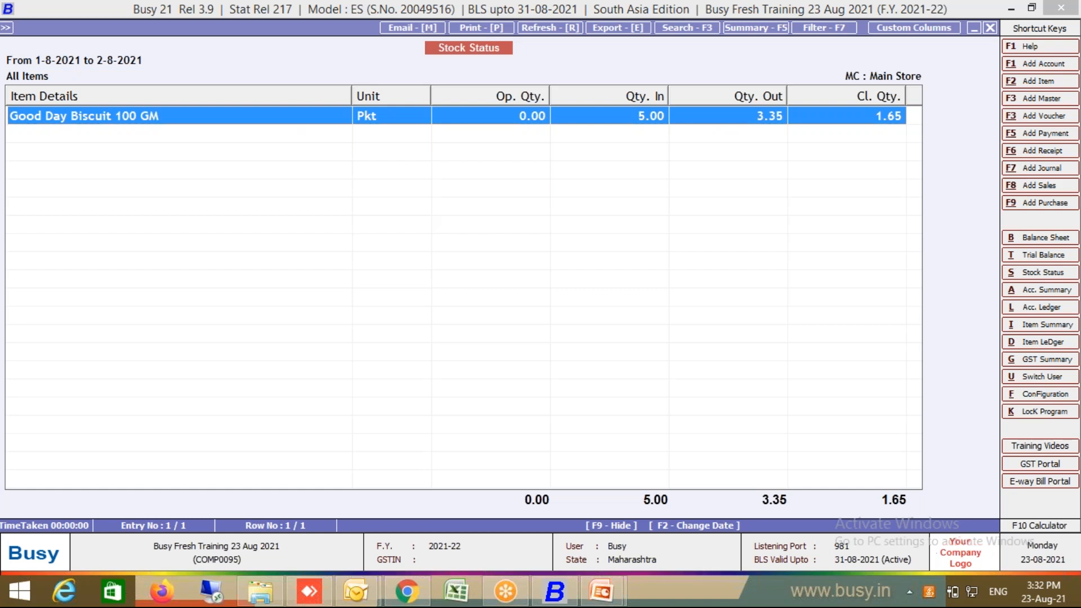
key(Escape)
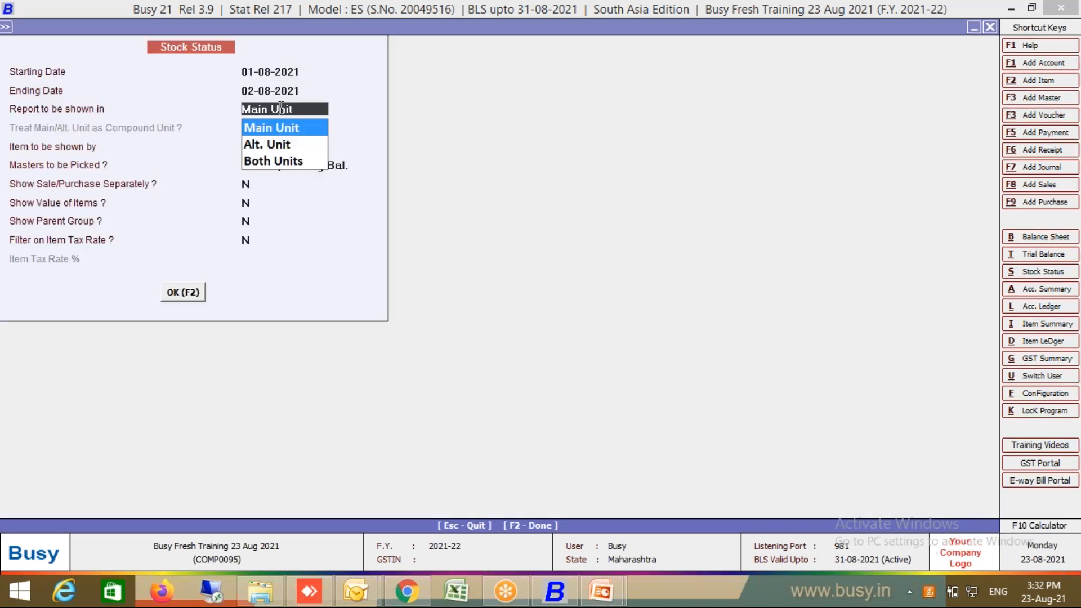
Step: Show the stock status in Alt. Unit: Good Day Biscuit 100 GM, 100 in, 67 out, 33 Pcs closing
click(273, 160)
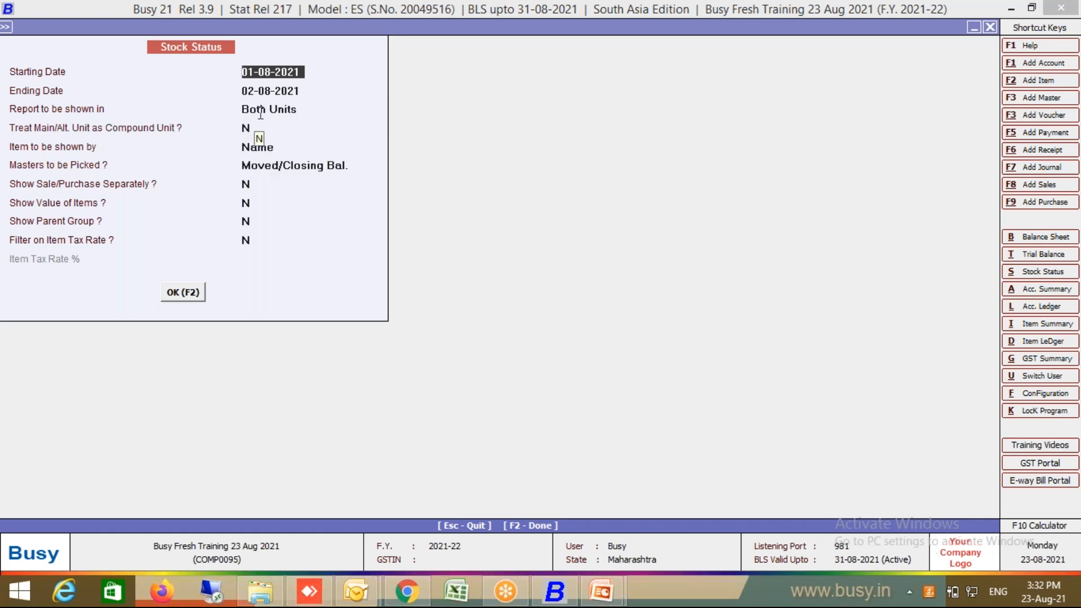
click(260, 109)
click(264, 145)
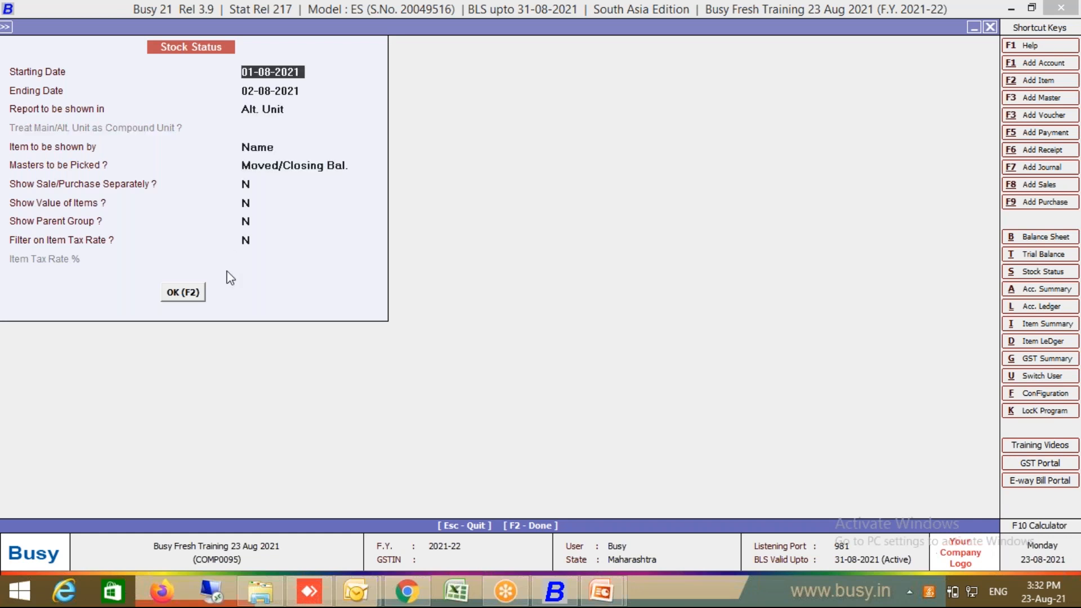
click(181, 293)
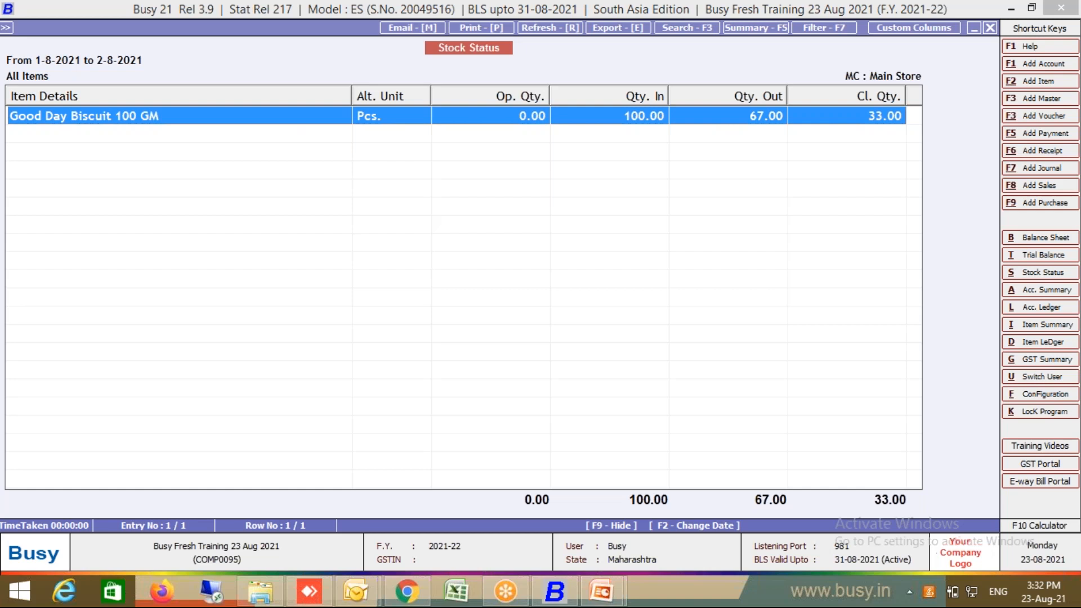
key(Escape)
Step: Run the stock status in Both Units with Compound Unit Y, showing 1.00 Pkt and 13.00 Pcs
key(Return)
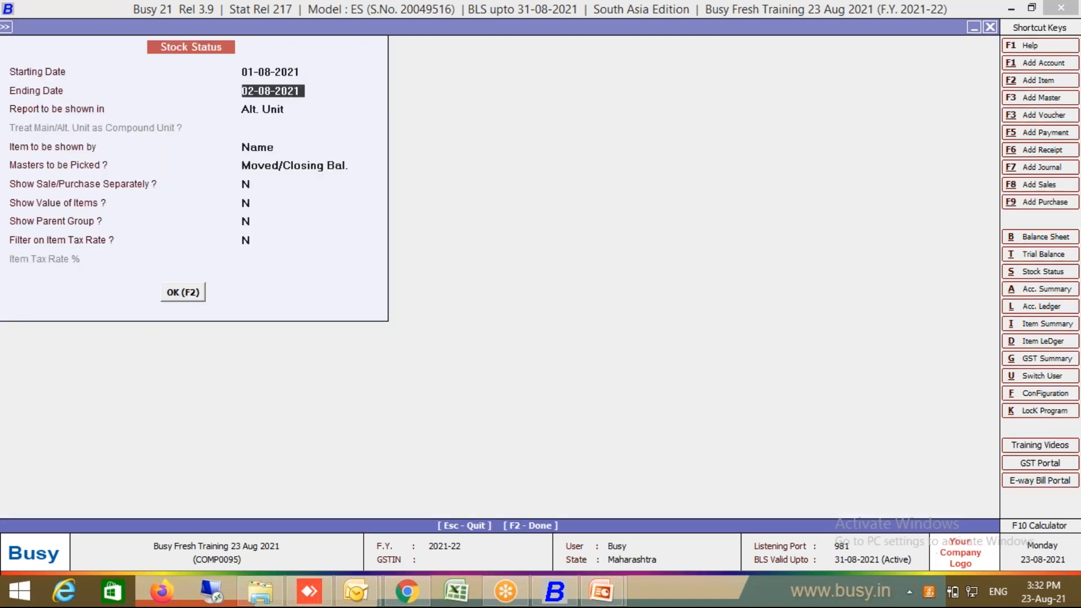
key(Return)
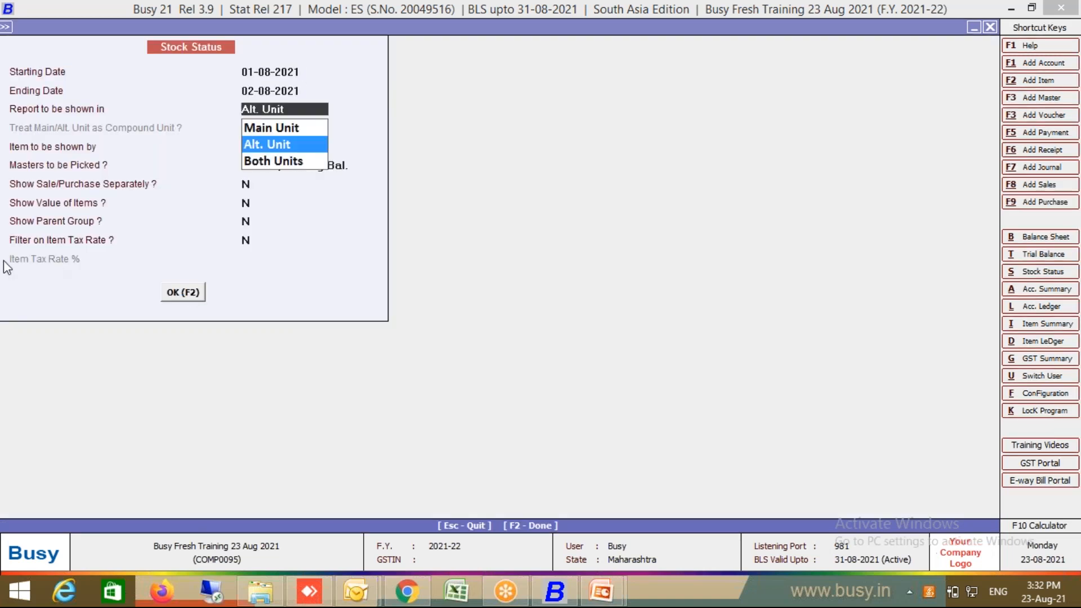
click(304, 162)
click(251, 132)
text(Y)
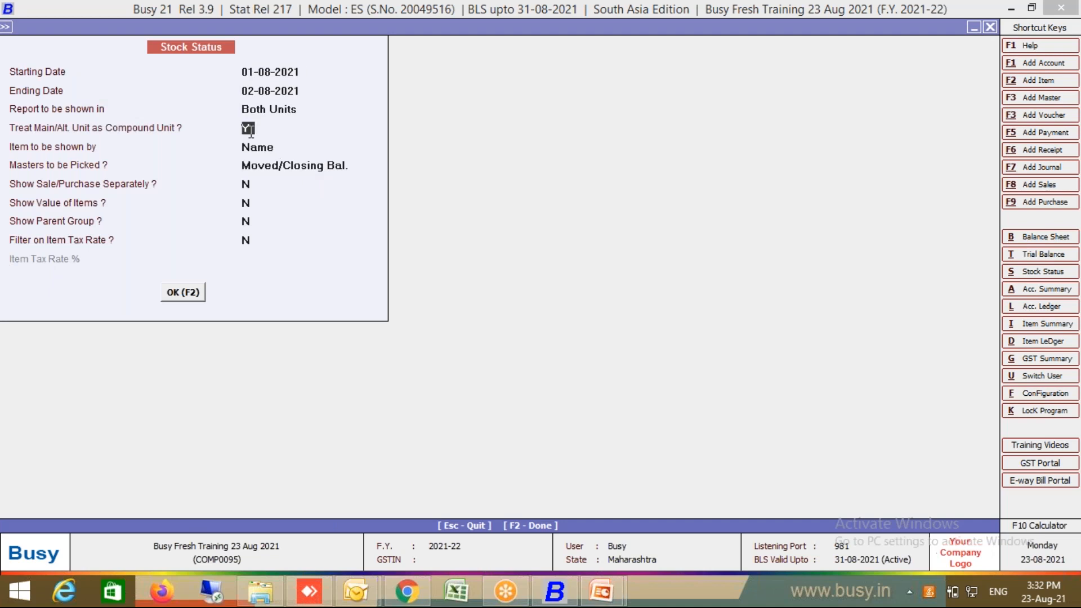
click(183, 292)
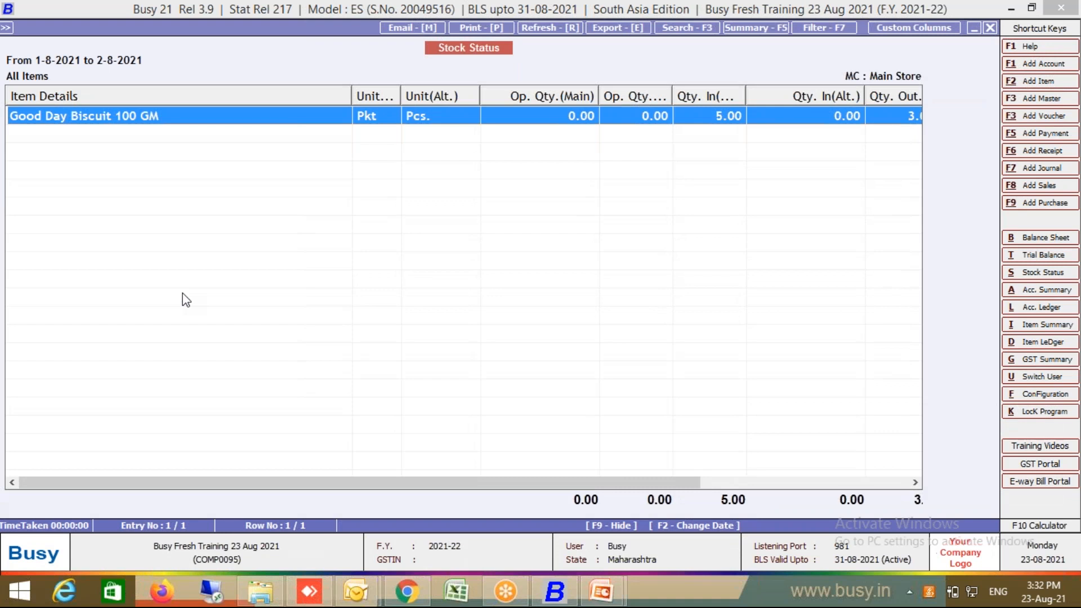
drag(624, 479, 886, 478)
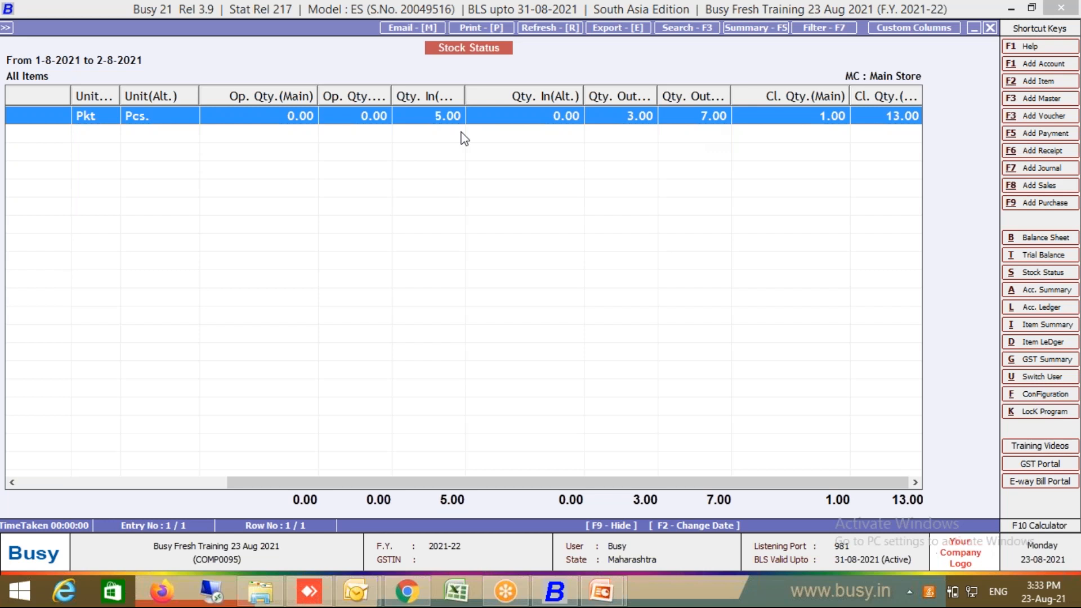
Step: Open the options for the Closing Stock - Alphabetical Balances Only report
key(Escape)
key(Escape)
key(Escape)
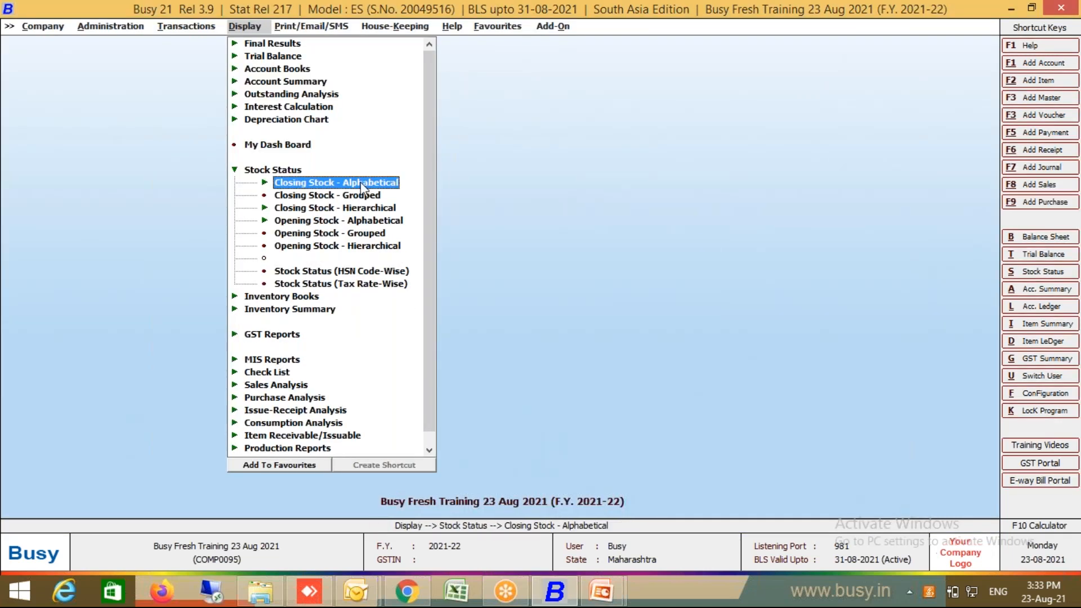
key(Return)
key(Return)
key(Escape)
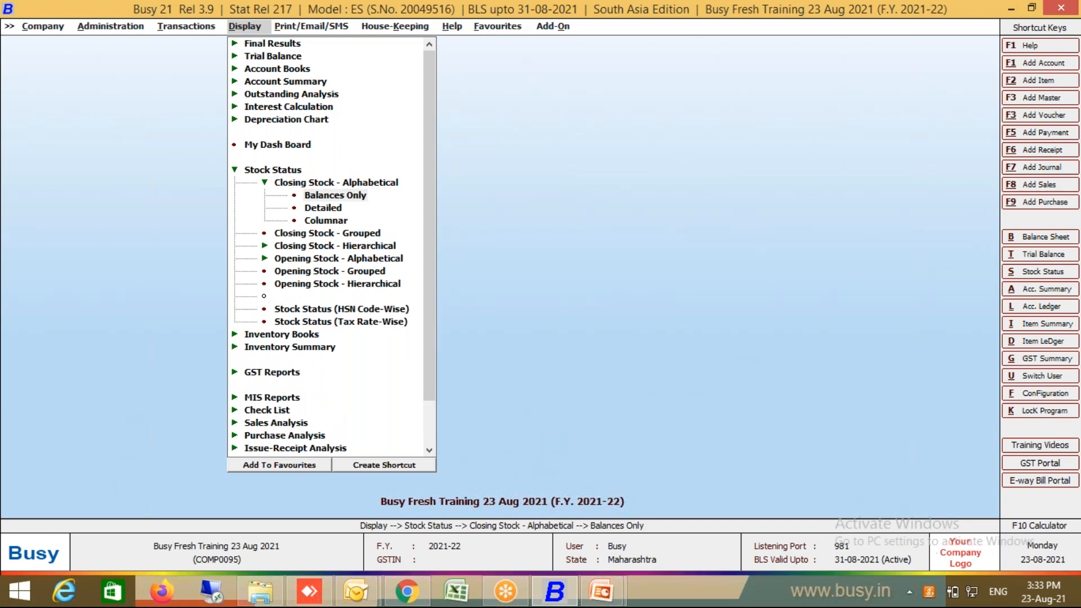
key(Return)
key(Return)
key(Return)
key(Return)
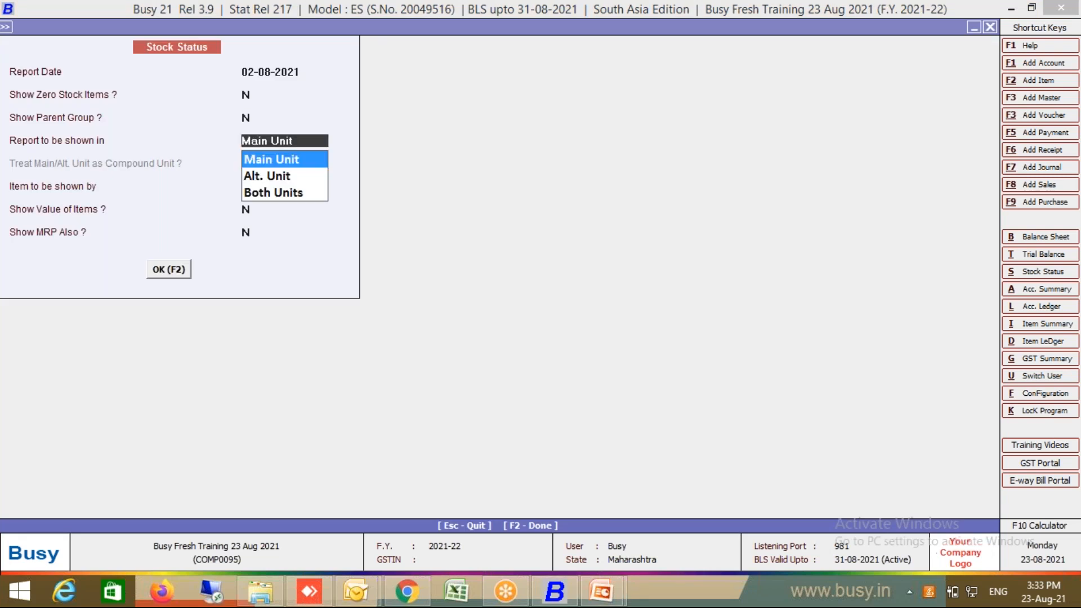
Step: Show balances-only closing stock as on 02-08-2021 in Both Units, compound Y: 1.00 Pkt plus 13.00 Pcs
click(307, 193)
key(Return)
key(Return)
text(Y)
key(Return)
key(Return)
key(Return)
key(Return)
key(Return)
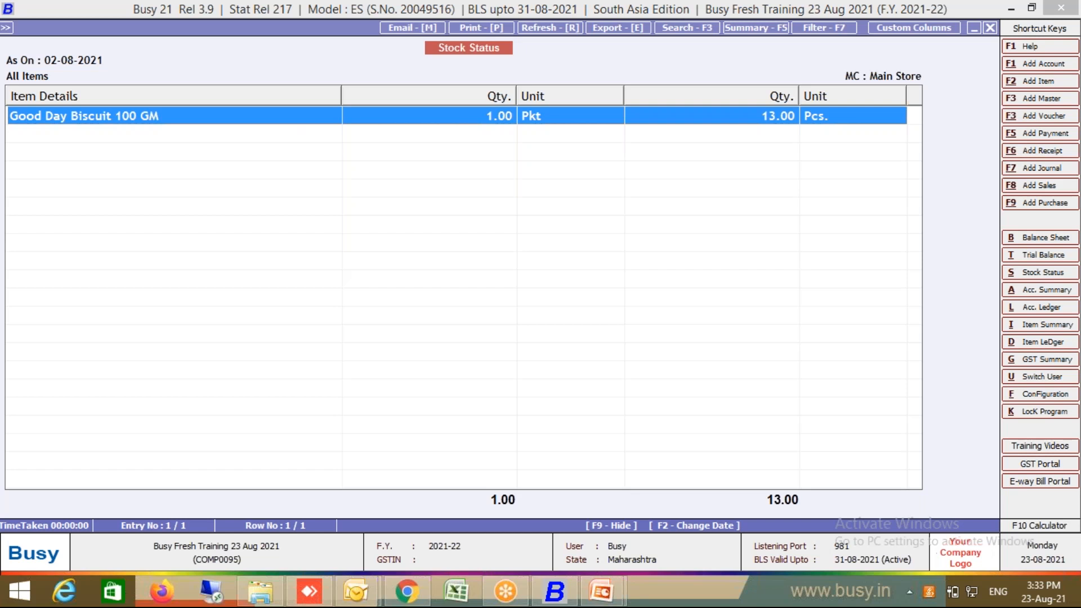
key(Escape)
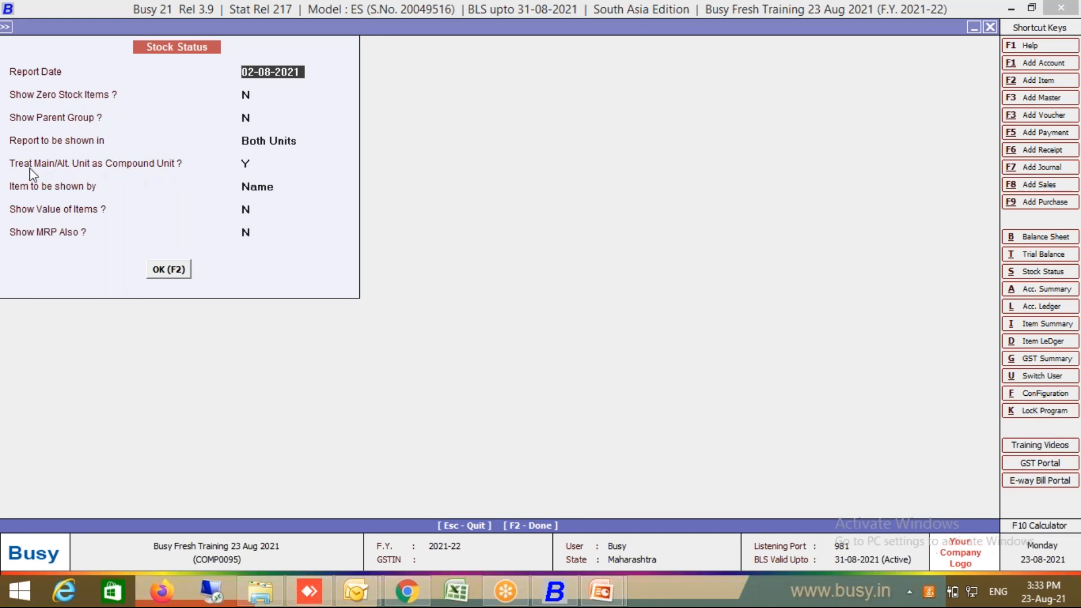
click(255, 170)
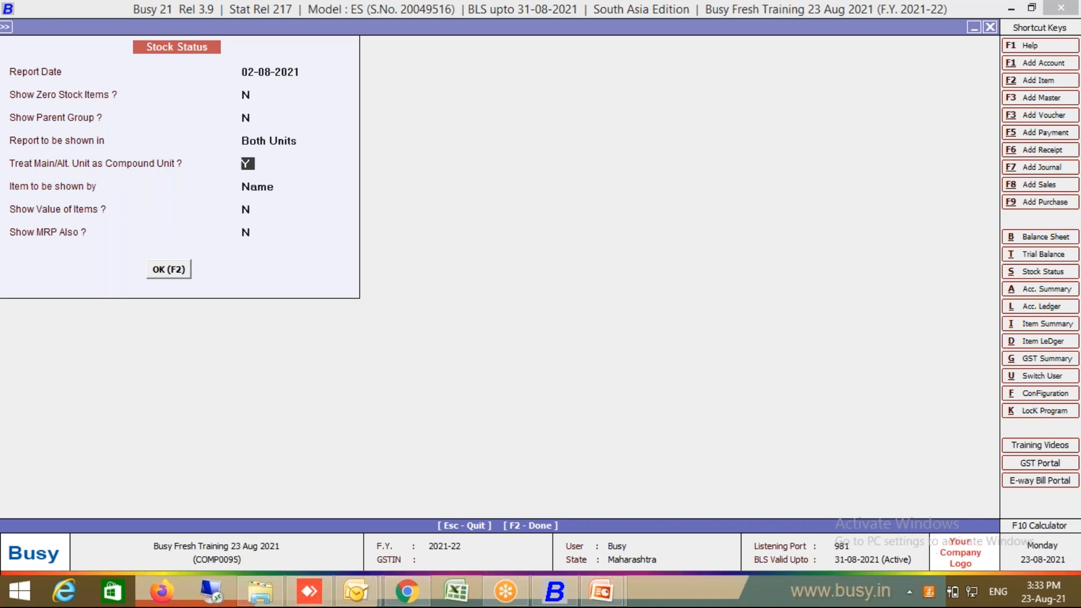
key(Return)
key(Return)
key(Return)
key(Return)
key(Return)
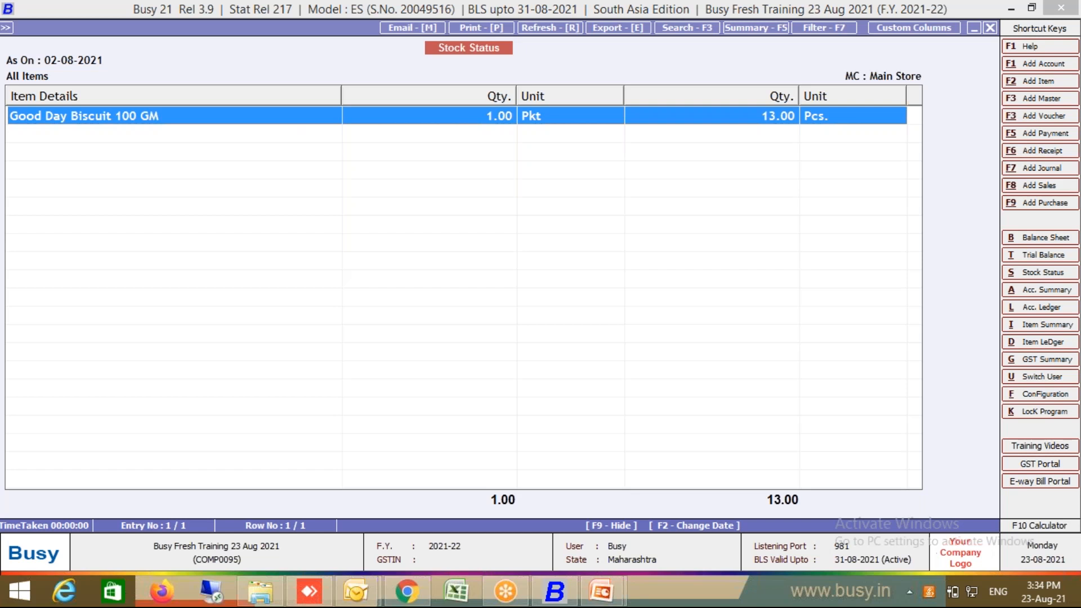
Step: Start exporting the closing stock report to Microsoft Excel, then cancel the export
key(e)
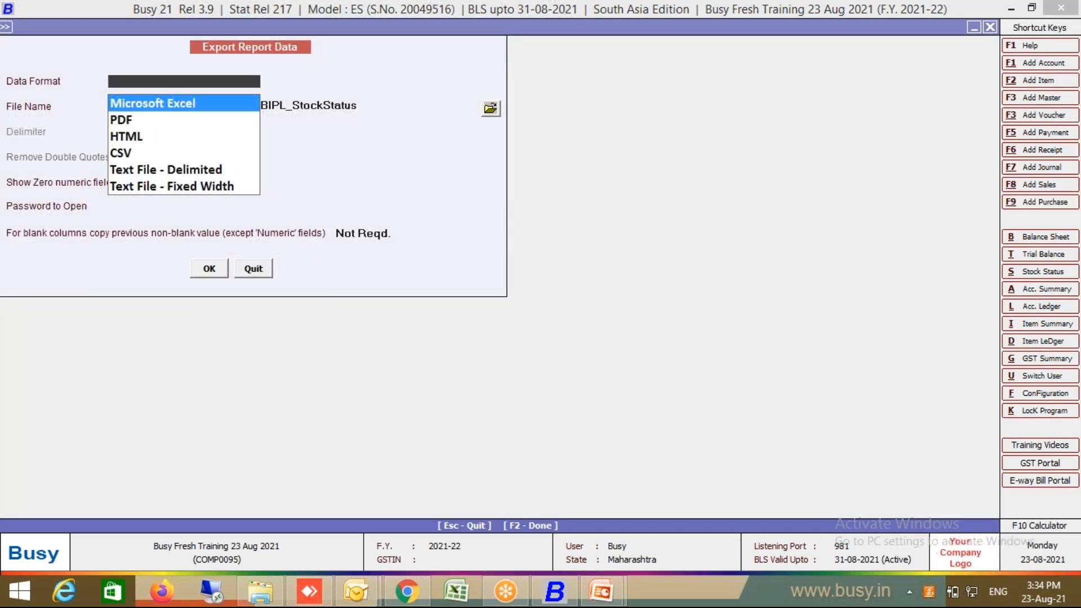
key(Return)
key(Escape)
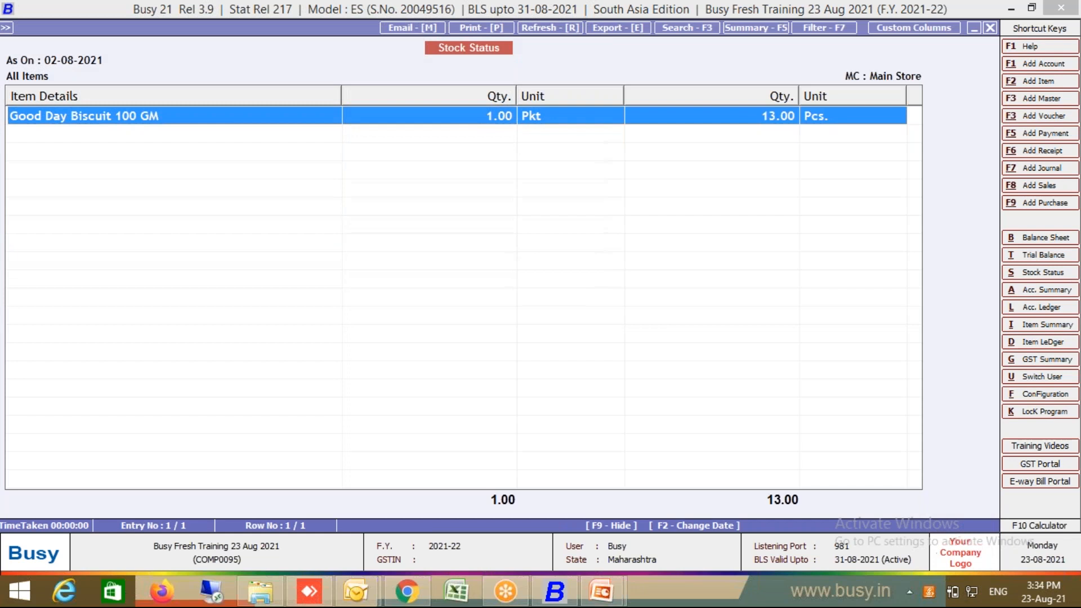
Step: Bring up the Print Stock Status choices, dismiss them and close the report
key(p)
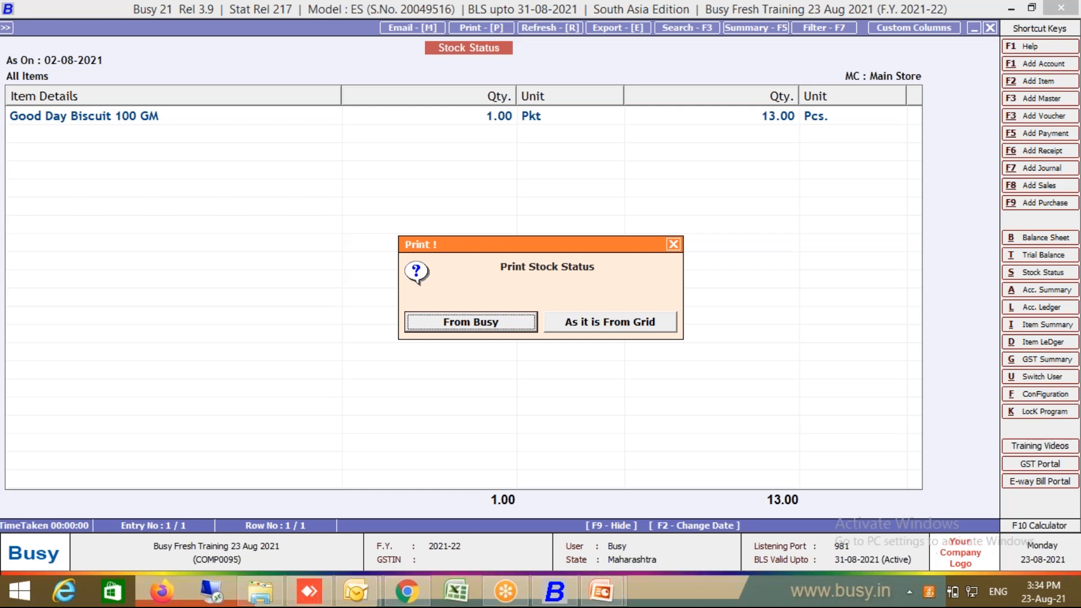
key(Escape)
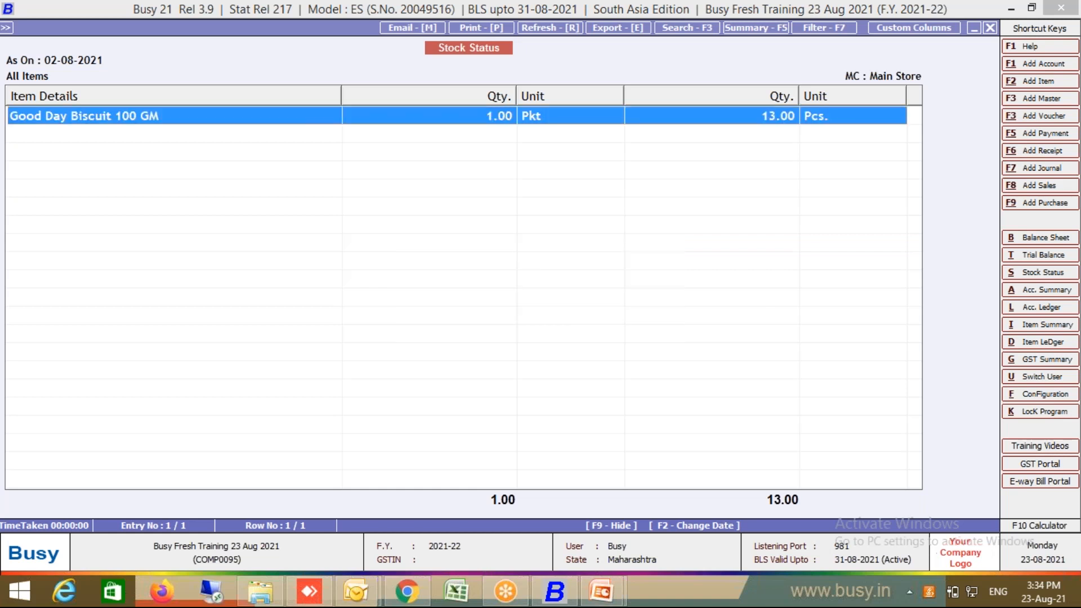
key(Escape)
key(Escape)
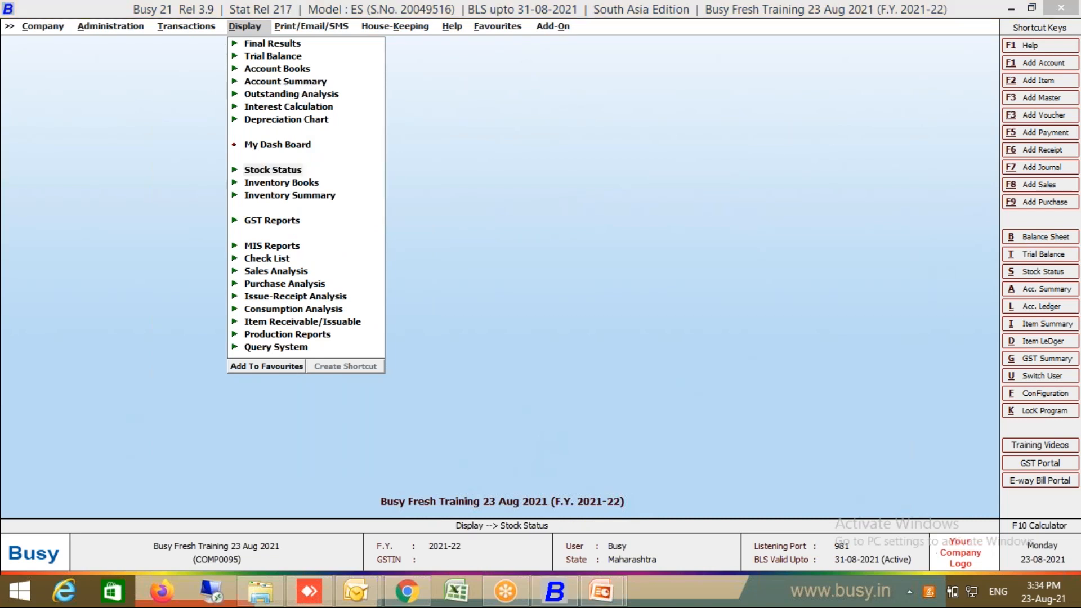
Step: Open Customer - 1's ledger for 01-08-2021 to 02-08-2021, showing one 300.00 sale, Rs. 300.00 Dr
text(lcust)
key(Return)
key(F2)
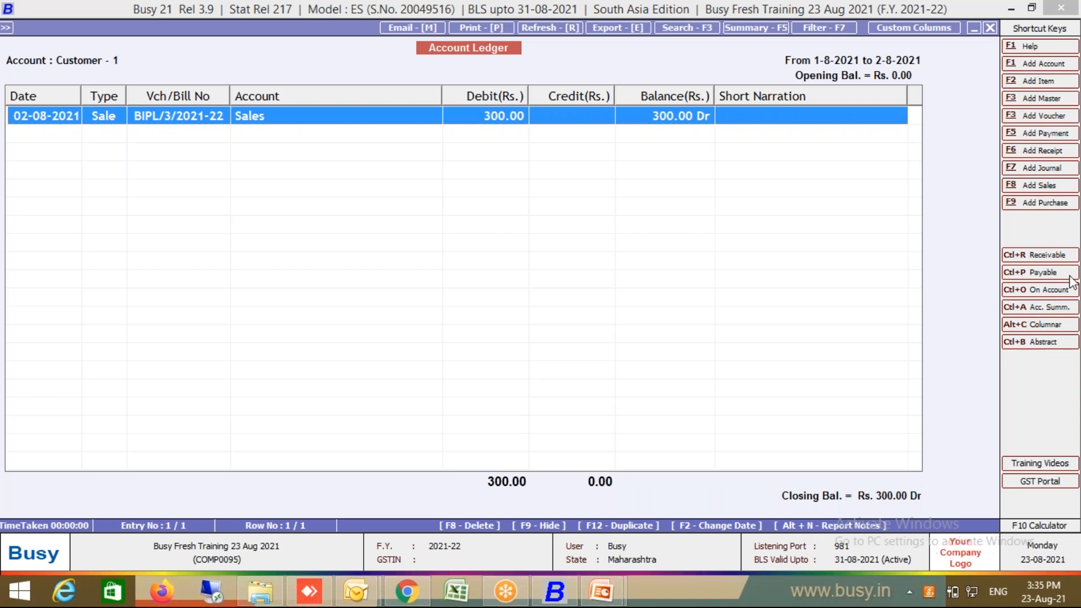
click(1059, 256)
Step: Save the report note 'Told us to call on 25 Aug for payment', correcting the typo 'tom'
key(alt+n)
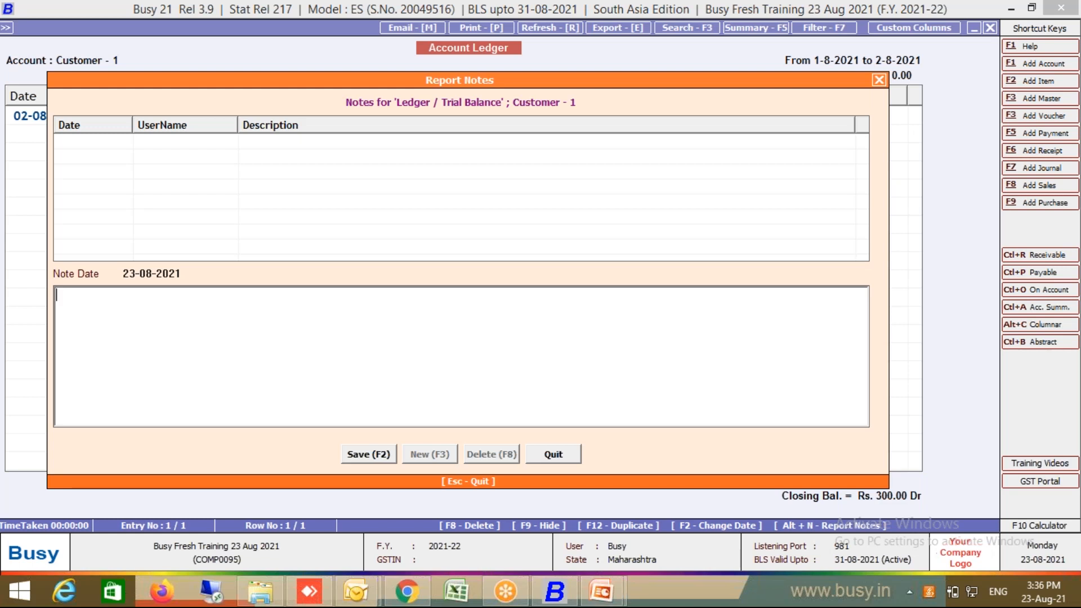
text(Told us to call tom)
click(138, 297)
key(Delete)
key(Delete)
key(Delete)
text(on 25 )
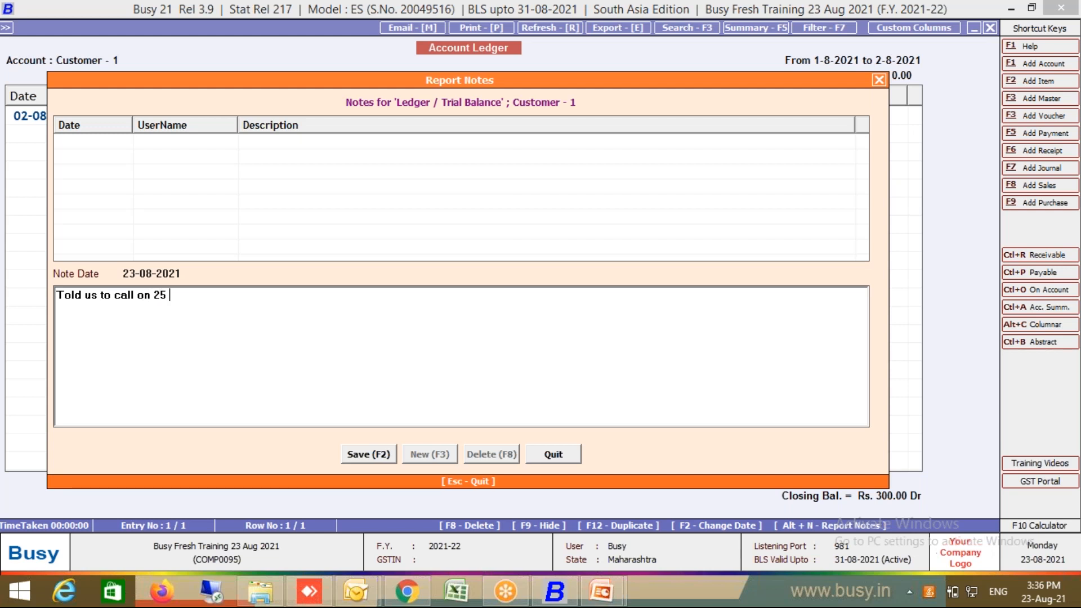
text(Aug for payment)
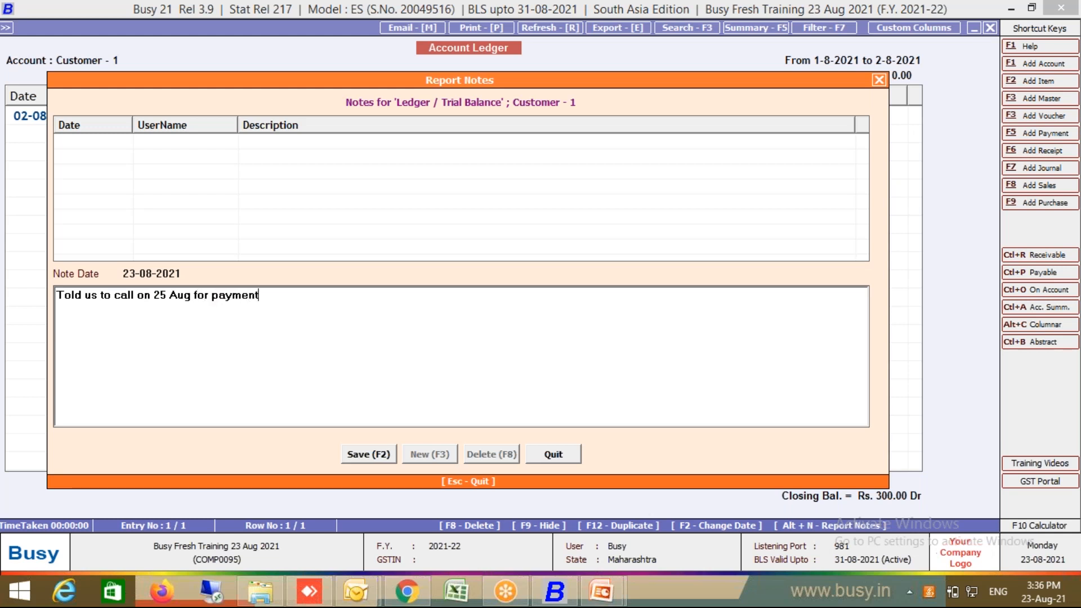
click(362, 462)
click(552, 454)
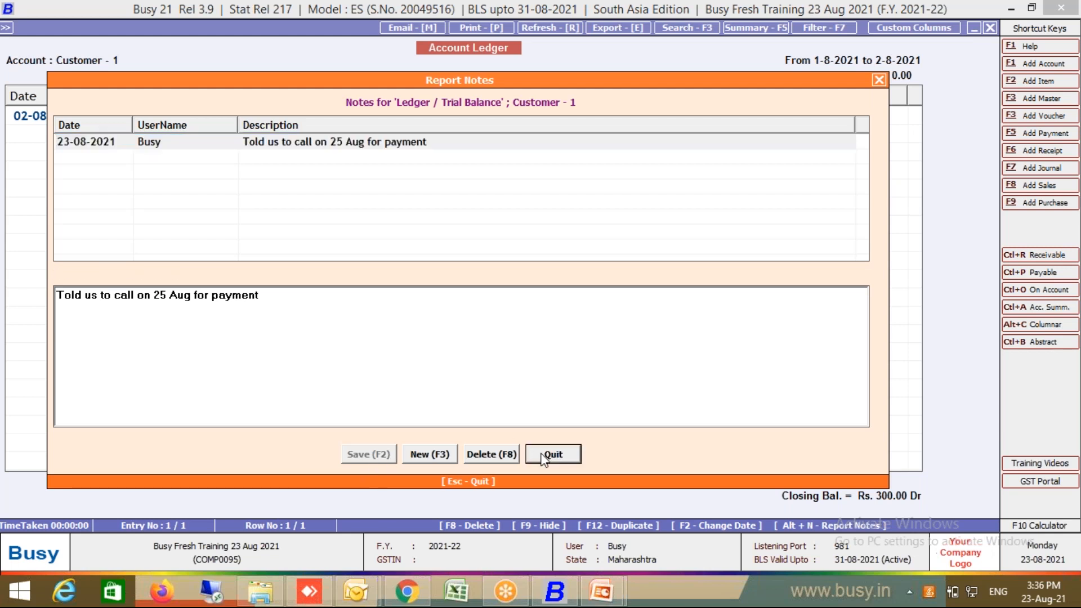
Step: Reopen Customer - 1's ledger to see the note at the bottom
key(Escape)
key(Return)
key(F2)
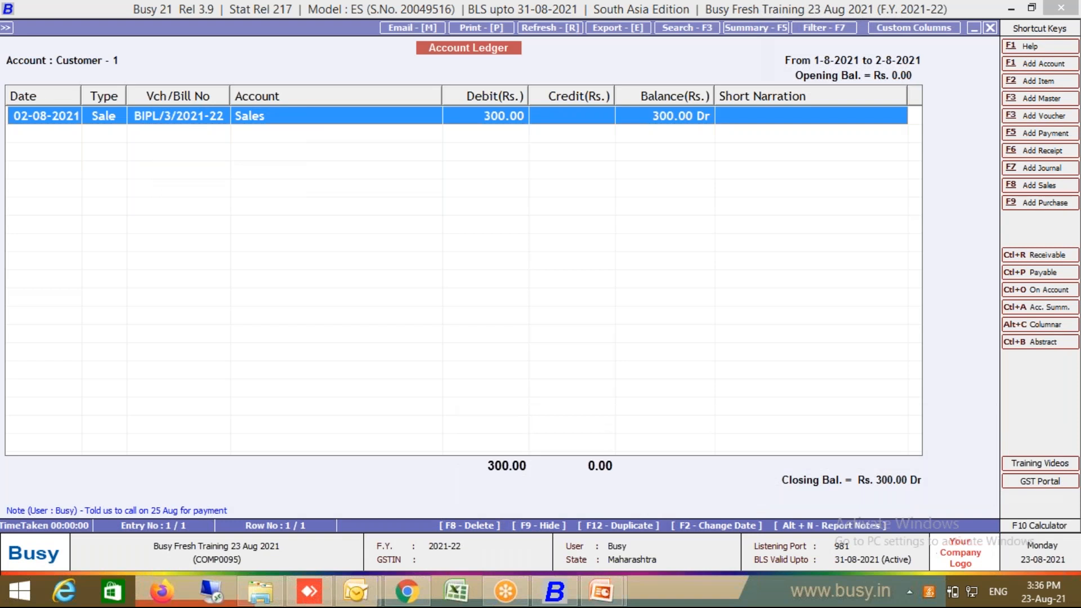
Step: View the saved ledger note, then bring up Customer - 1's ledger for 01-08-2021 to 02-08-2021 again
key(alt+n)
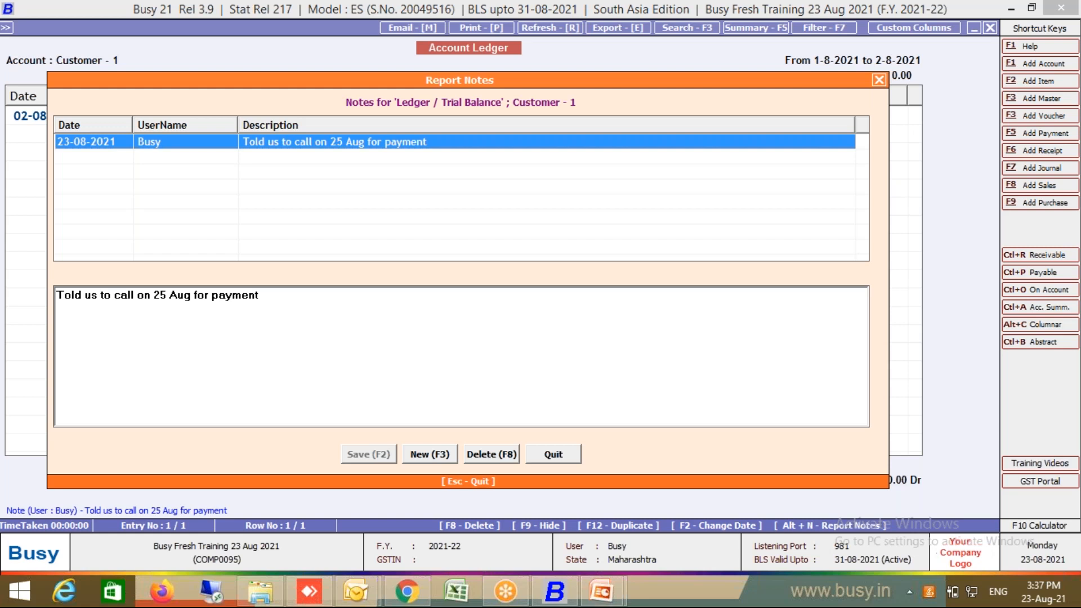
key(Escape)
key(Escape)
key(Escape)
key(Escape)
key(Escape)
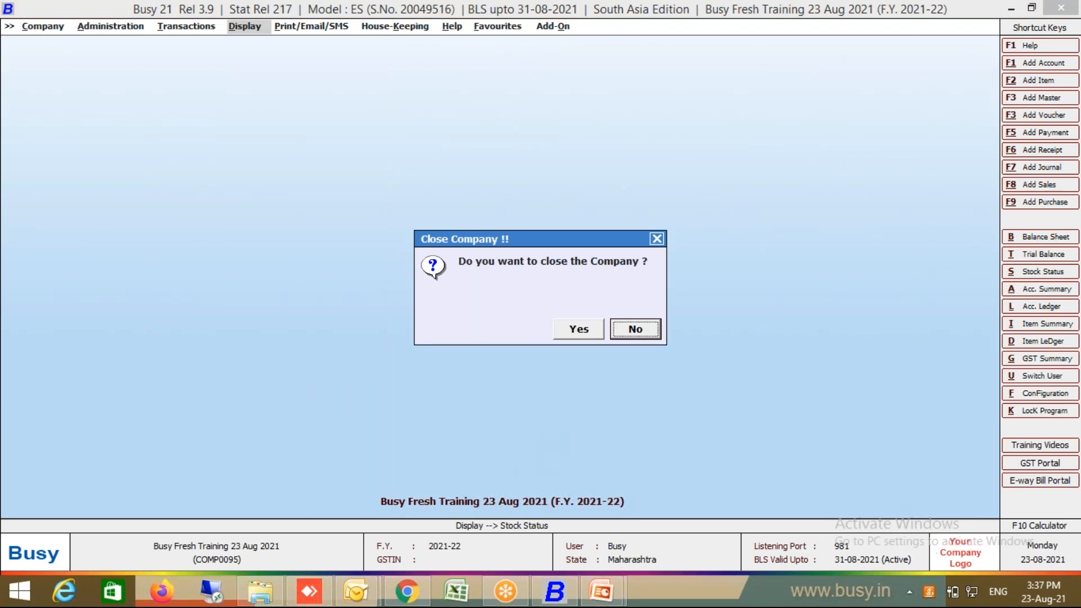
key(Escape)
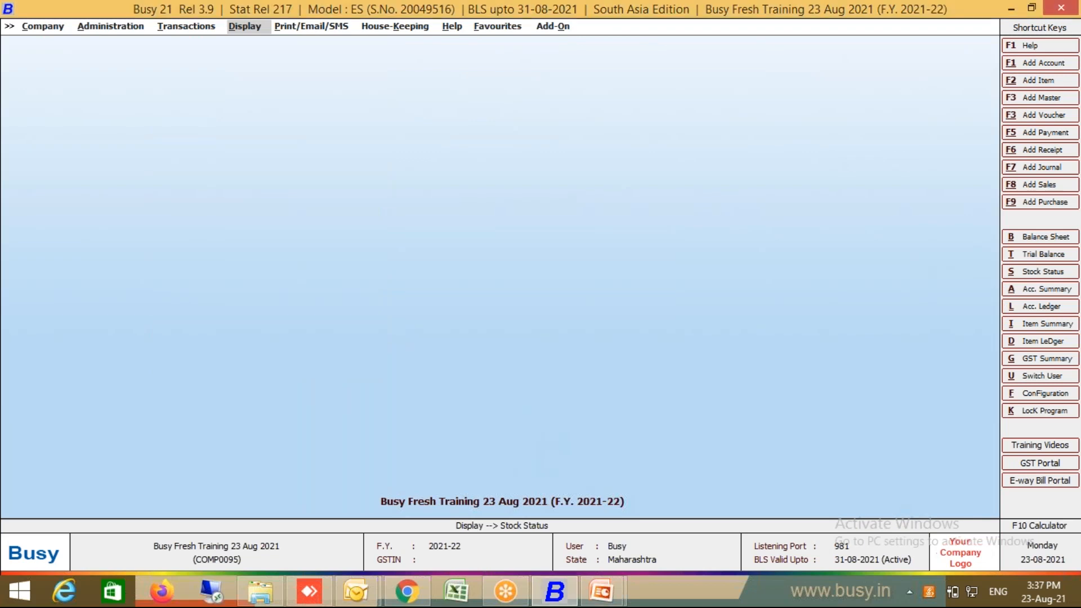
key(l)
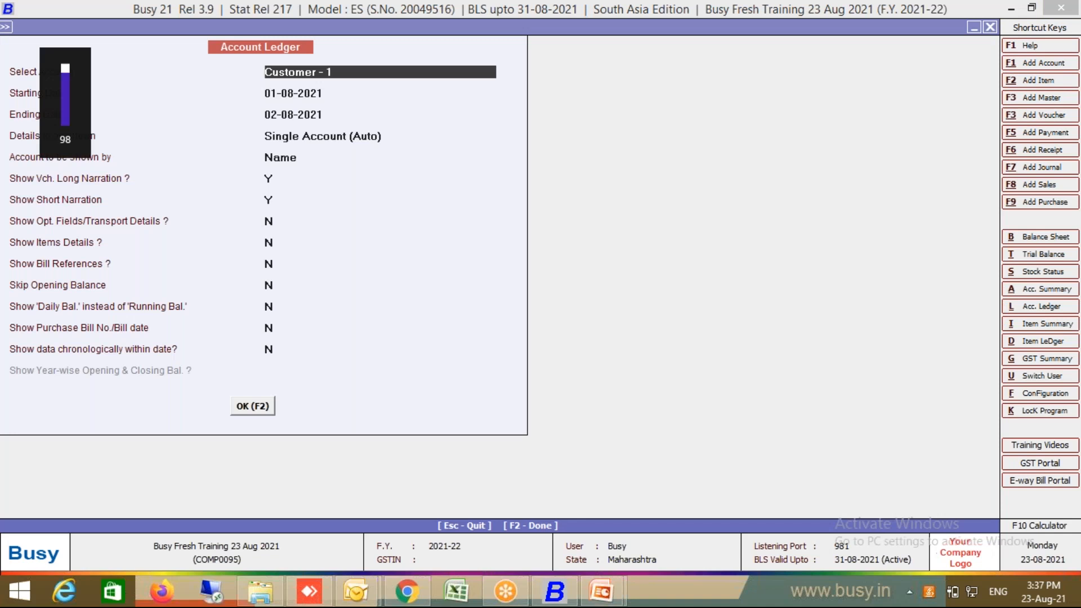
key(F2)
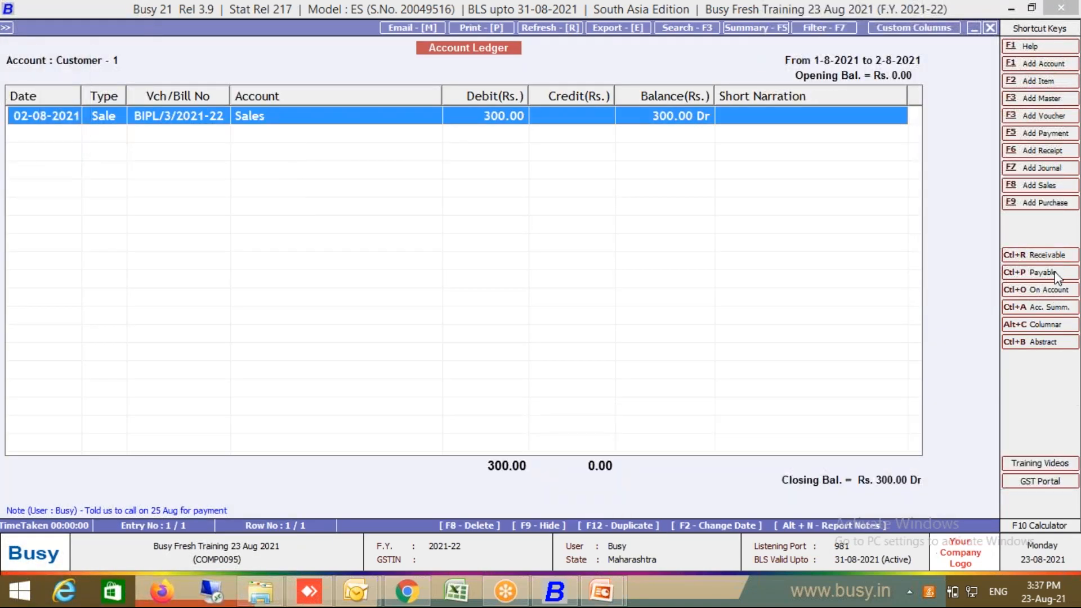
Step: Review Customer - 1's pending receivable, payable and on-account bills
click(1051, 256)
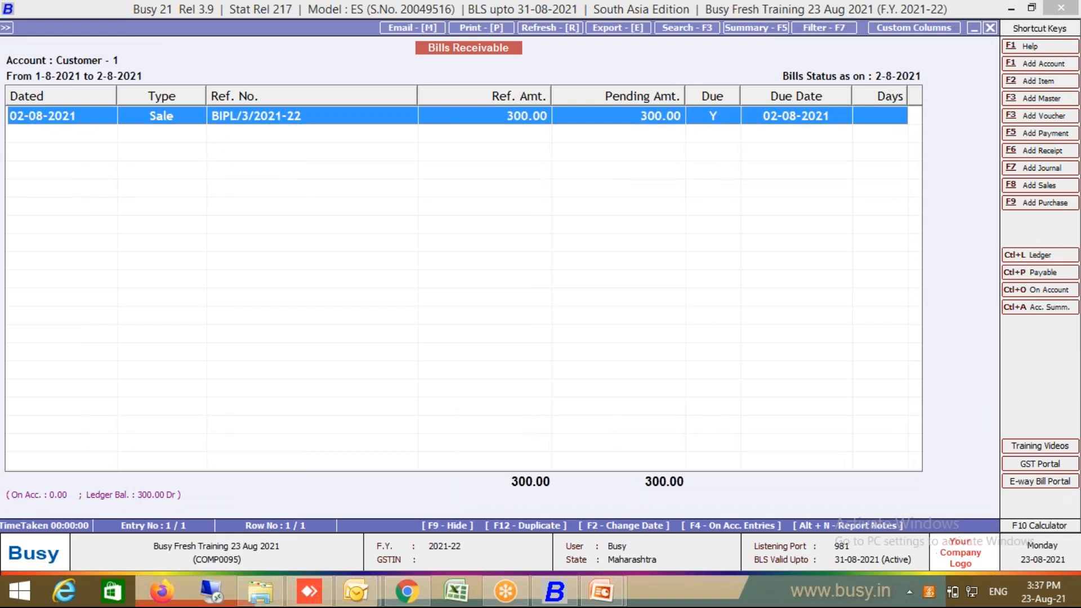
click(1042, 271)
key(Escape)
key(Escape)
key(Escape)
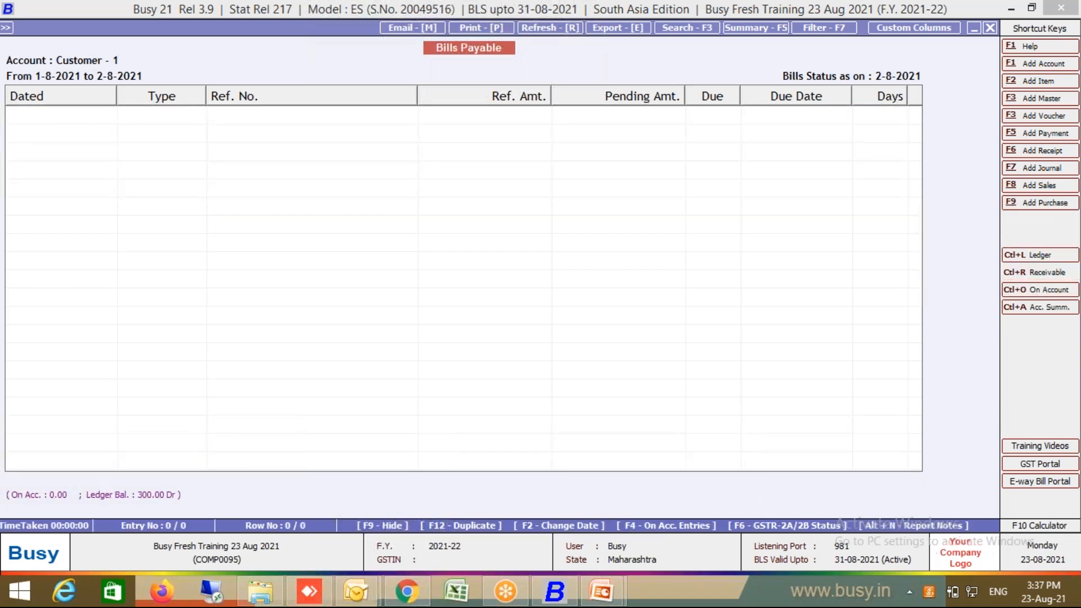
click(1052, 292)
key(Escape)
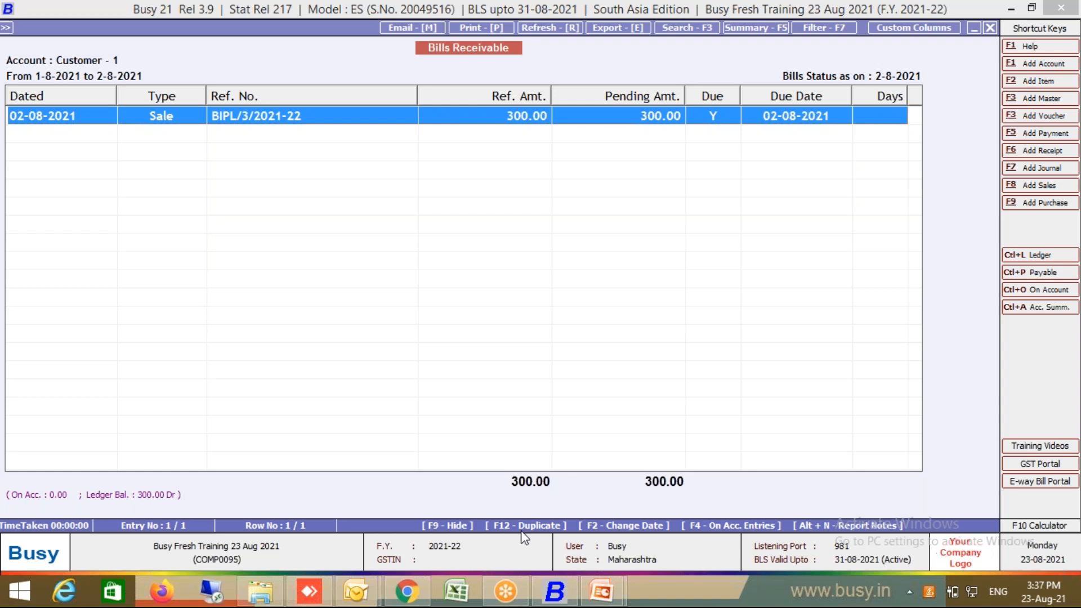
Step: Return to Customer - 1's ledger in columnar layout, closing at Rs. 300.00 Dr, then exit to the main screen
key(ctrl+p)
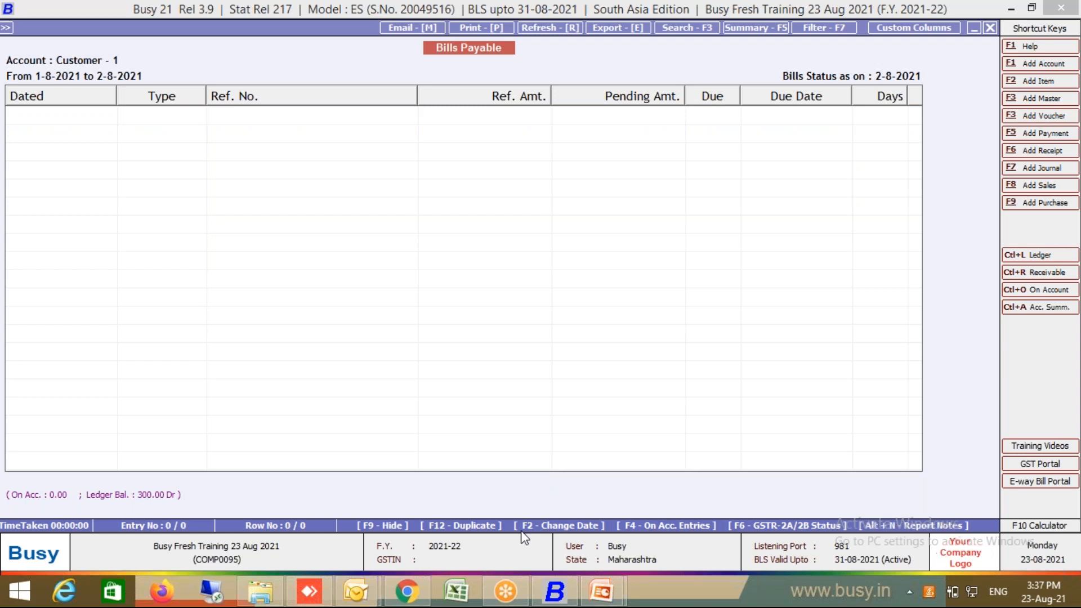
key(ctrl+r)
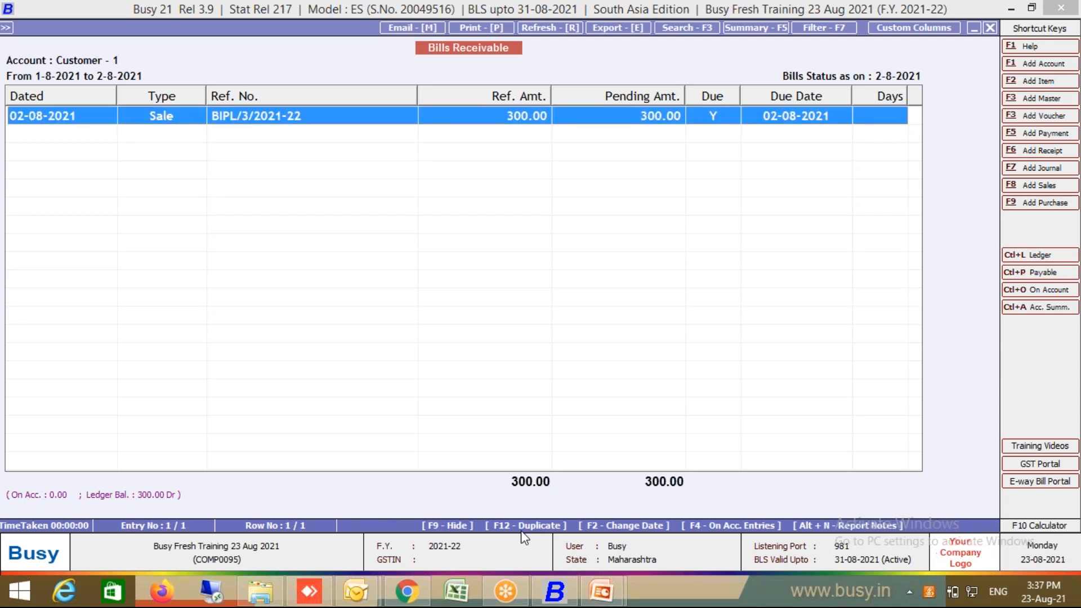
key(ctrl+l)
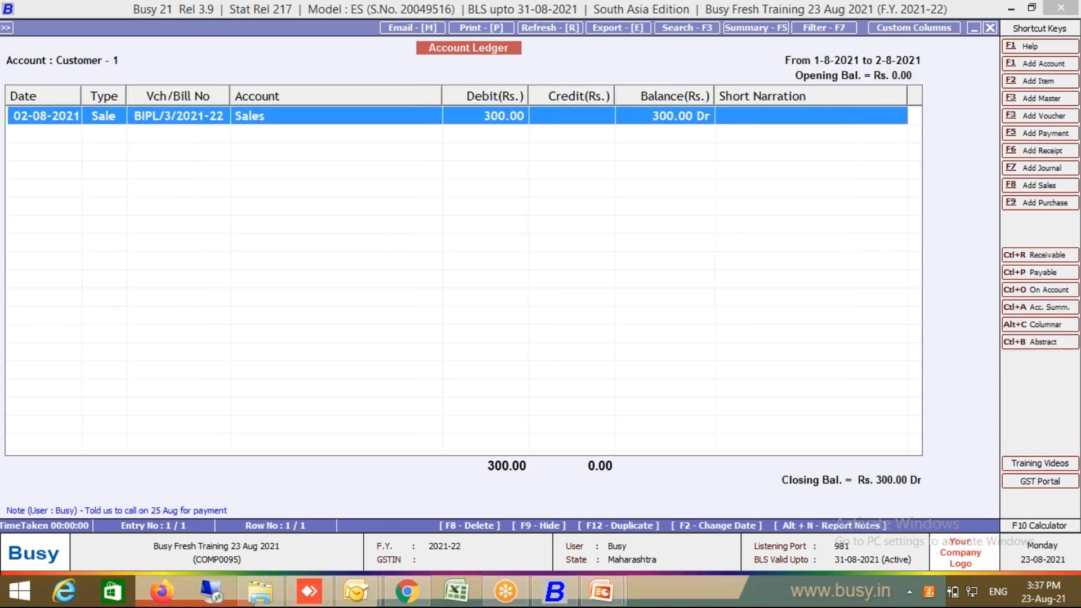
click(1050, 324)
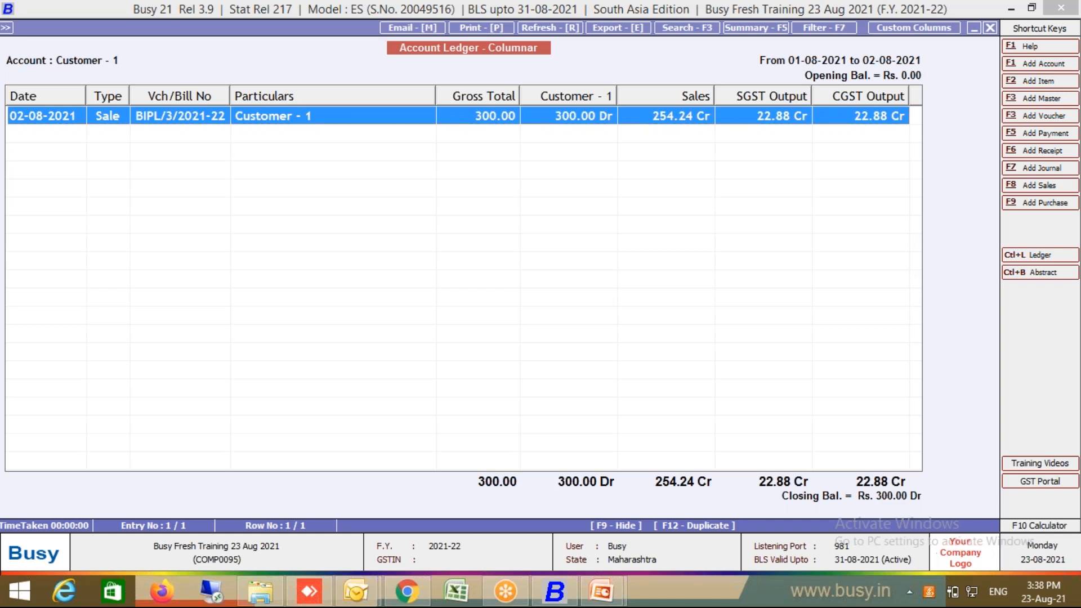
key(Escape)
key(Escape)
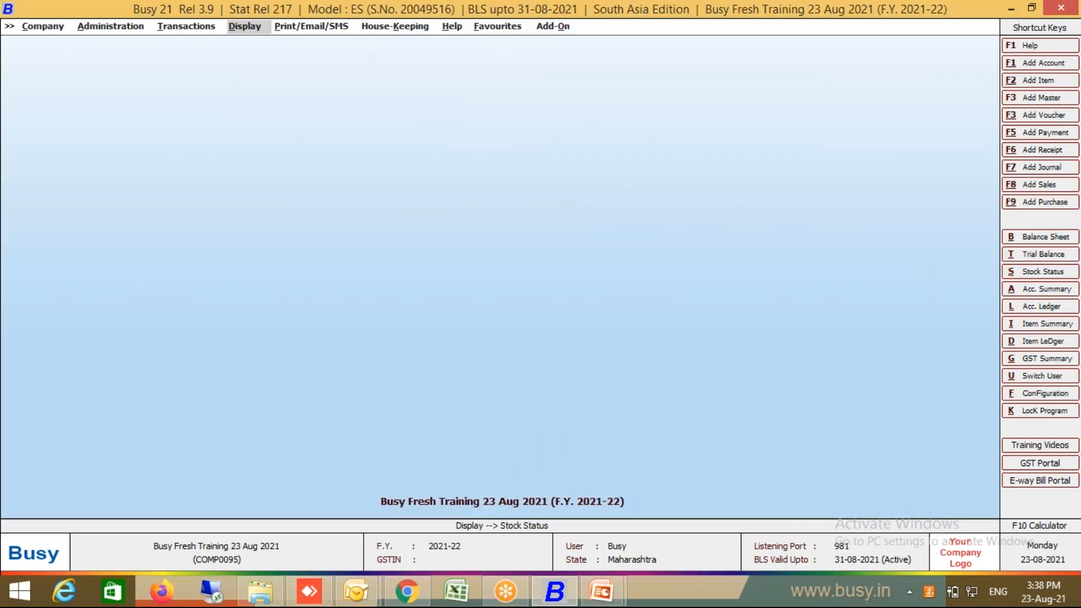
Step: View the Cash ledger in columnar form and as an abstract, closing at Rs. 485.00 Dr, then exit
key(l)
key(Return)
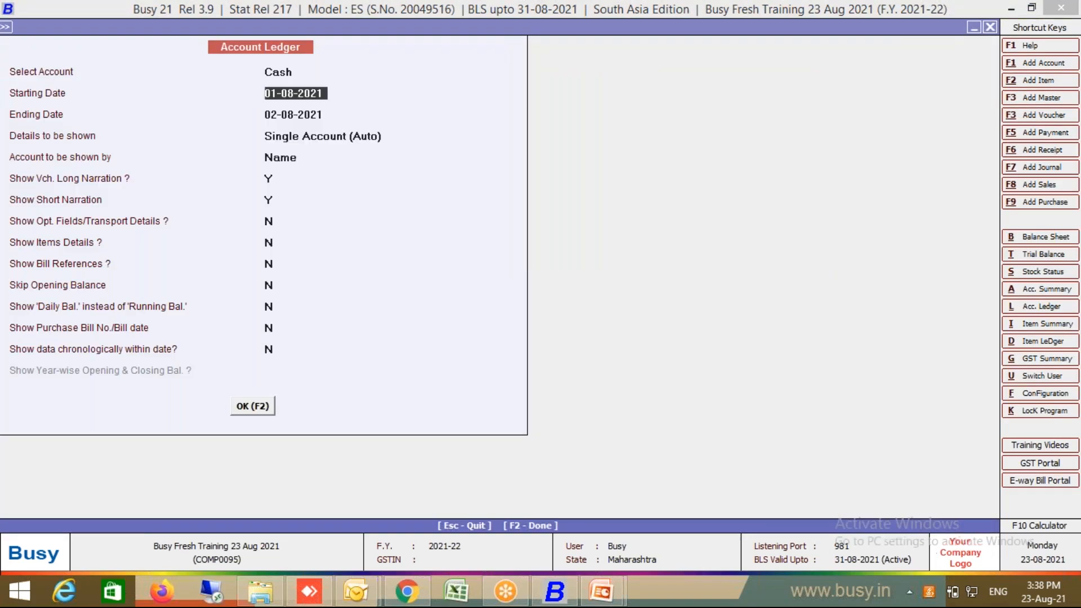
key(F2)
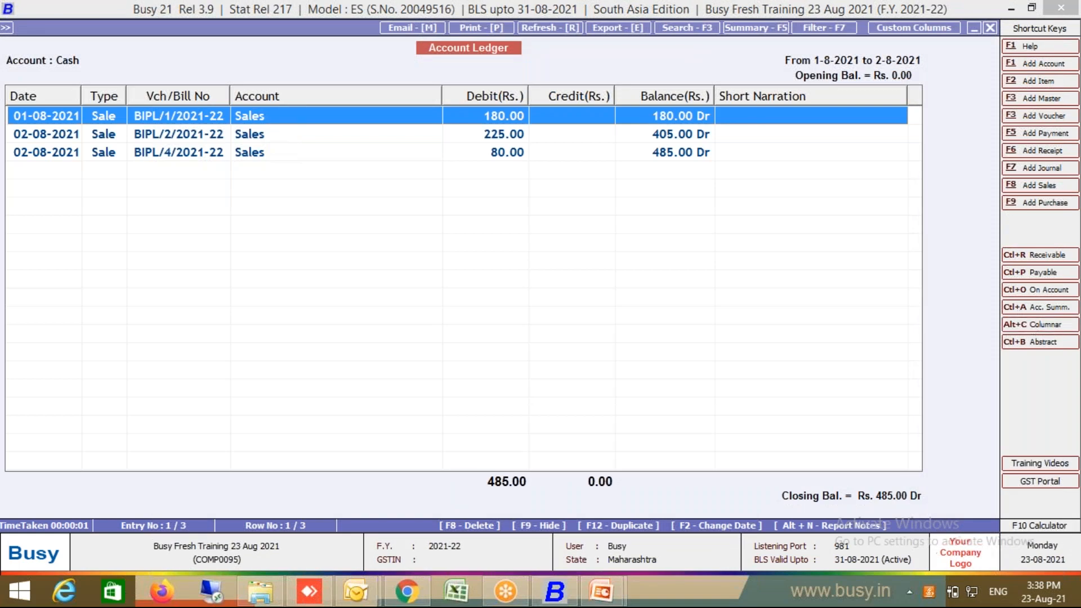
click(1030, 322)
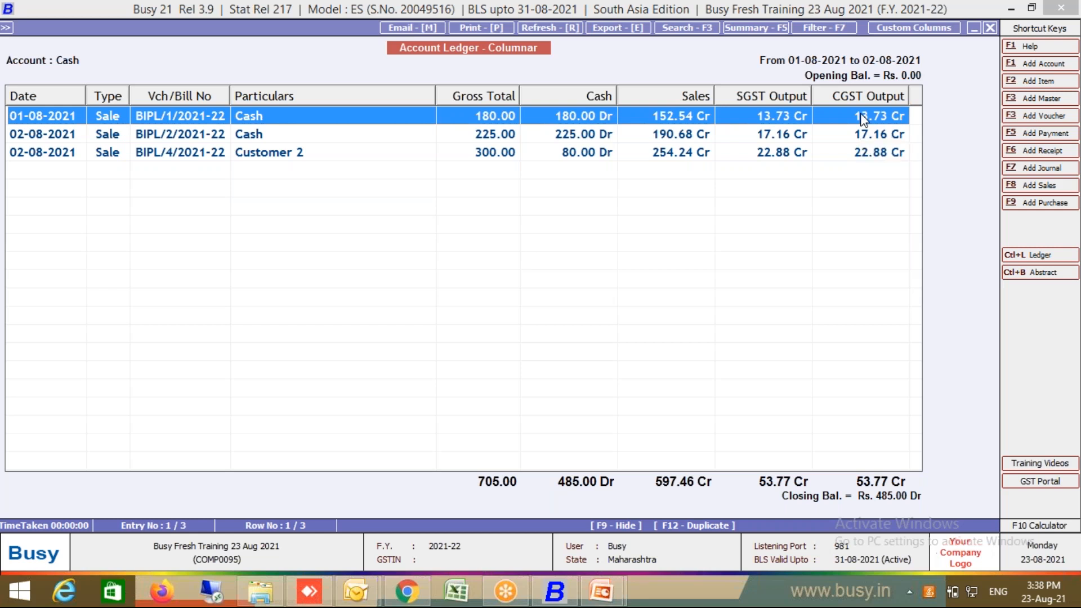
click(1042, 272)
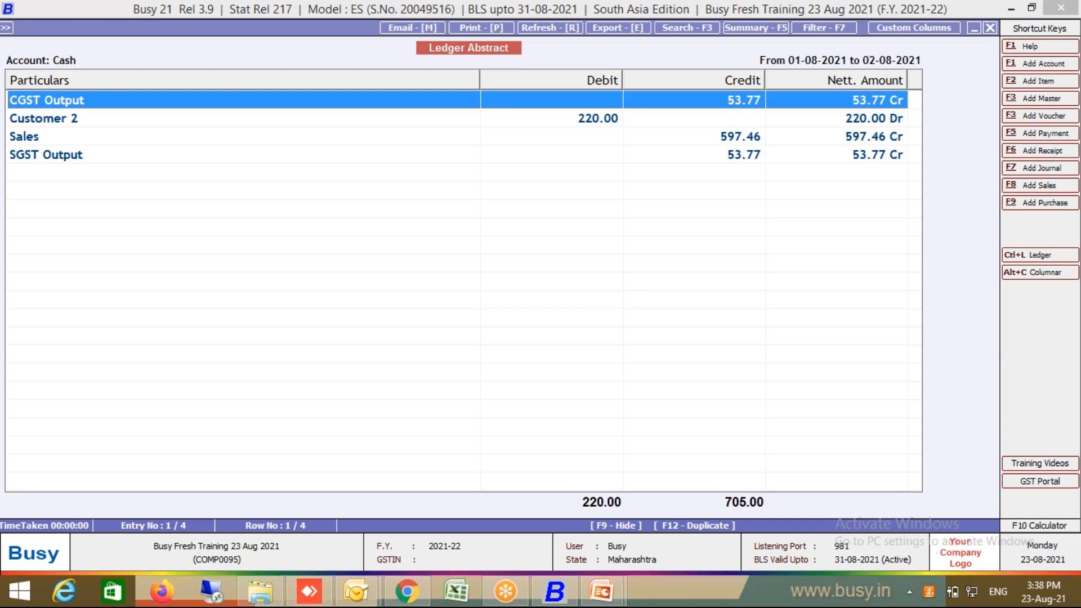
key(Escape)
key(Escape)
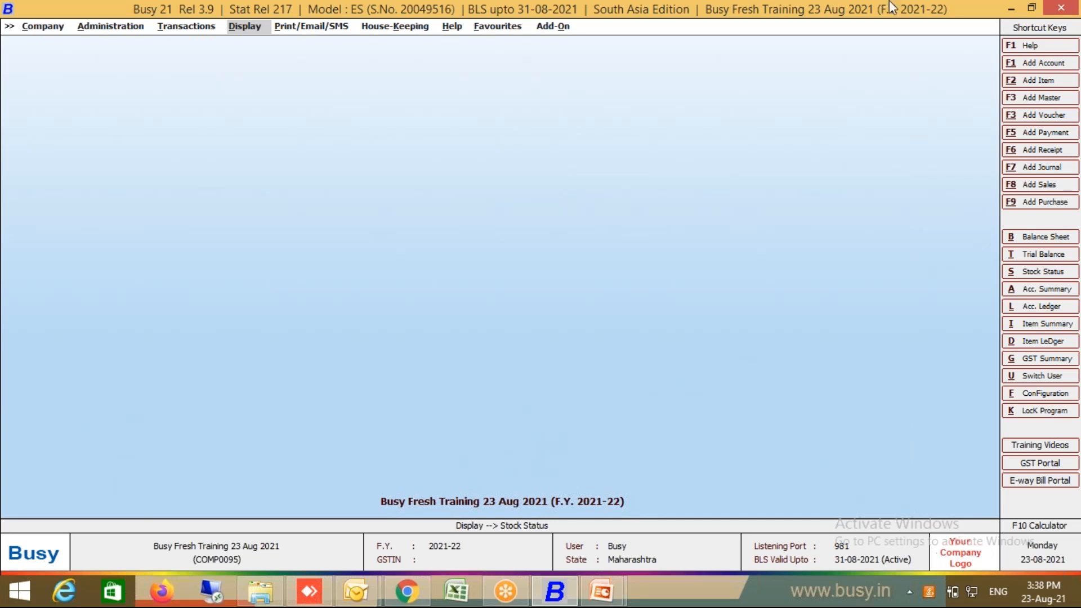
Step: Expand Display > MIS Reports > Profitability Reports to list the profitability report types
click(240, 31)
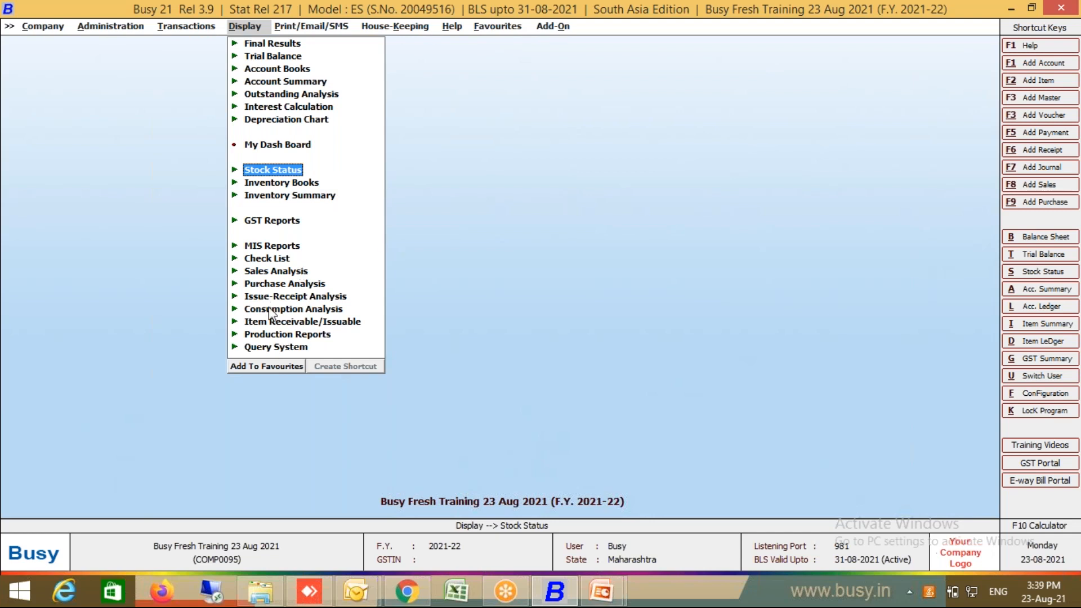
click(277, 262)
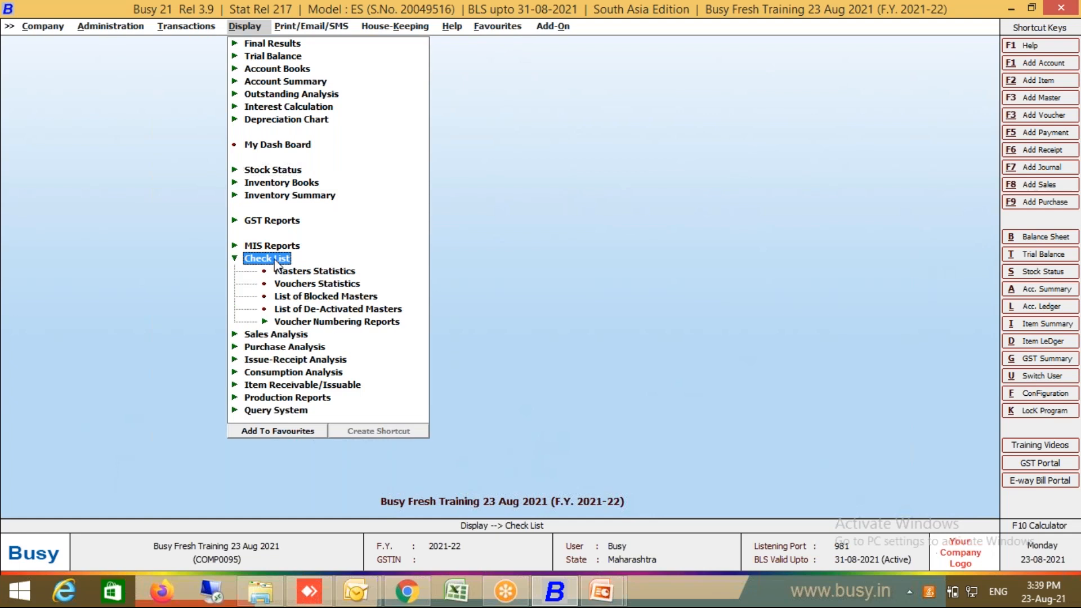
click(276, 260)
click(286, 250)
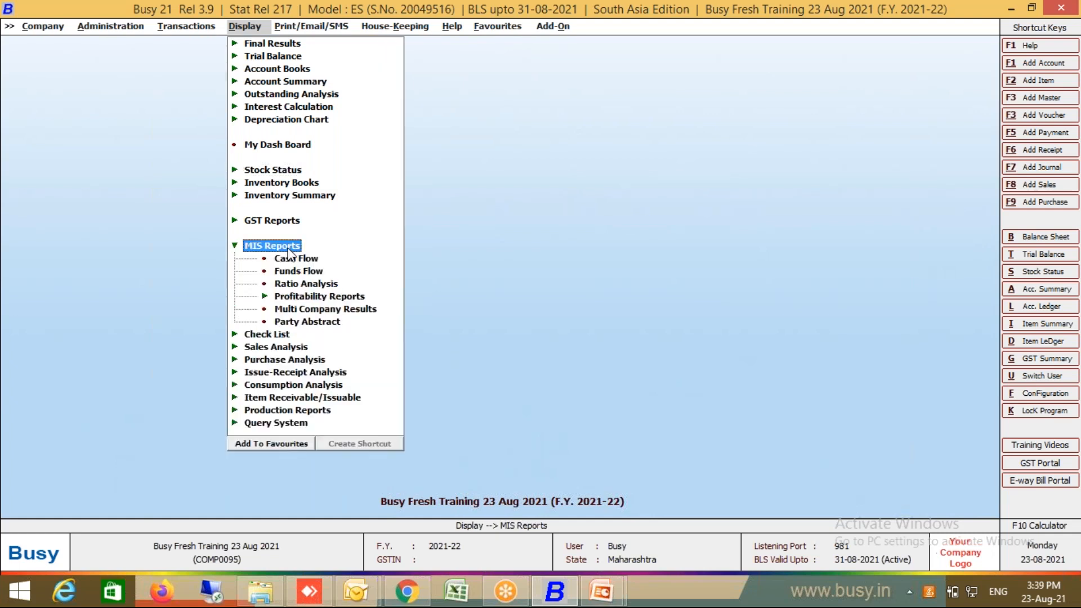
click(320, 296)
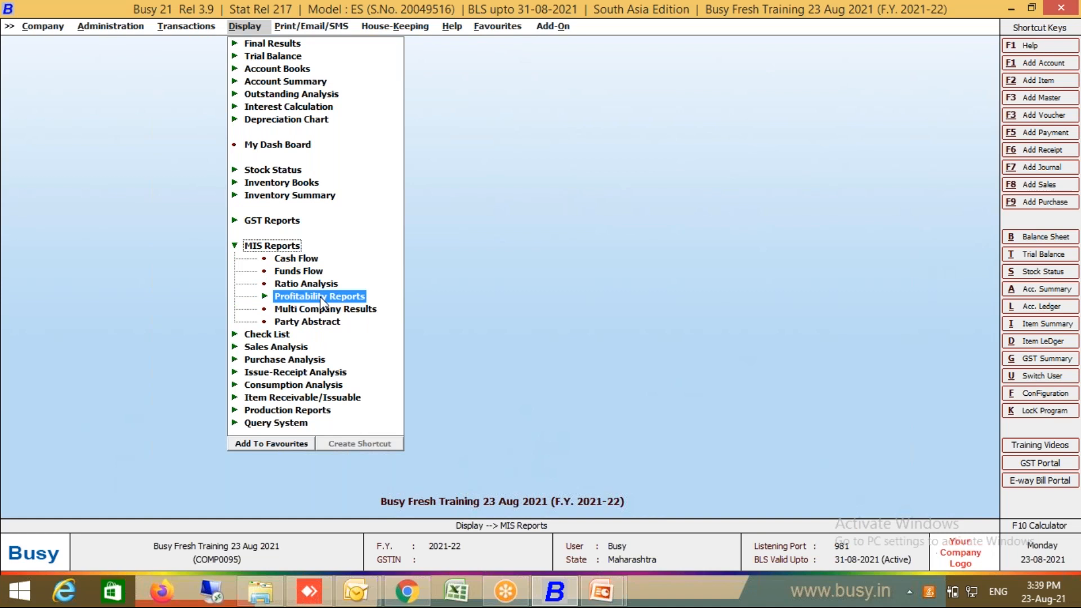
click(320, 296)
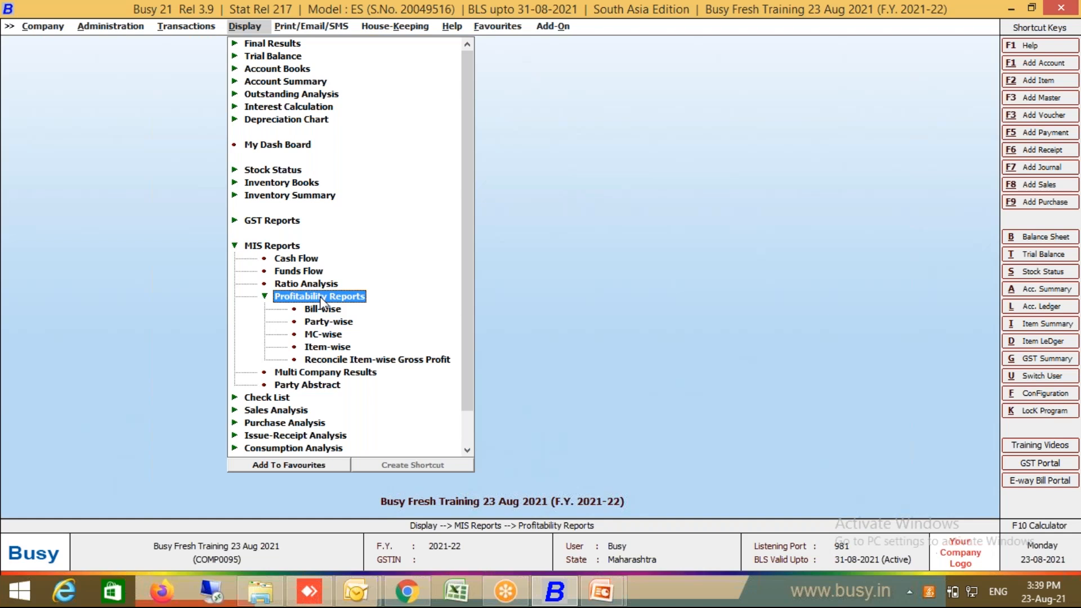
Step: Run the Bill-wise Profitability report: four sales, 851.70 sales, 790.60 cost, 61.10 profit
double_click(324, 313)
click(217, 269)
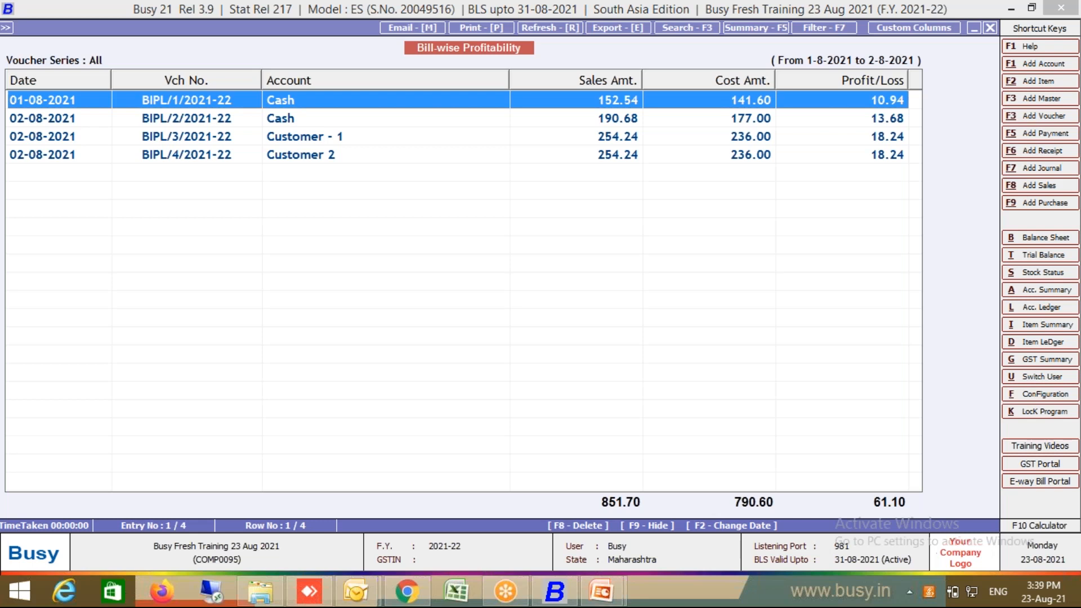
Step: Run Item-wise Gross Profit for all items, showing Good Day Biscuit 100 GM at 61.10 (7.17%)
key(Escape)
key(Escape)
key(Escape)
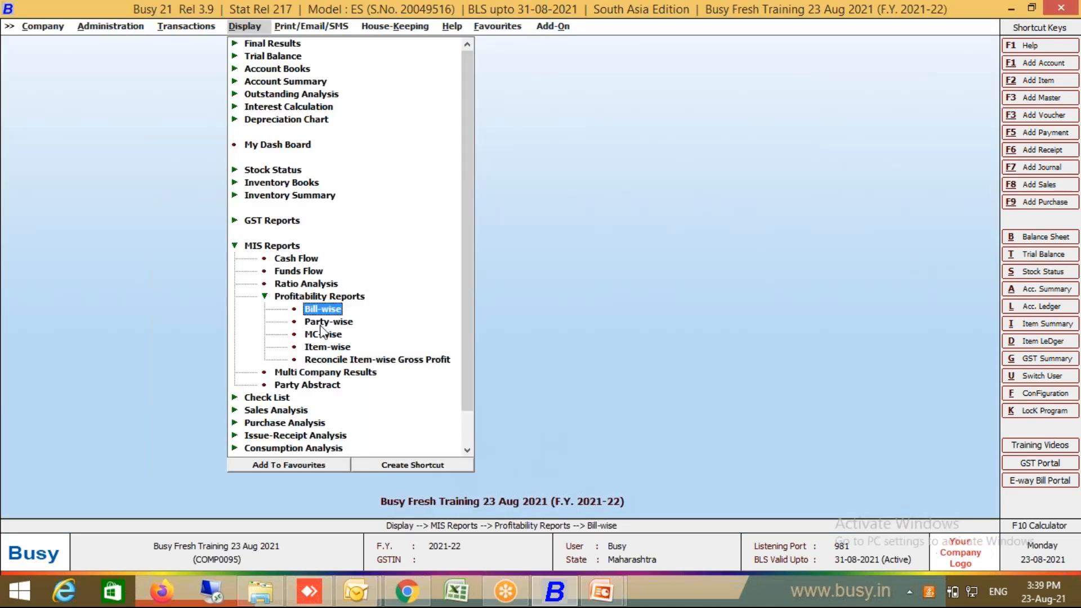
click(317, 346)
key(Return)
key(Return)
key(Return)
key(Return)
key(Return)
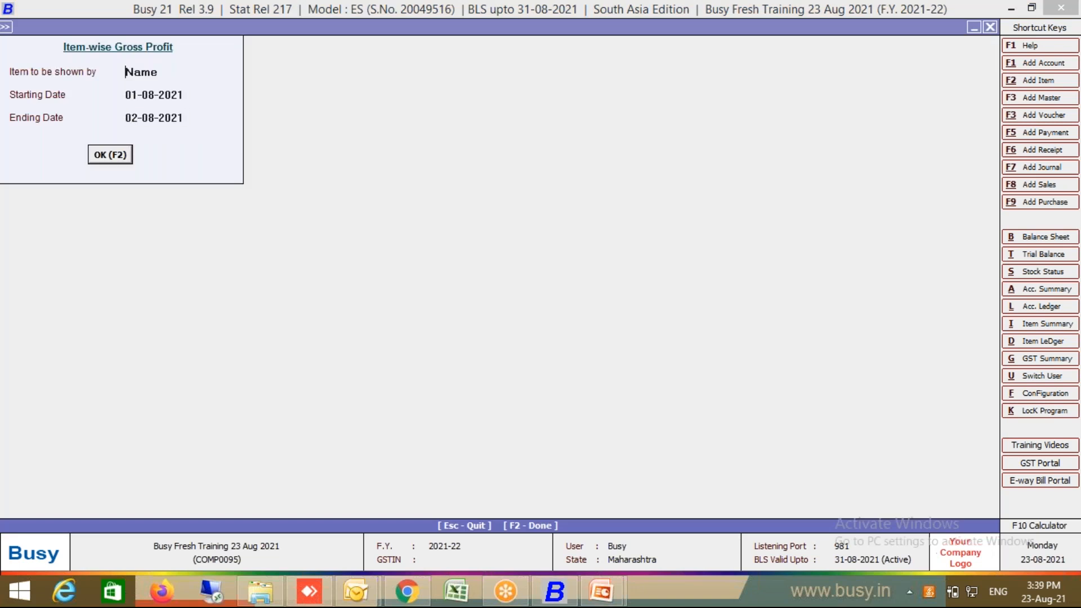
key(Return)
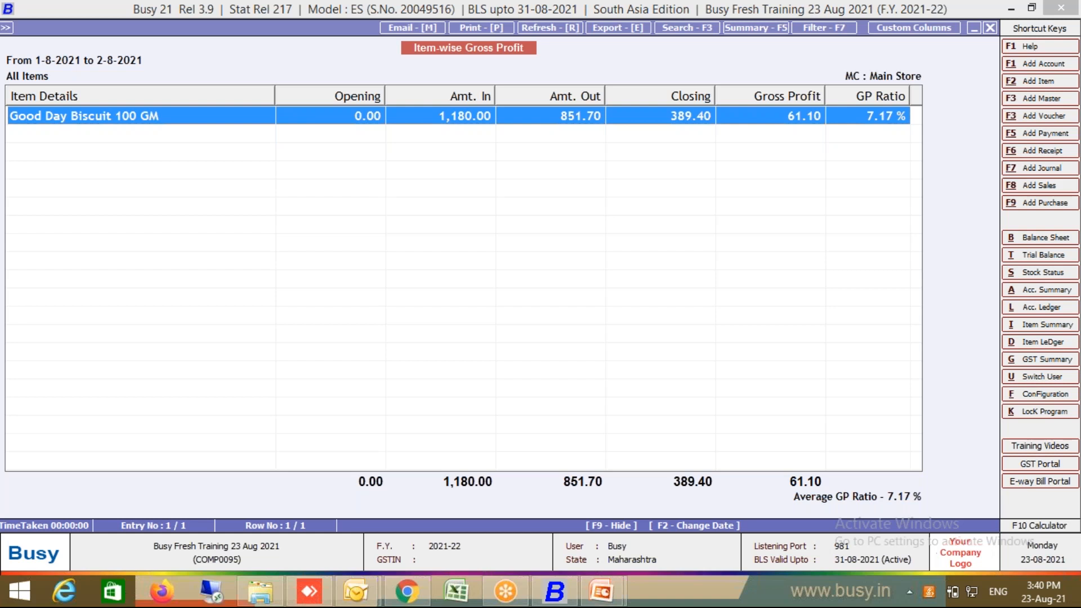
key(Escape)
key(Escape)
key(Escape)
key(Escape)
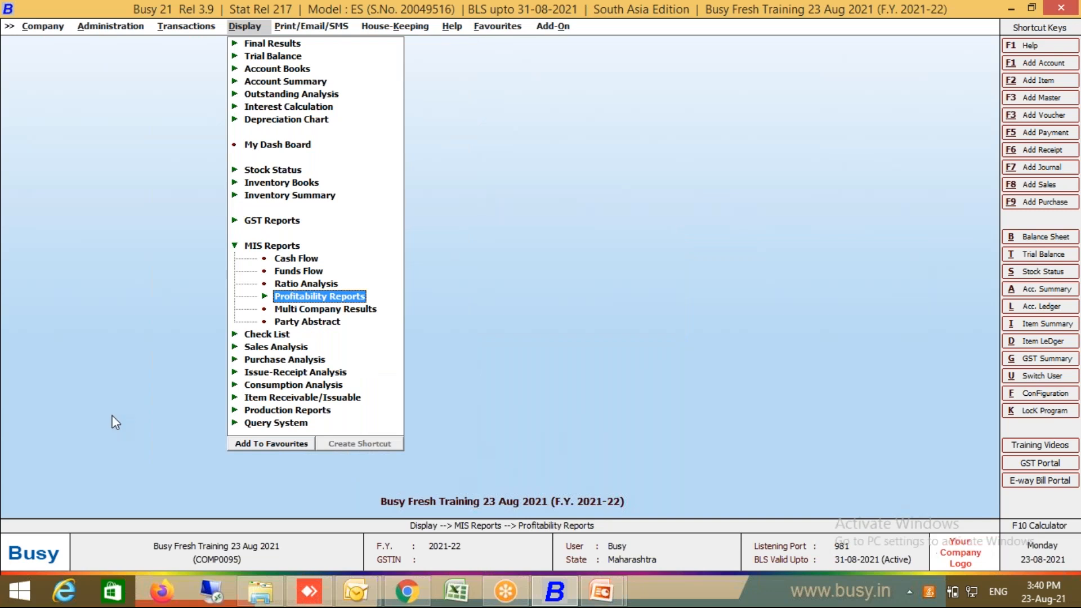
Step: Open GST Reports > GST Summaries > GST Summary for 01-08-2021 to 02-08-2021
click(270, 222)
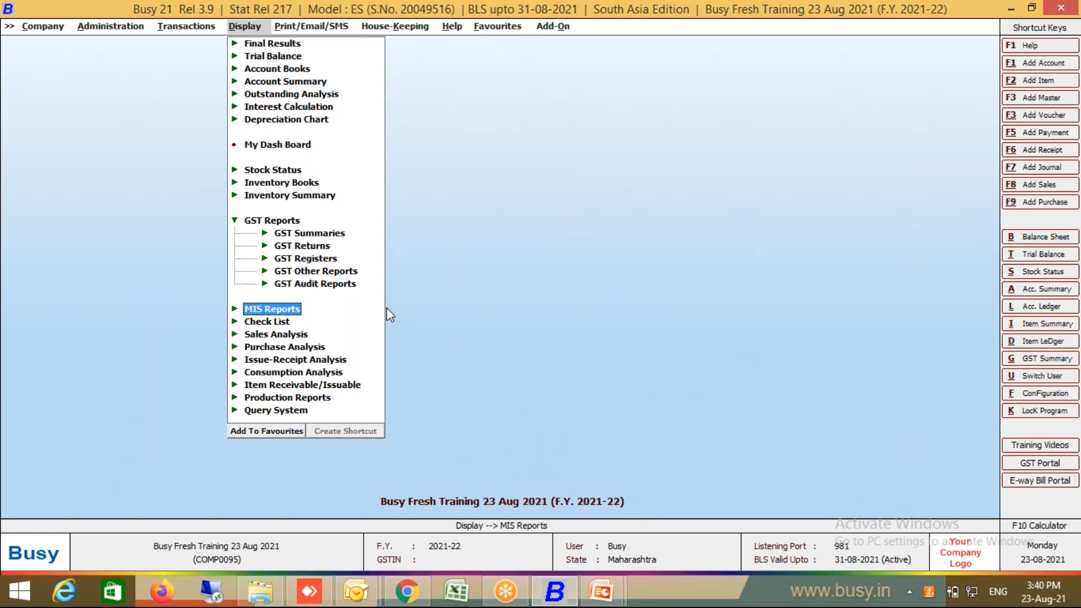
click(340, 233)
click(334, 246)
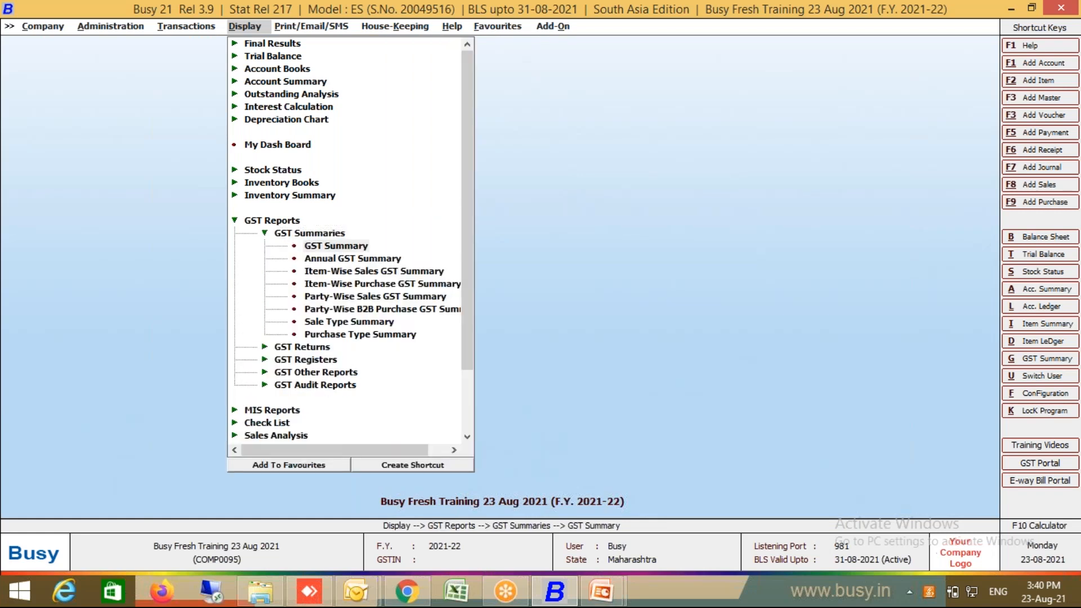
key(Return)
key(Return)
key(Return)
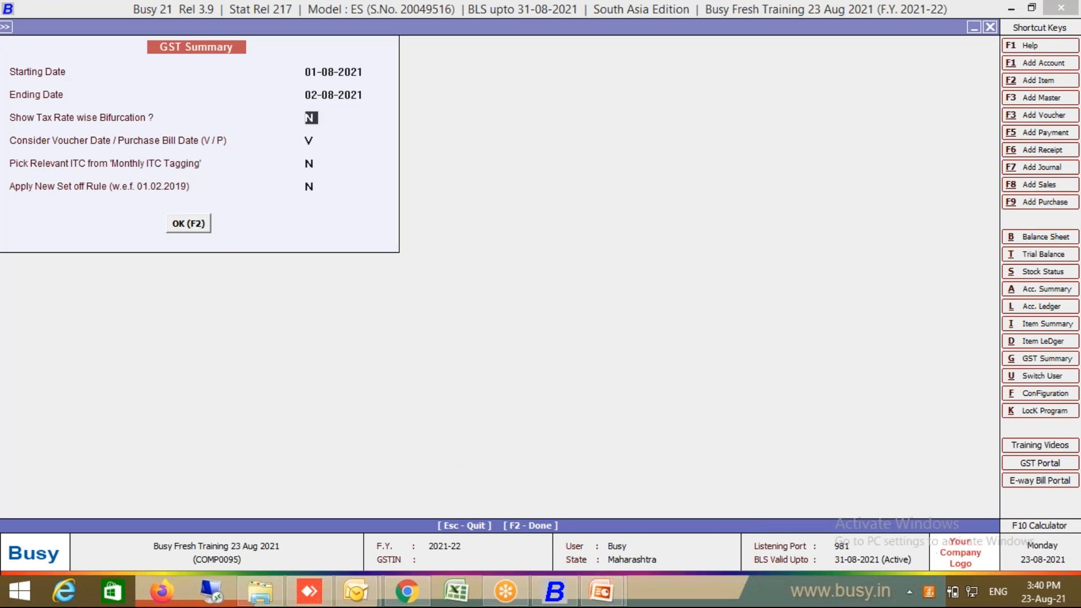
key(Return)
key(Return)
key(Return)
key(Return)
key(Return)
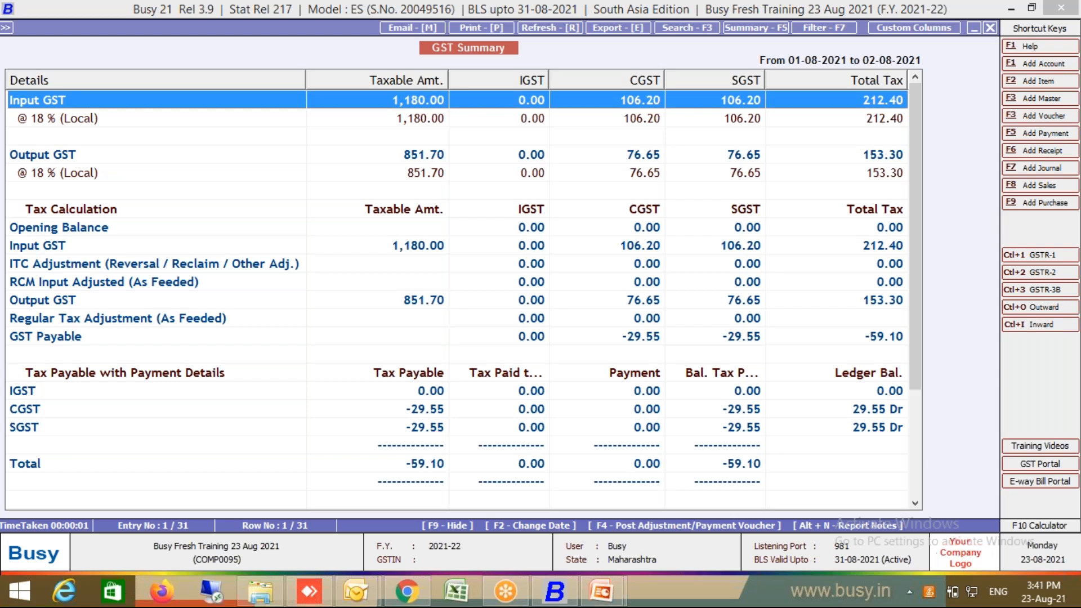
Step: Exit the GST Summary report and switch from the Display menu to the Transactions menu
key(Escape)
key(Escape)
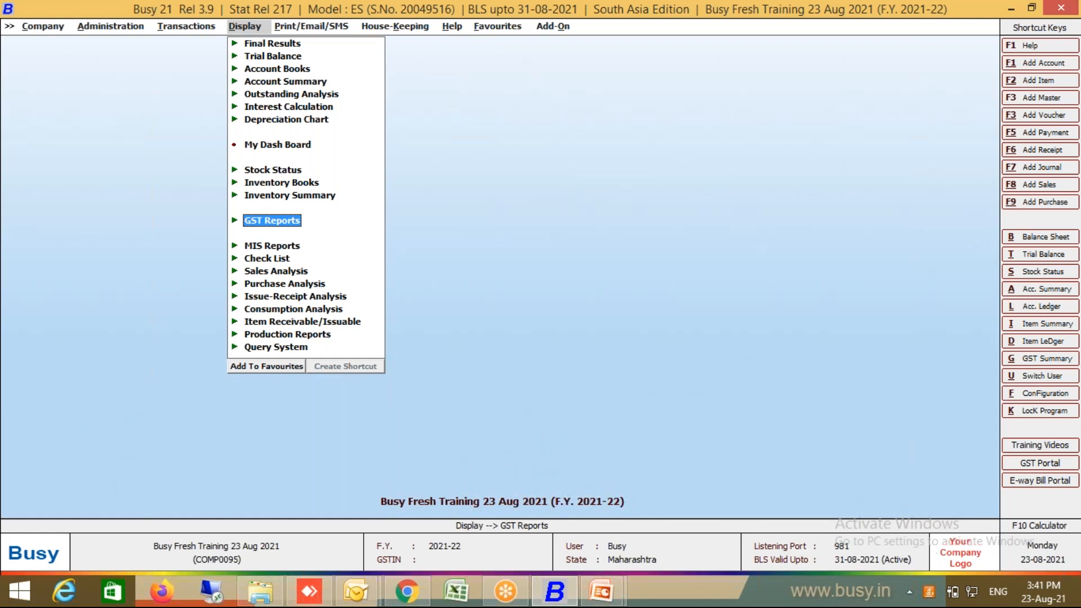
key(Left)
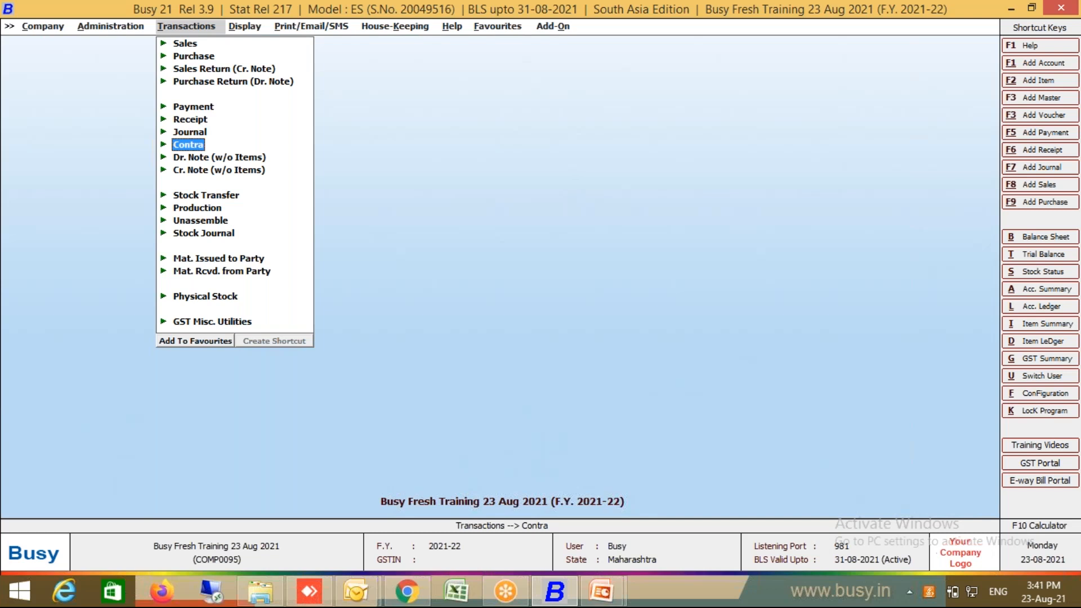
Step: Start a new Main-series sales voucher with sale type L/GST-ItemWise
click(183, 47)
click(205, 58)
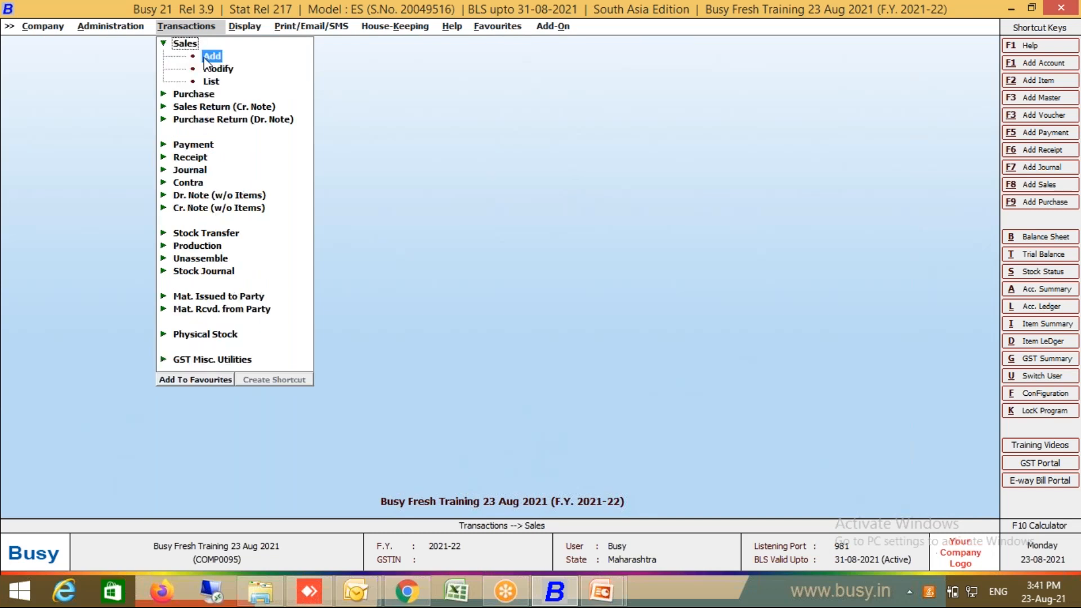
key(Return)
key(Return)
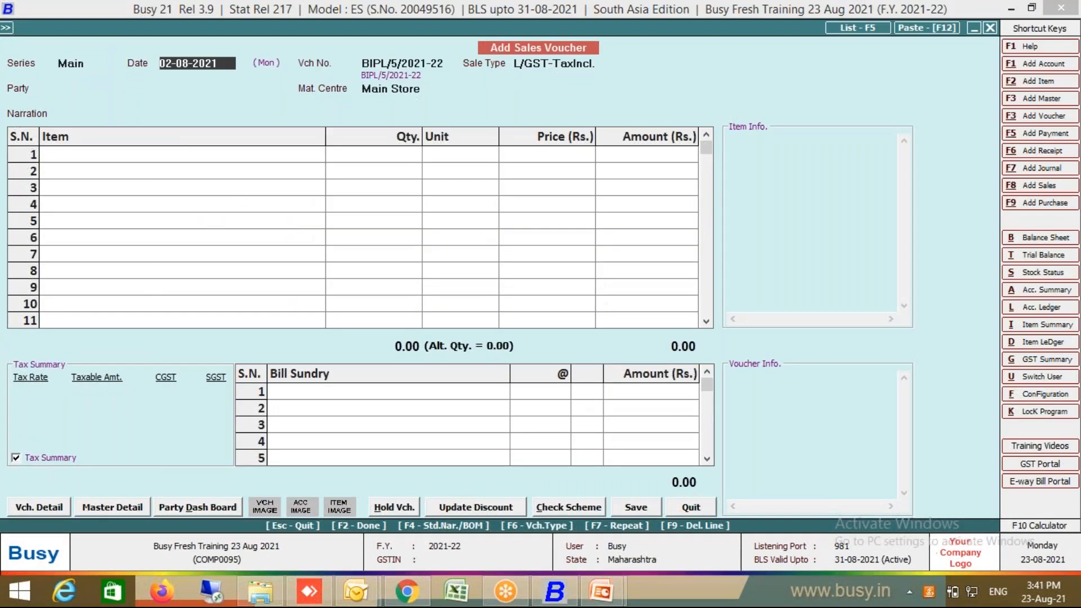
key(Return)
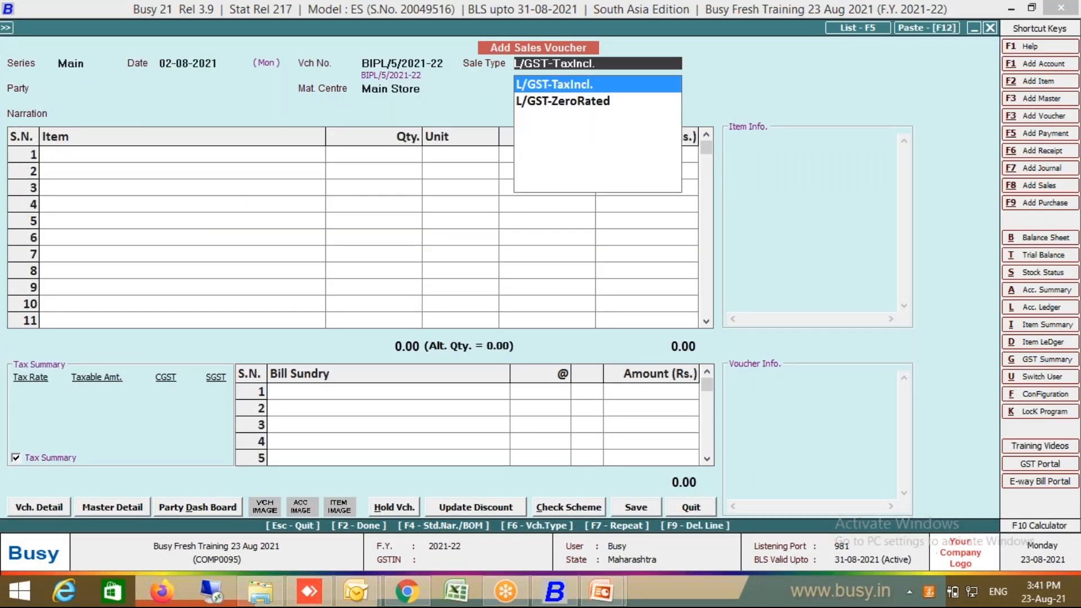
text(se)
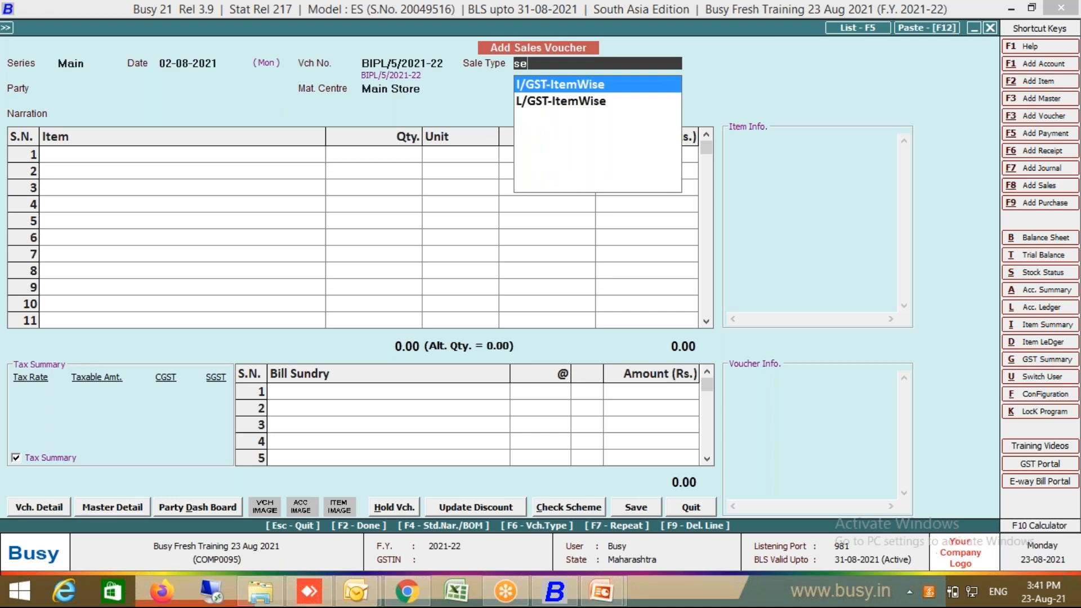
key(BackSpace)
key(BackSpace)
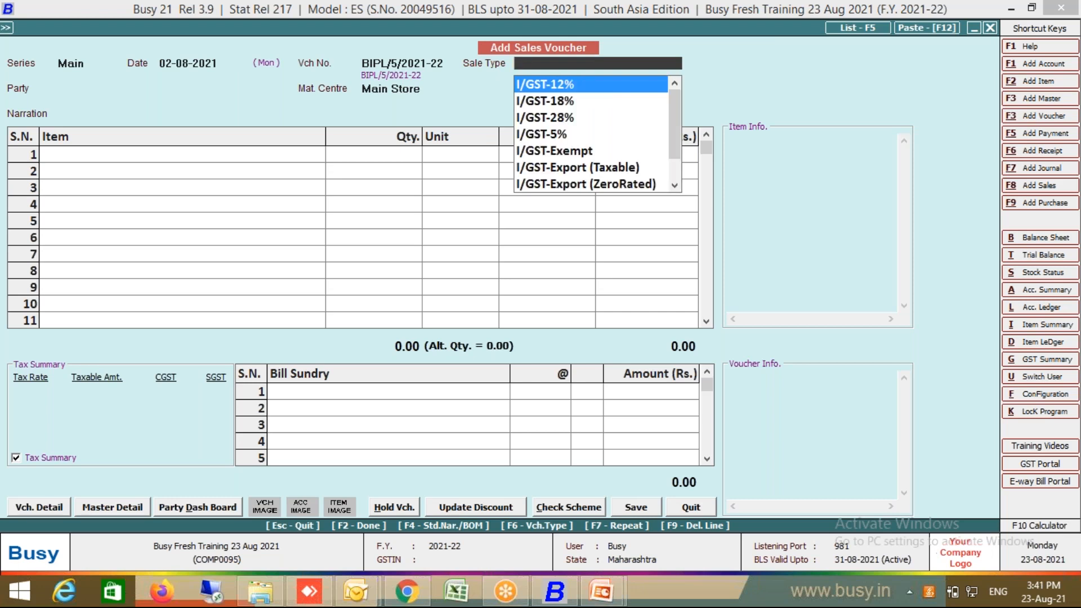
text(item)
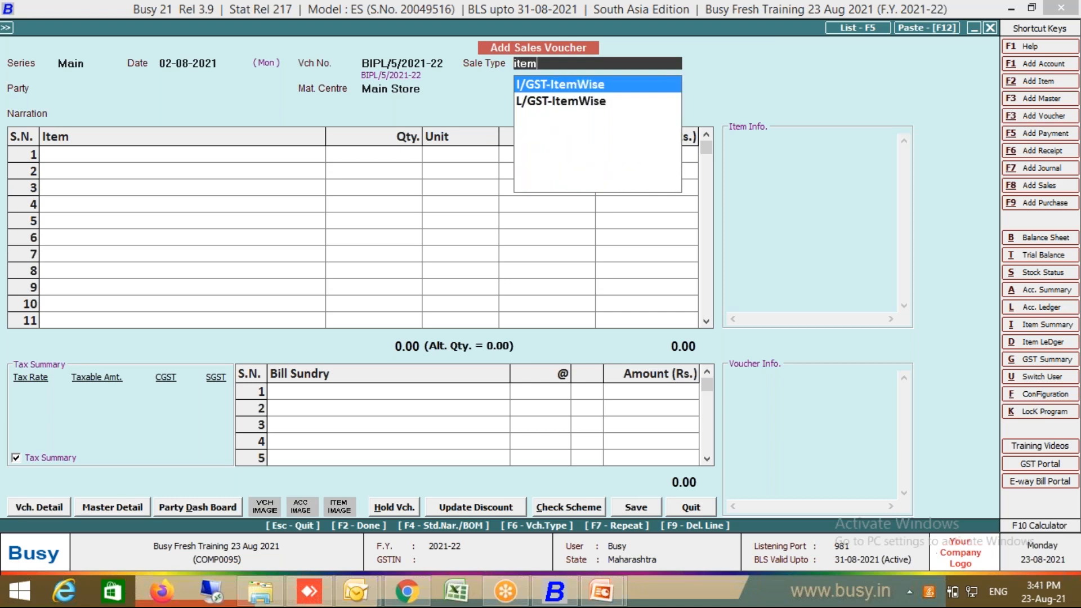
click(584, 100)
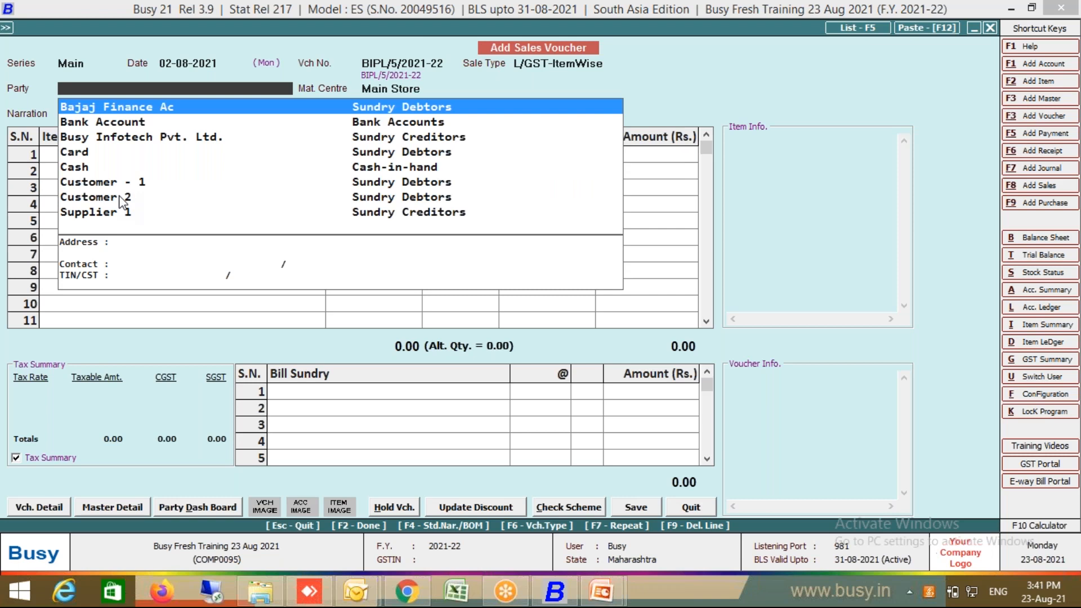
Step: Choose Customer - 1 as the party and begin a new item for the first line
click(142, 185)
key(Return)
key(Return)
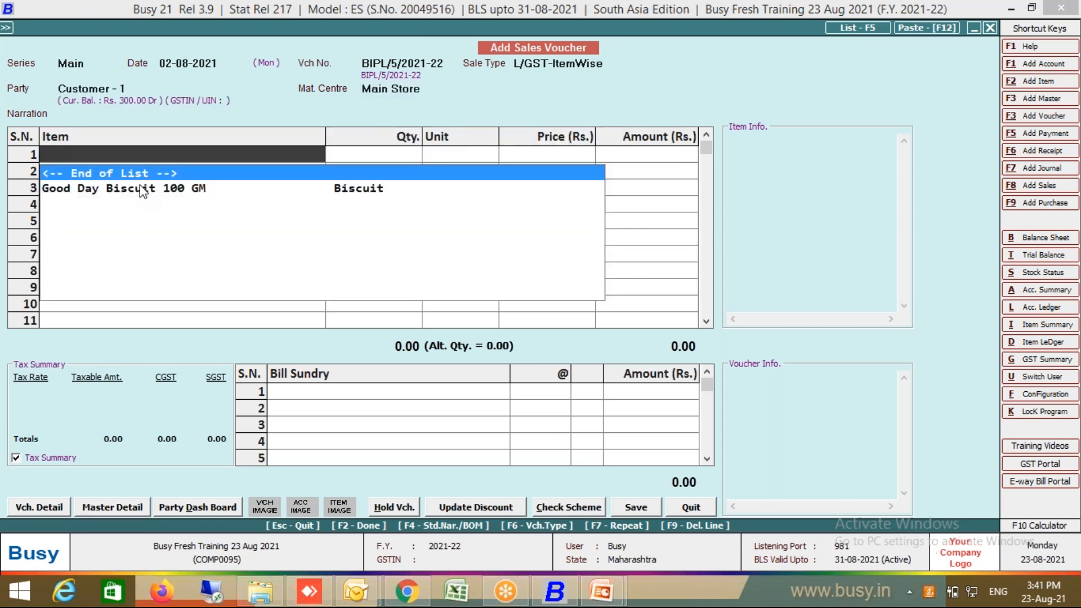
key(Return)
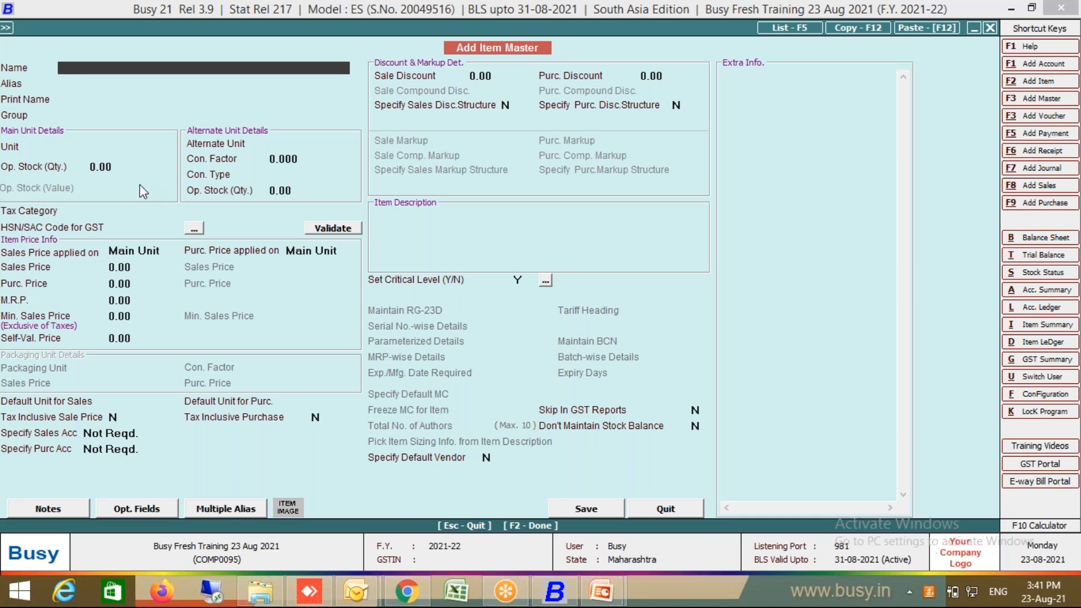
Step: Name the item Man Power Supply in General, main unit Units, alternate unit Days (OTH-OTHERS)
text(Man Power Supply)
key(Return)
key(Return)
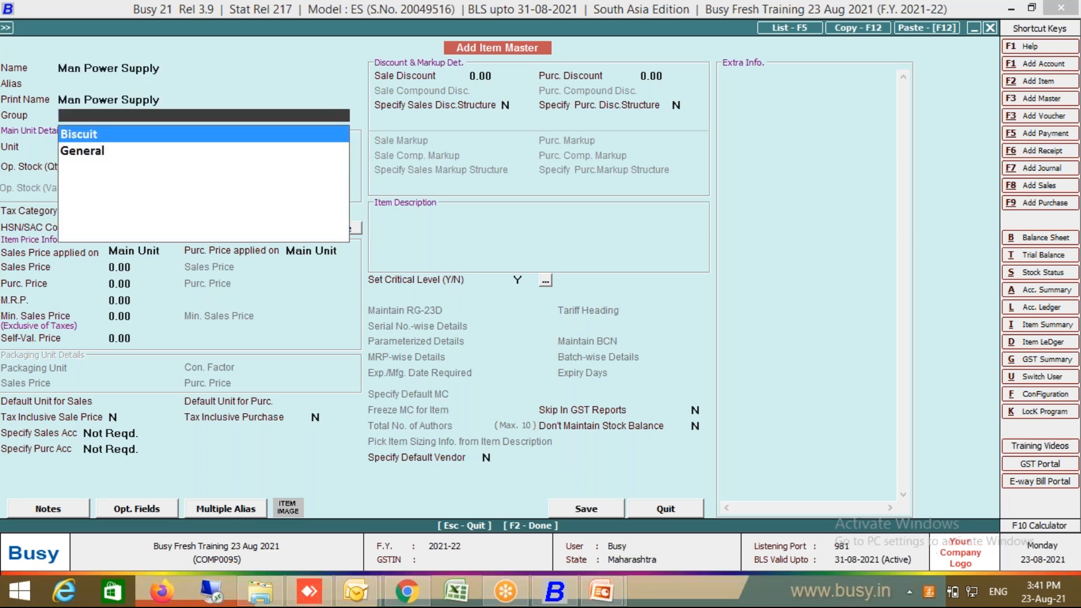
click(89, 154)
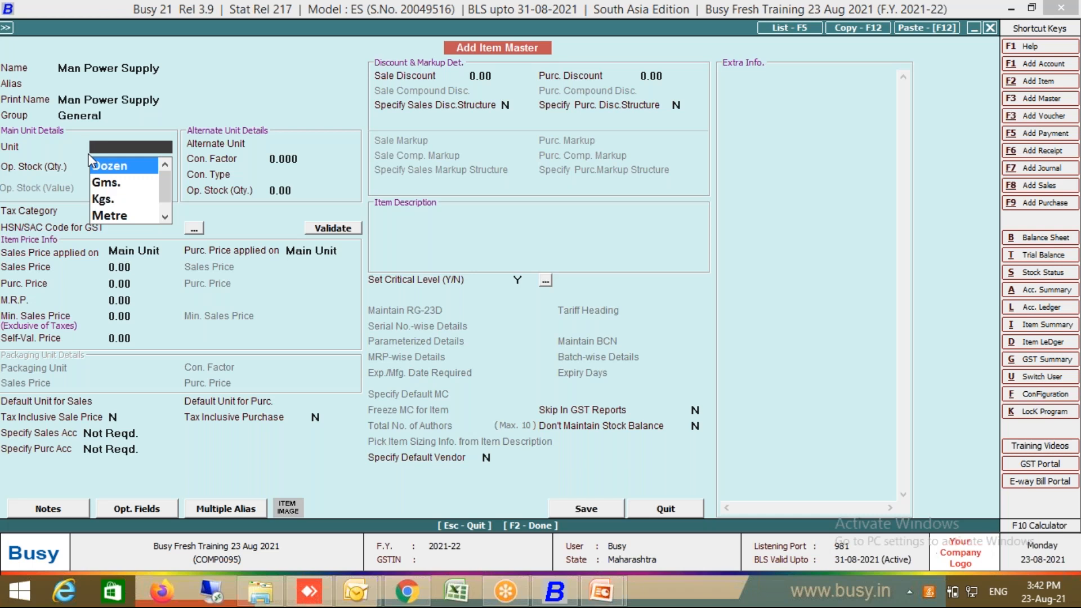
text(Uni)
key(Return)
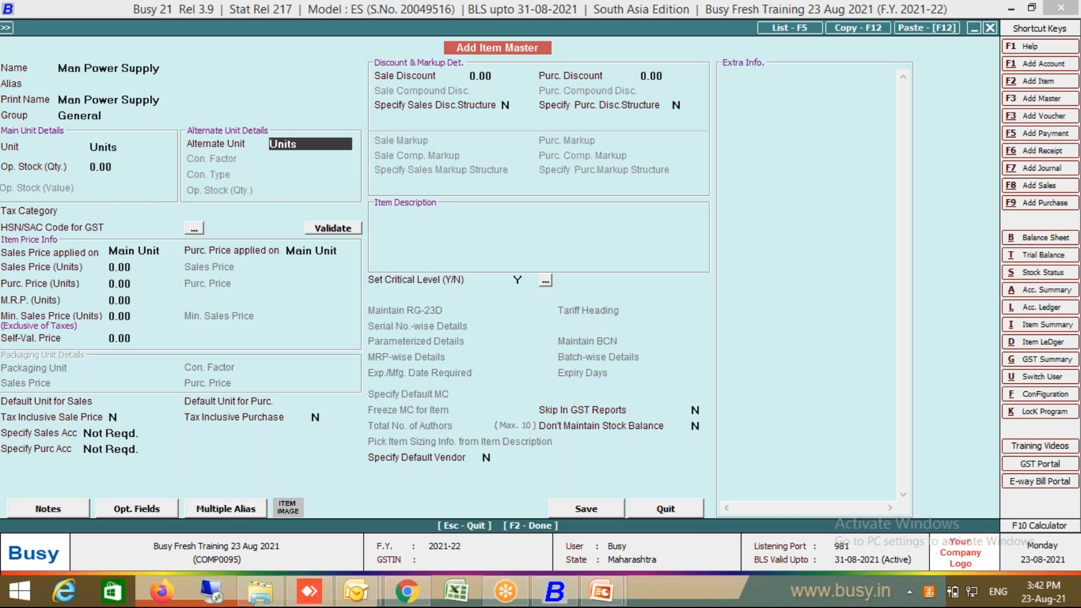
key(XF86AudioRaiseVolume)
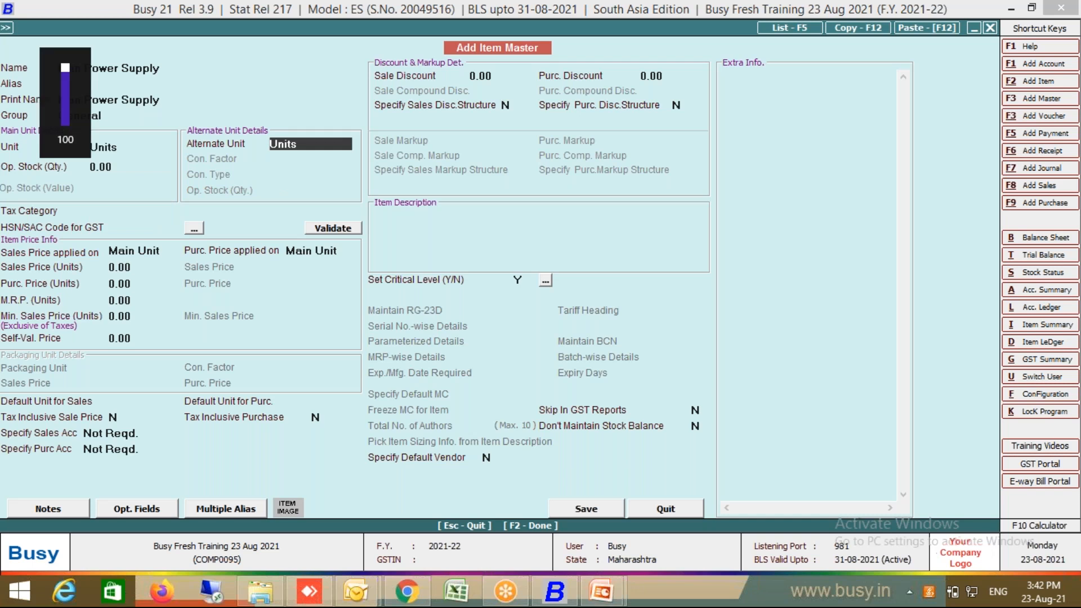
text(Days)
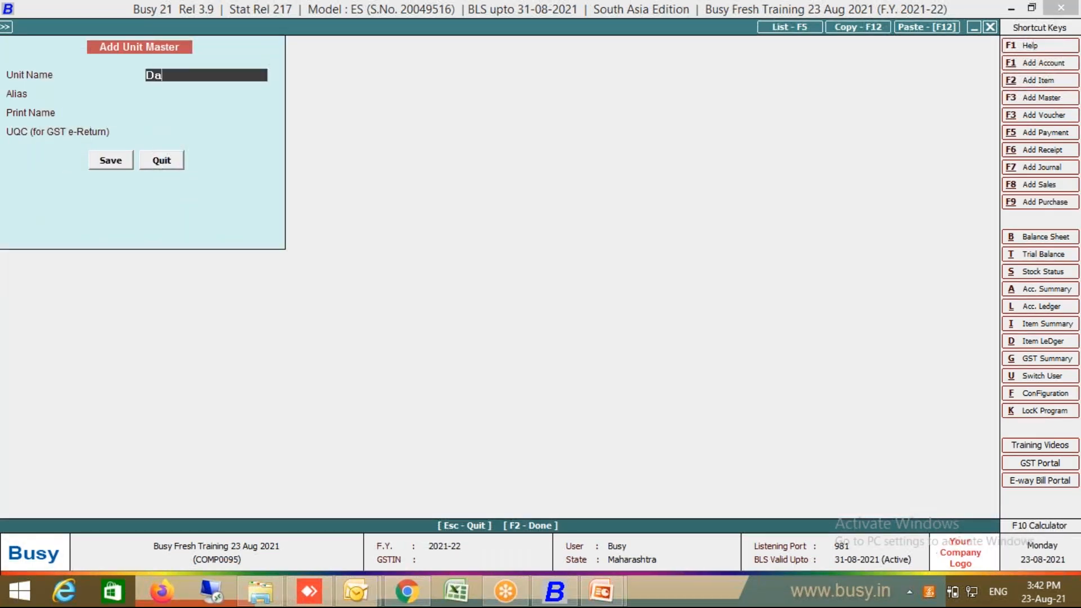
key(Return)
key(Return)
key(Return)
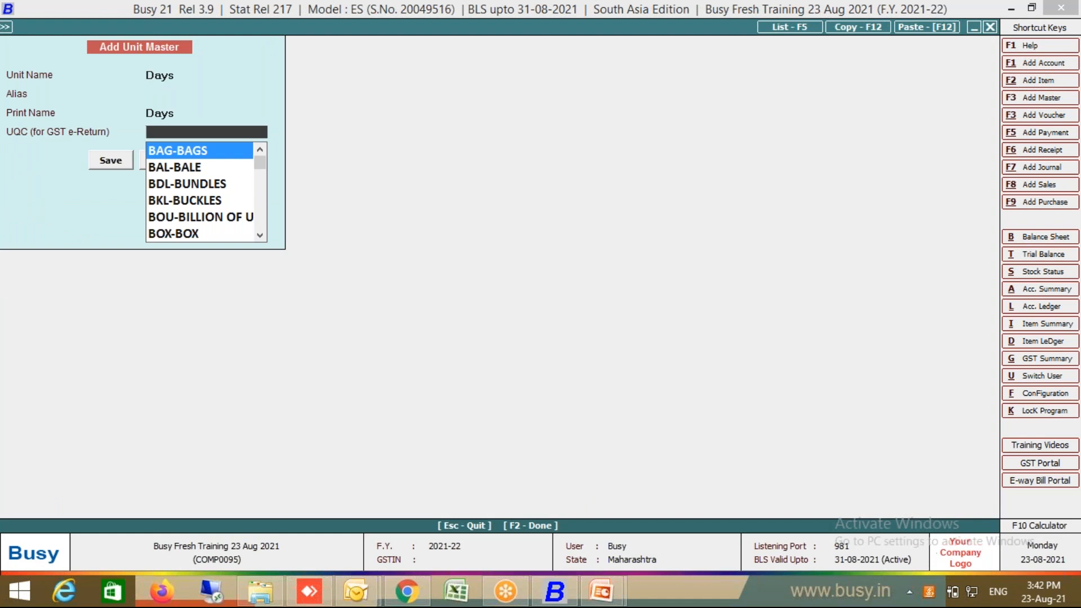
text(oth)
key(Return)
key(Return)
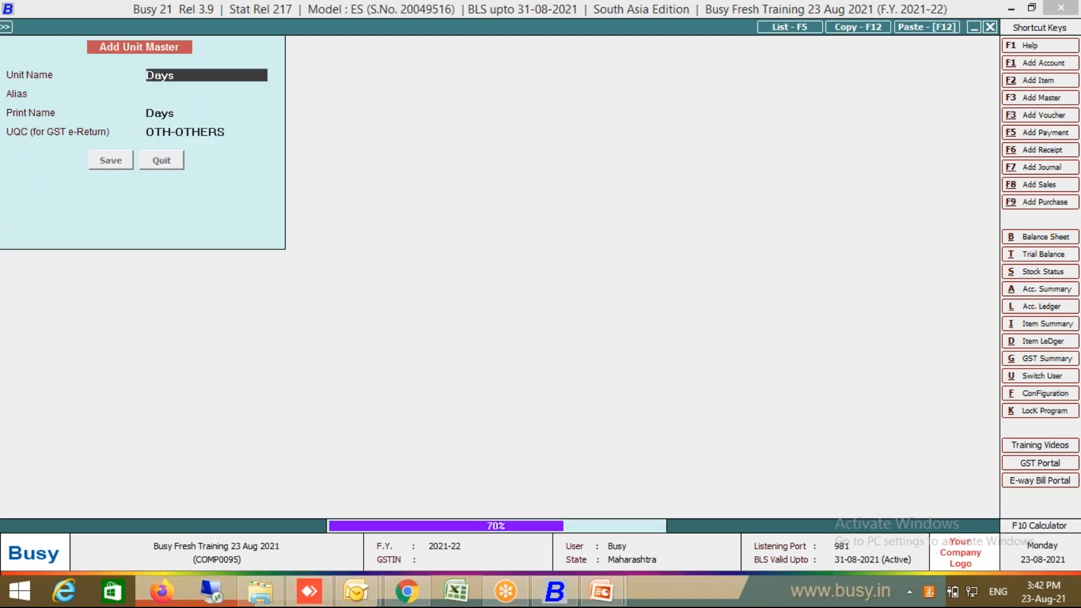
key(Return)
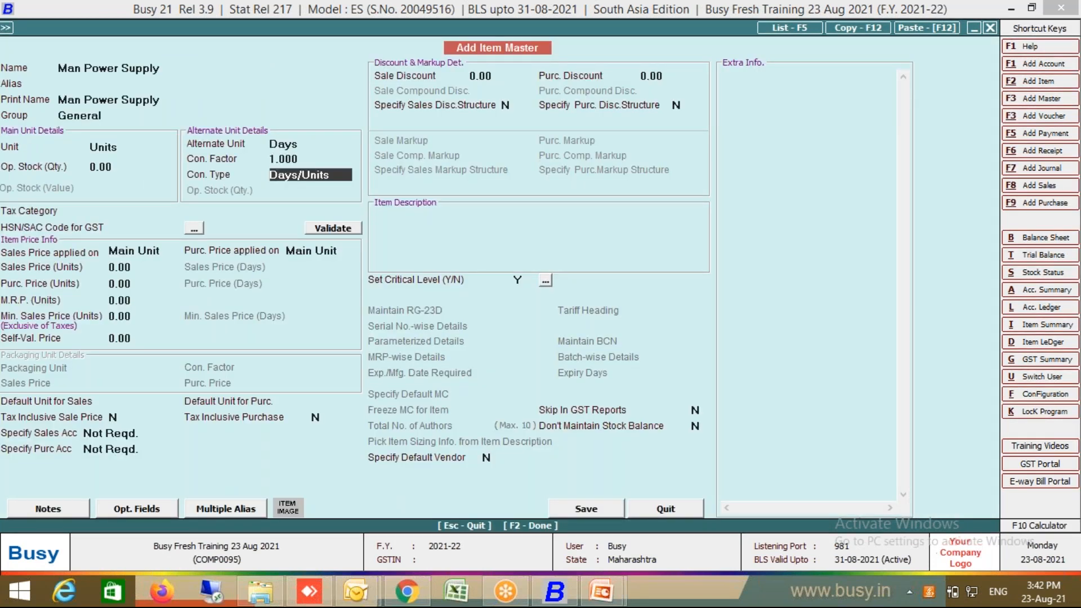
key(Return)
Step: Set tax category Services 18% and SAC 9999, then save the item
text(ser)
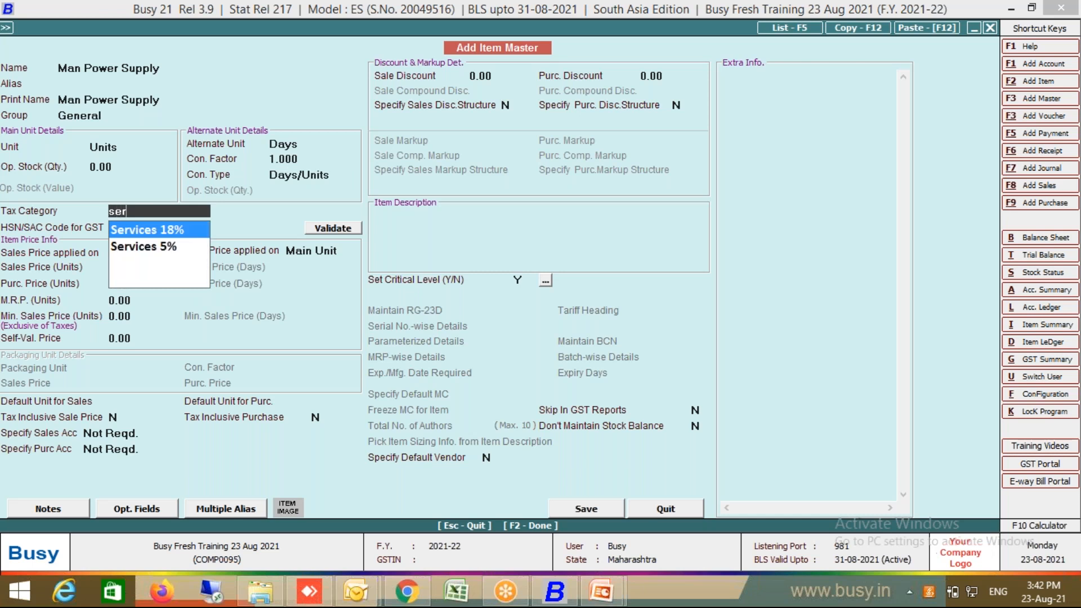
key(Return)
text(9999)
key(Return)
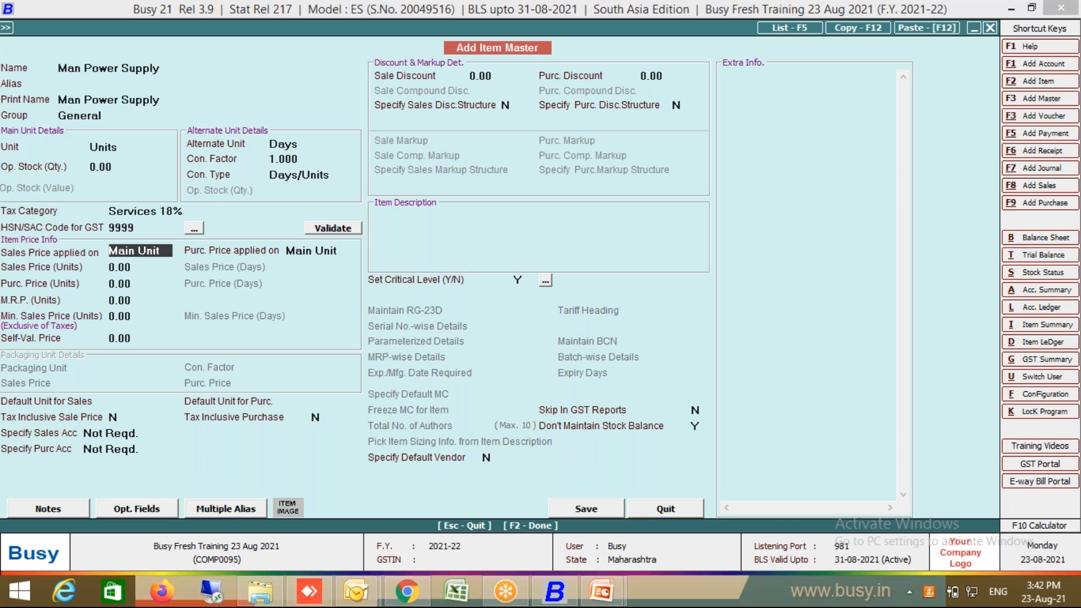
key(F2)
key(Return)
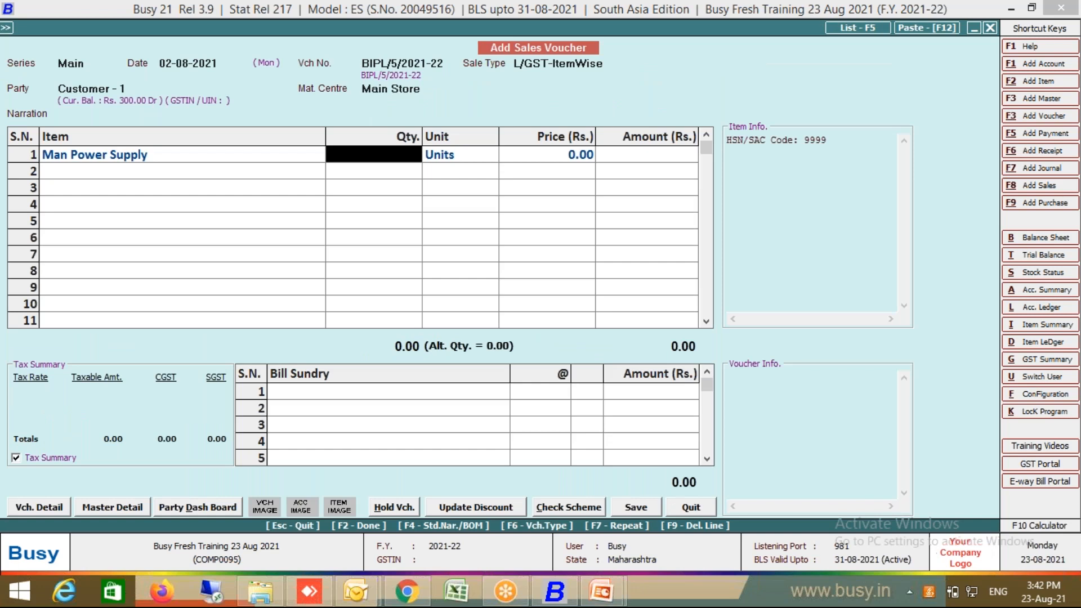
Step: Enter quantity 5 for Man Power Supply and close the alternate unit details
text(5)
key(Return)
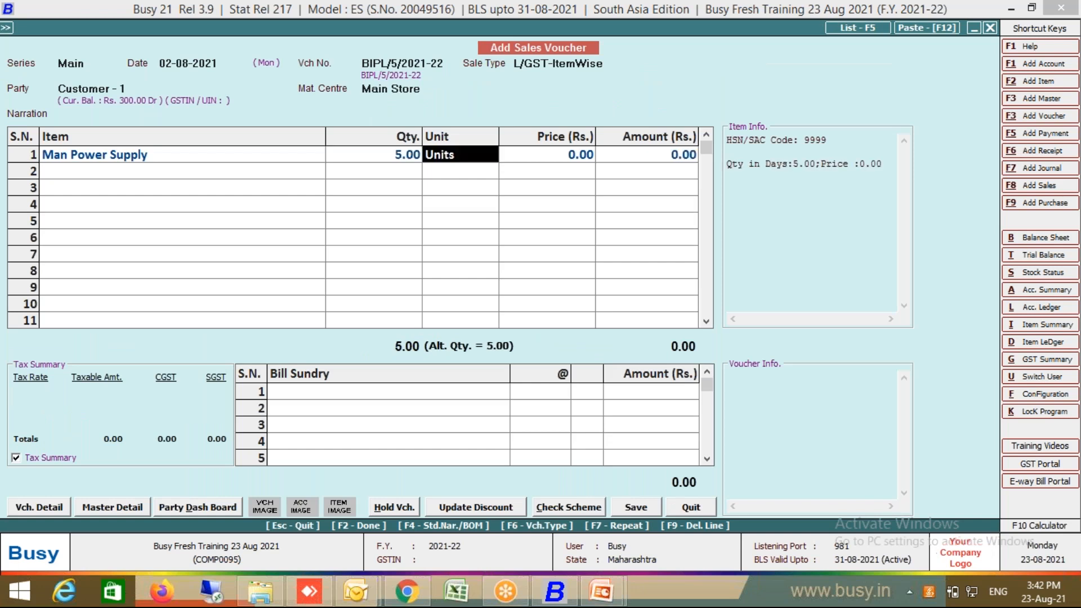
key(Return)
key(Return)
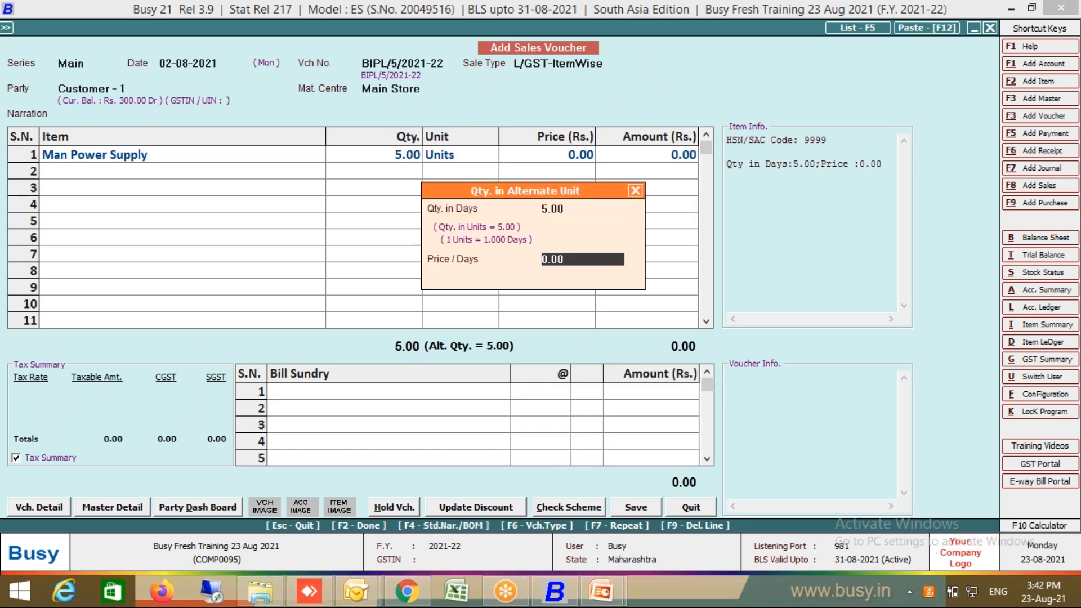
key(Up)
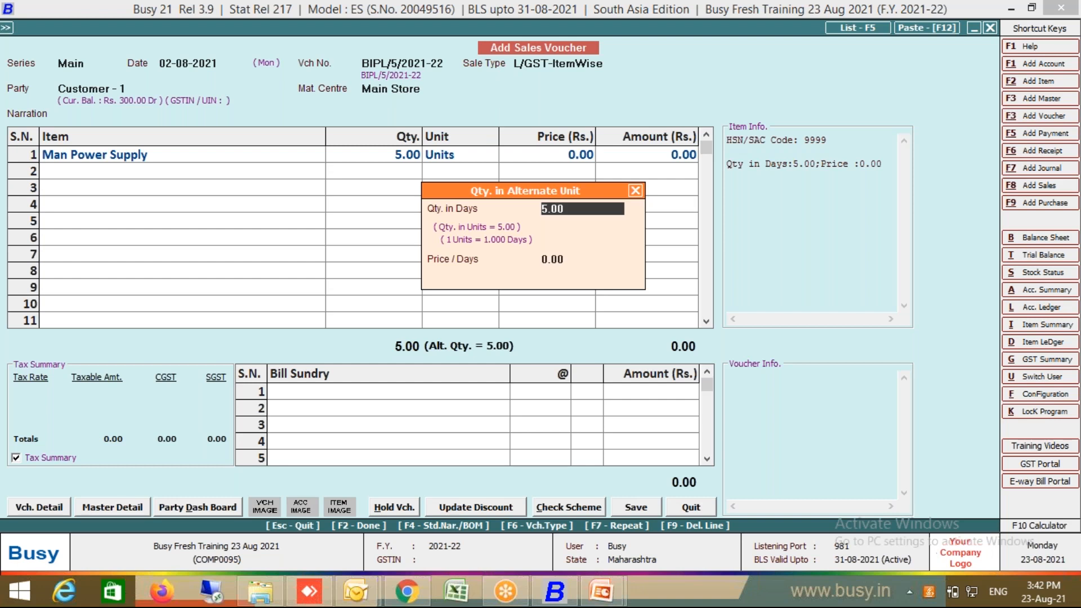
click(631, 190)
Step: Enable Input Con. Factor in Vouchers for alternate units in the inventory configuration
click(1057, 397)
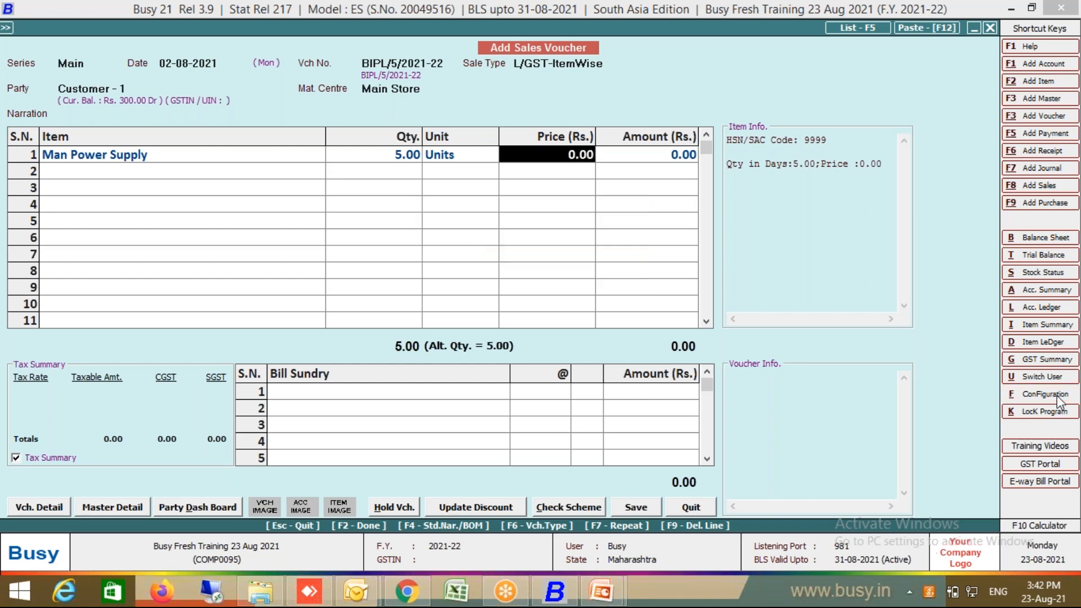
key(Return)
click(130, 213)
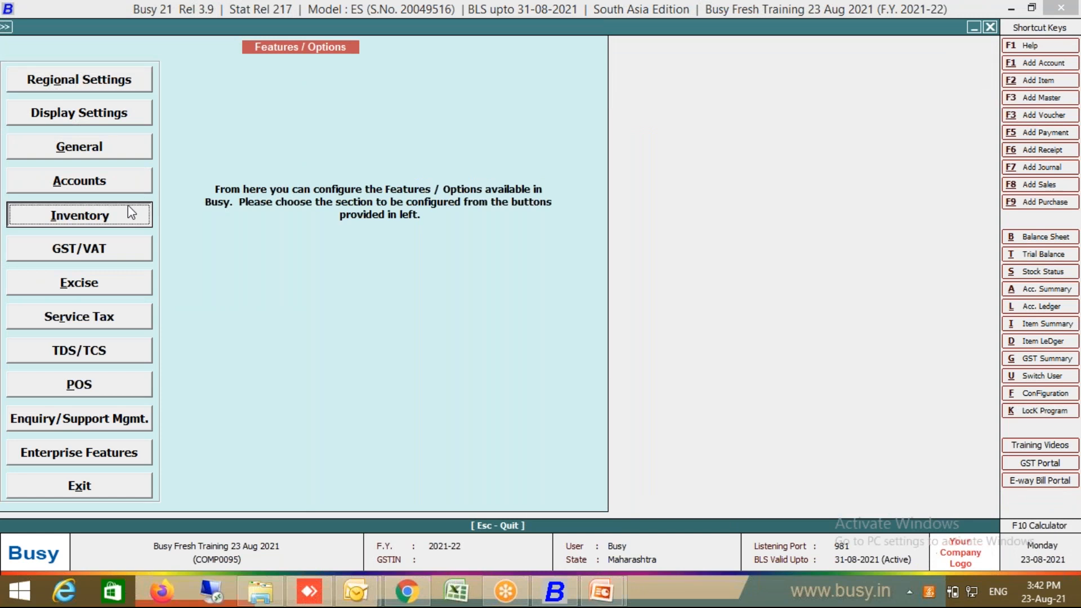
click(293, 110)
click(502, 439)
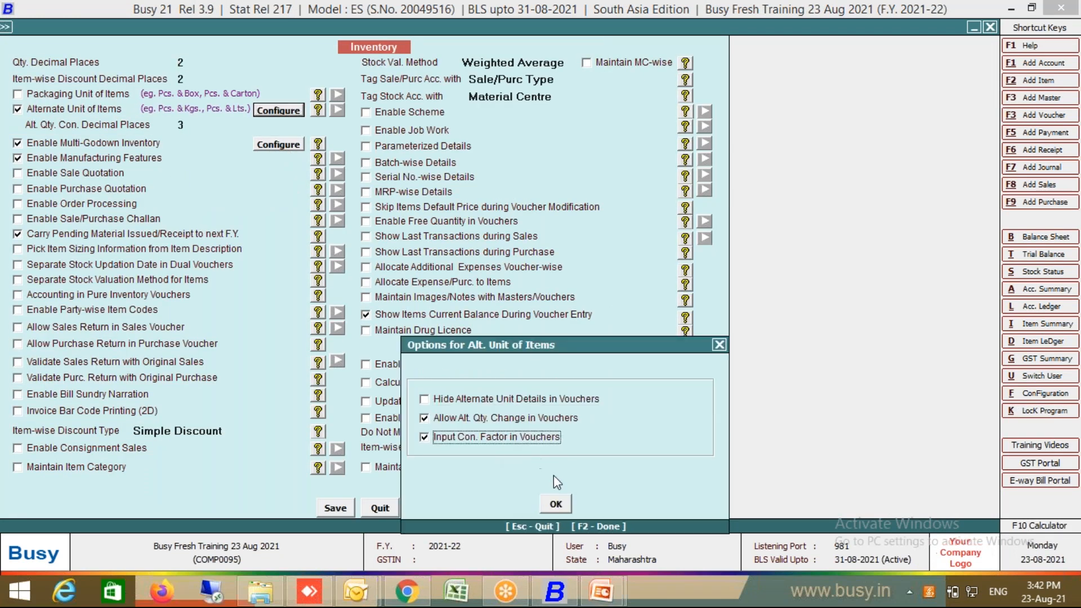
click(559, 503)
click(329, 512)
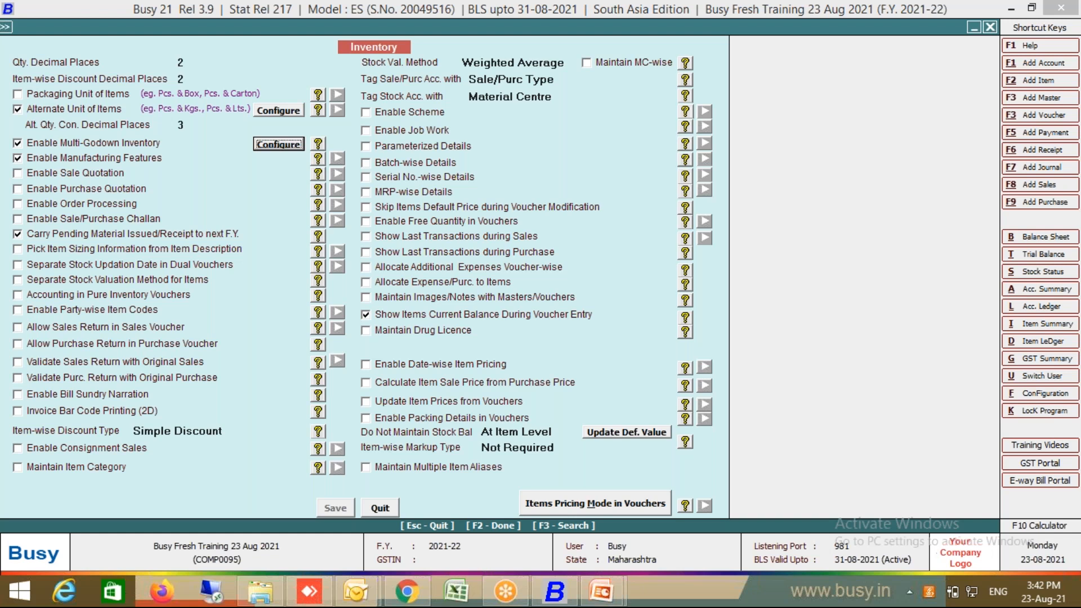
key(Escape)
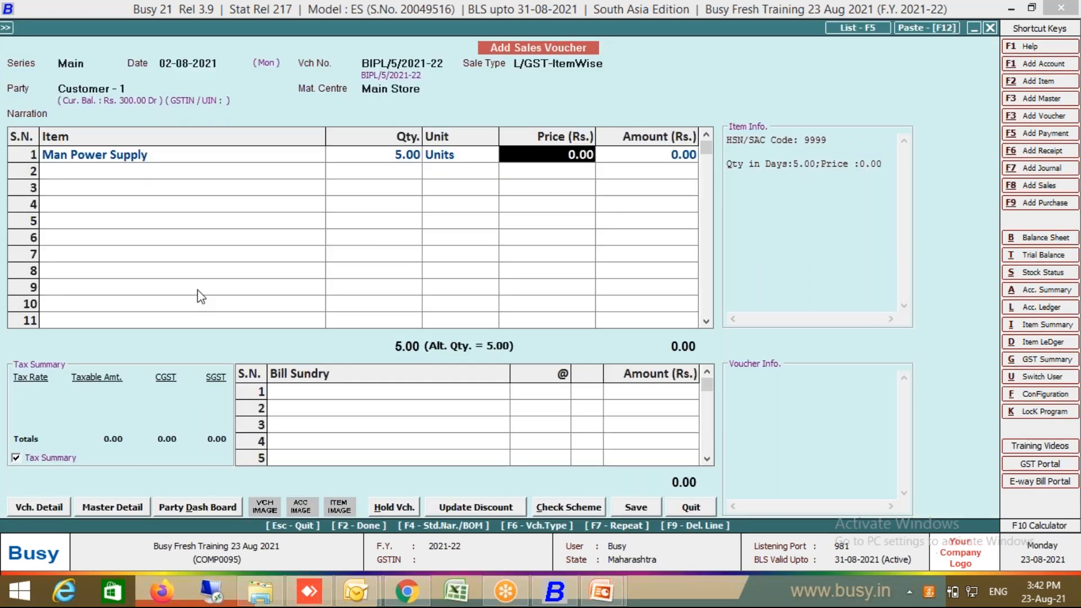
Step: Re-enter Man Power Supply in row 1: quantity 5, conversion factor 3, 400 per day
click(190, 154)
key(F9)
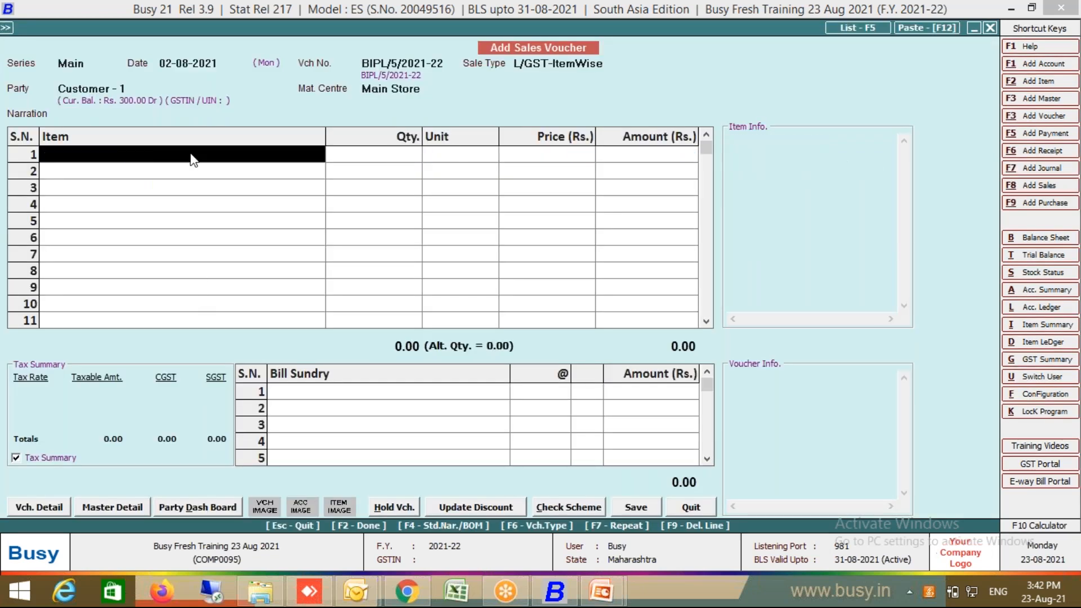
key(Return)
double_click(142, 205)
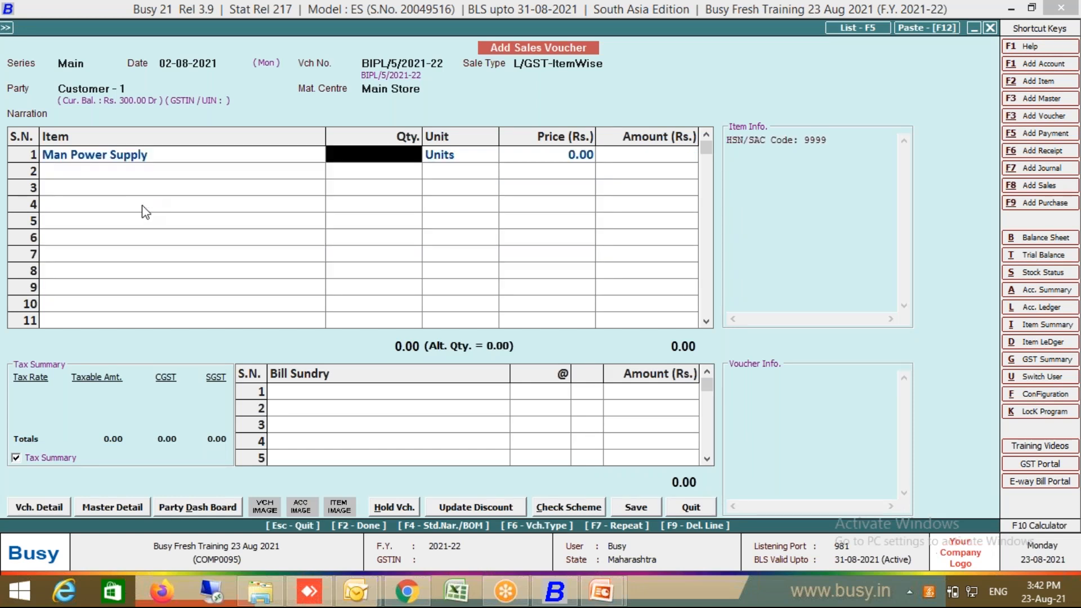
text(5)
key(Return)
key(Return)
key(Return)
key(Up)
text(3)
key(Return)
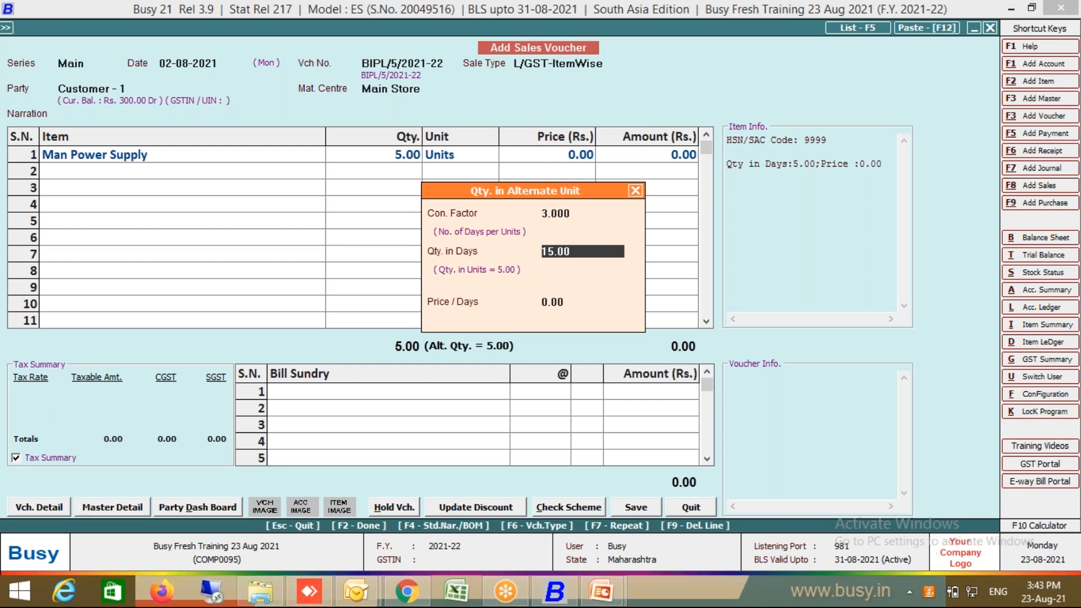
key(Return)
text(400)
key(Return)
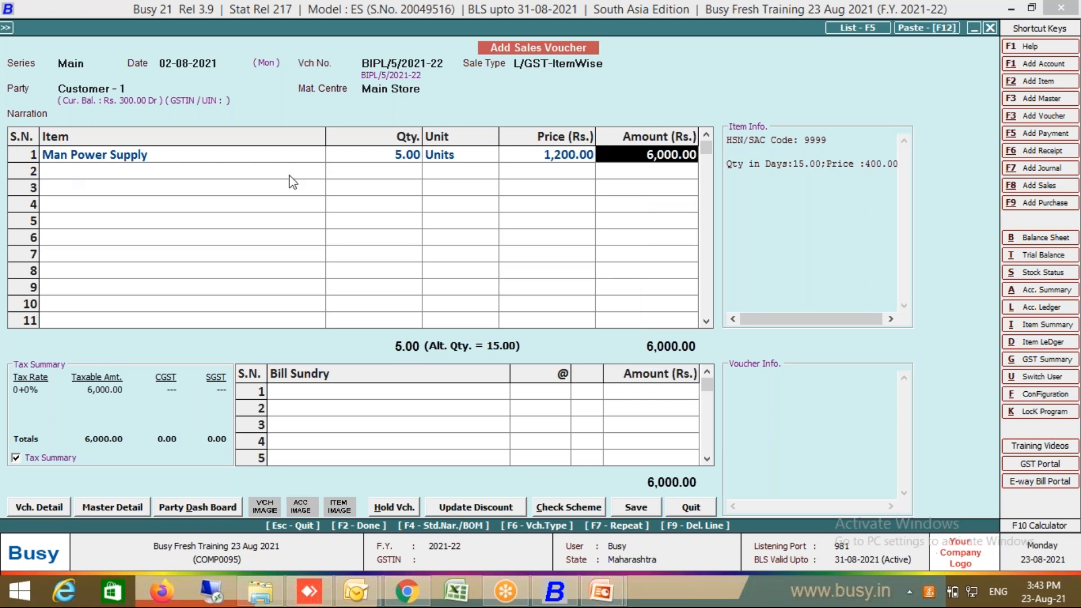
Step: Recheck the row, accept GST and save the voucher settled in cash for 7,080
click(265, 160)
key(Return)
key(Return)
key(Return)
key(Return)
key(Return)
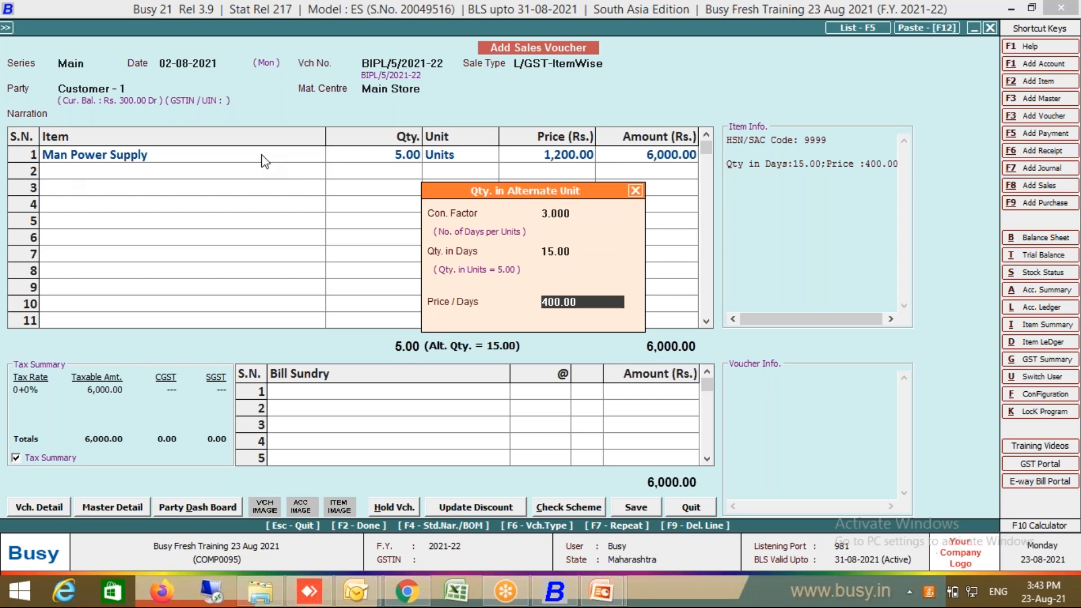
key(Return)
key(Return)
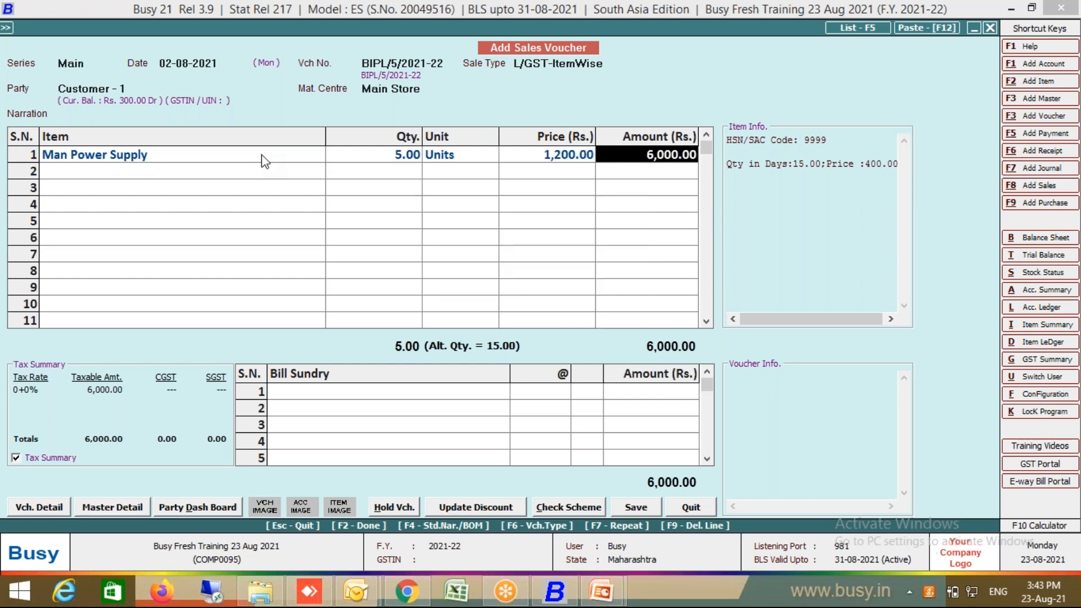
key(Return)
key(Return)
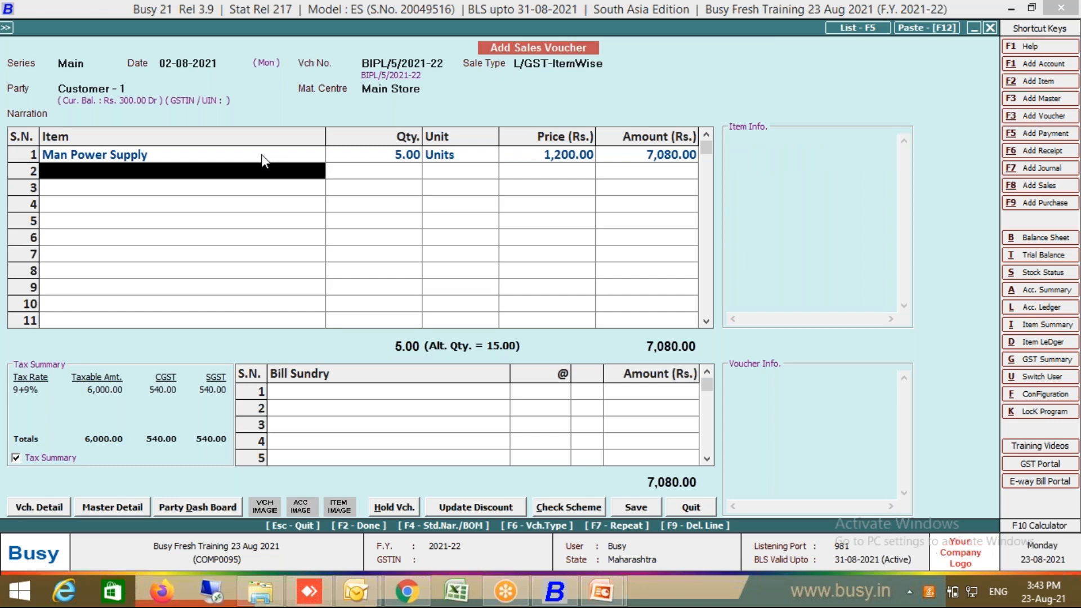
key(Return)
key(Return)
key(F2)
key(Return)
key(Escape)
Step: Run Closing Stock - Alphabetical, Balances Only, for all items
key(Escape)
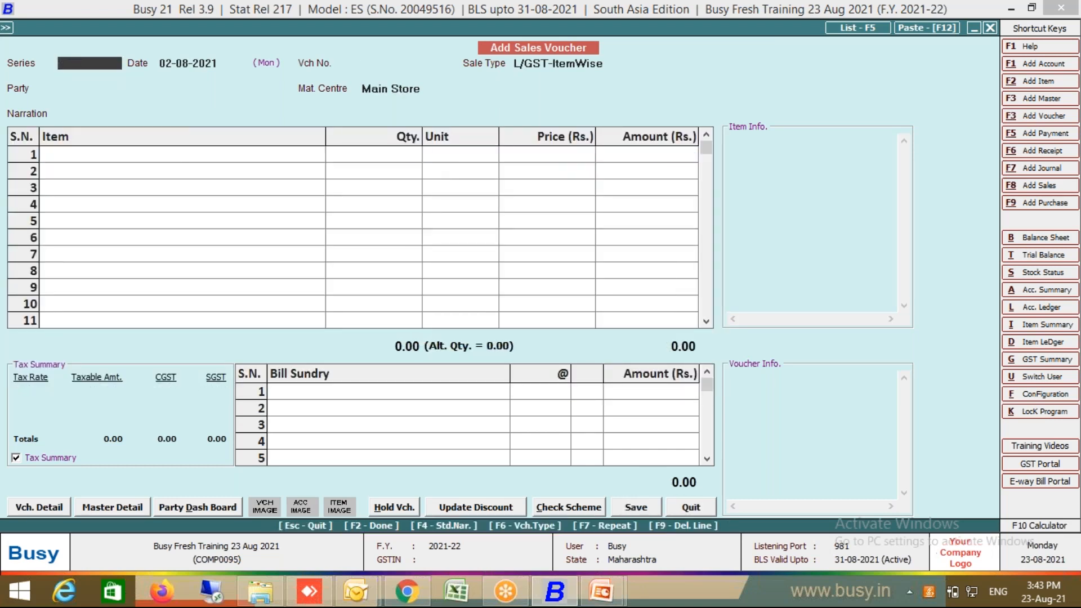
key(Escape)
key(Right)
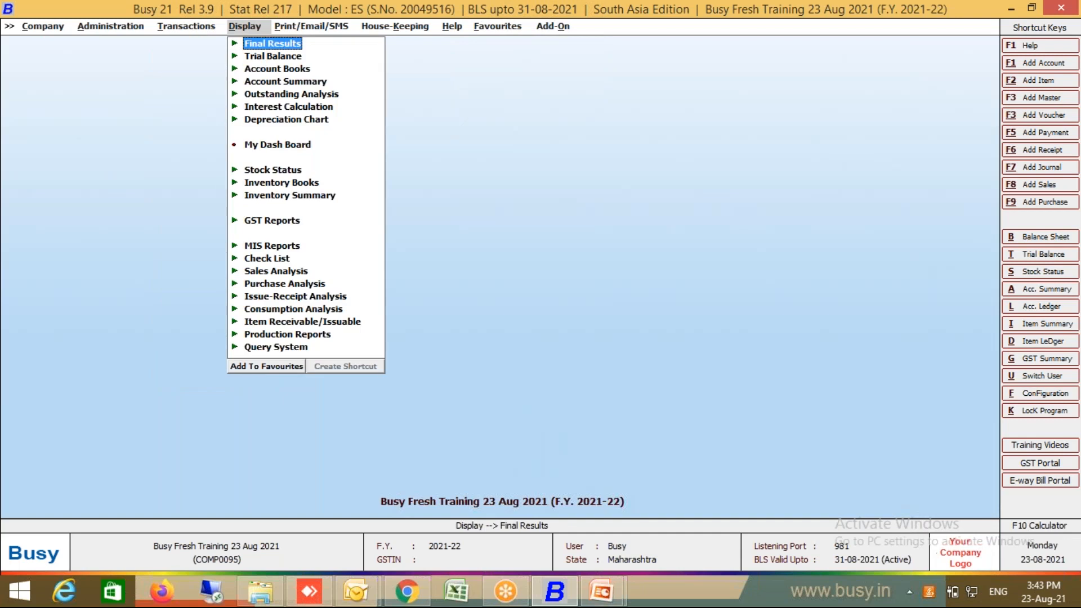
click(262, 168)
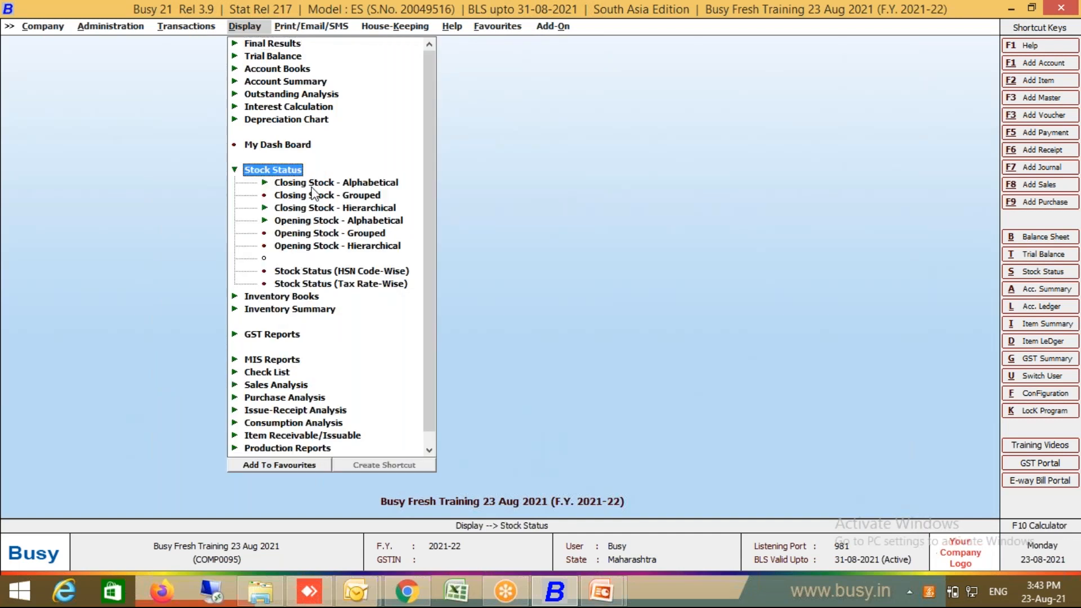
click(318, 184)
double_click(329, 208)
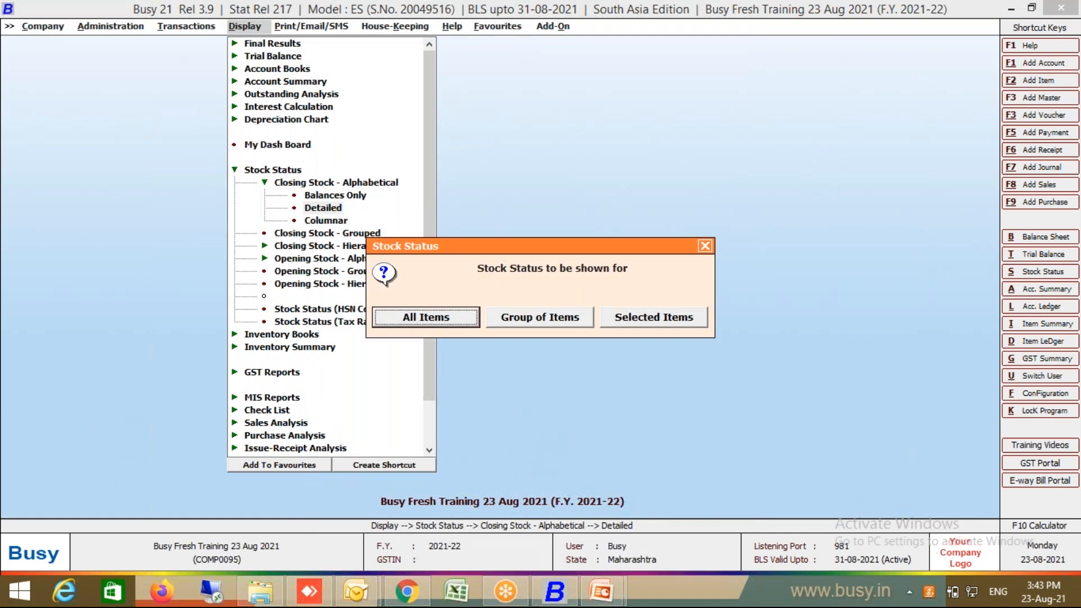
key(Escape)
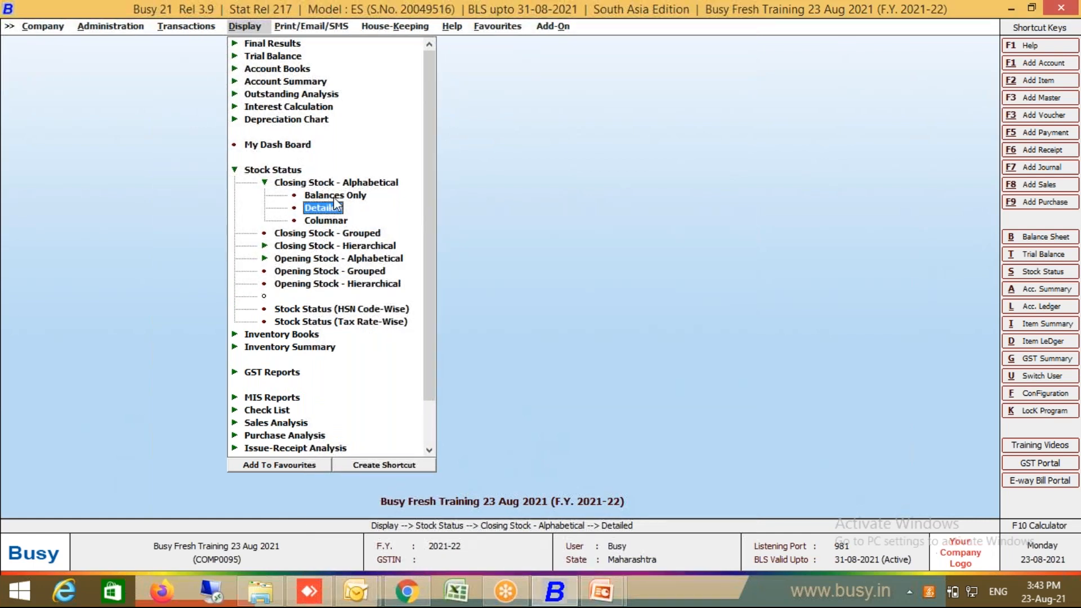
double_click(334, 197)
click(427, 310)
key(Return)
key(Return)
key(Return)
key(Return)
key(Return)
key(Return)
key(Return)
key(Return)
key(Return)
key(Return)
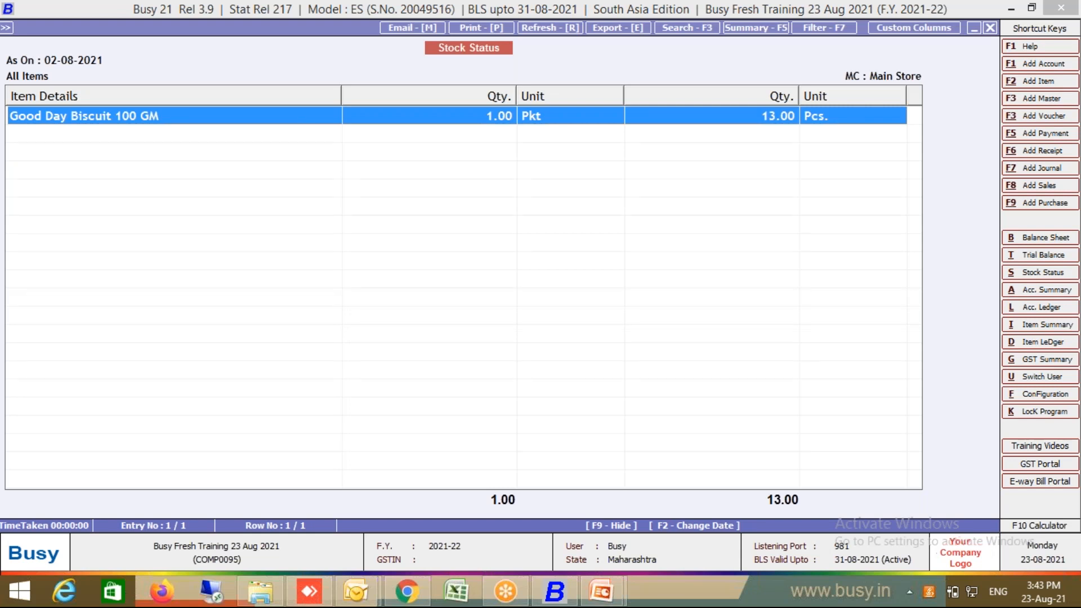
Step: Close the stock report and expand GST Reports > GST Summaries
key(Escape)
key(Escape)
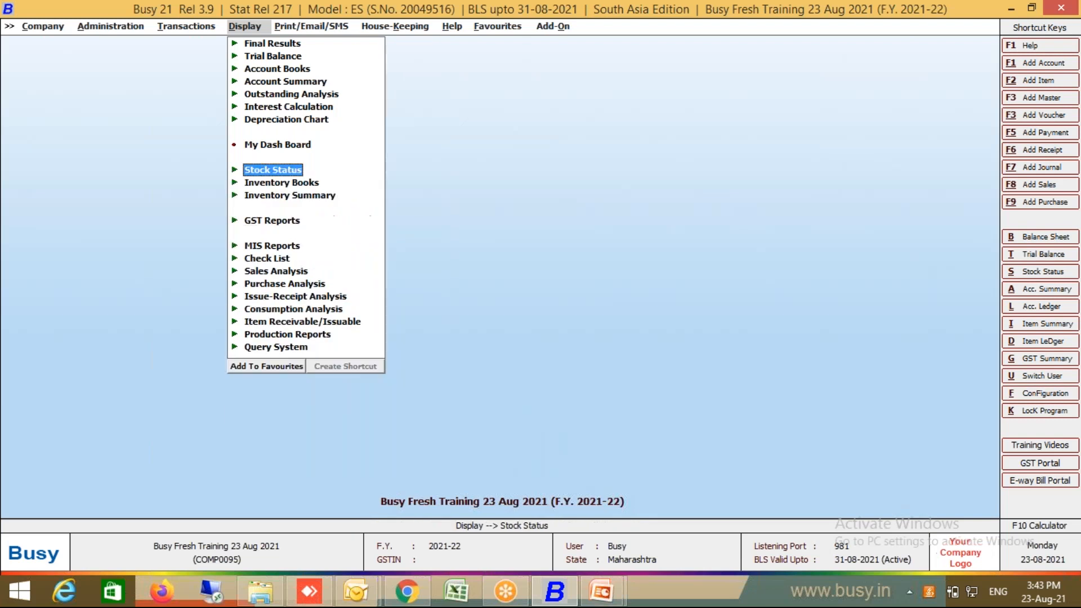
key(Return)
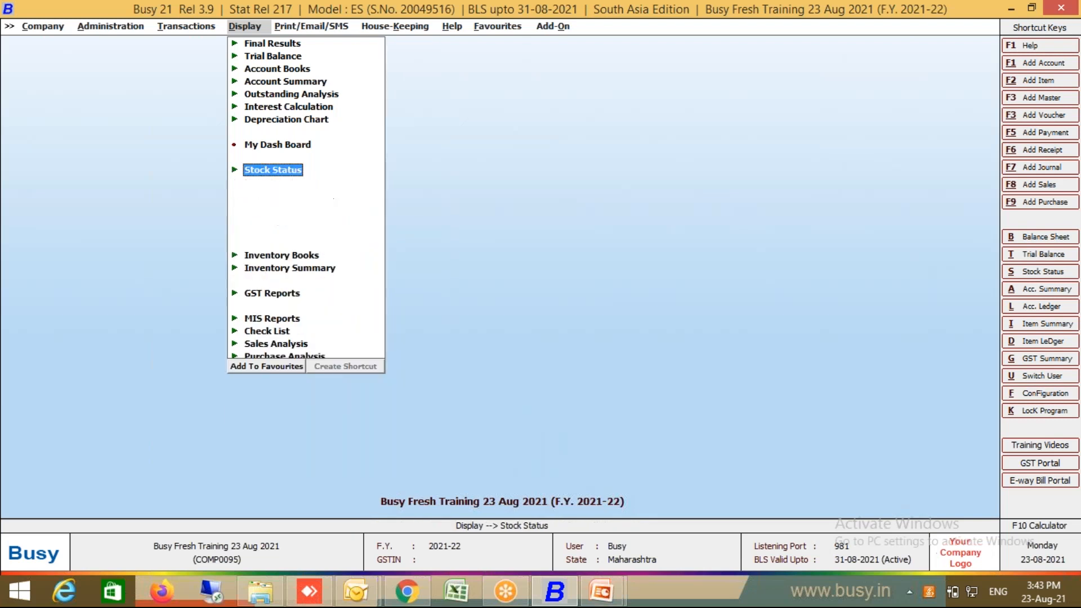
key(Escape)
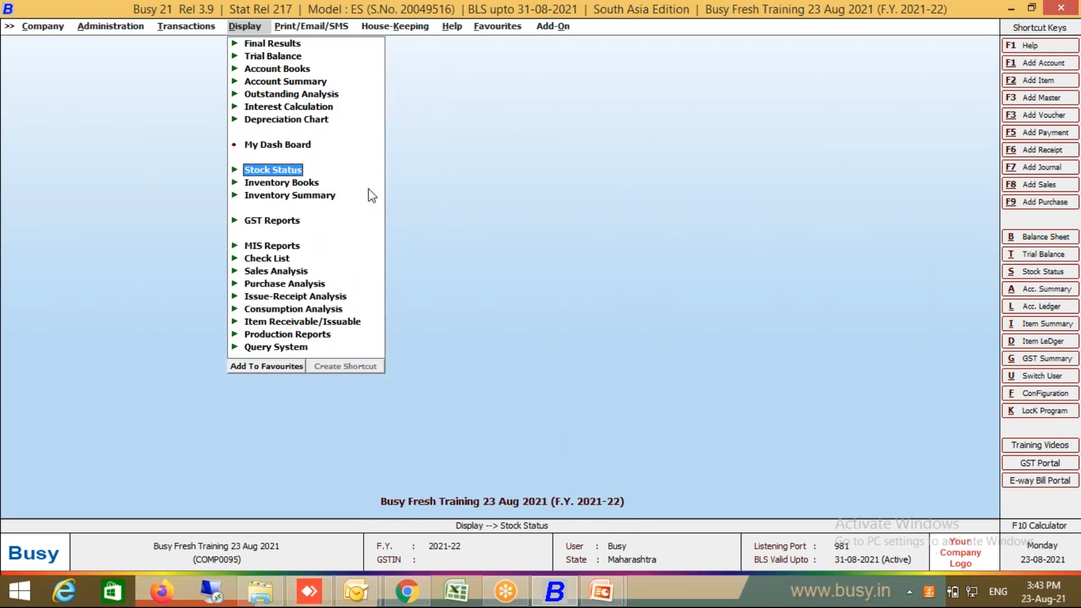
click(282, 221)
click(297, 234)
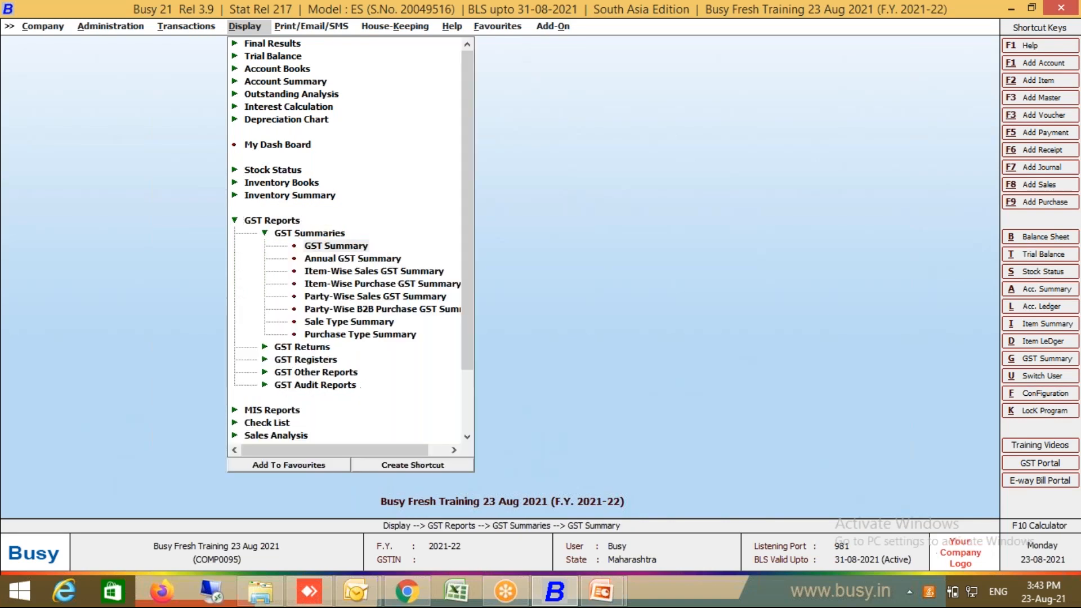
Step: Run the GST Summary for 01-08-2021 to 02-08-2021 and review GST payable of 1,020.90
key(Return)
key(Return)
key(Return)
key(Return)
key(Return)
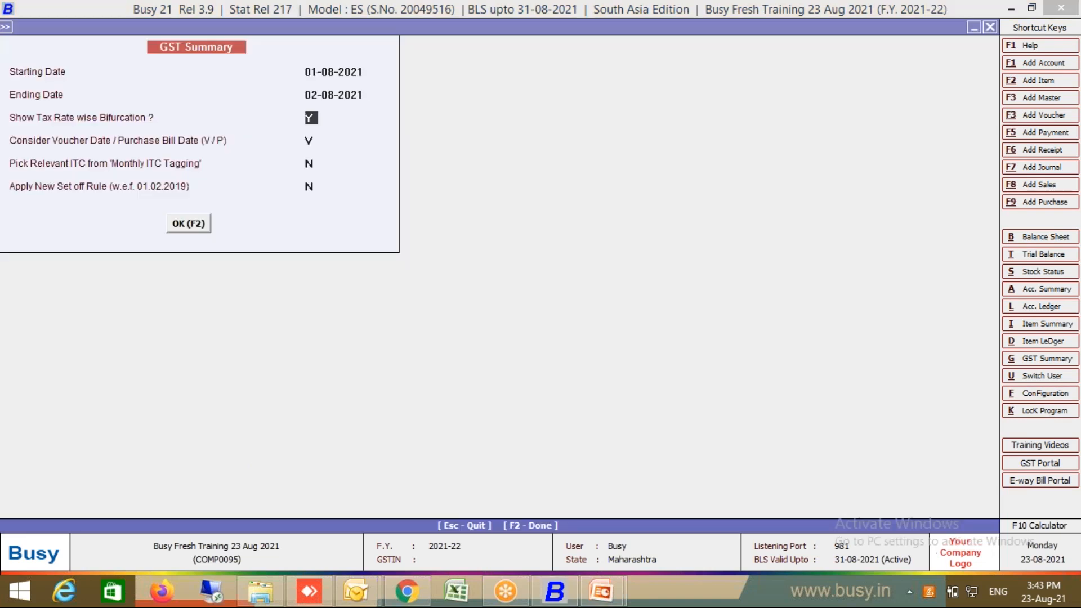
key(Return)
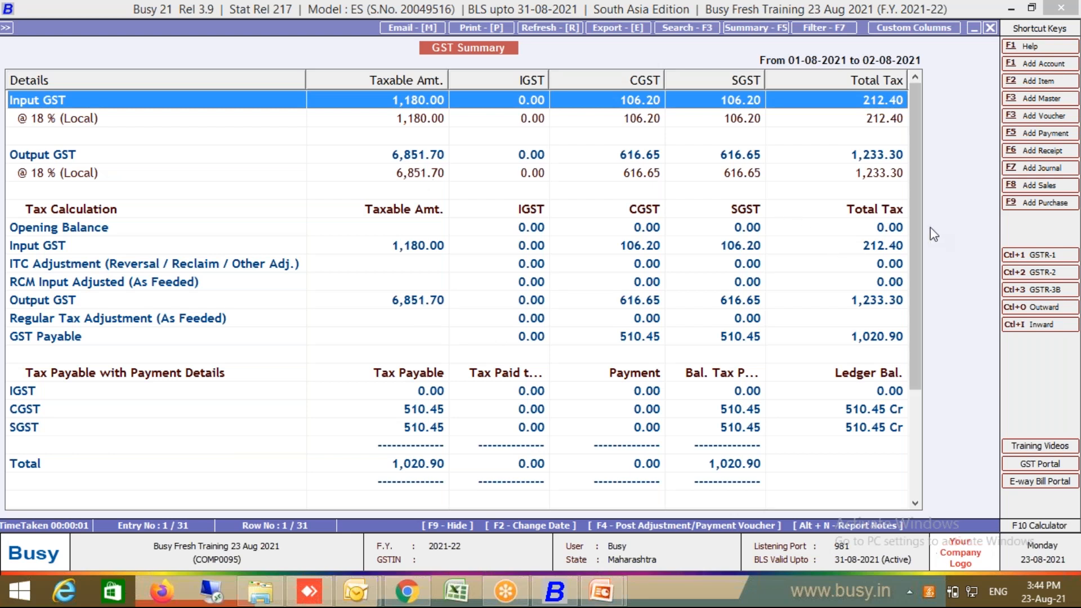
drag(914, 248, 912, 336)
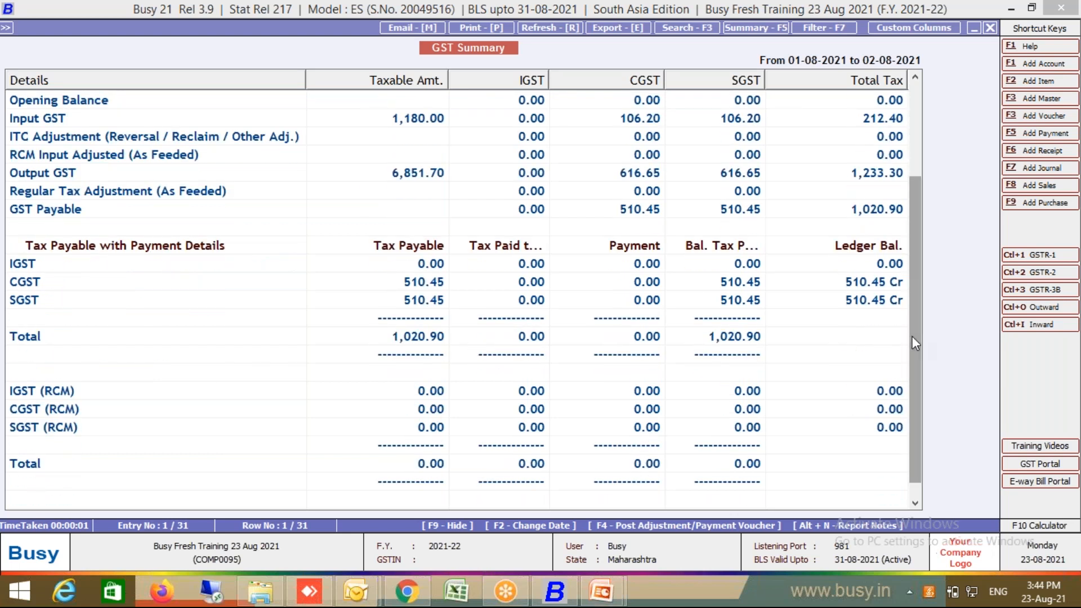
drag(912, 336, 913, 276)
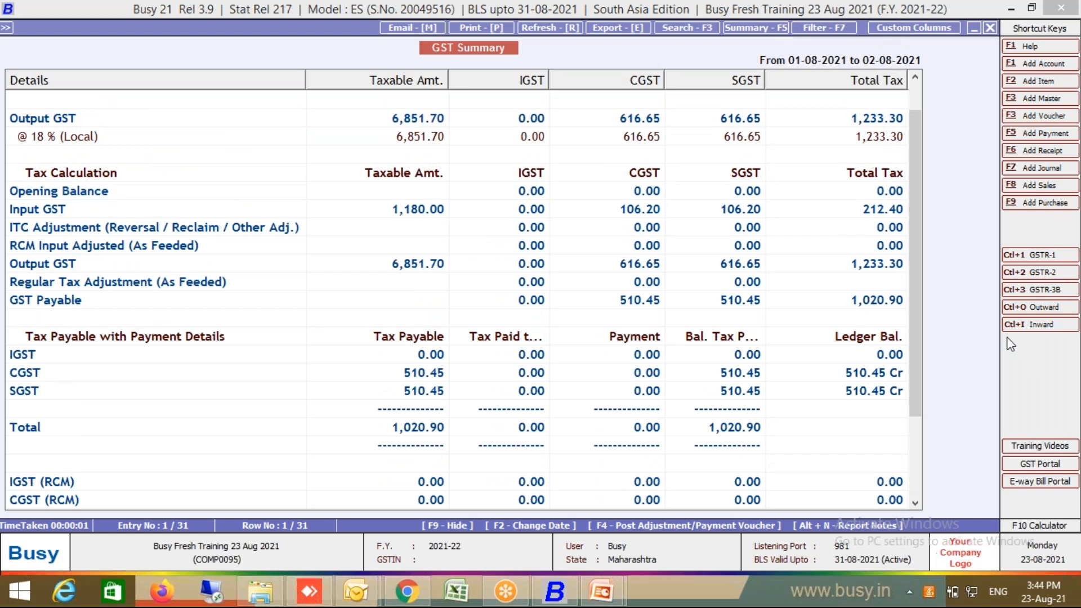
key(F4)
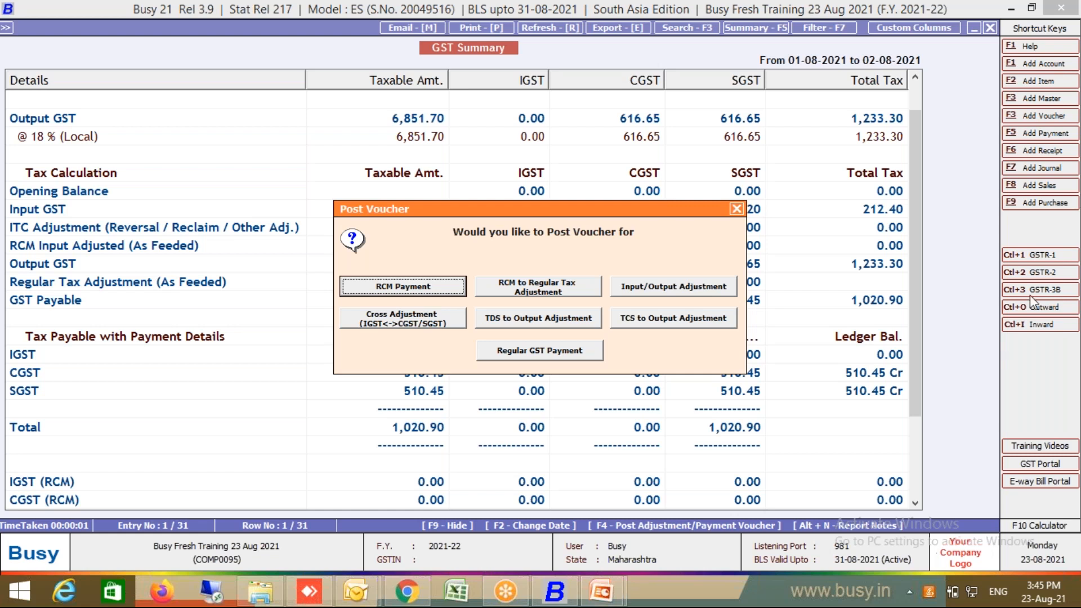
Step: Post a 23-08-2021 input/output adjustment journal for 106.20 each of CGST and SGST
click(690, 287)
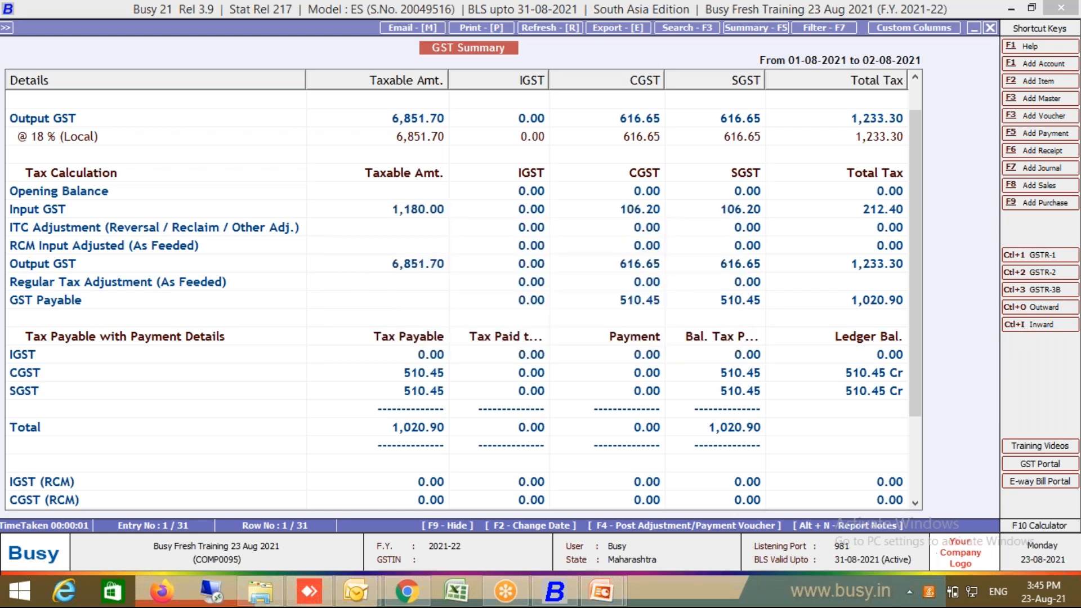
key(Return)
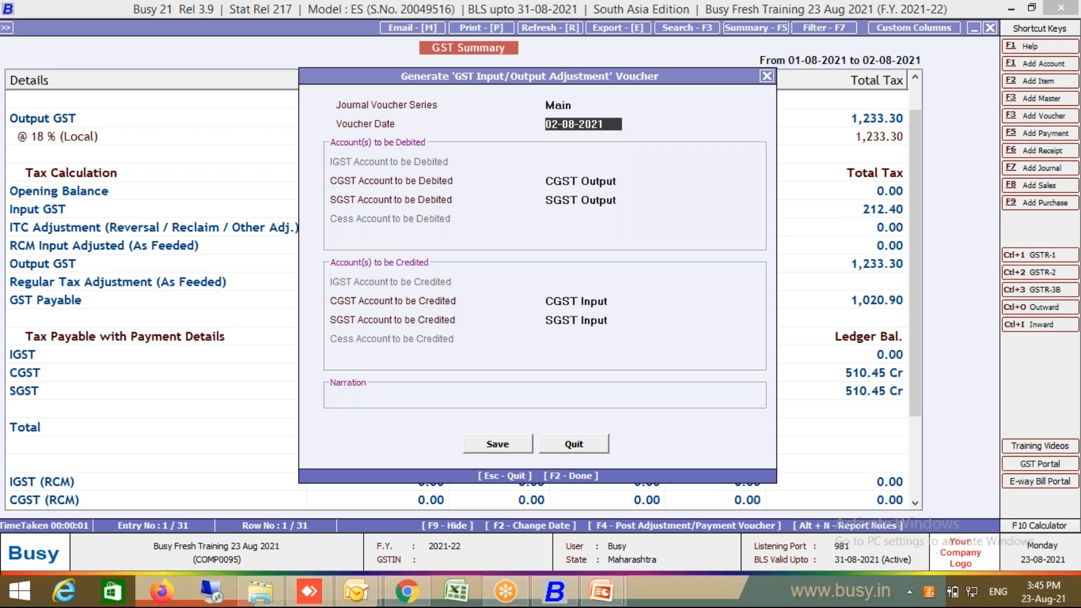
text(23.)
key(Return)
key(Return)
key(Return)
key(Return)
key(Return)
key(Return)
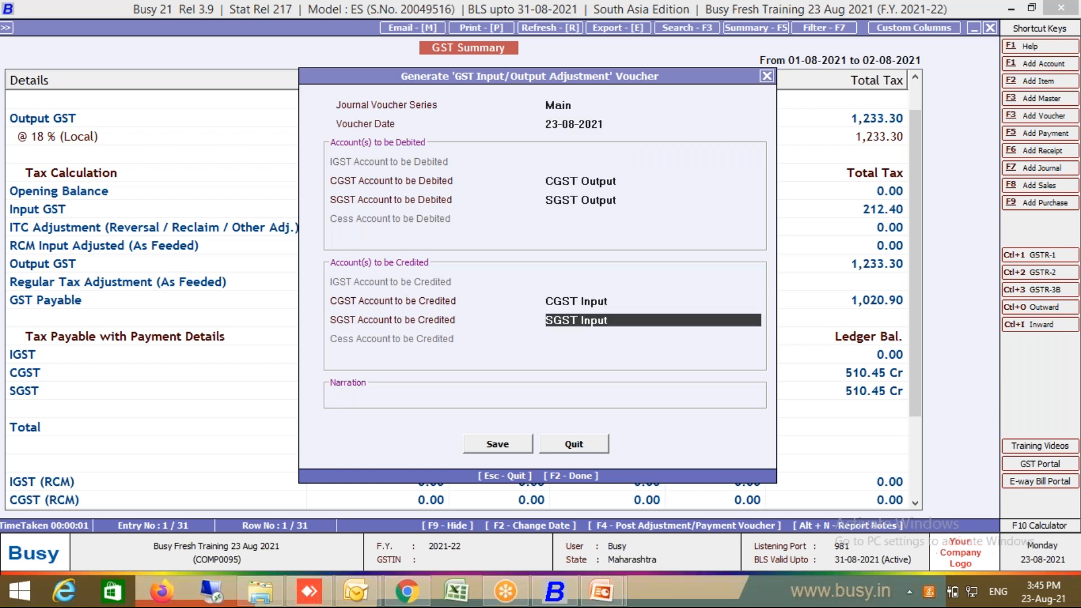
key(Return)
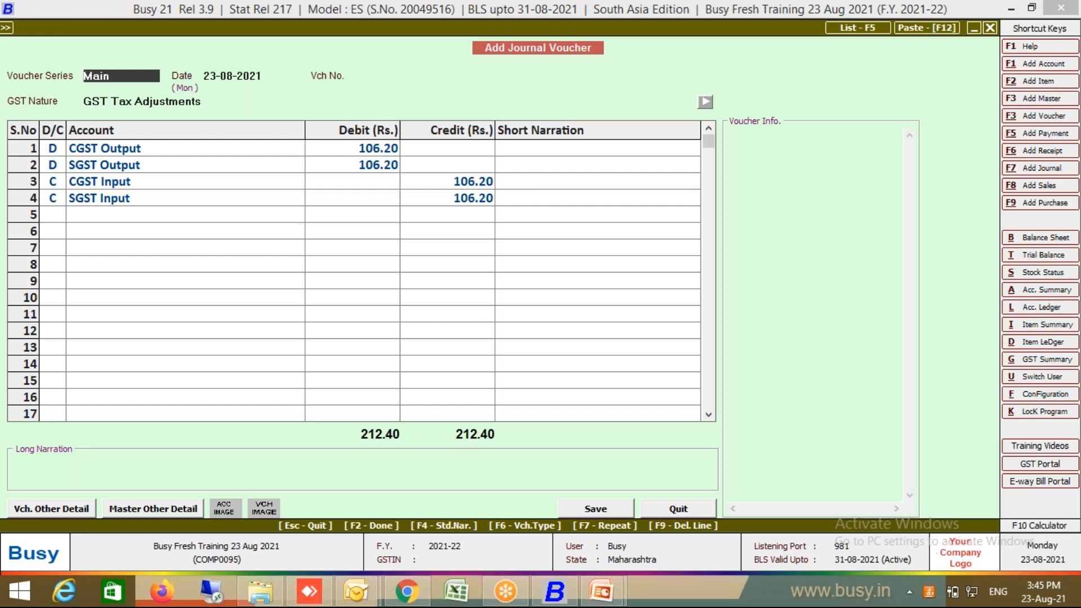
key(Return)
key(Return)
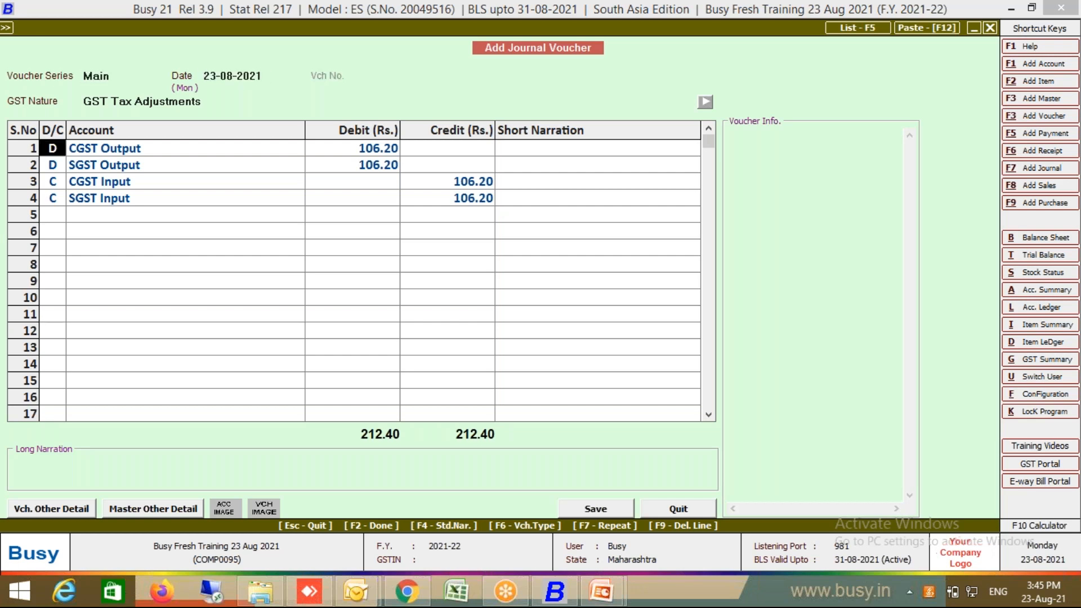
key(F2)
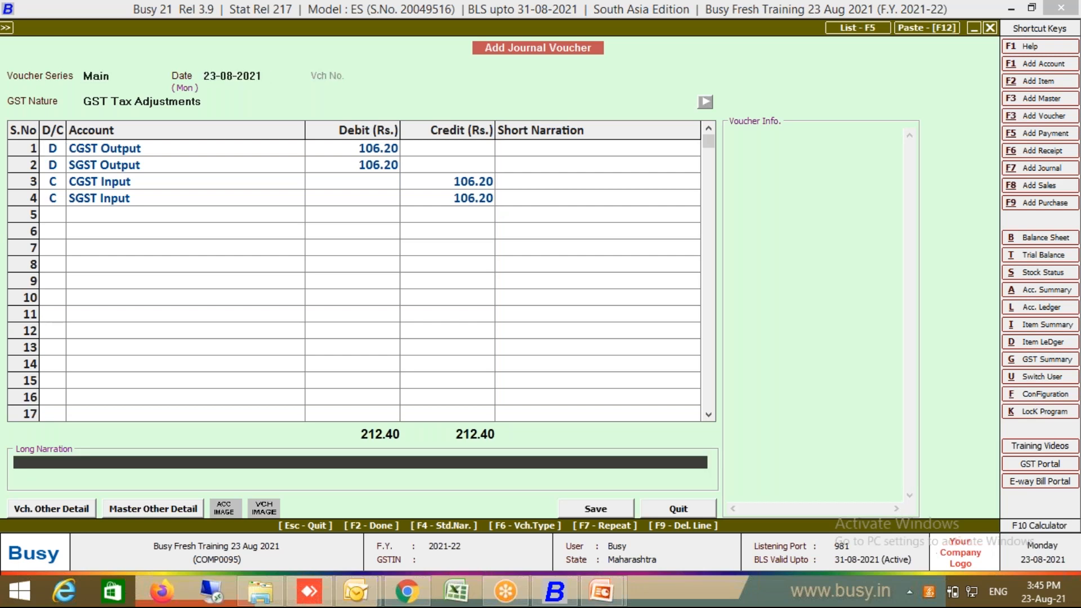
key(Return)
key(Return)
key(F2)
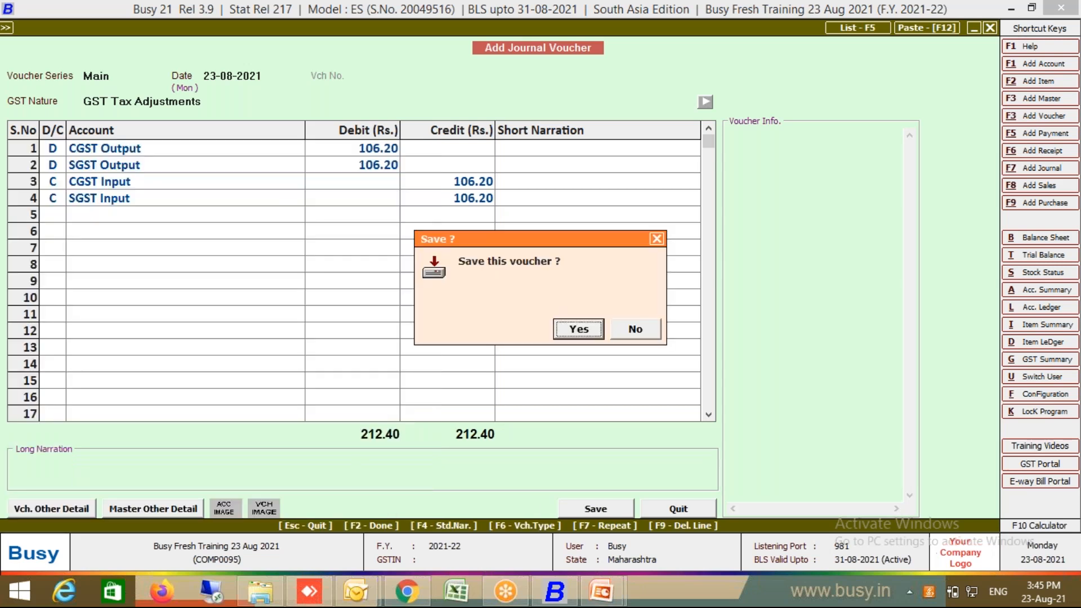
key(Return)
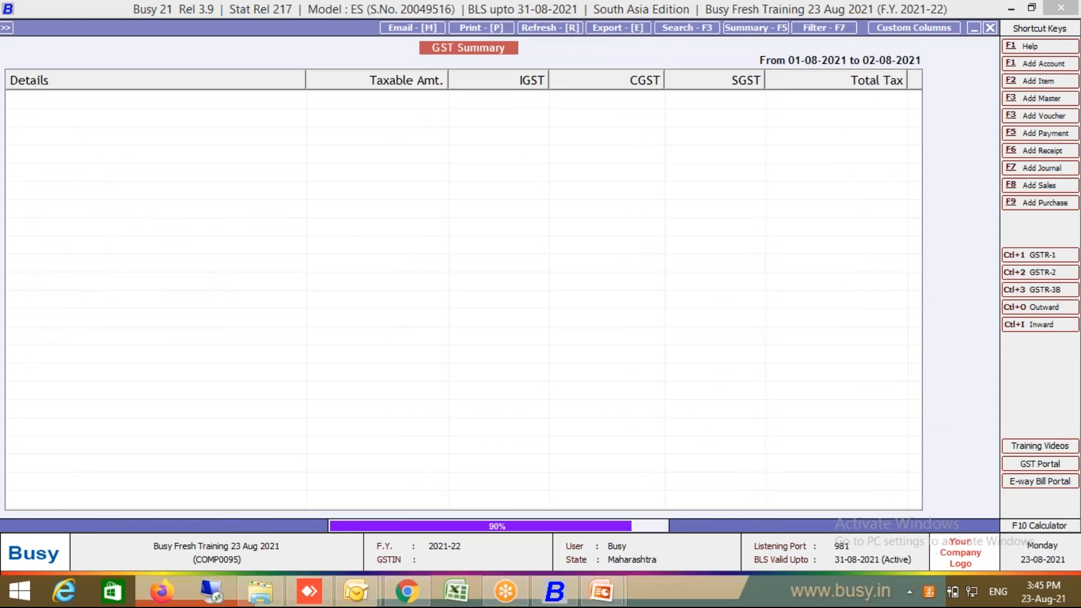
Step: Rerun the GST Summary with ending date 31-08-2021
key(Escape)
key(Return)
text(31.3)
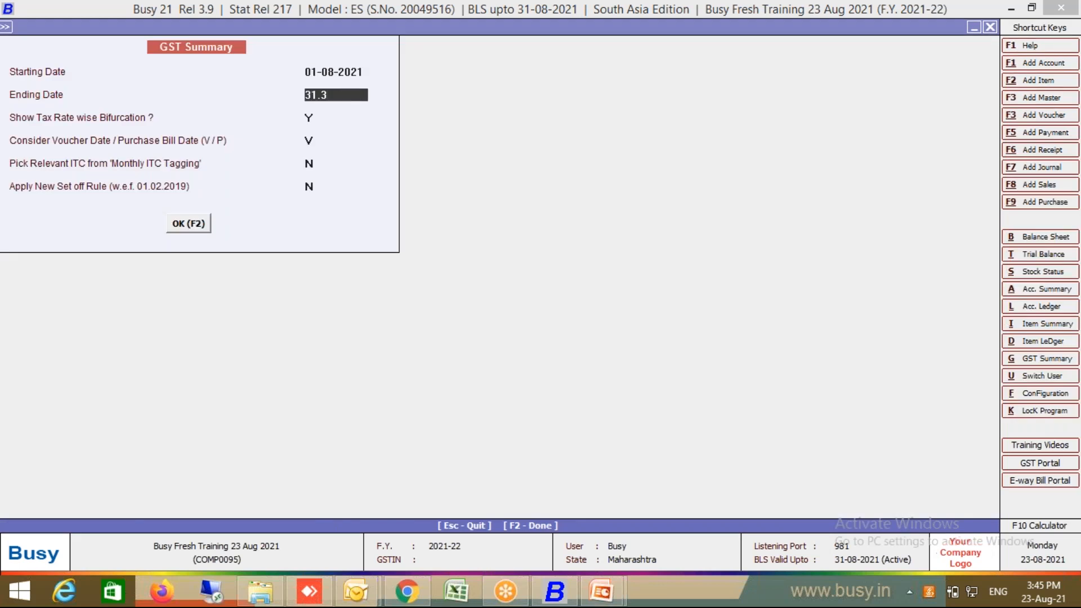
key(BackSpace)
key(BackSpace)
key(BackSpace)
key(BackSpace)
text(31.8)
key(Return)
key(F2)
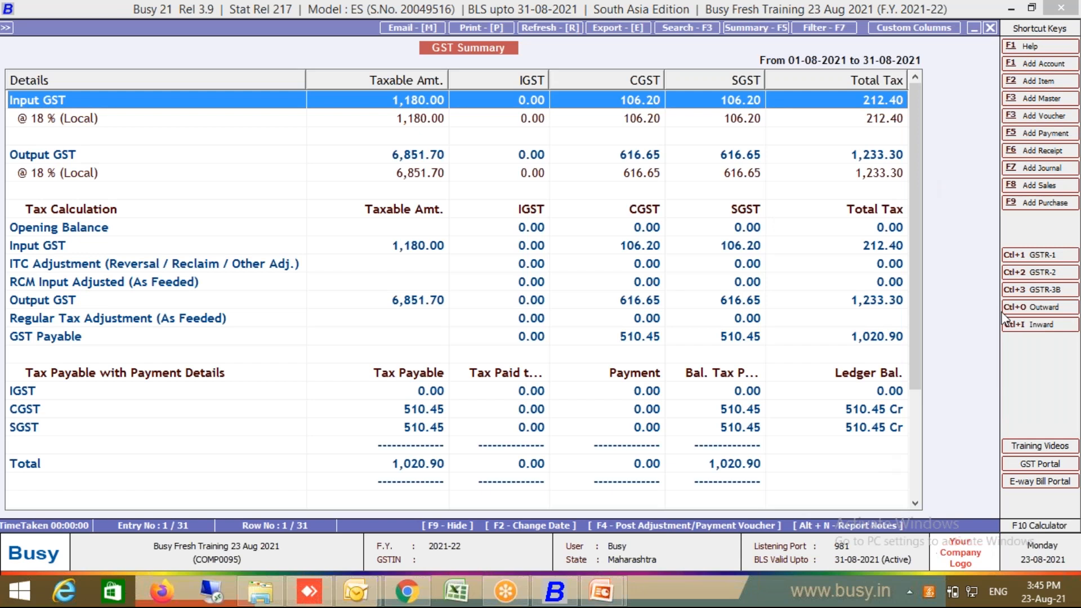
Step: Post and save an input/output adjustment journal for 106.20 each of CGST and SGST
key(F4)
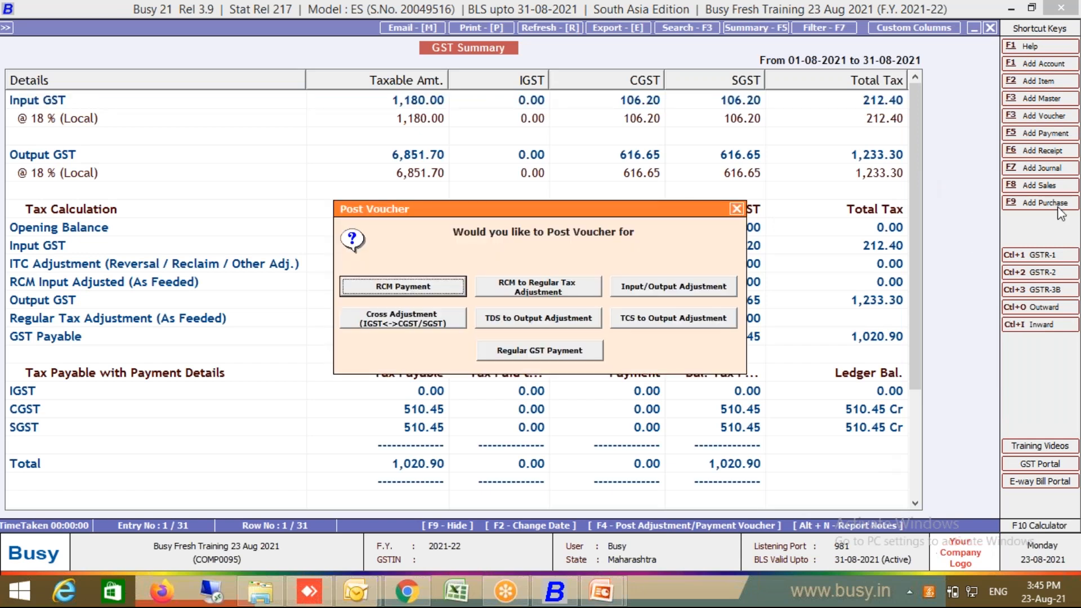
click(724, 290)
key(Return)
key(Return)
key(Return)
key(Return)
key(Return)
key(Return)
key(Return)
key(Return)
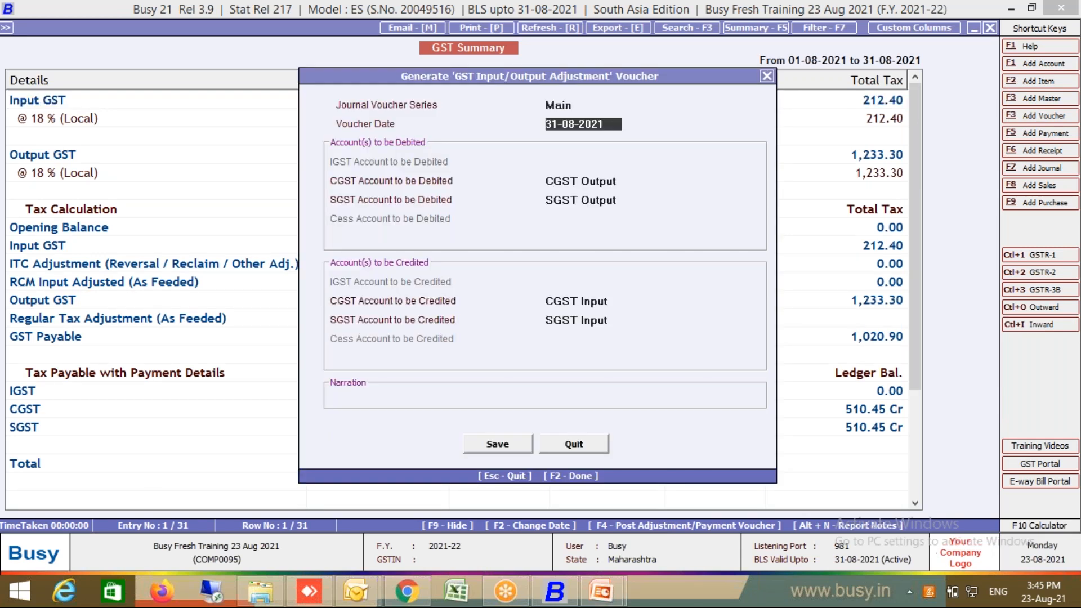
key(Return)
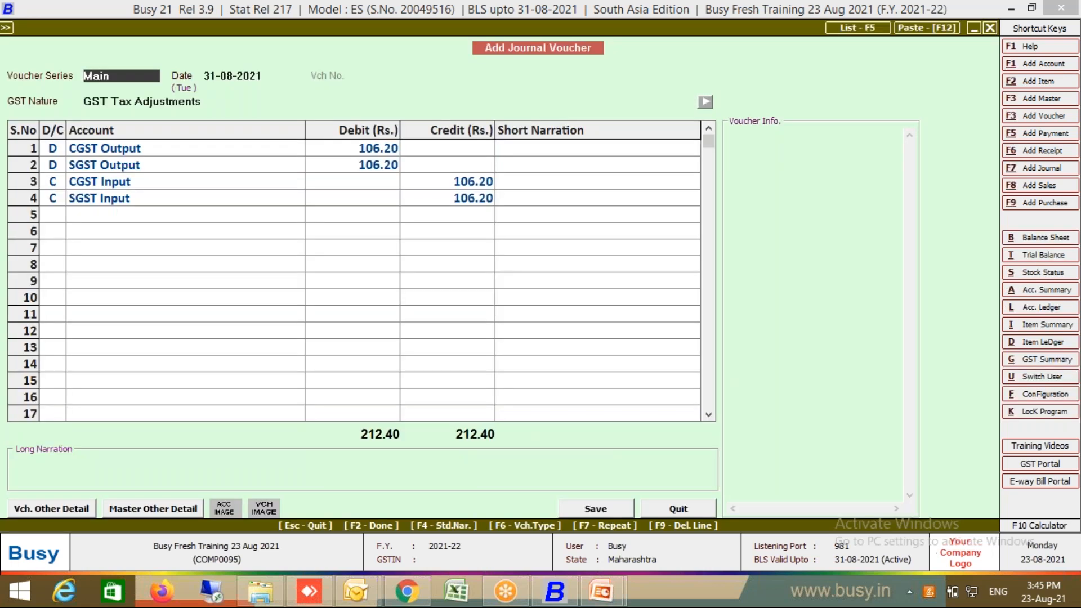
key(F2)
key(F2)
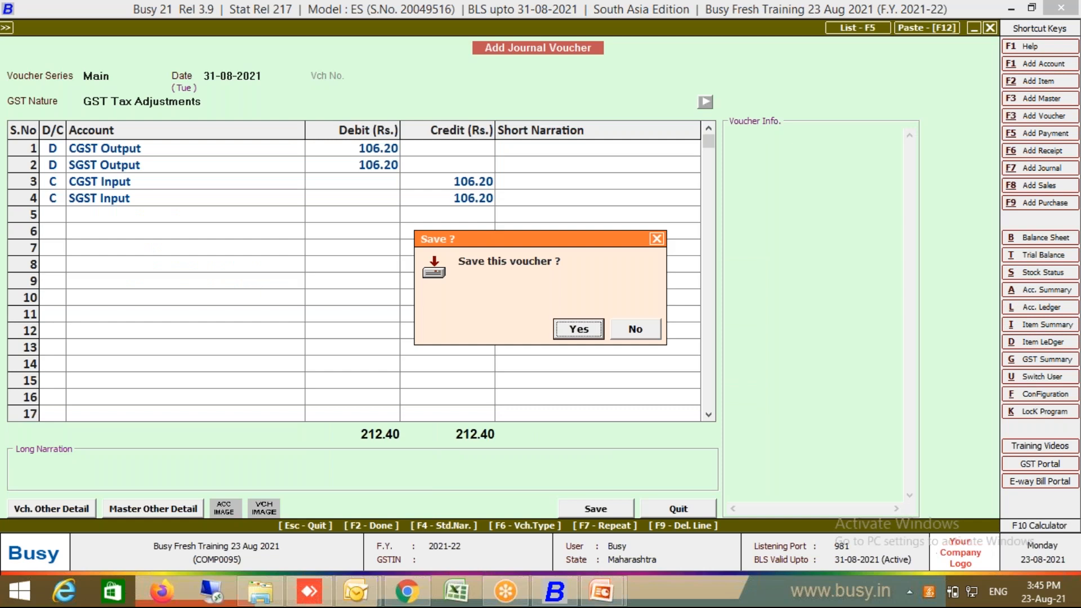
key(Return)
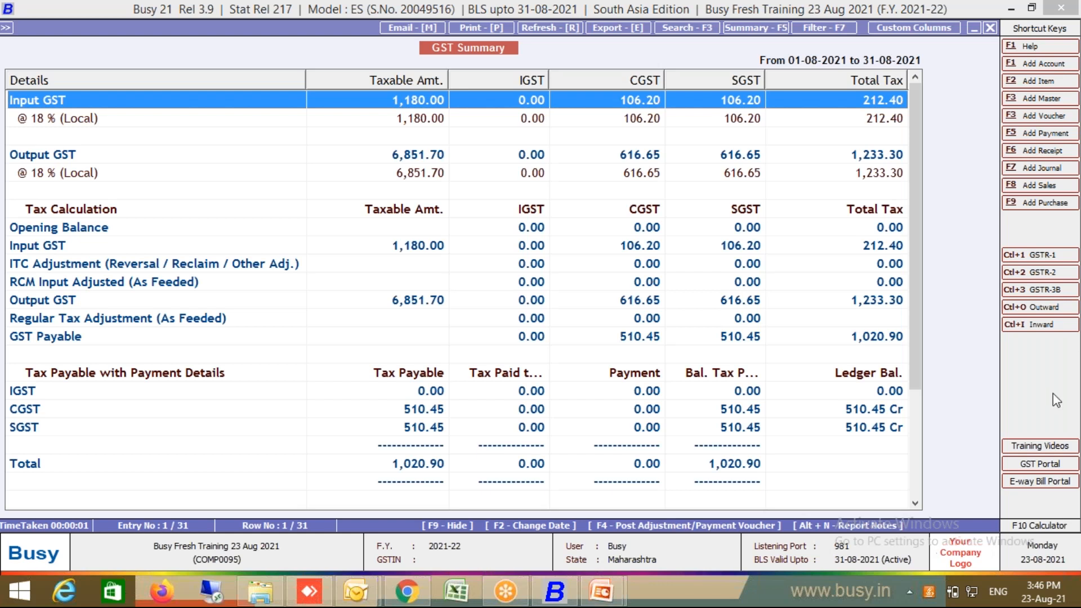
Step: Try a cross adjustment voucher, then abandon it
key(F4)
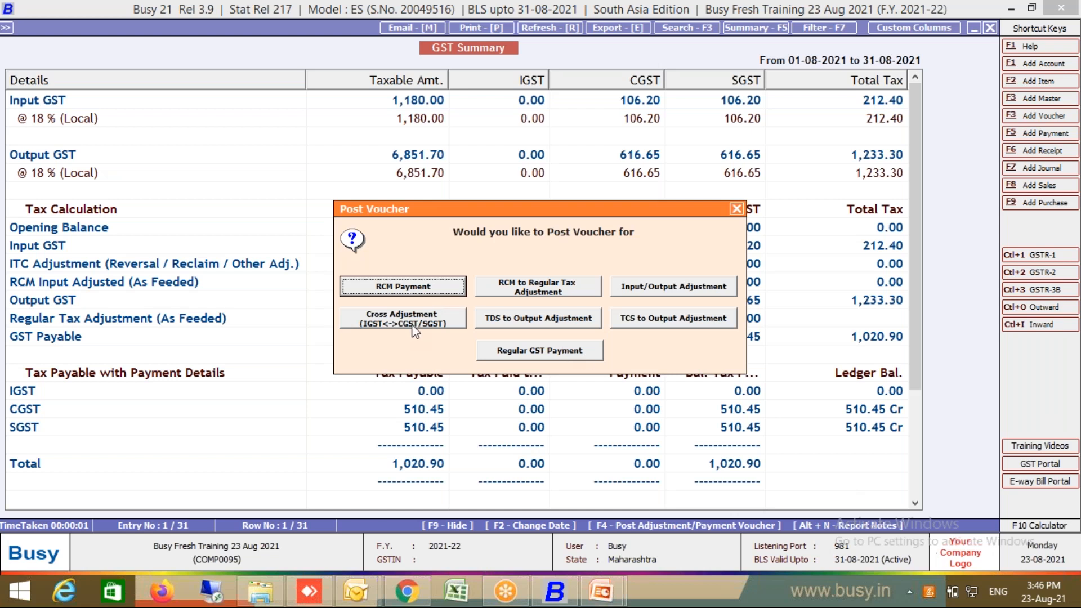
click(434, 325)
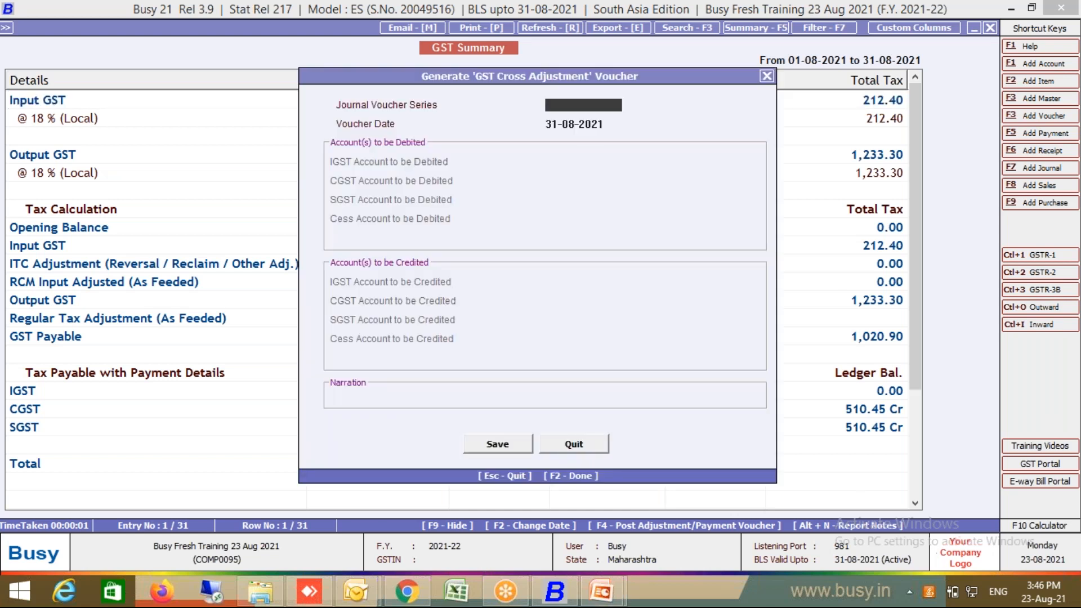
key(Return)
key(Return)
key(Return)
key(Return)
key(Return)
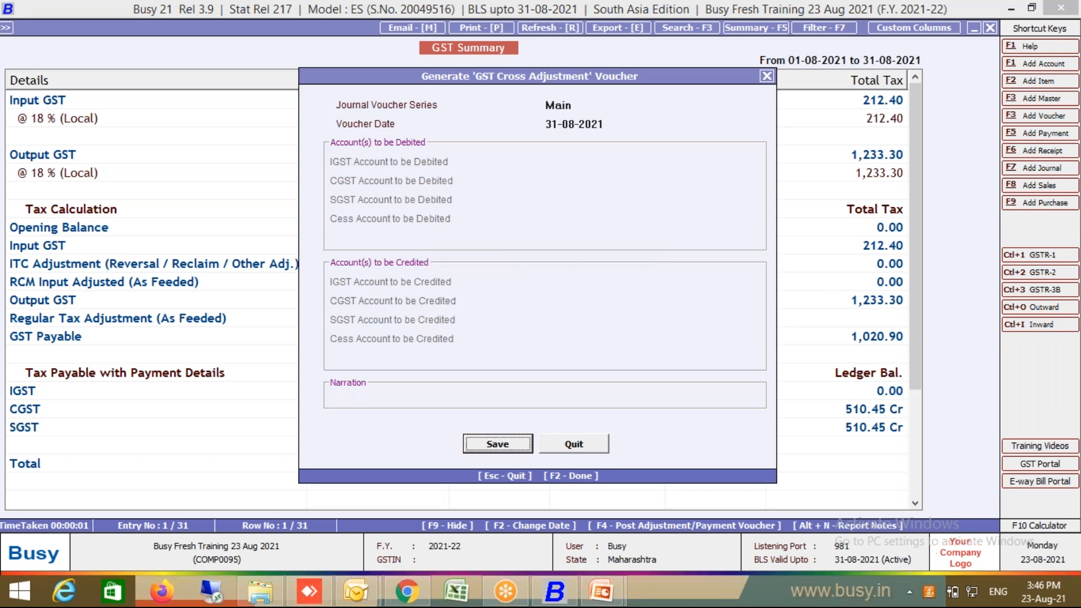
key(Escape)
Step: Start a regular GST payment voucher debiting CGST/SGST Output, clear the credited account, add a new one
key(F4)
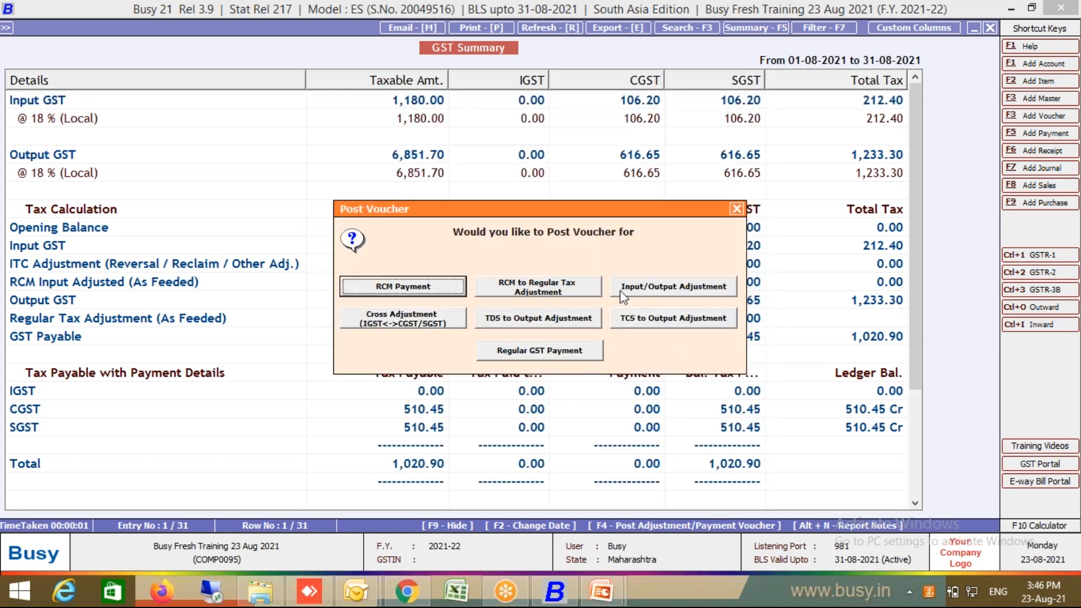
click(560, 352)
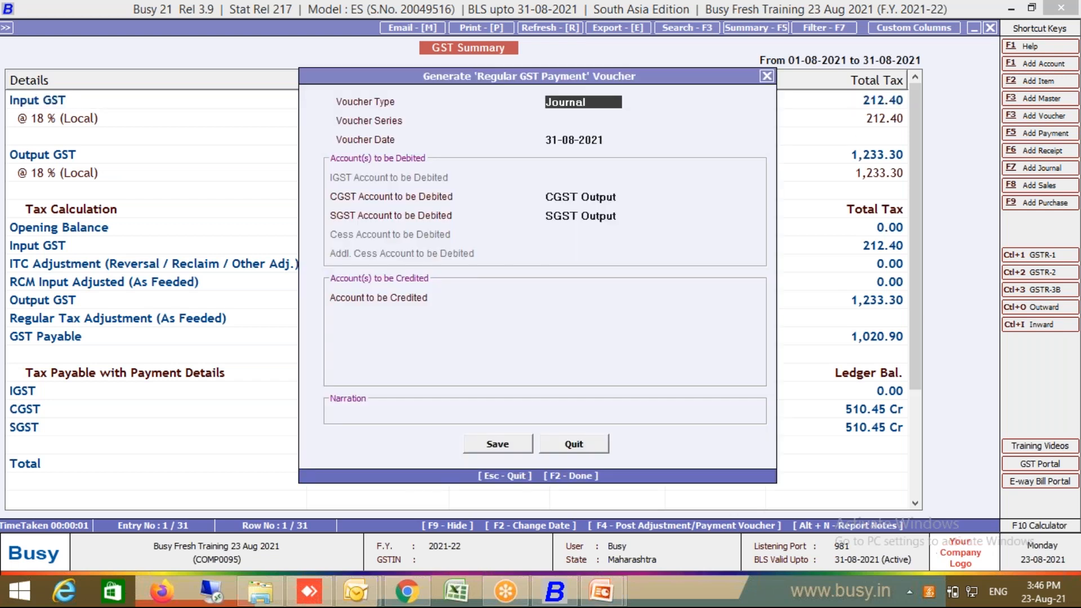
key(Return)
key(Return)
key(Return)
key(Return)
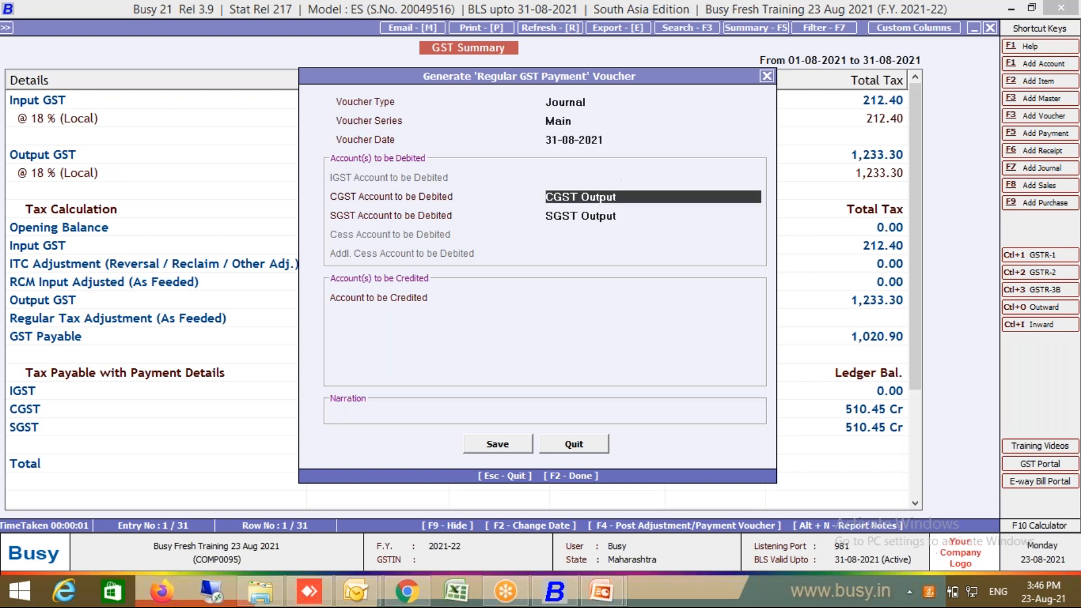
key(Return)
key(Return)
key(Return)
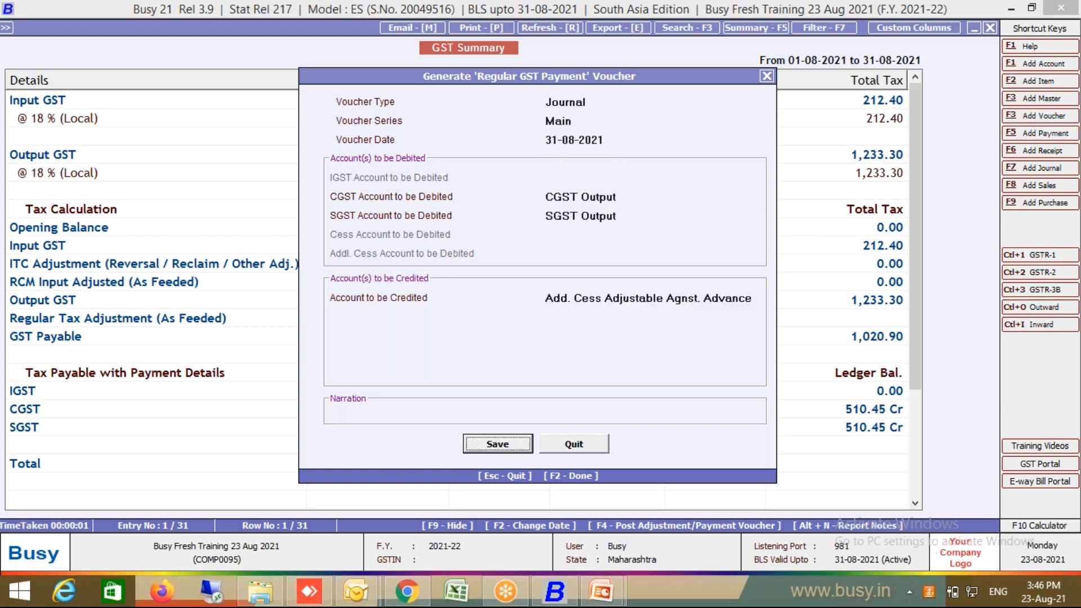
click(542, 299)
key(shift+End)
key(Delete)
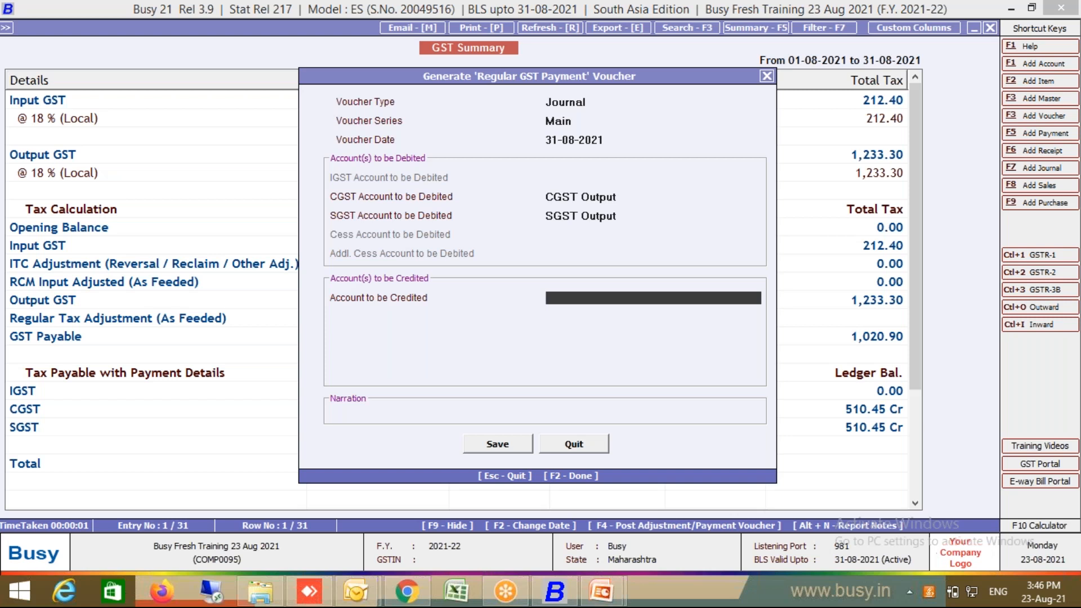
key(F3)
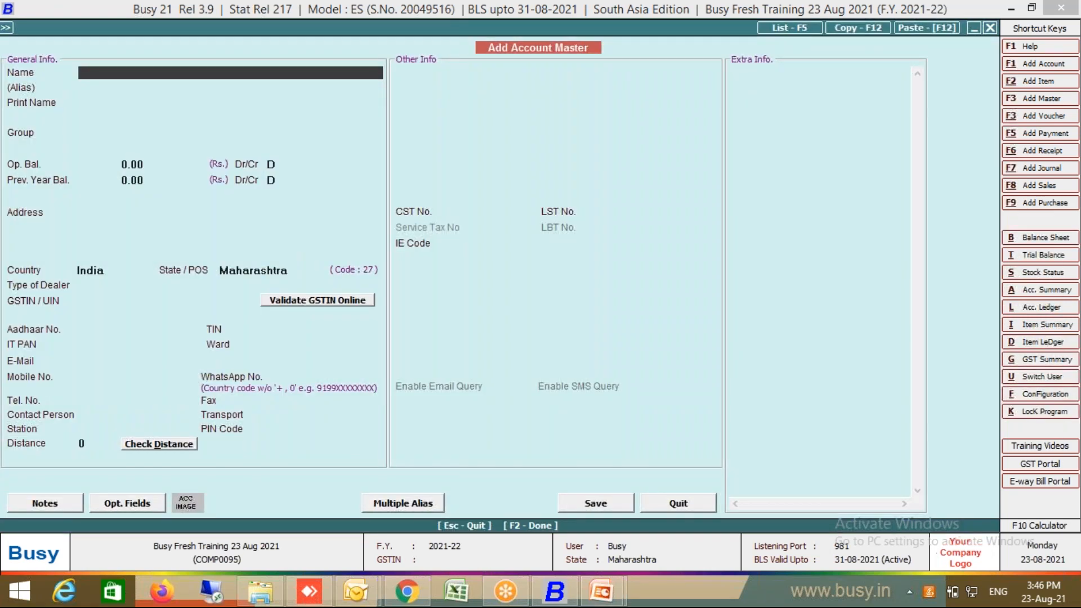
Step: Save a new account 'GST Payable AC' under Provisions/Expenses Payable as the payment voucher's credit account
text(GST Payable AC)
key(Return)
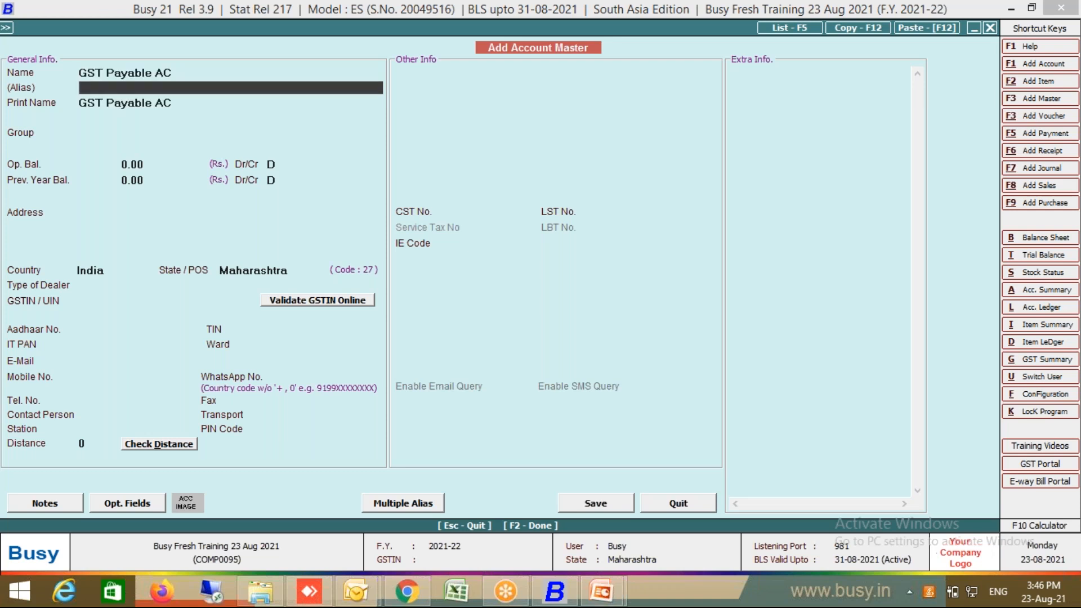
key(Return)
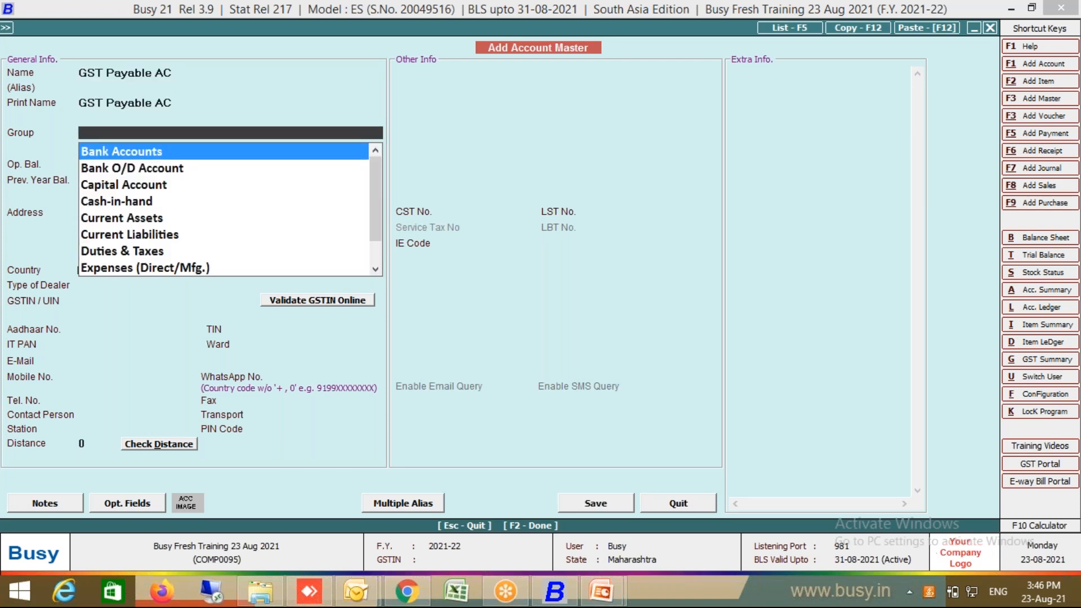
text(pro)
key(Return)
key(Return)
key(Return)
key(Return)
key(Return)
key(Return)
key(Return)
key(Return)
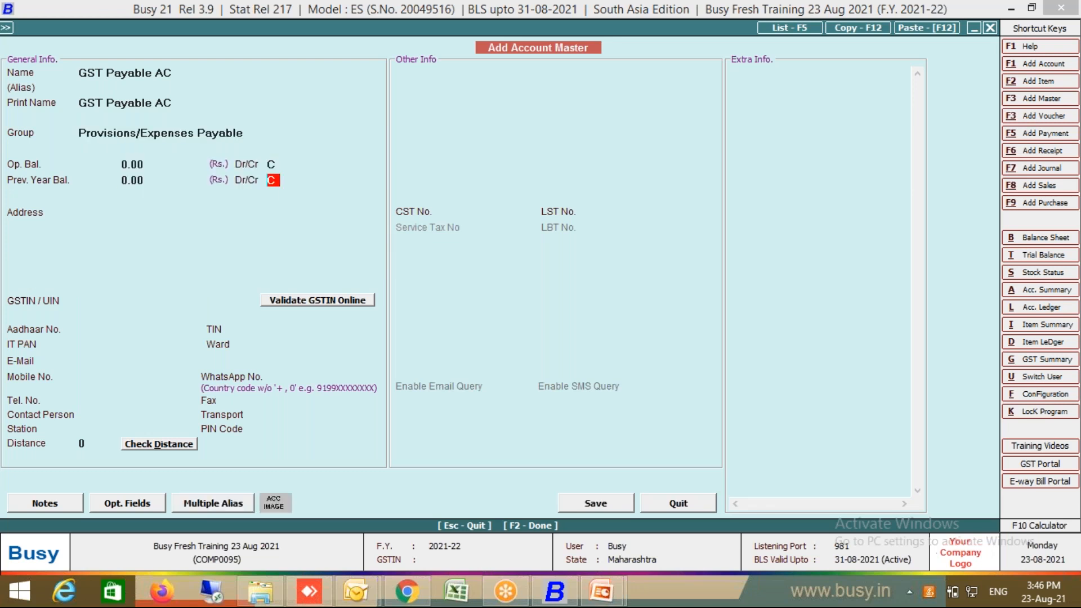
key(F2)
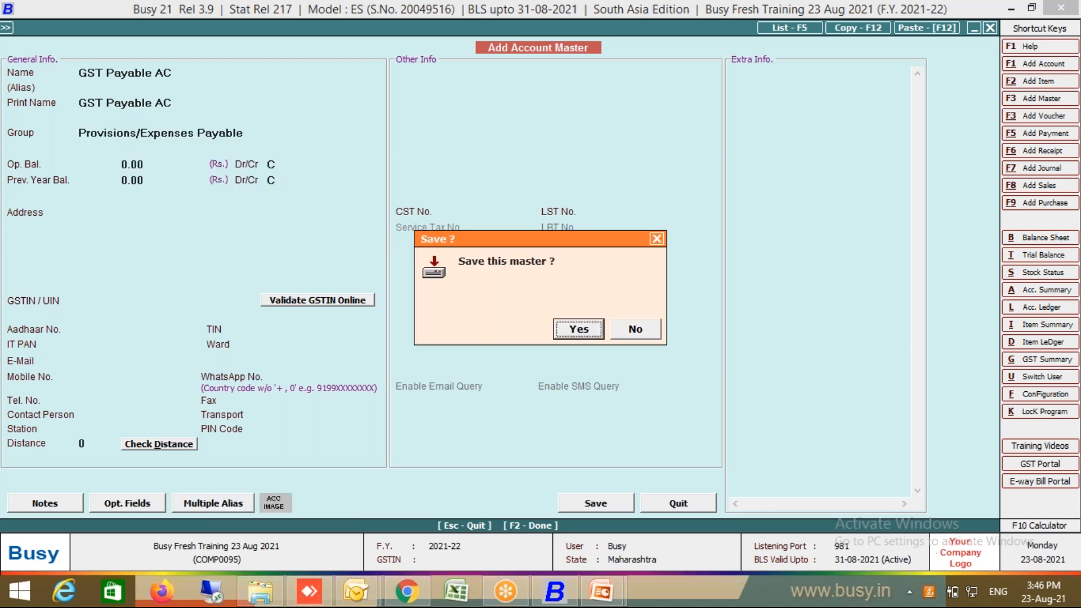
key(Return)
key(Return)
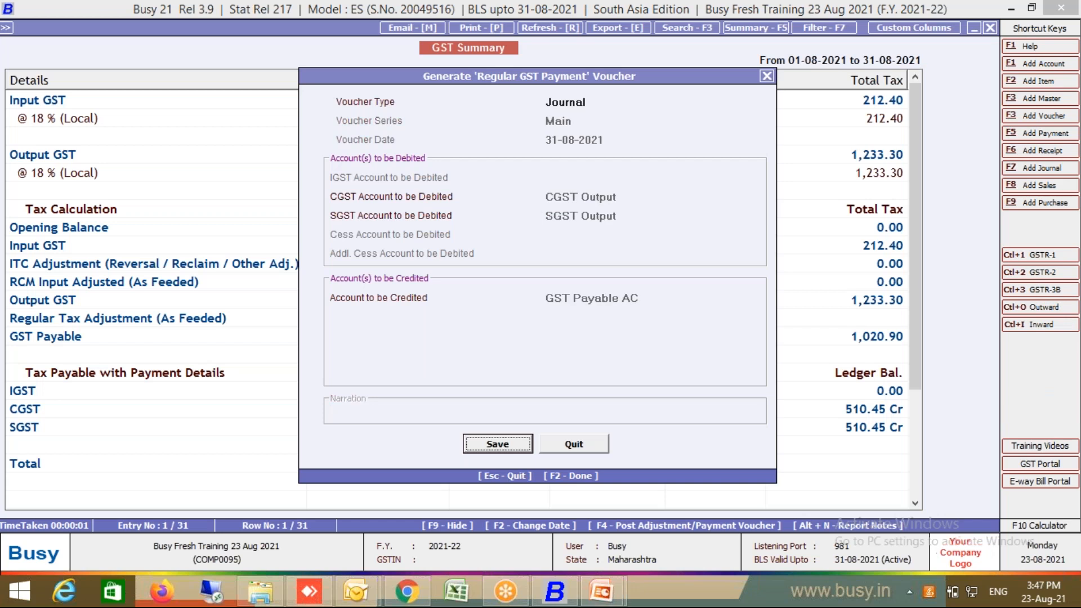
key(Return)
key(Return)
key(Return)
key(Return)
key(Return)
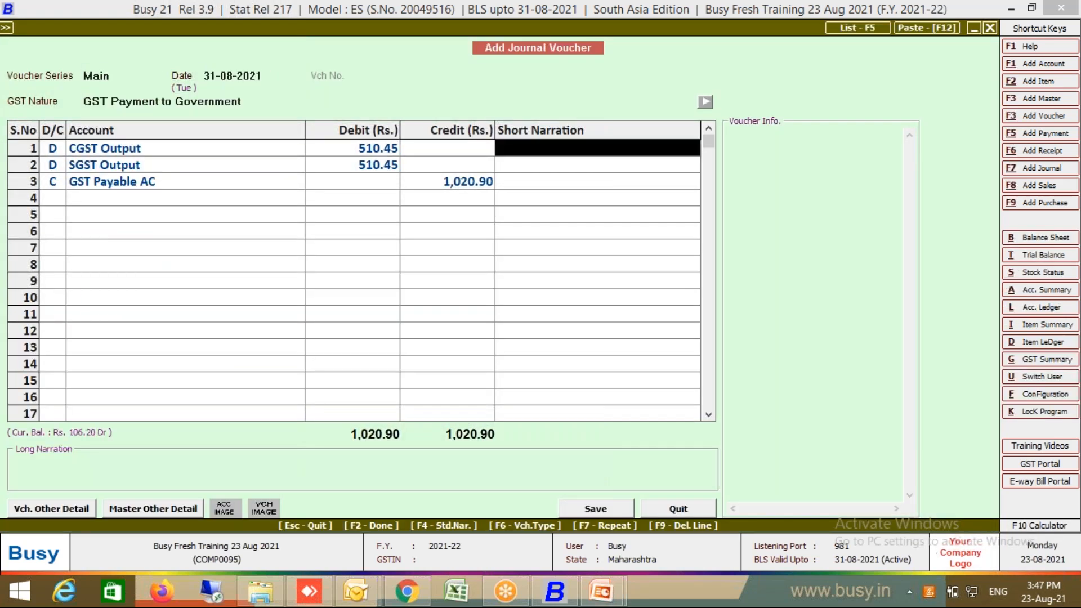
Step: Save the GST payment journal as a Regular Payment, accepting the tax amounts and challan details
key(Return)
key(Return)
key(Return)
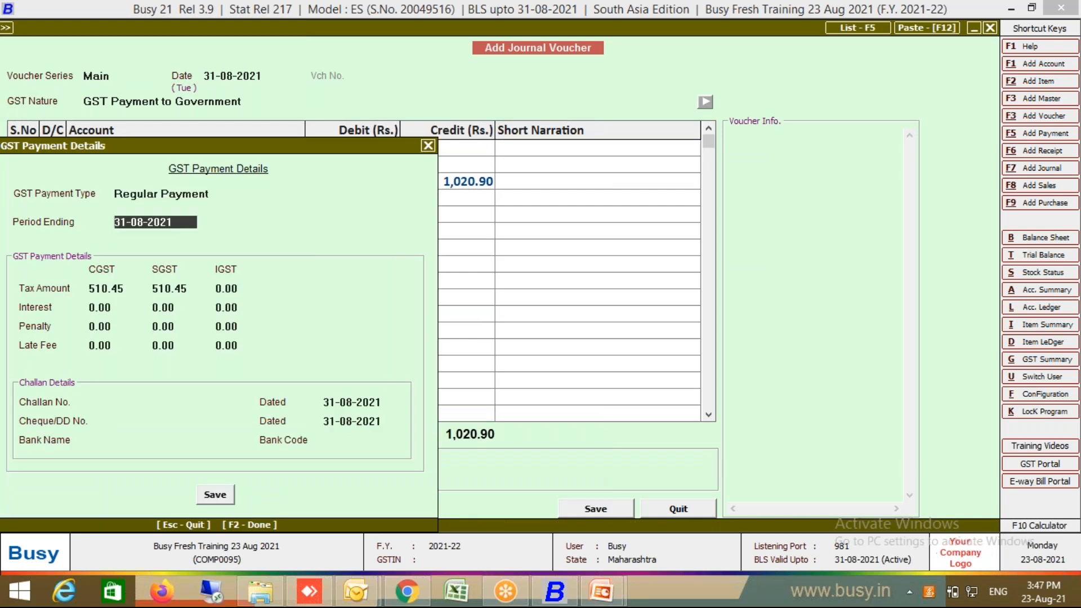
key(Return)
key(Return)
key(Return)
key(Return)
key(Return)
key(Return)
key(Return)
key(Return)
key(Return)
key(Return)
key(Return)
key(Return)
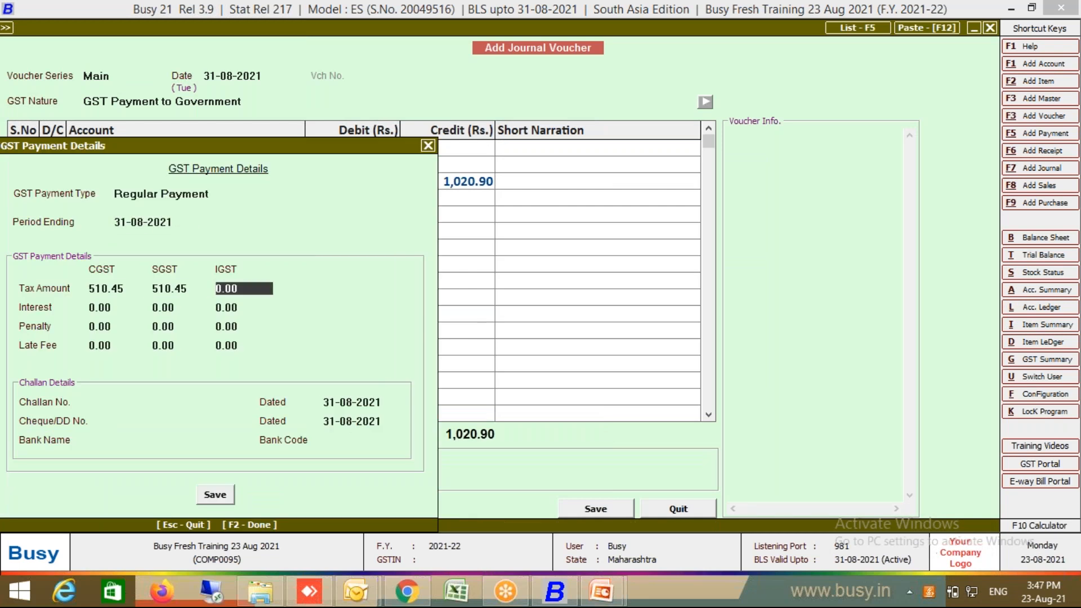
key(Return)
key(Return)
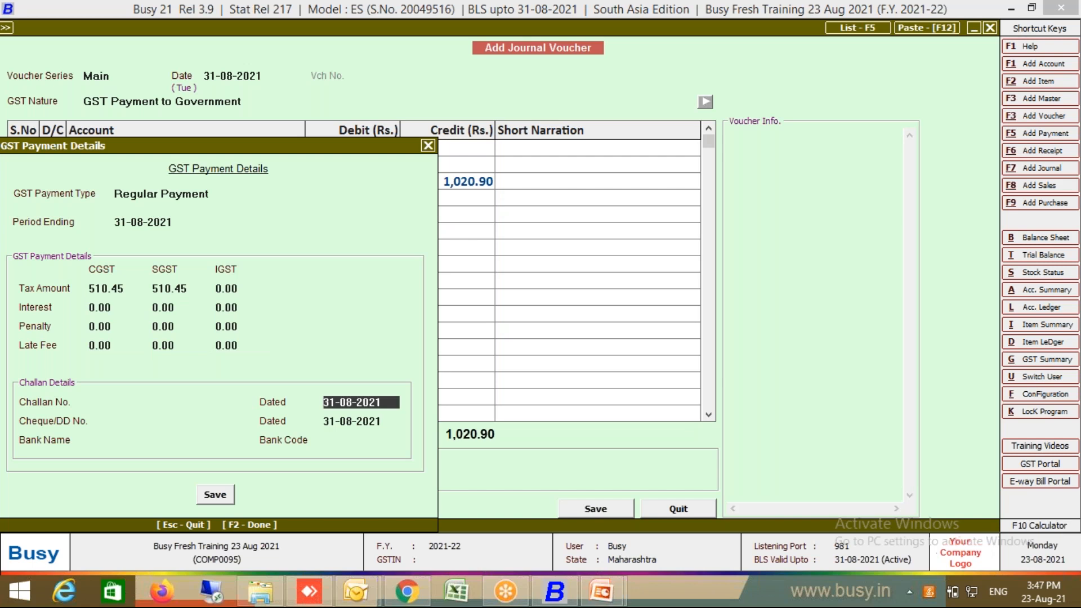
key(Return)
key(Return)
key(Return)
key(Return)
key(Return)
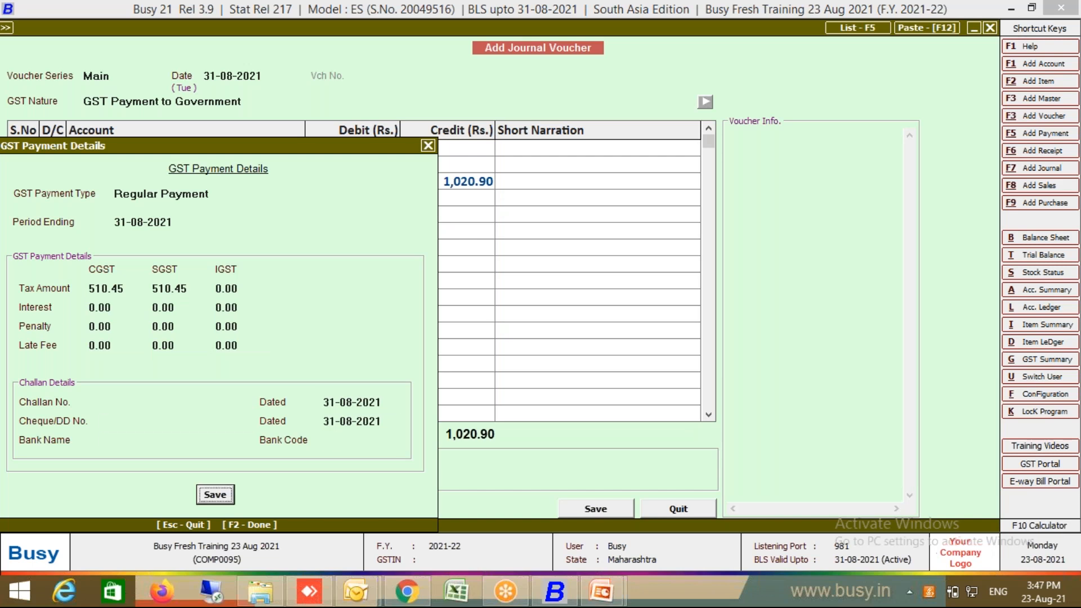
key(Return)
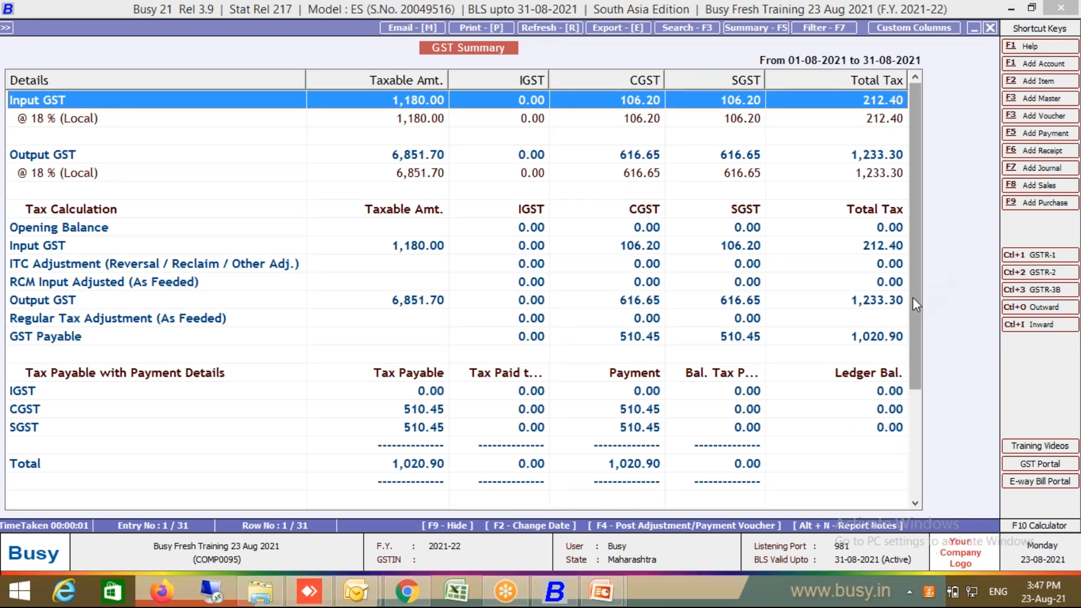
Step: Scroll the GST Summary down to the RCM tax rows, then close the report
scroll(913, 298, down, 2)
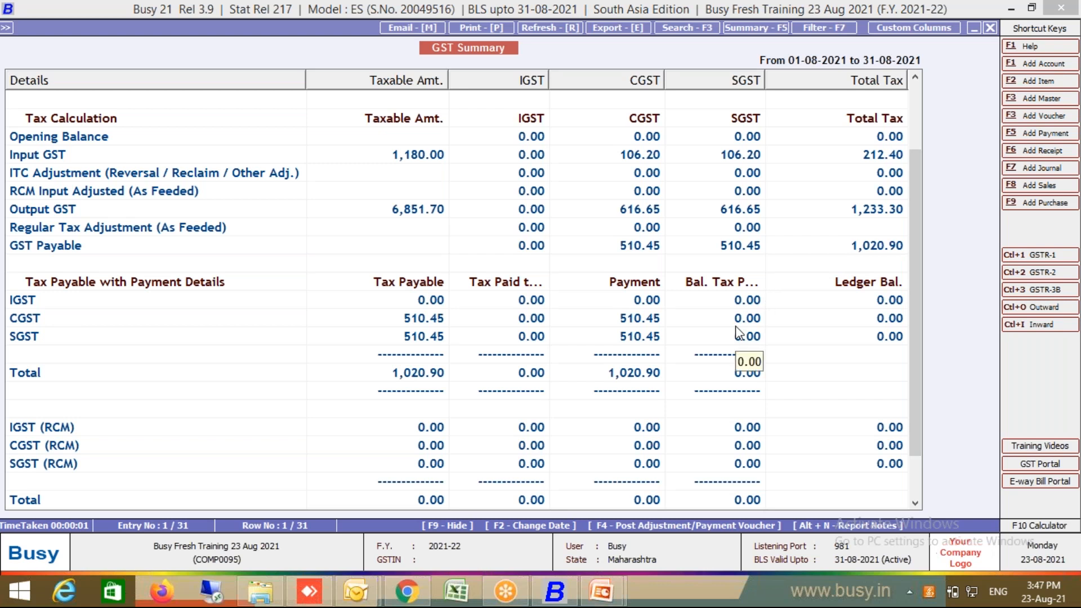
key(Escape)
key(Escape)
key(Escape)
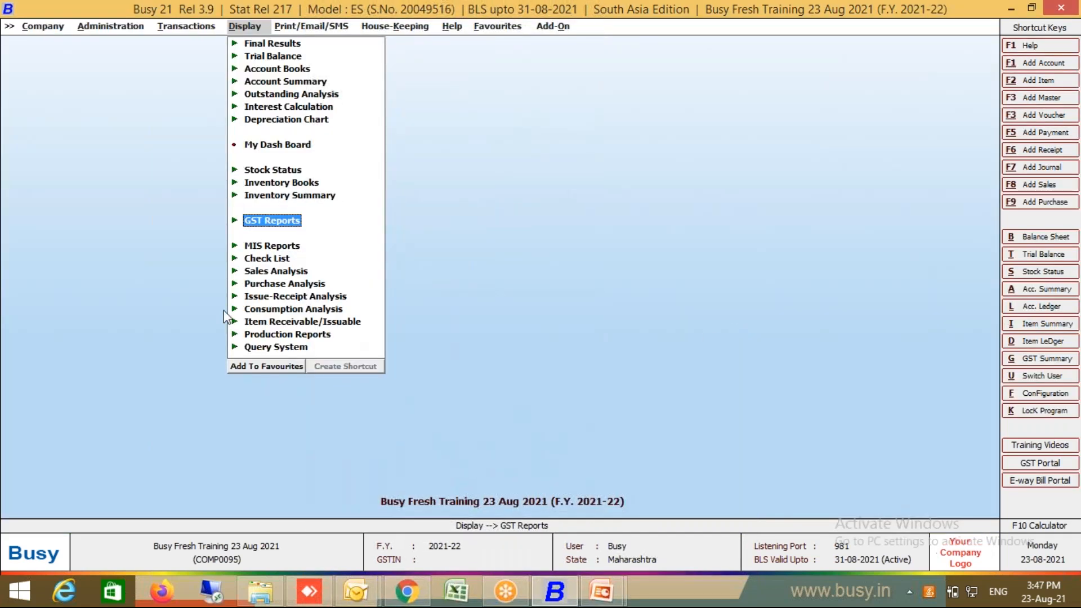
Step: Expand GST Reports and then GST Returns to list IFF, GSTR-1 and GSTR-3B
click(292, 225)
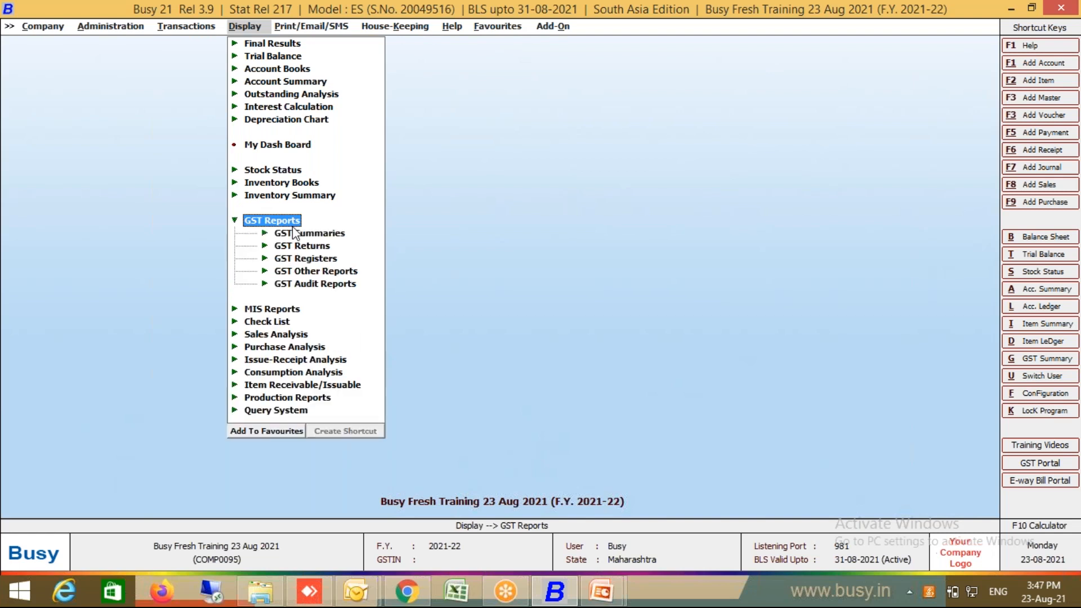
click(267, 246)
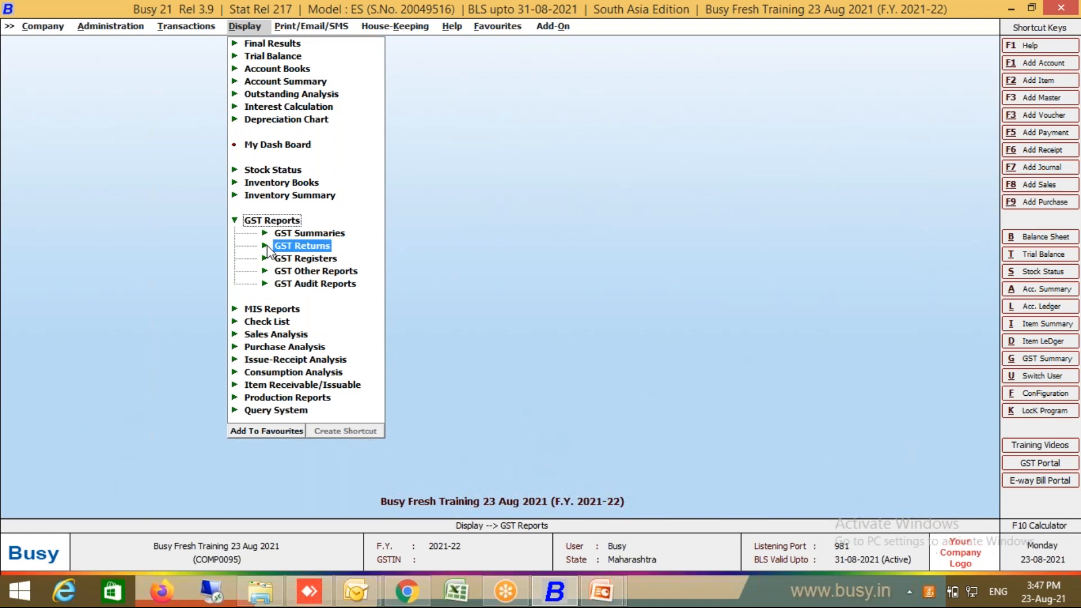
click(268, 246)
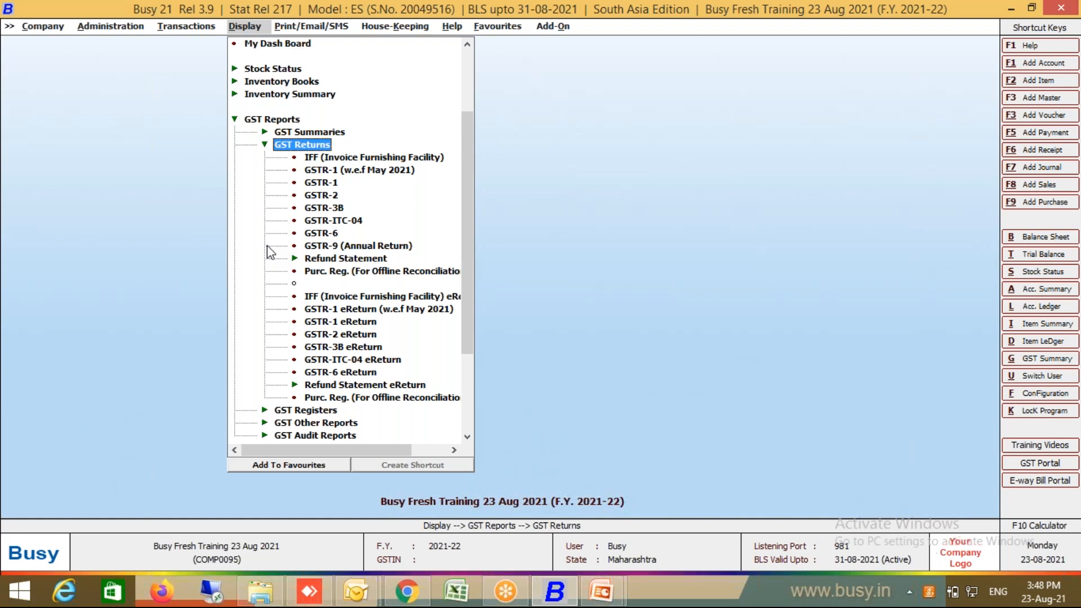
click(401, 298)
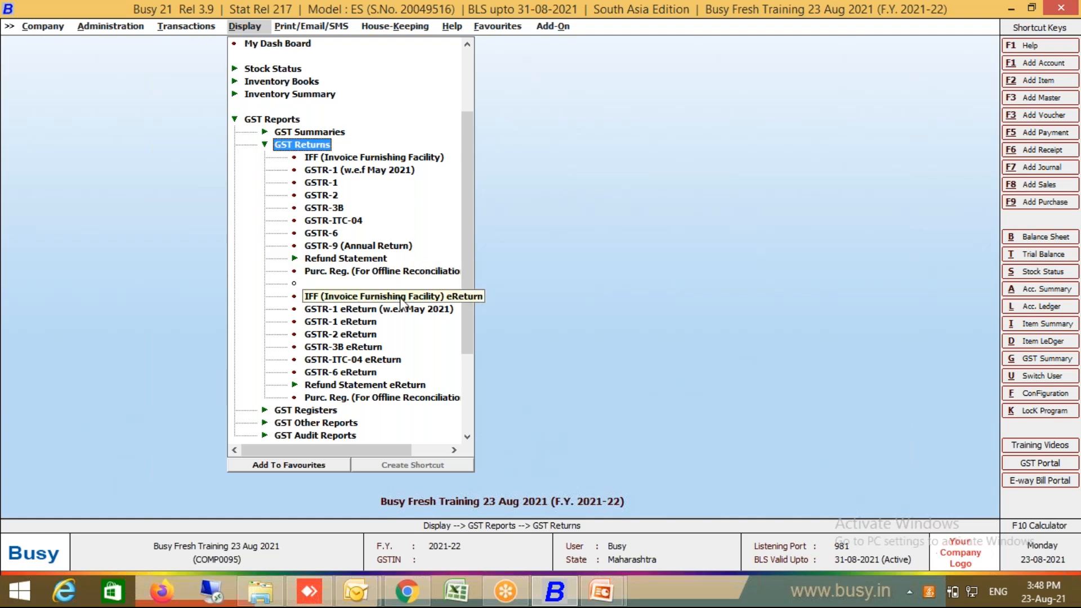
key(Escape)
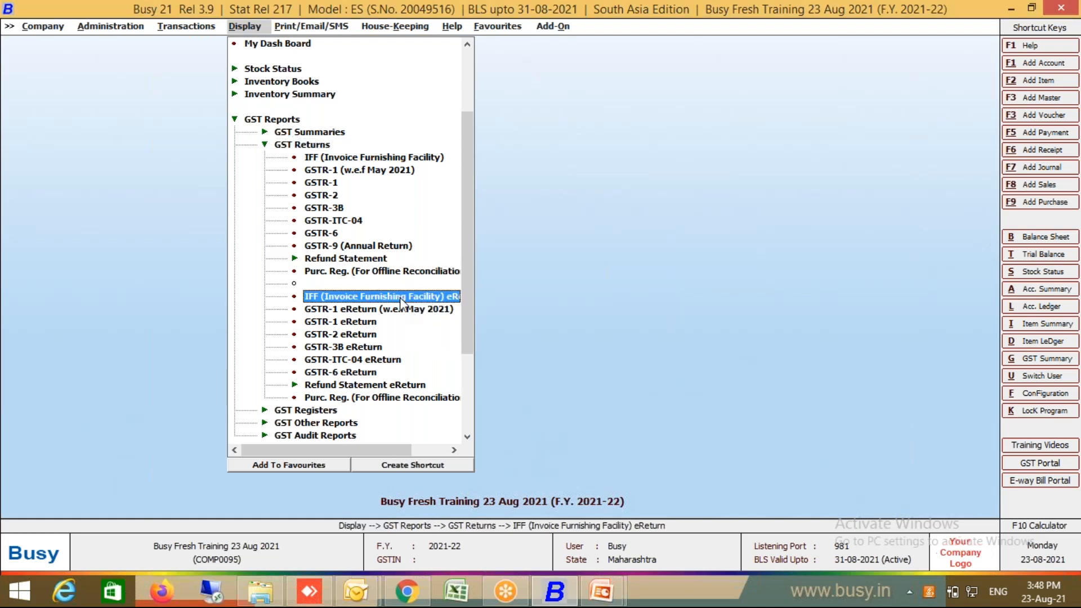
click(437, 156)
key(Return)
key(Escape)
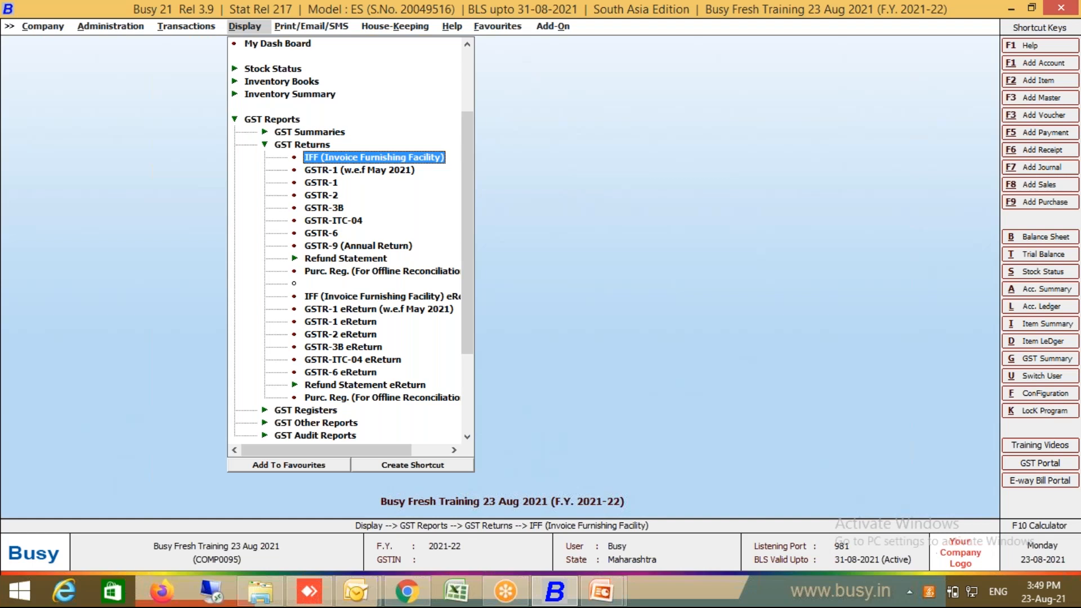
click(406, 160)
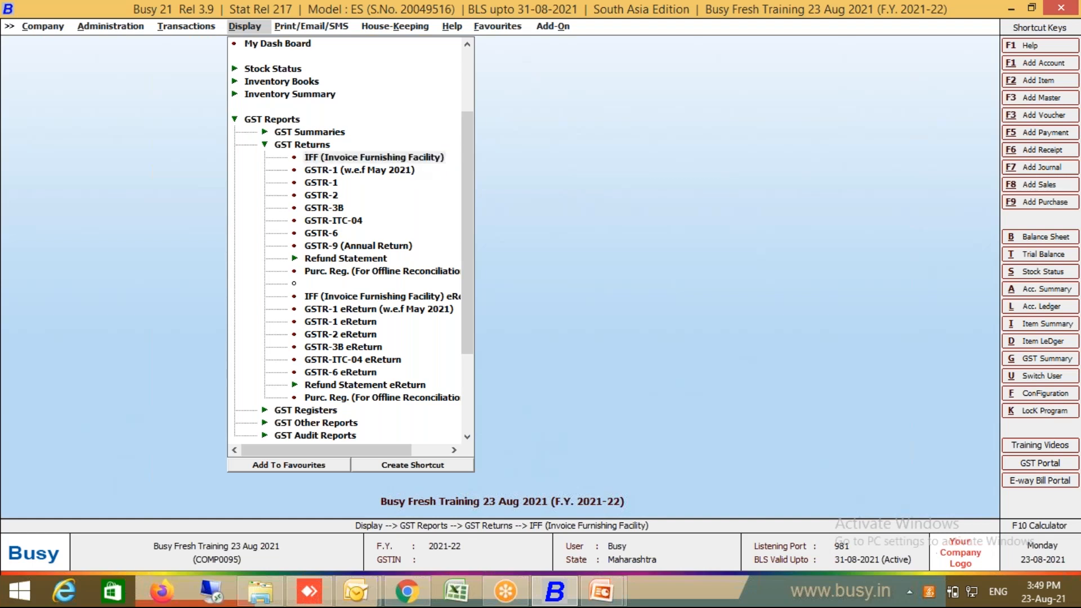
key(Return)
key(Return)
key(Return)
key(Return)
key(Return)
key(Return)
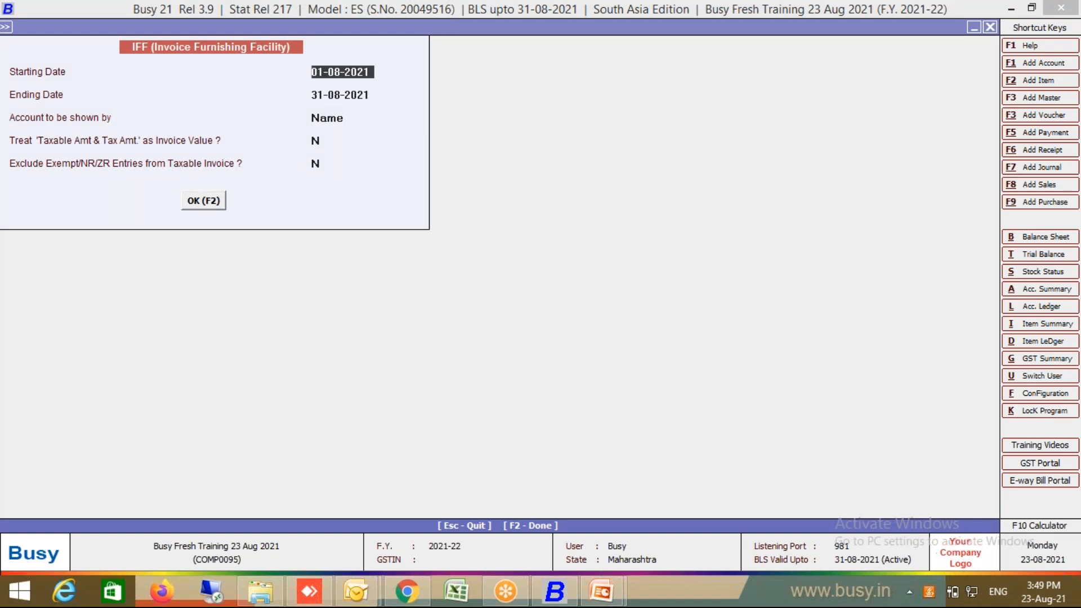
key(F2)
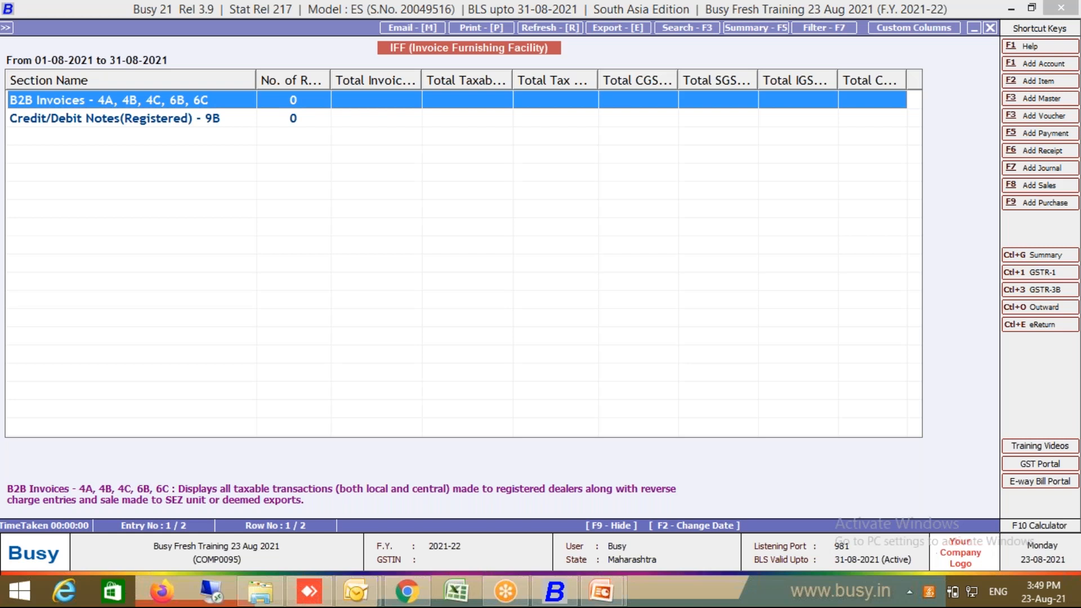
key(Escape)
key(Escape)
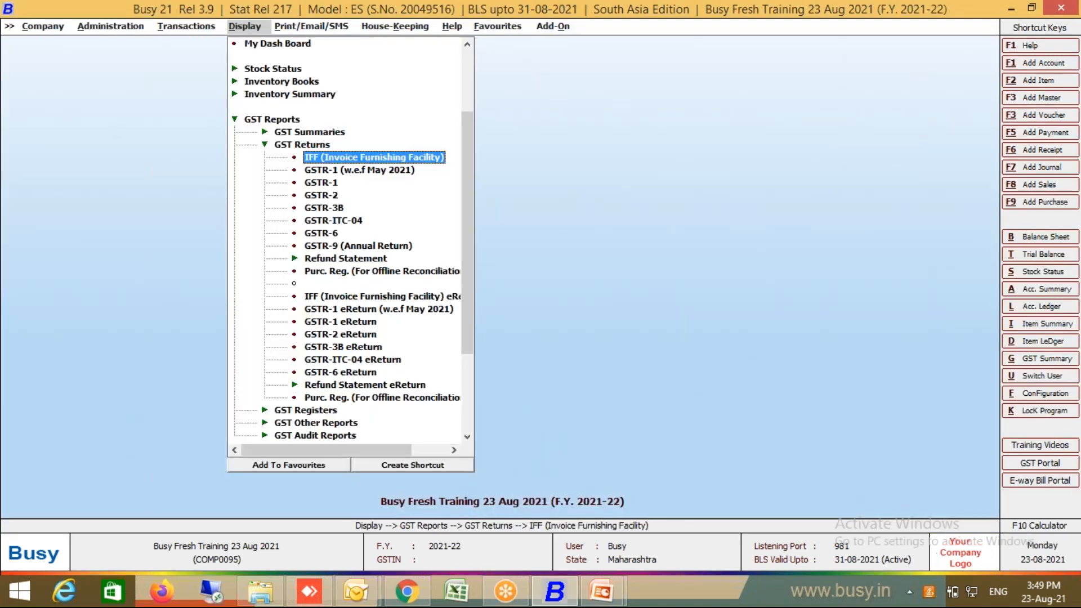
Step: Generate the August 2021 GSTR-1 (w.e.f May 2021) and drill into B2C(Small) Details - 7
double_click(387, 170)
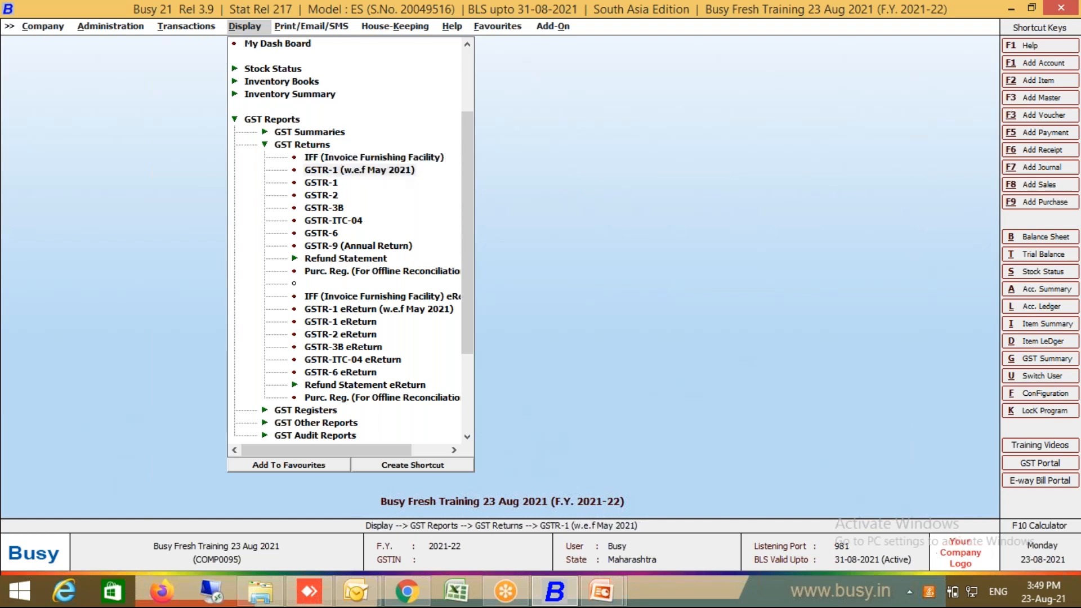
key(Return)
key(Return)
key(Return)
key(Return)
key(Return)
key(Return)
key(Return)
key(Return)
key(Return)
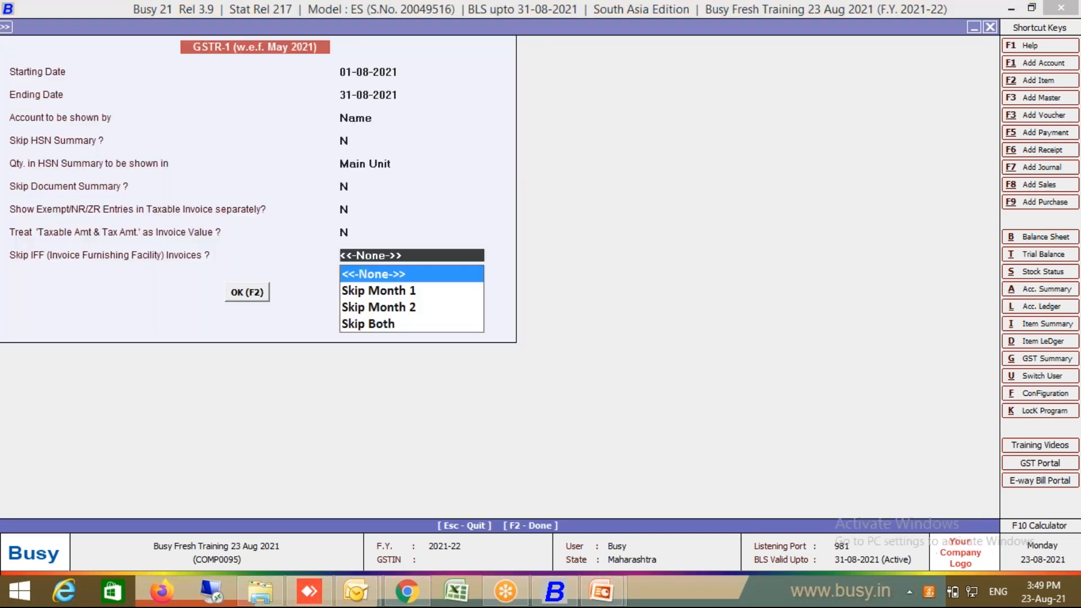
key(F2)
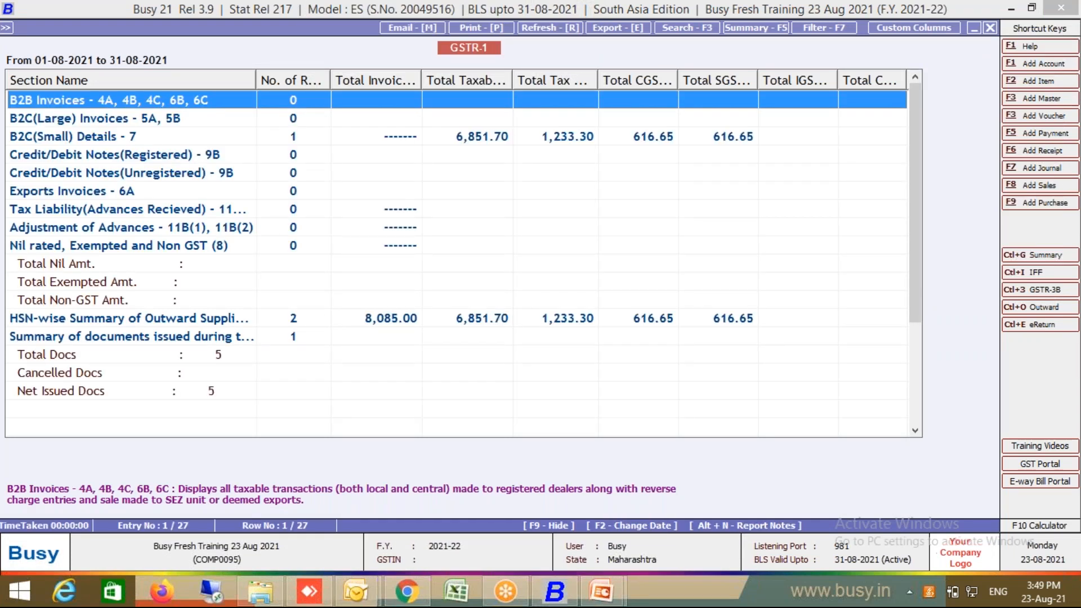
click(369, 142)
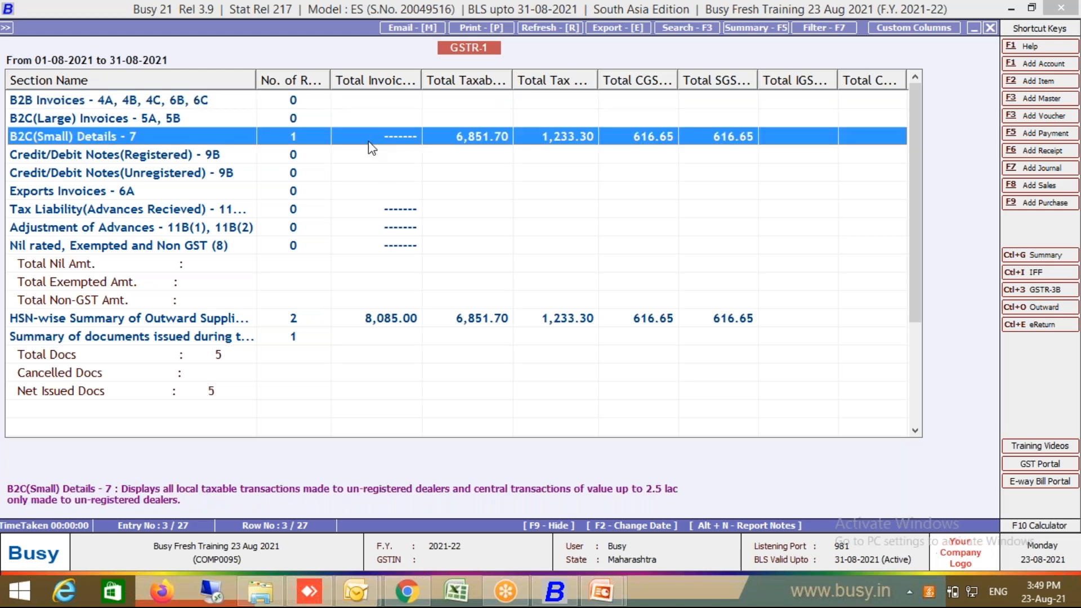
double_click(371, 136)
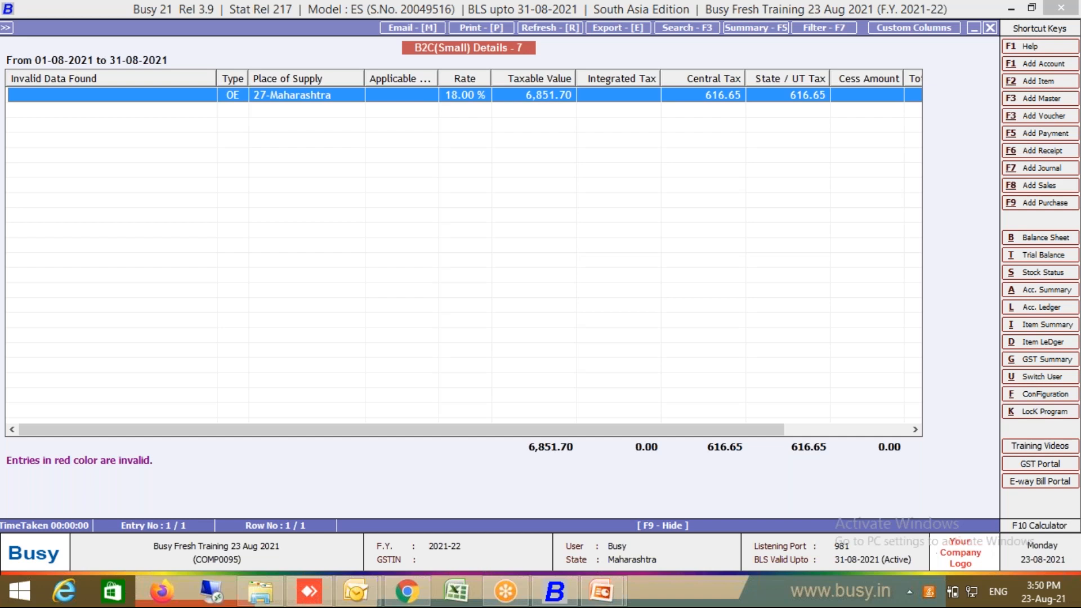
Step: Drill down to the list of 18% Maharashtra B2C vouchers and select the first one
key(Return)
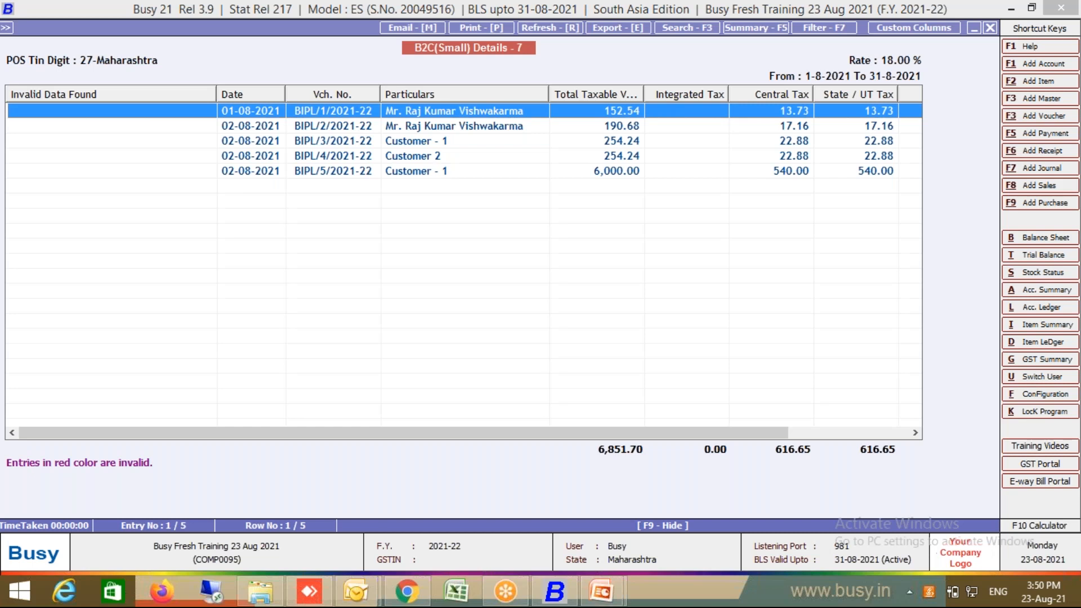
key(Escape)
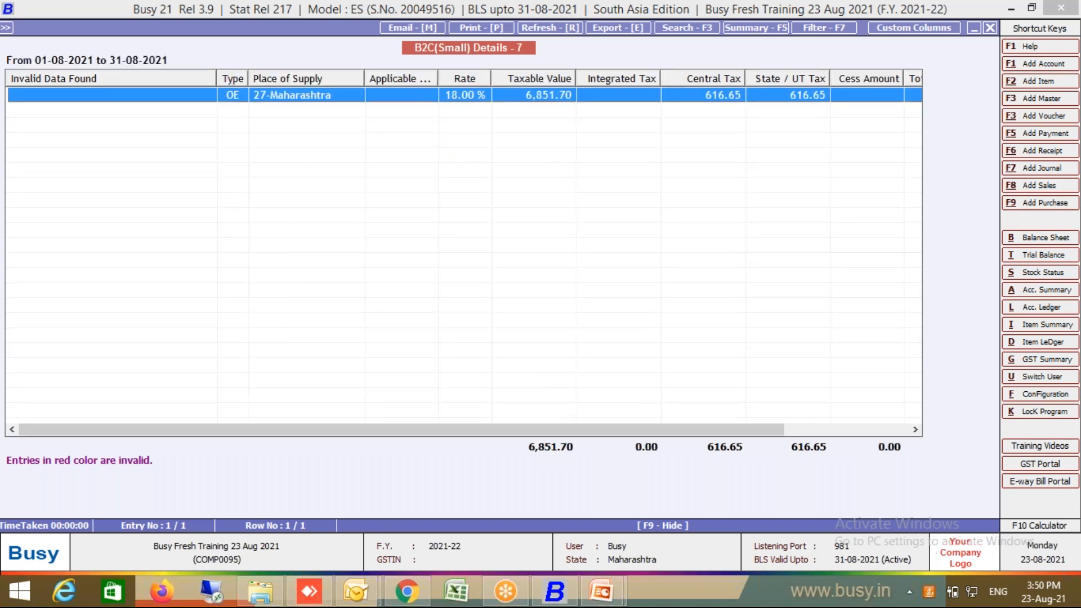
key(Return)
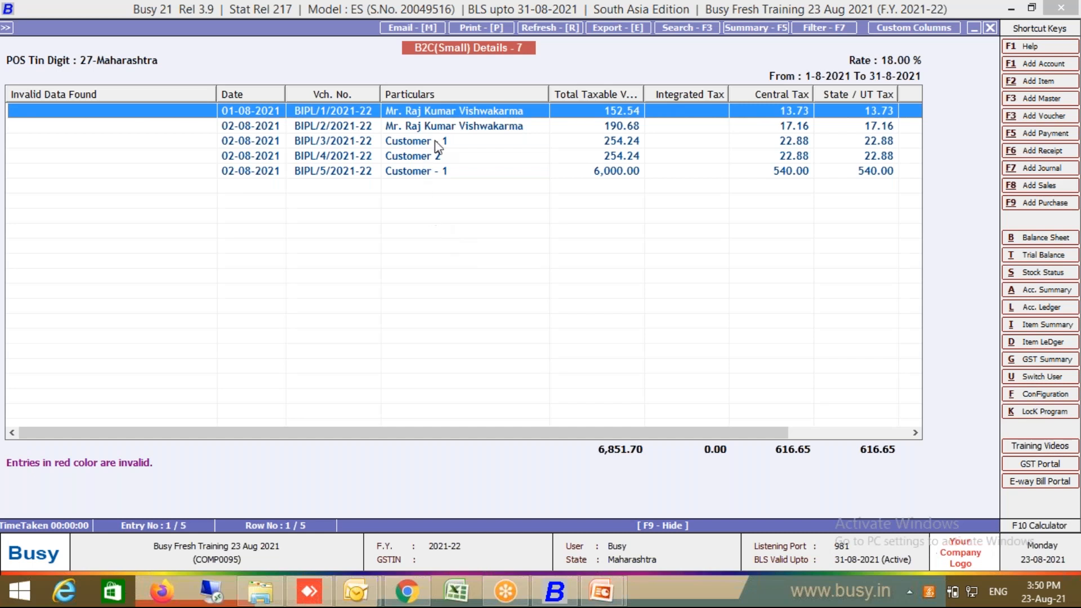
click(476, 127)
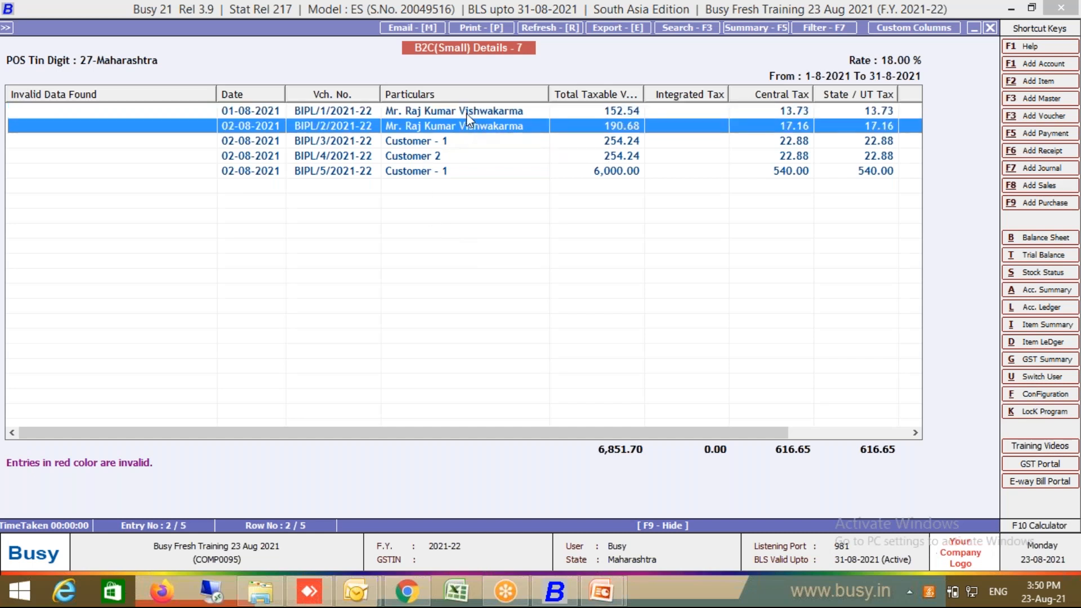
click(466, 113)
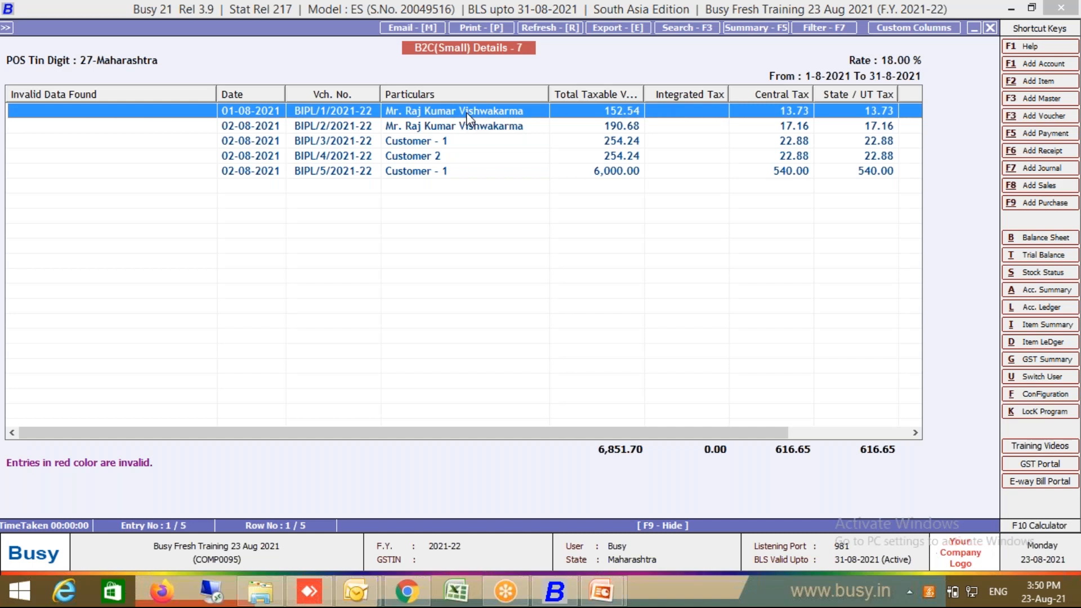
Step: Open voucher BIPL/1/2021-22, check the biscuit item and billing details, then quit without changes
key(Return)
key(Return)
key(Return)
key(Return)
key(Return)
key(Return)
key(Return)
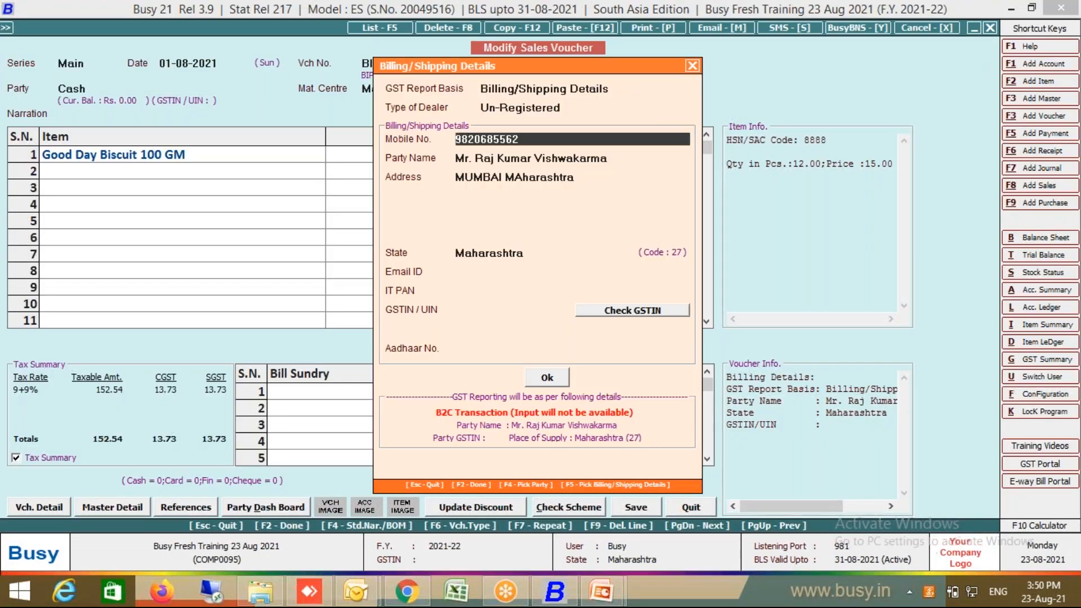
key(Return)
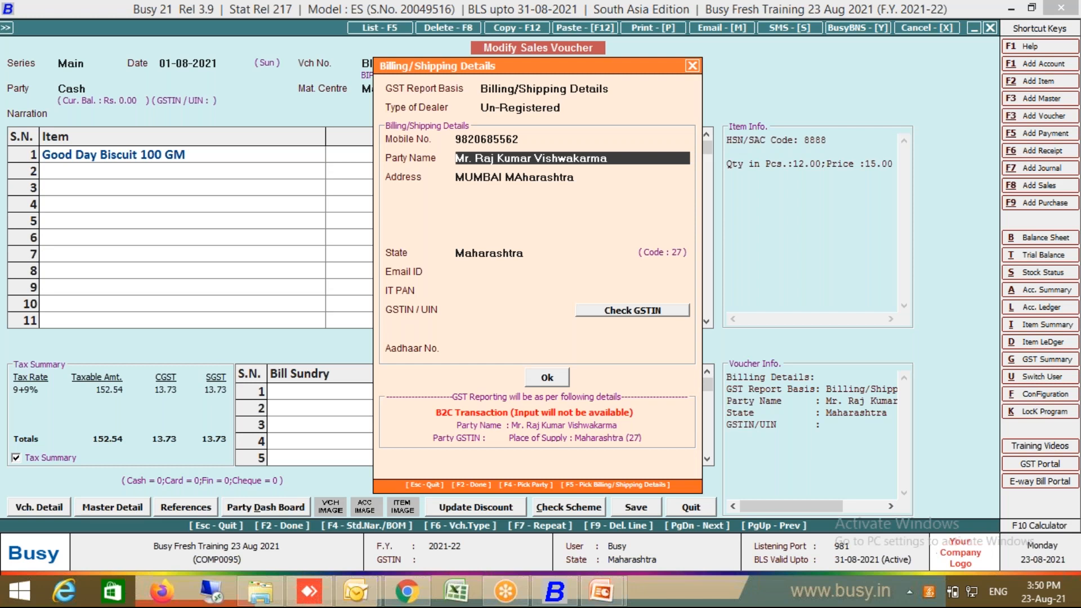
key(Escape)
key(Escape)
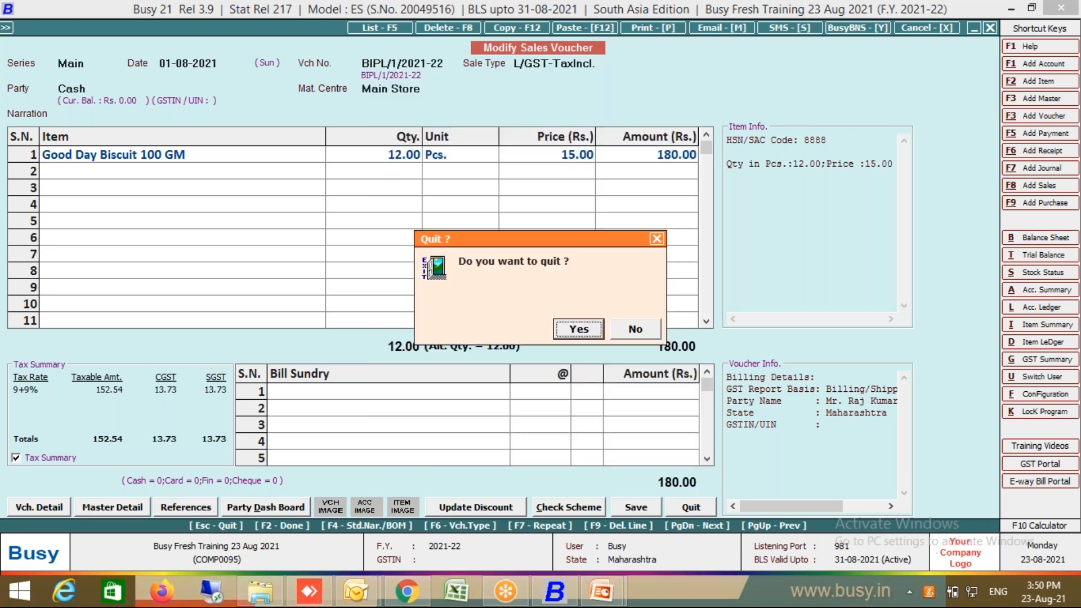
key(Return)
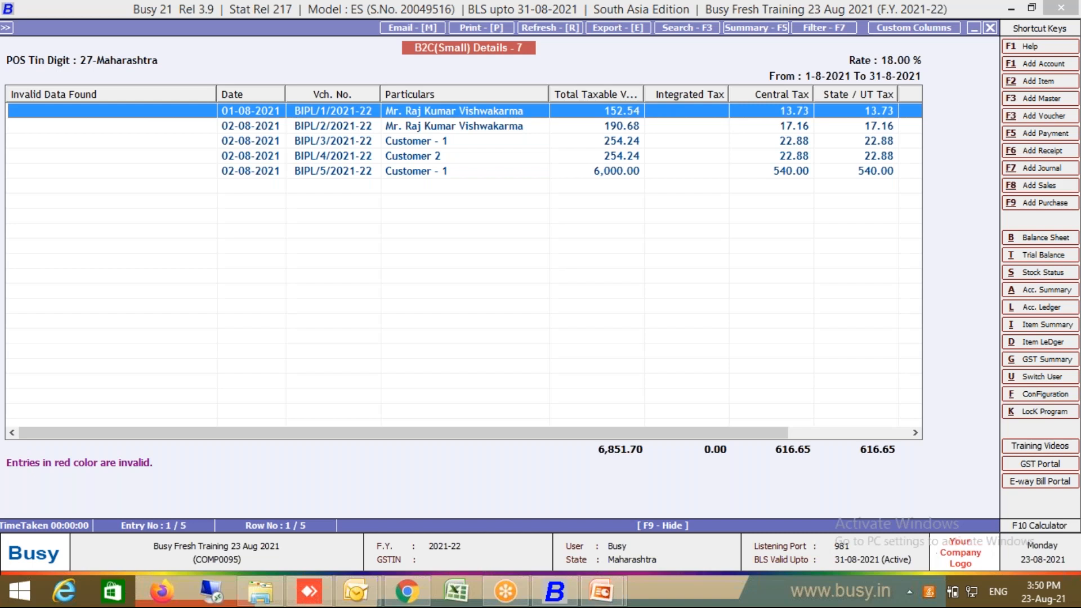
Step: Back out to the GSTR-1 section summary and view the HSN-wise summary of outward supplies
key(Escape)
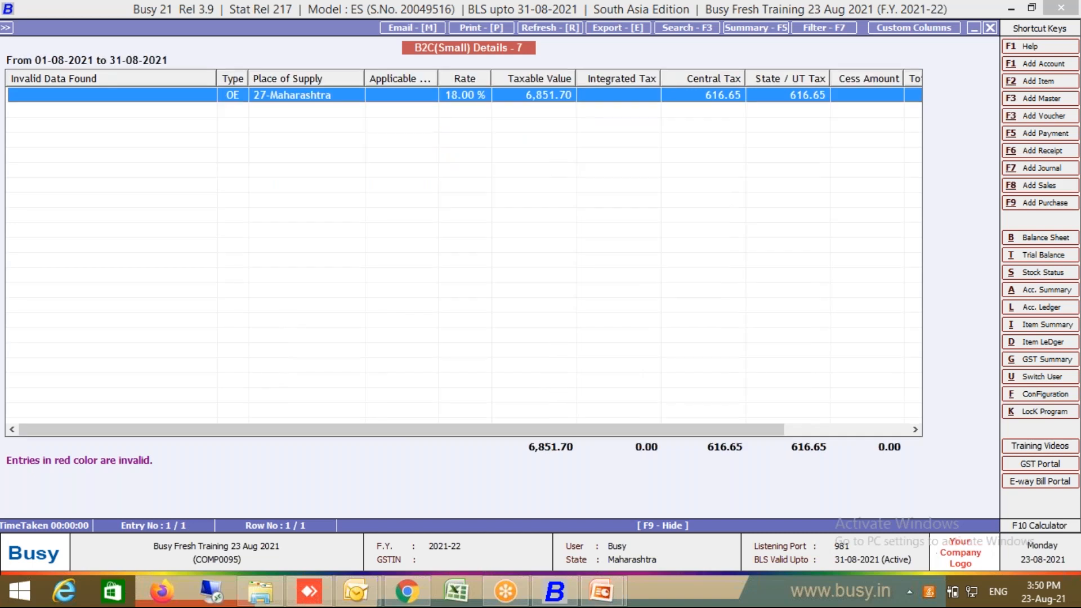
key(Escape)
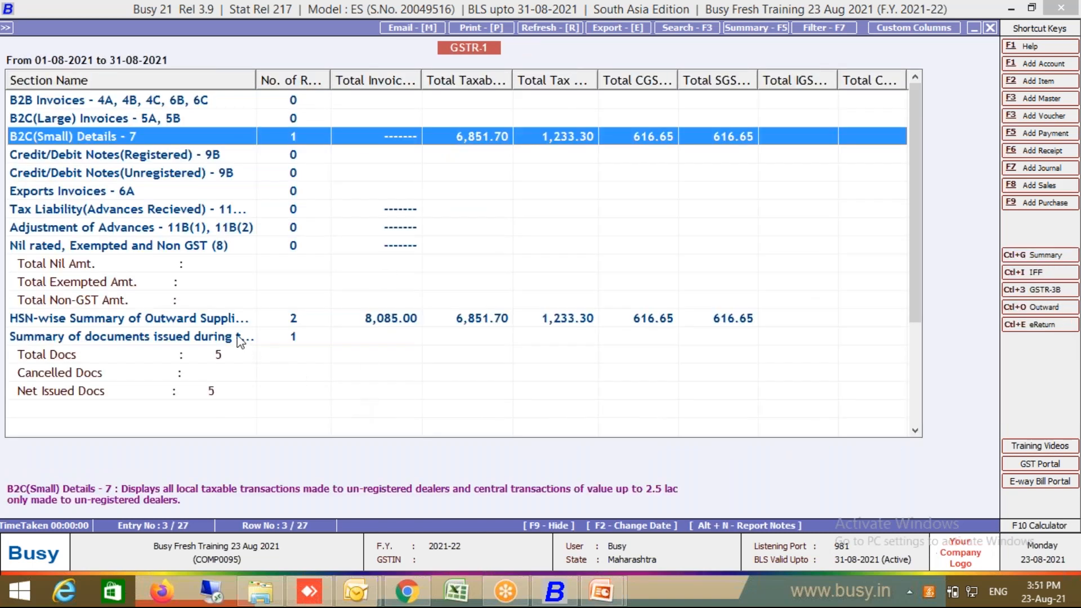
click(257, 323)
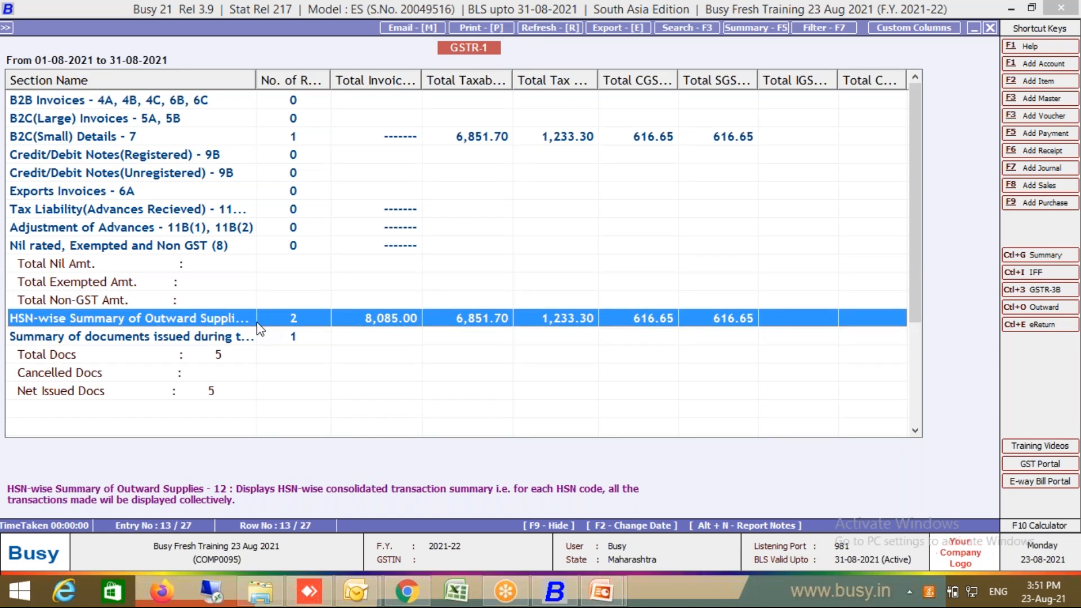
key(Return)
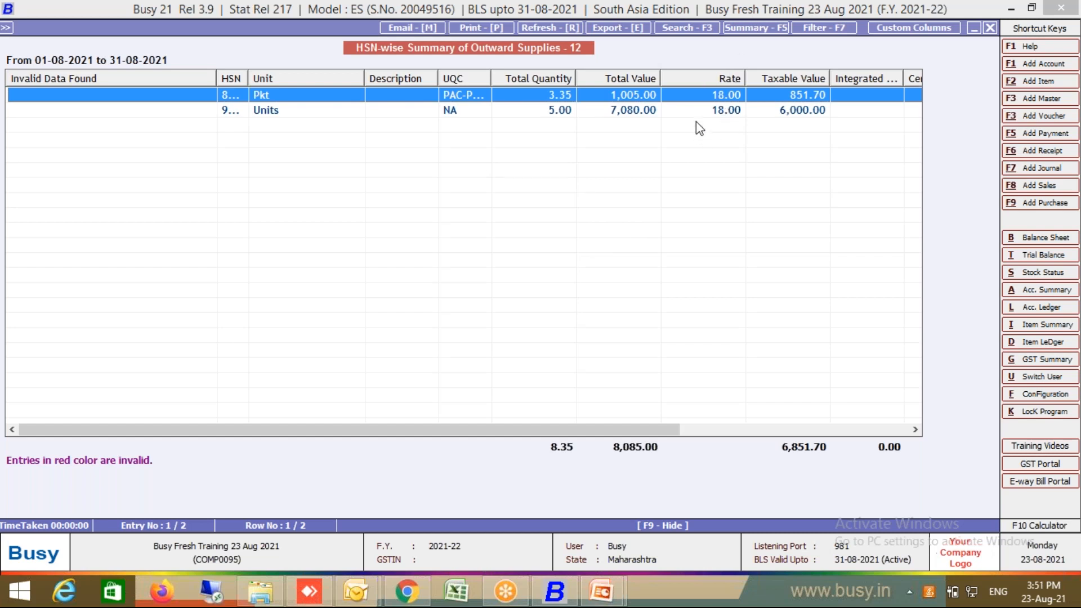
key(Escape)
key(Escape)
Step: Regenerate GSTR-1, open Summary of documents issued, and widen the Sr. No. From and To columns
key(Return)
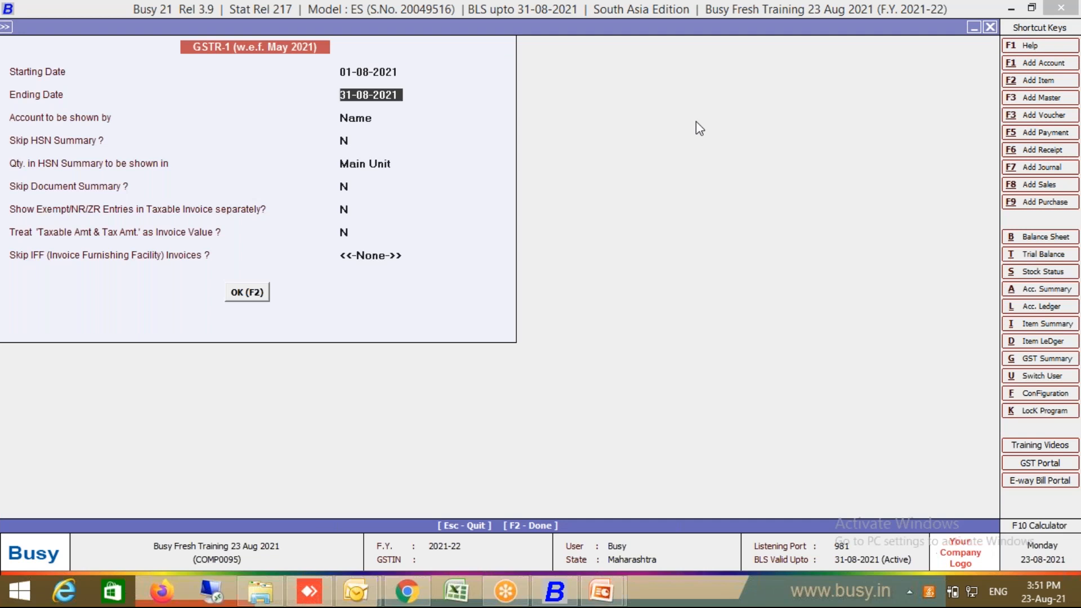
key(Return)
key(Return)
key(Return)
key(Return)
key(Return)
key(Return)
key(Return)
key(Return)
key(Return)
key(F2)
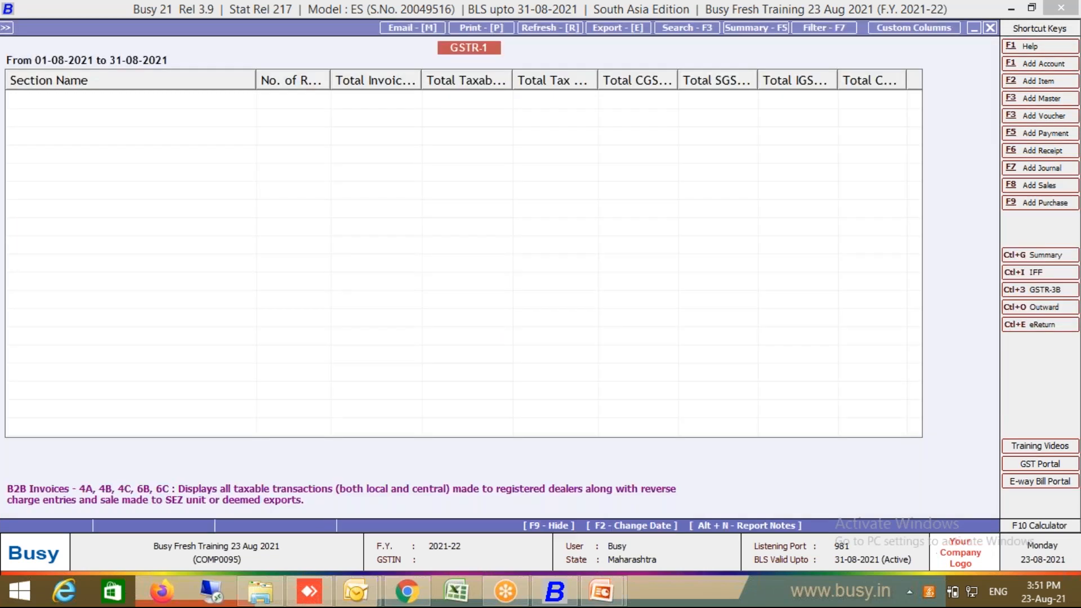
click(294, 338)
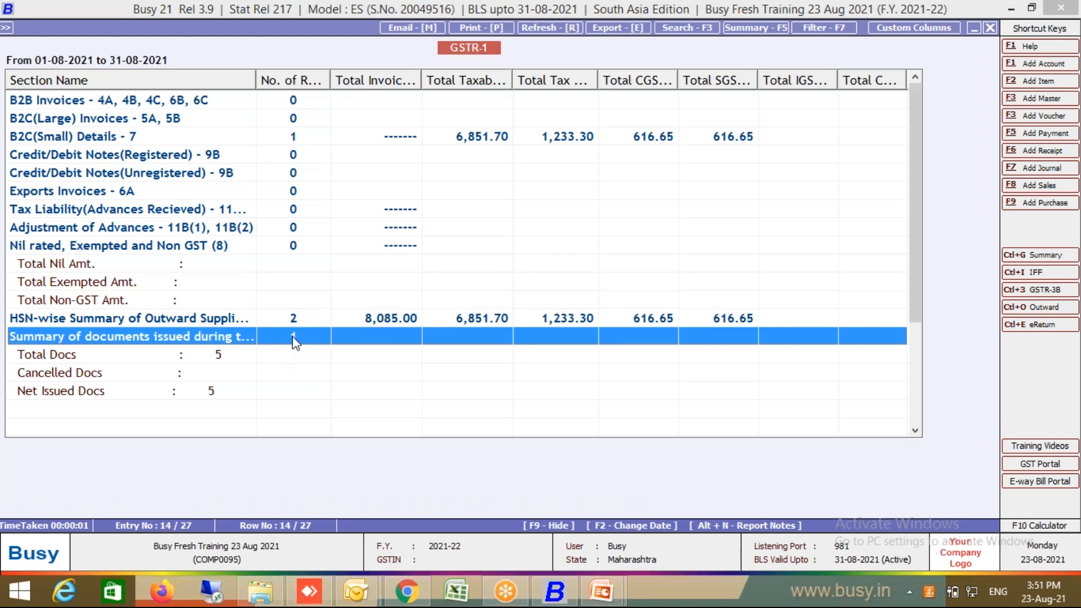
key(Return)
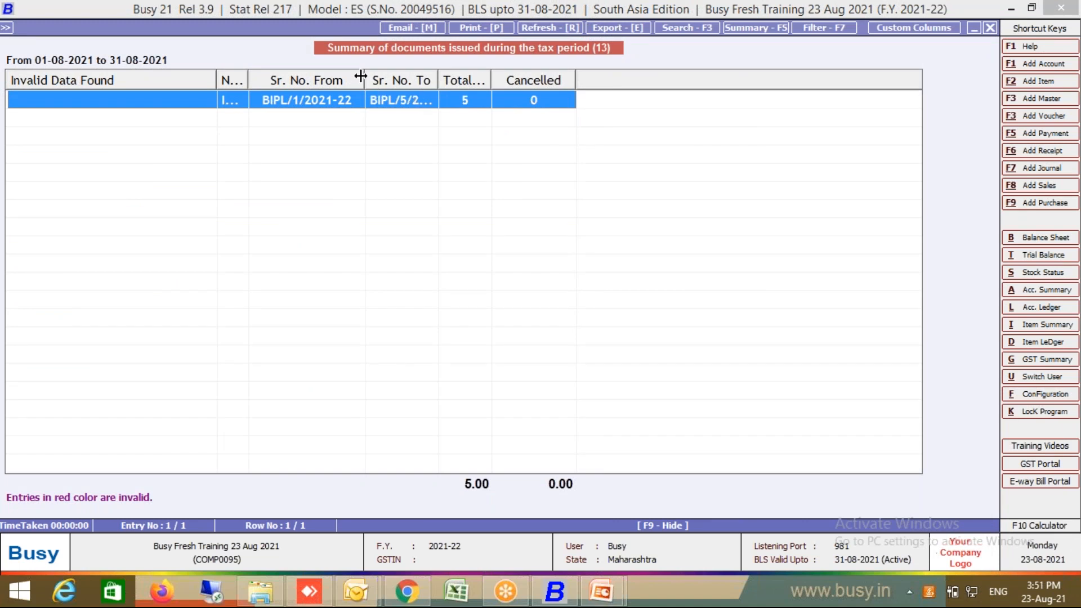
drag(361, 76, 370, 77)
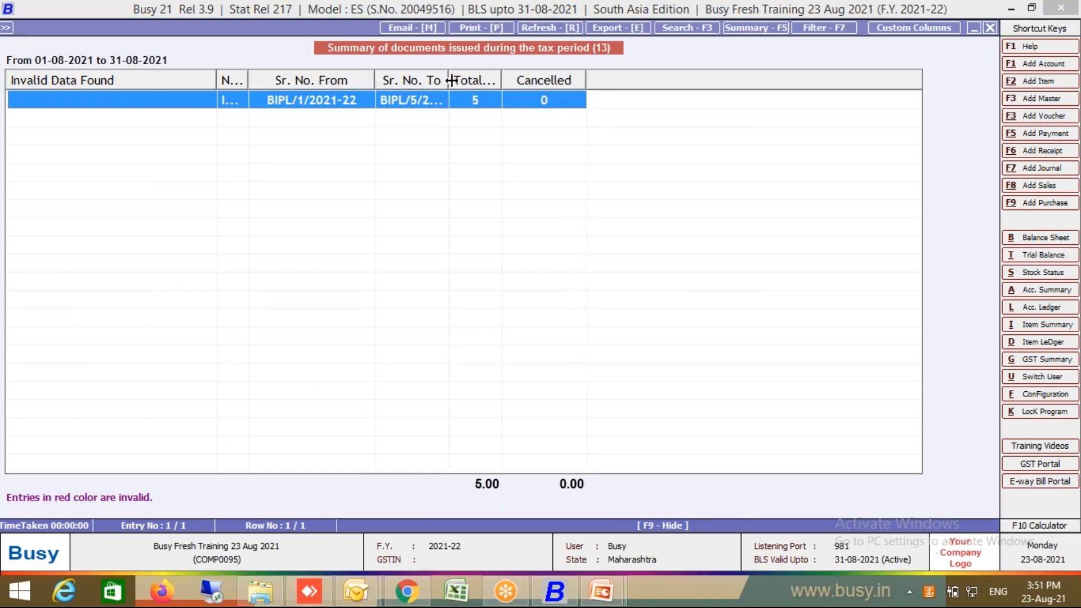
drag(449, 80, 541, 69)
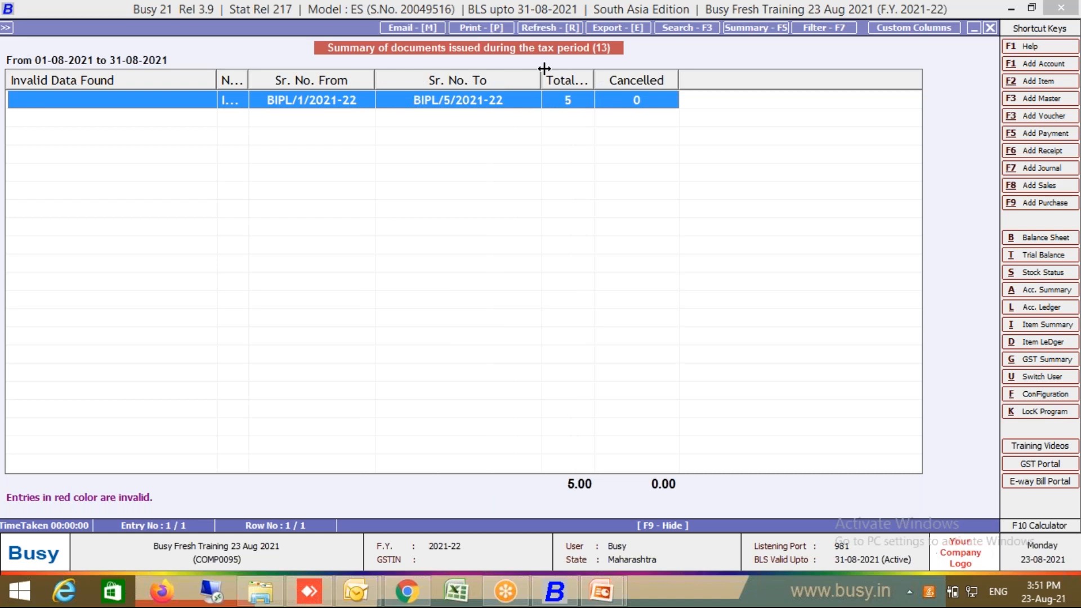
Step: Return to the GST returns list and regenerate the GSTR-1 summary report
key(Escape)
key(Escape)
key(Escape)
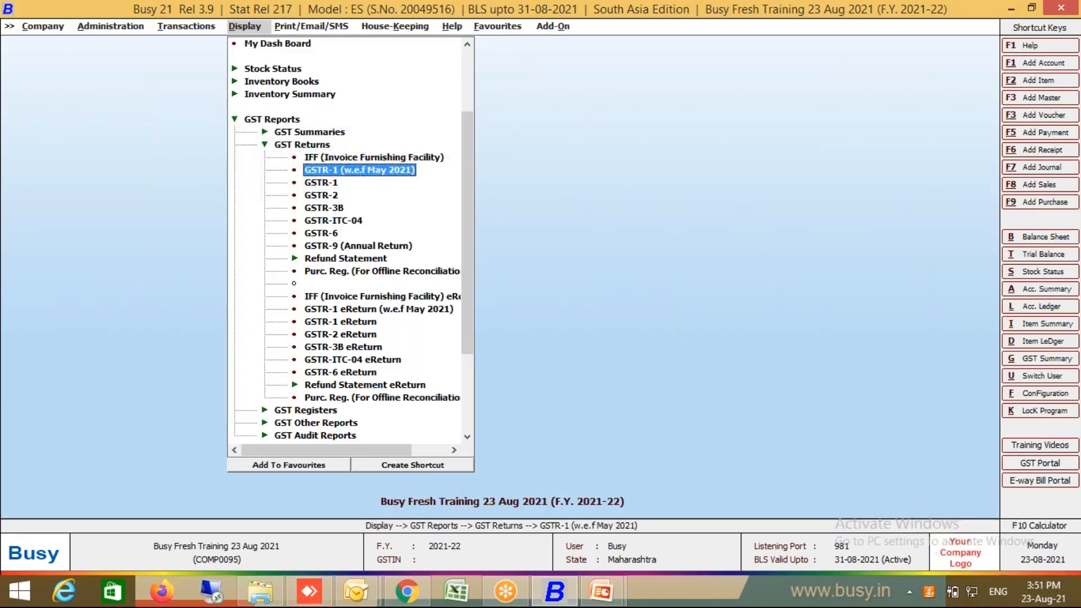
key(Return)
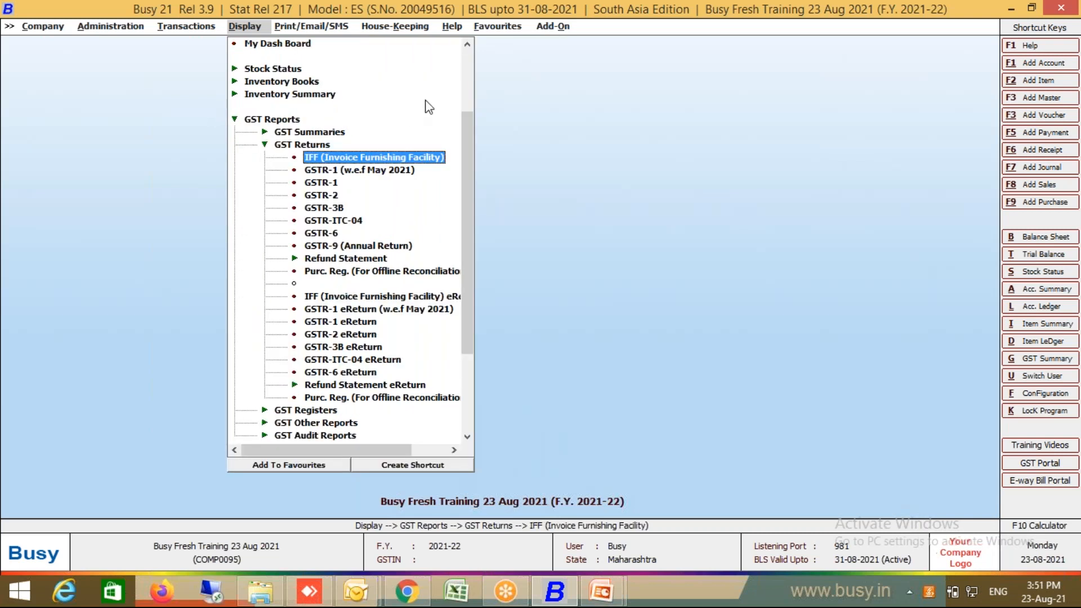
double_click(329, 194)
key(Escape)
click(337, 183)
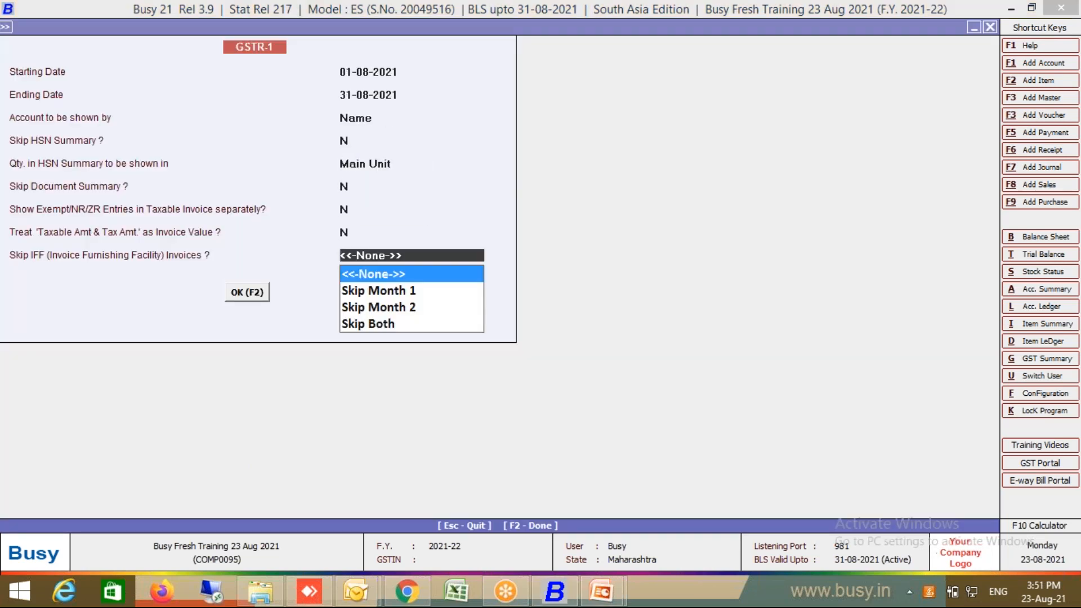
key(F2)
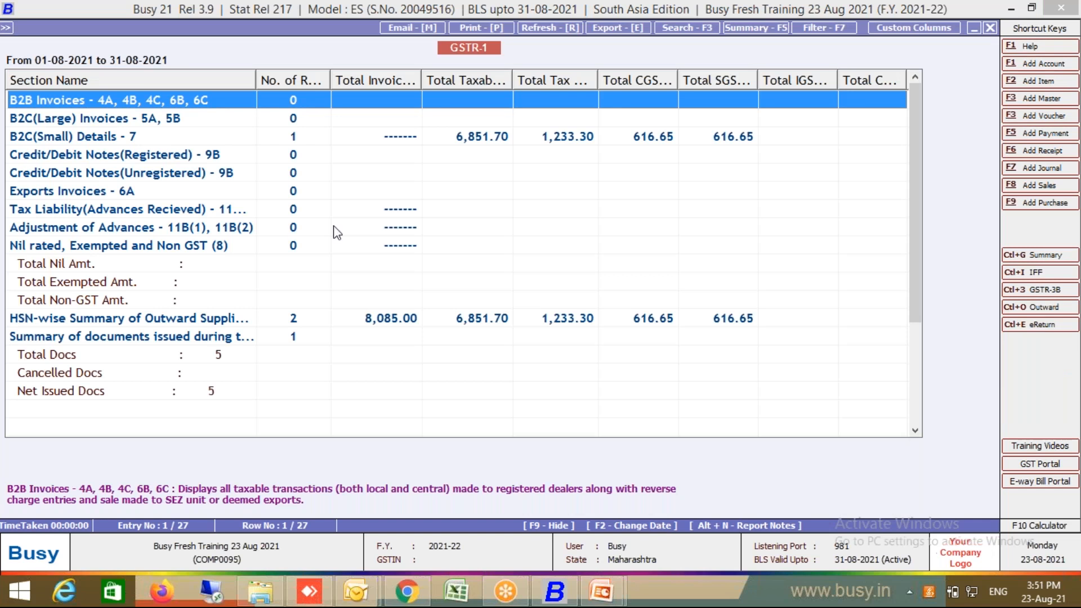
Step: Review the tax amount columns of the HSN-wise summary, then back out to the returns list
click(332, 317)
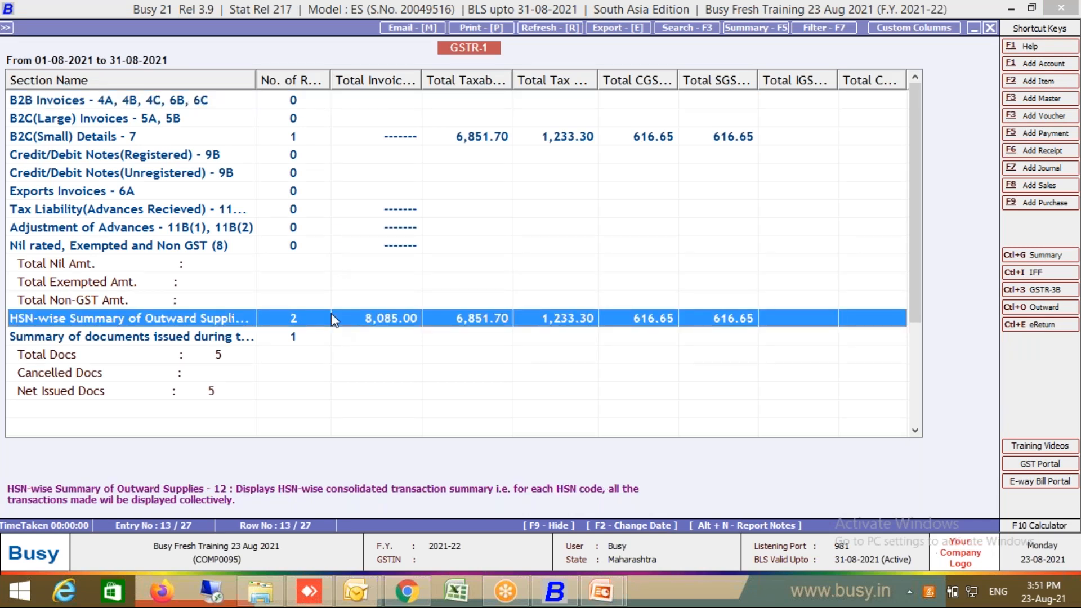
key(Return)
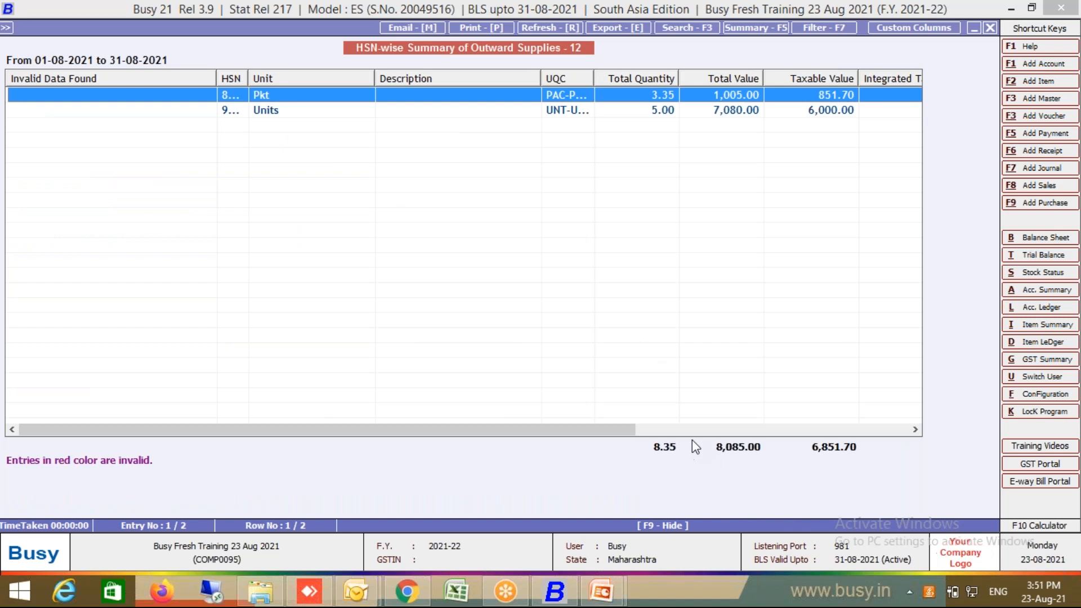
click(711, 428)
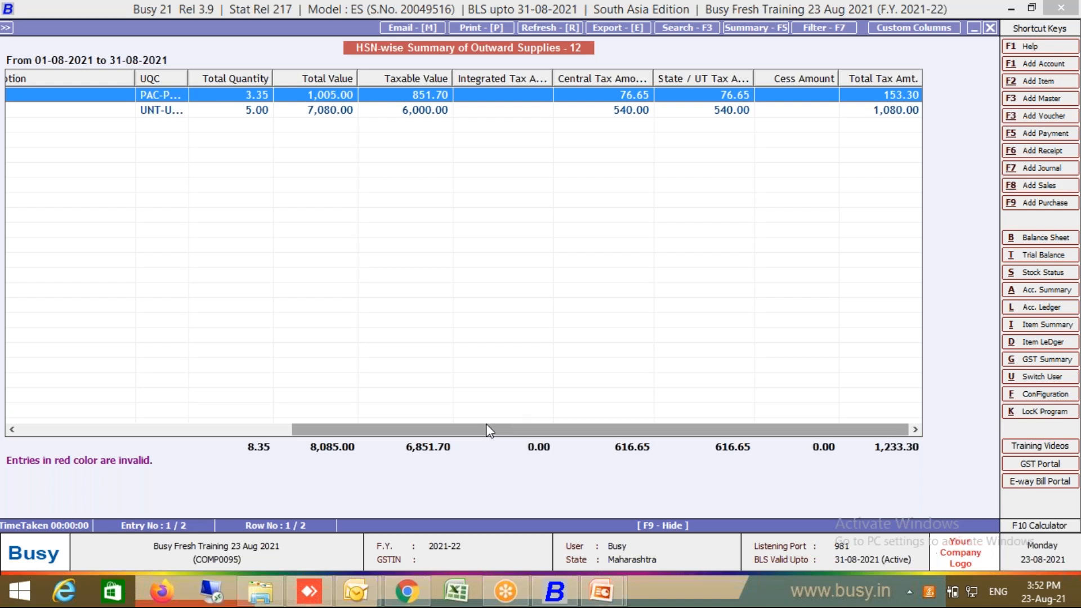
key(Escape)
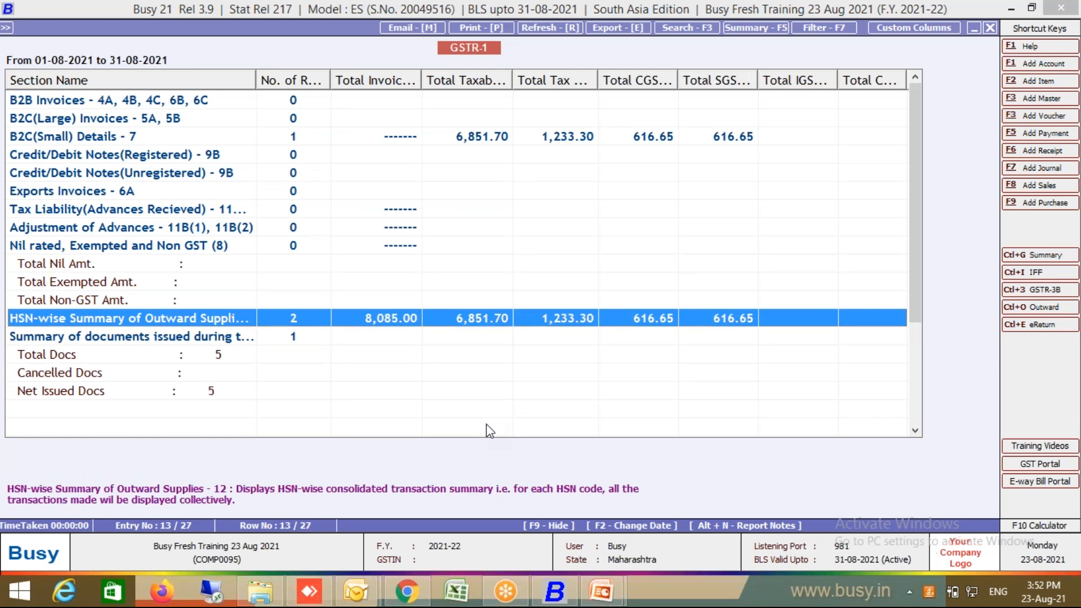
key(Escape)
key(Escape)
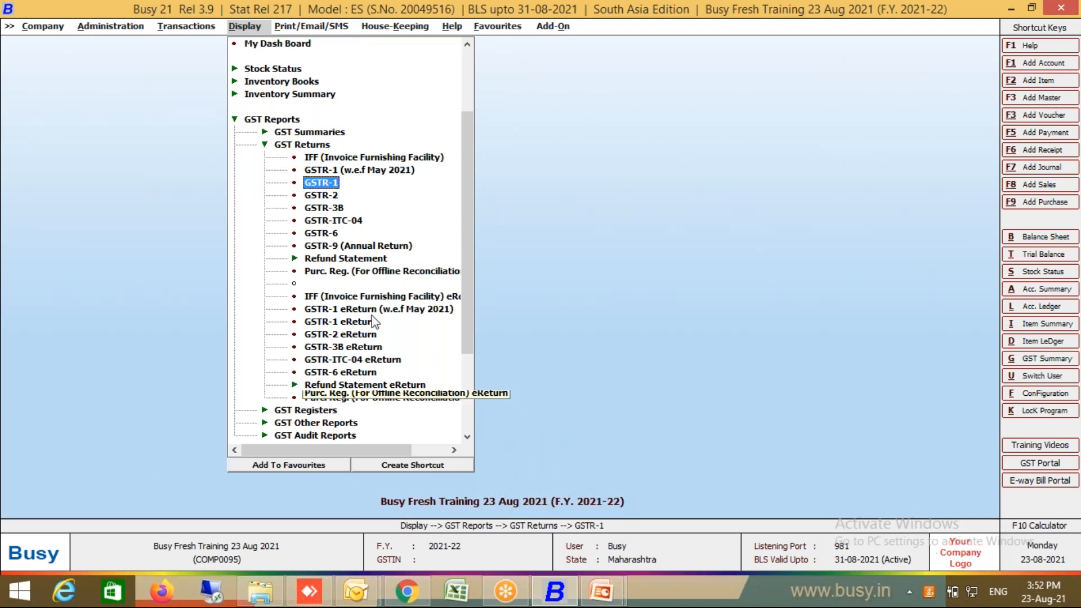
click(383, 299)
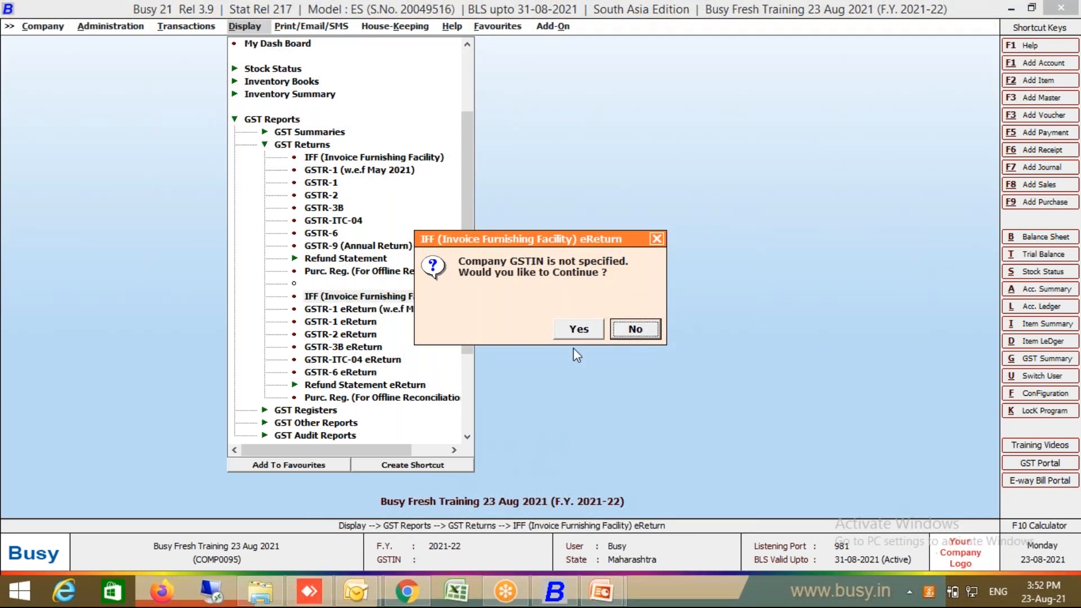
click(578, 331)
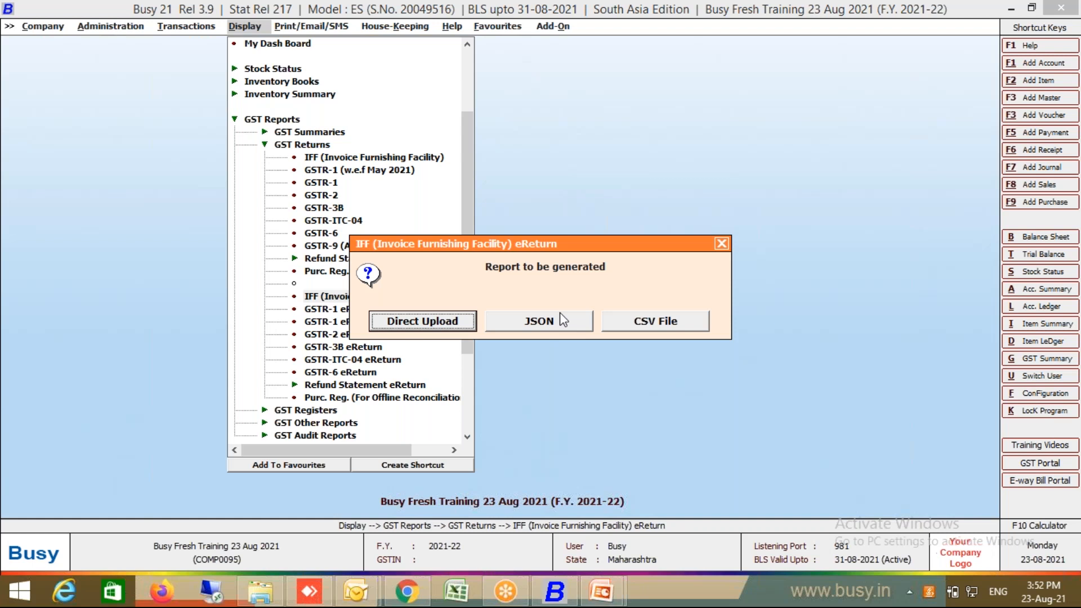
click(721, 244)
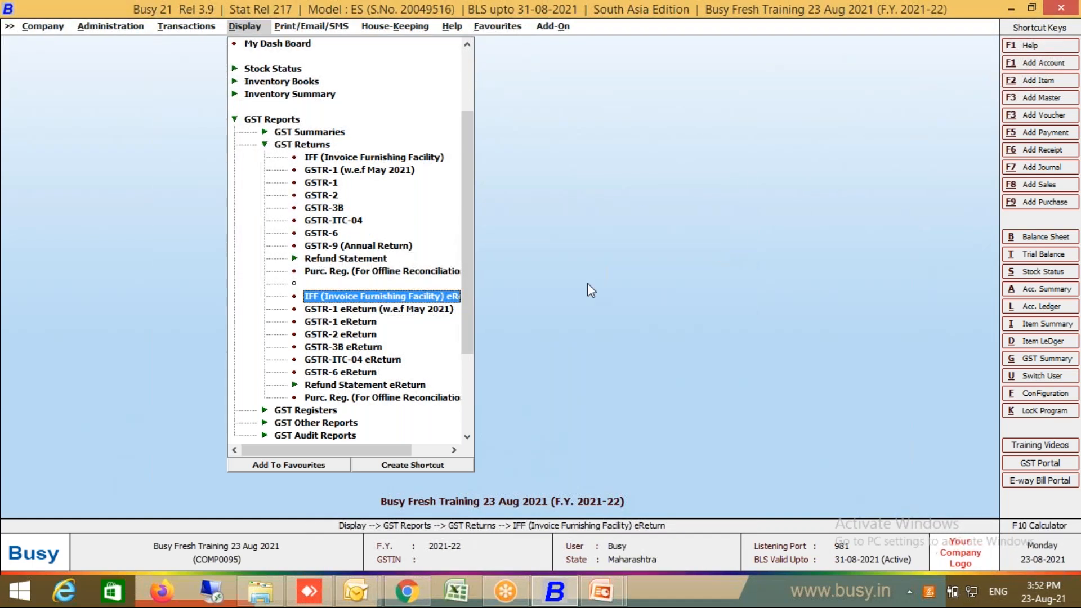
double_click(428, 311)
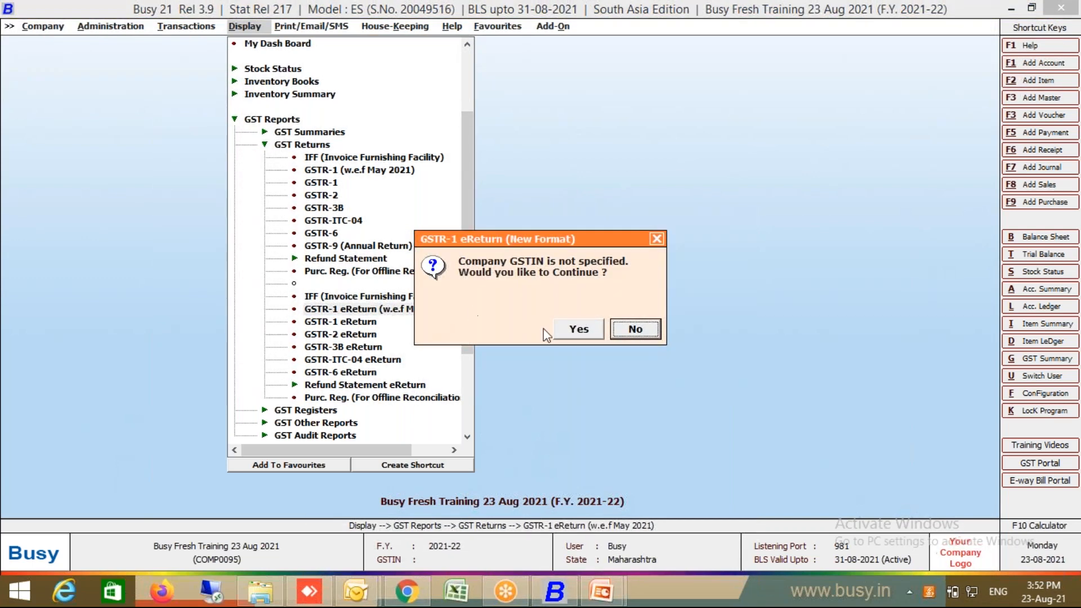
click(571, 329)
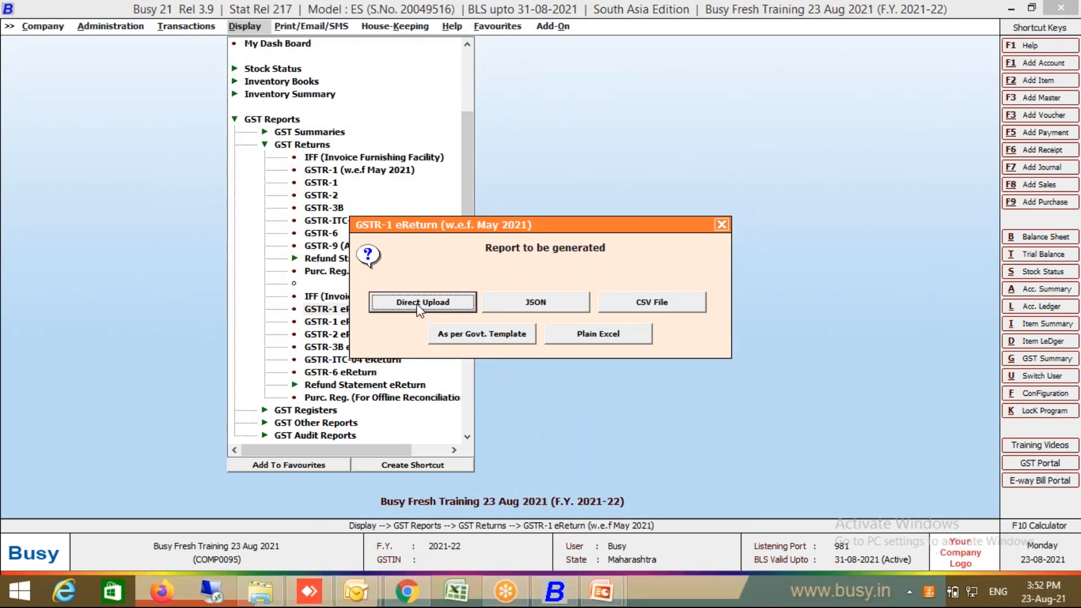
click(573, 302)
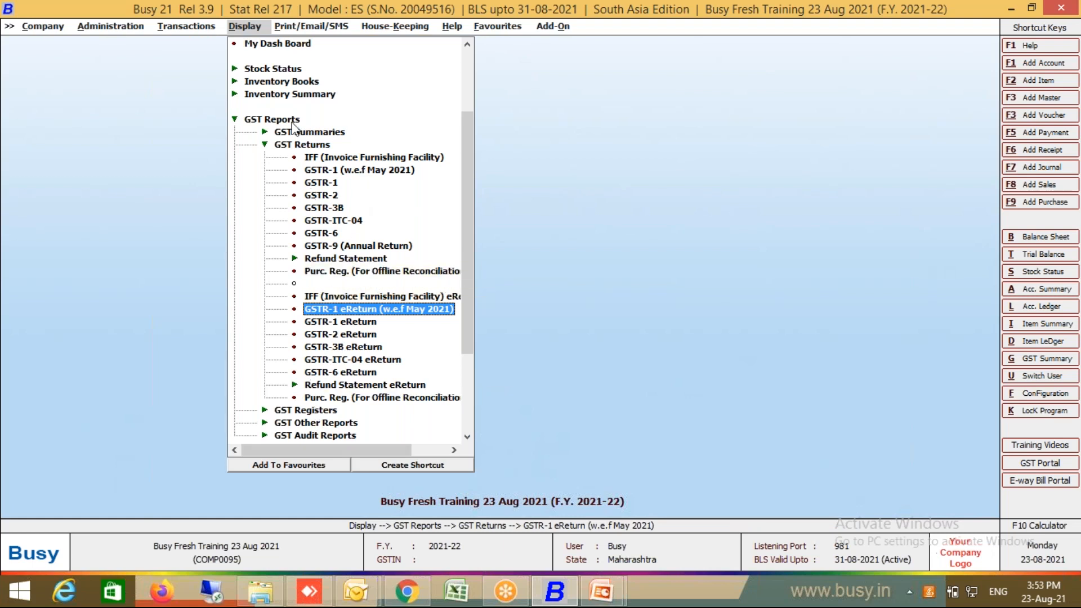
Step: Collapse GST Reports and browse Transactions > GST Misc. Utilities > Download GSTR JSON Data, then collapse it
click(239, 119)
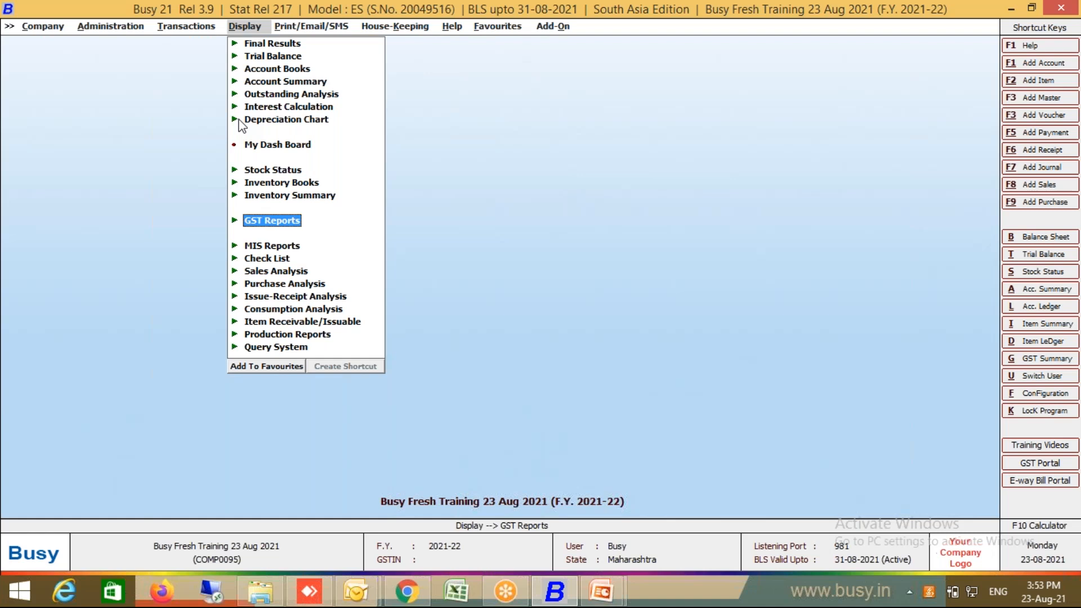
click(192, 27)
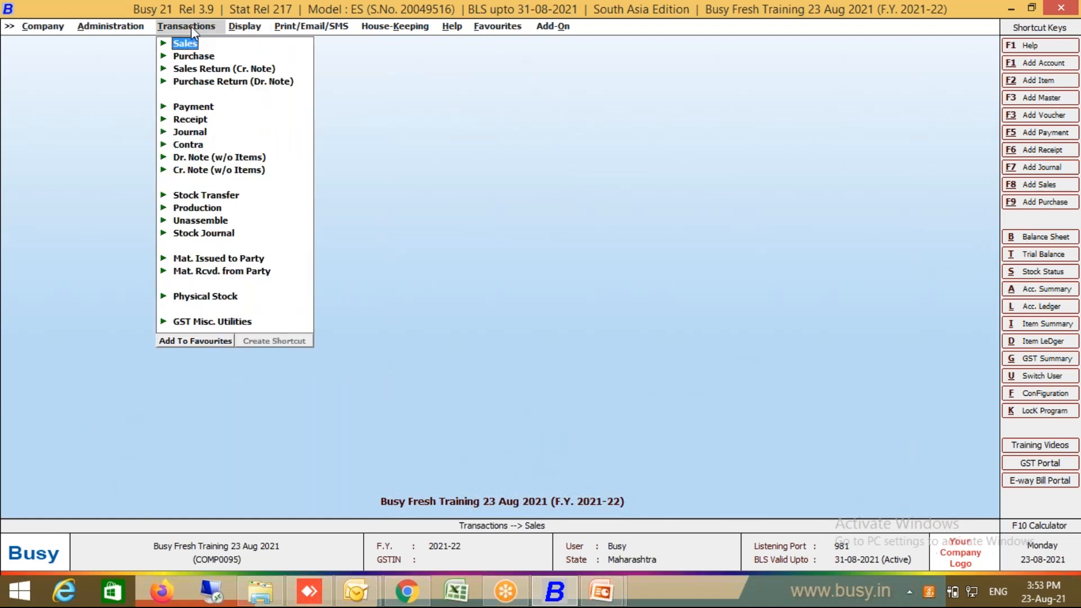
click(217, 320)
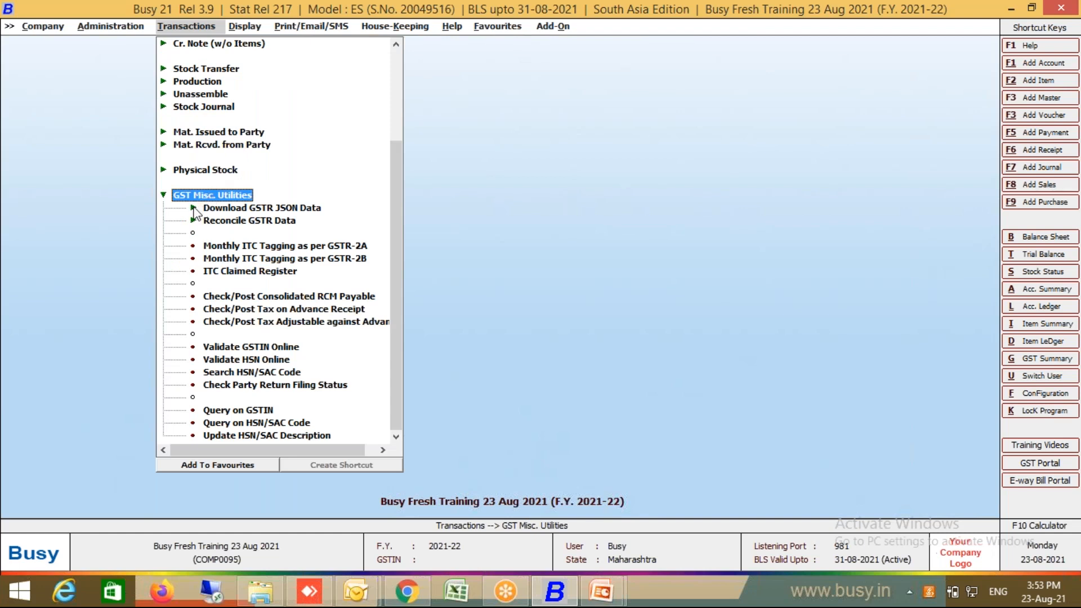
click(209, 207)
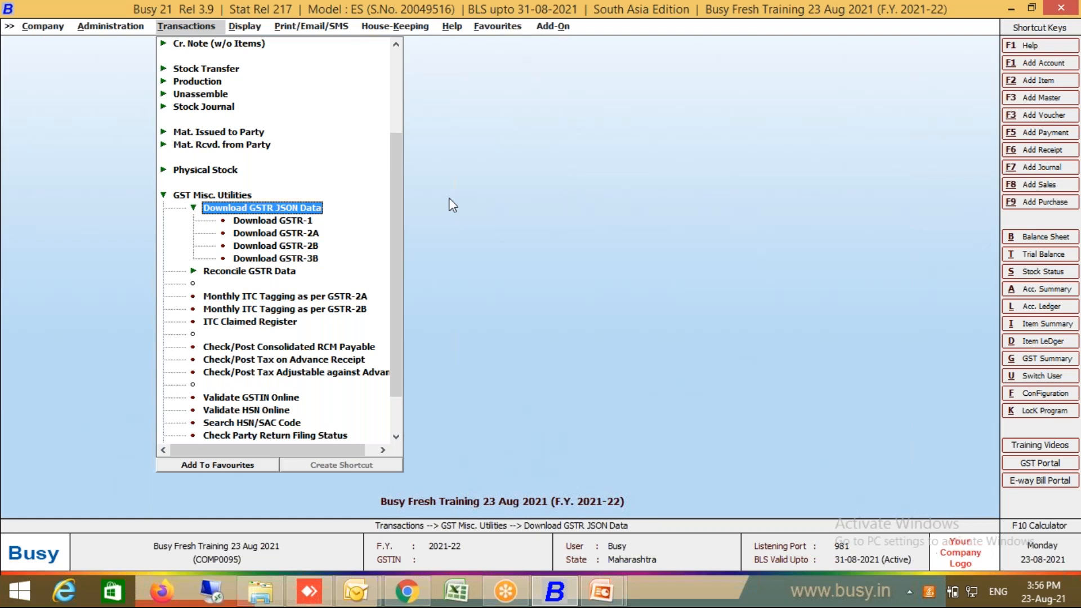
key(Left)
key(Left)
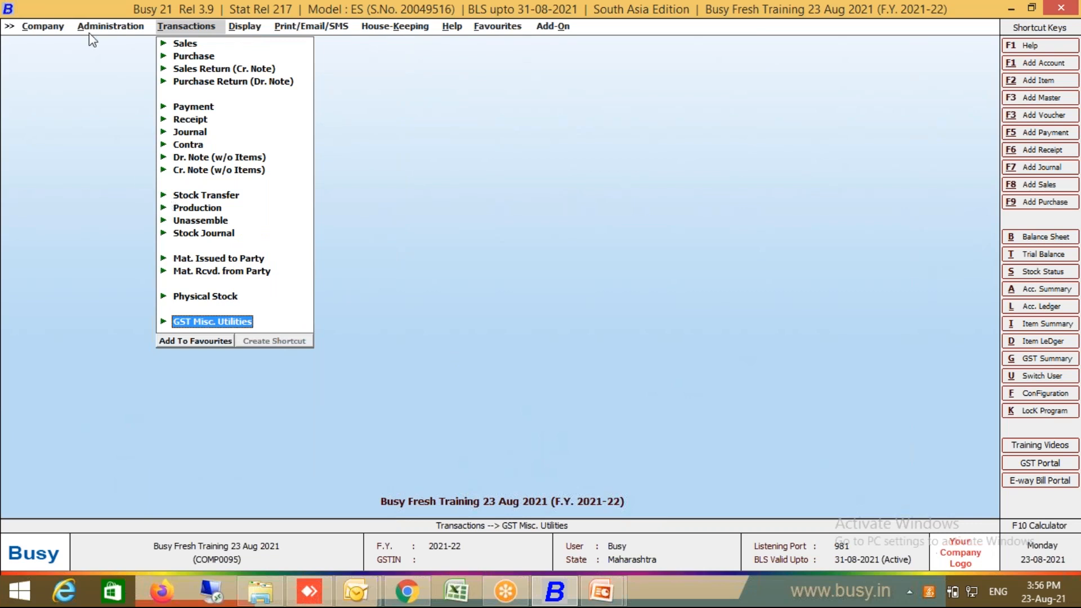
Step: Open Administration > Masters > Item > Modify and load Good Day Biscuit 100 GM
click(116, 30)
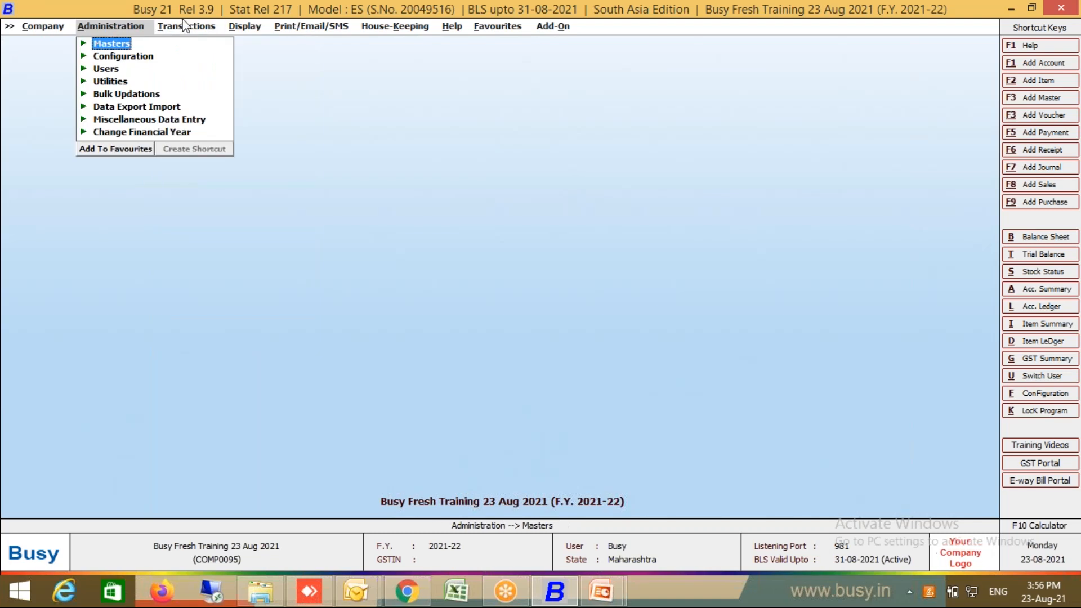
click(116, 45)
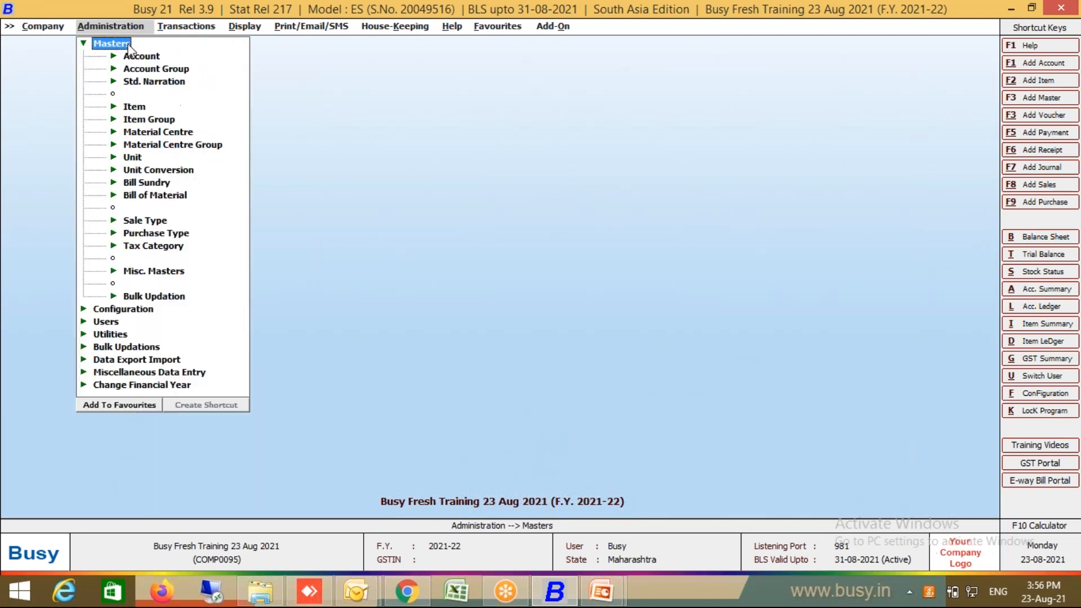
click(135, 107)
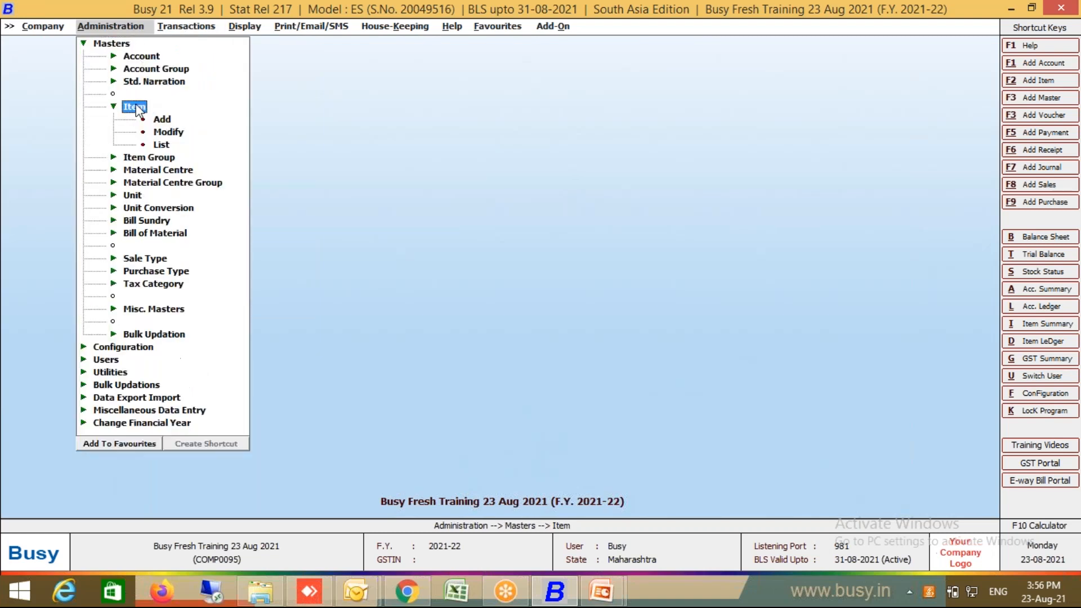
click(161, 132)
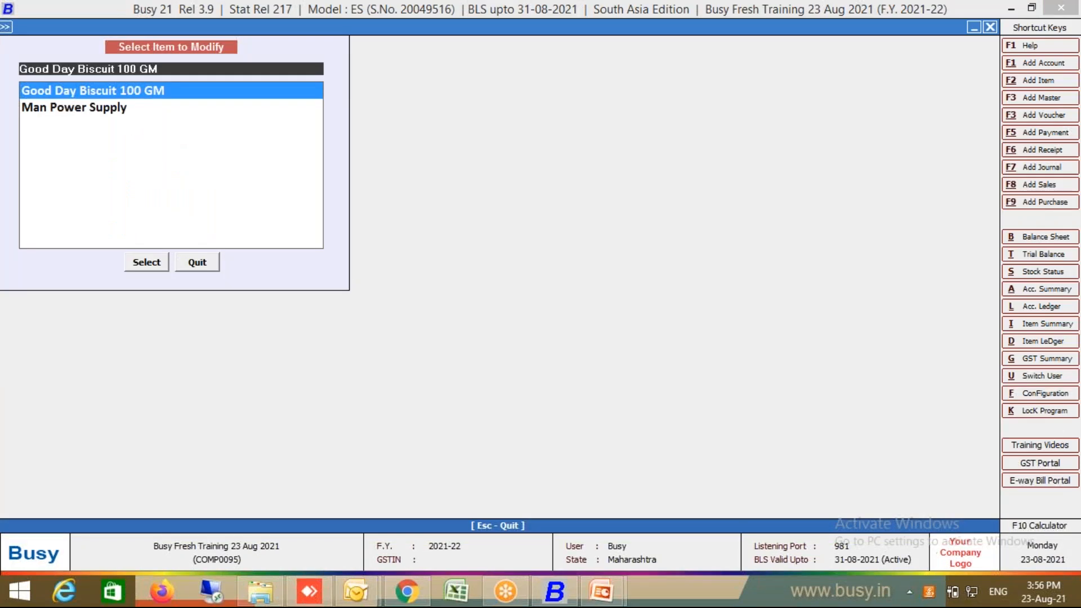
key(Return)
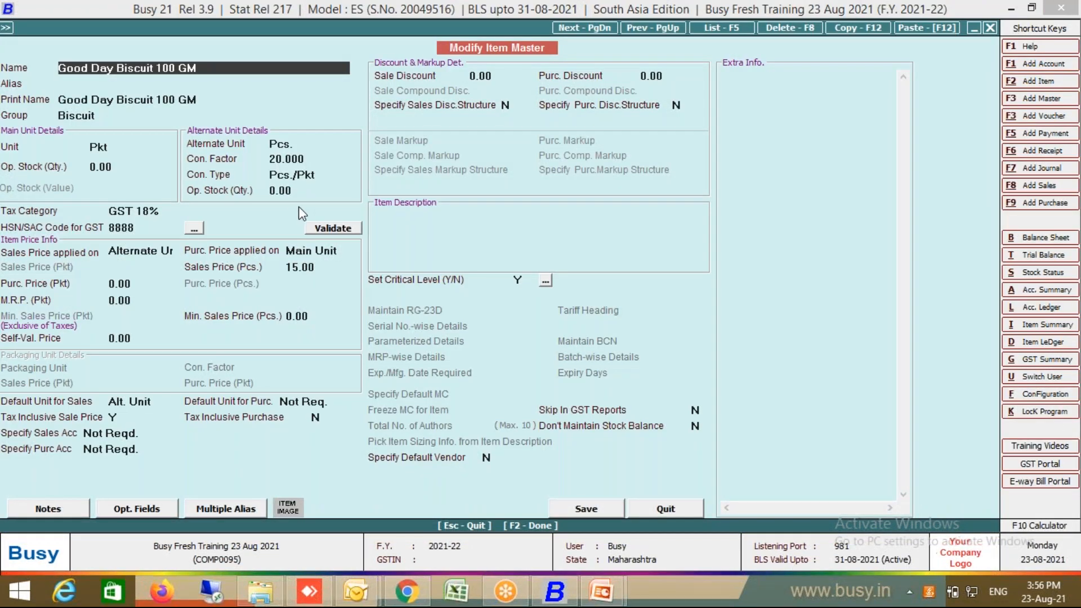
Step: In Chrome, navigate from the meeting page to the Google home page
click(407, 590)
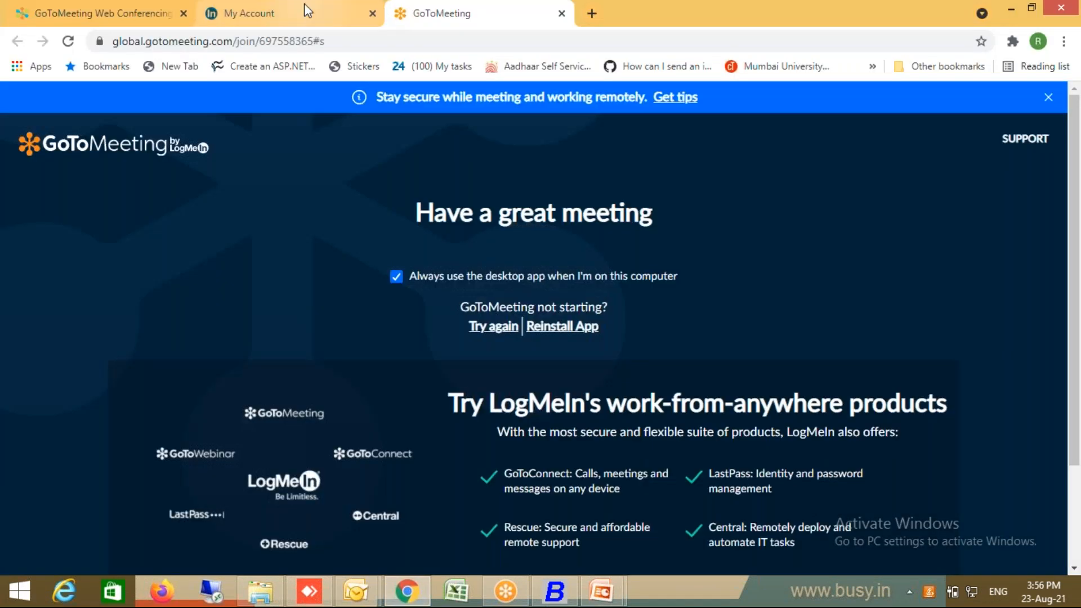
click(251, 11)
click(253, 41)
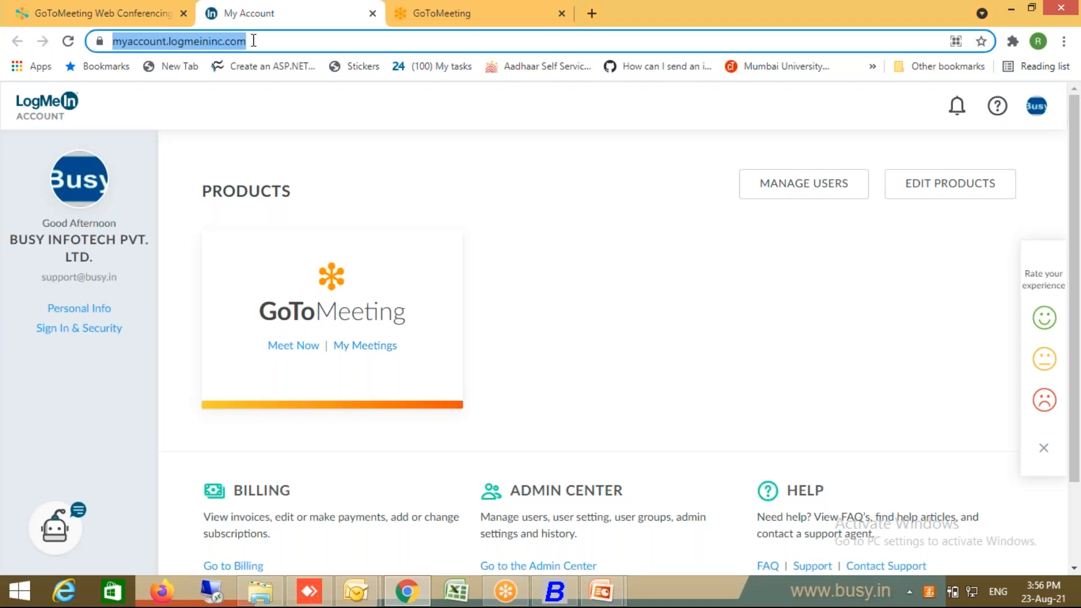
text(www.)
key(Escape)
click(401, 23)
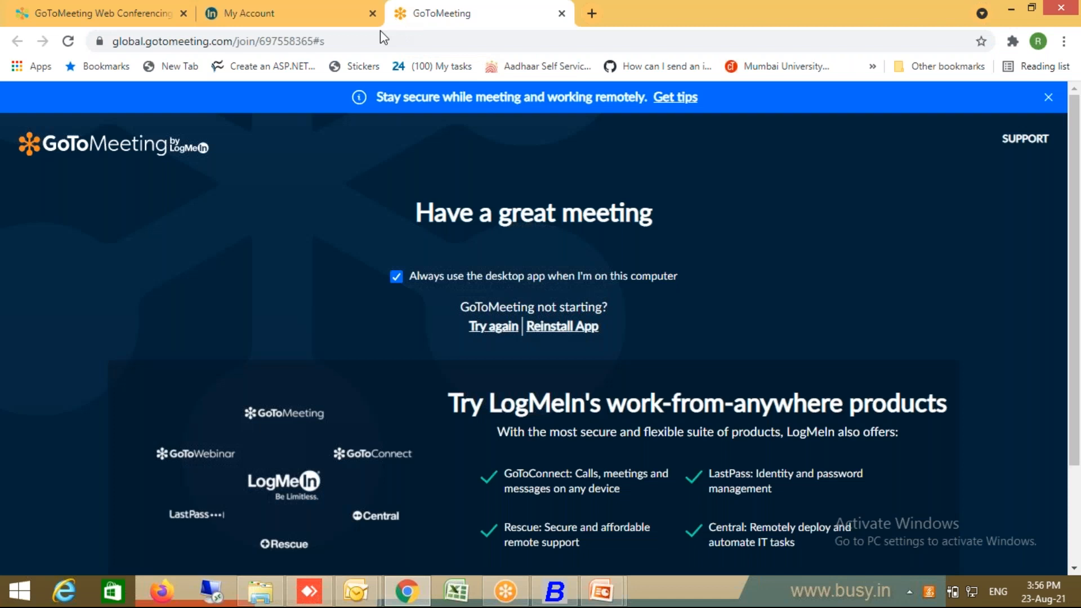
click(371, 41)
text(www.google.com)
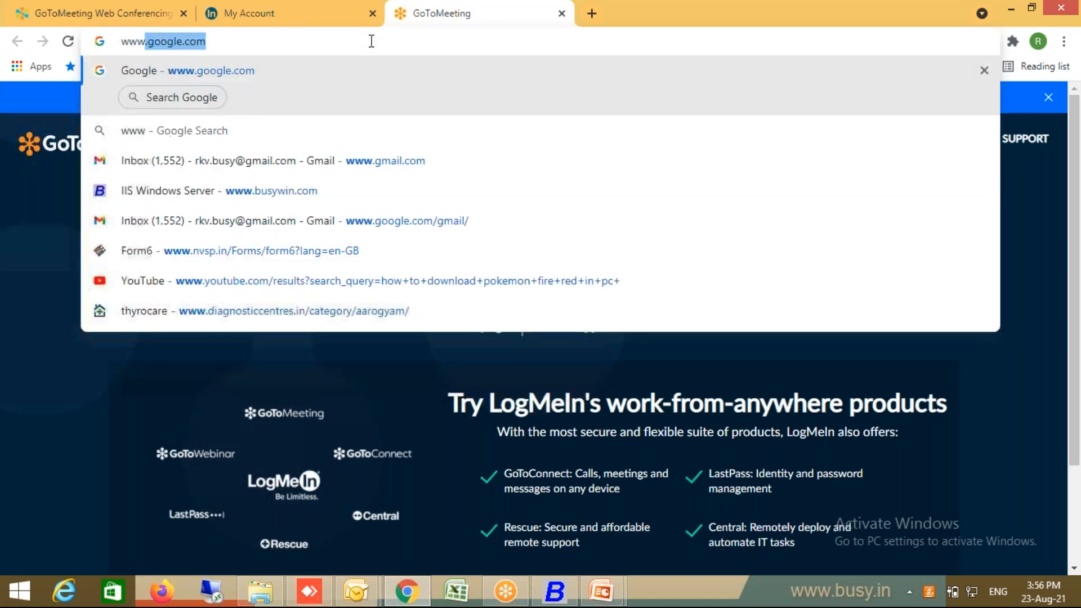
key(Return)
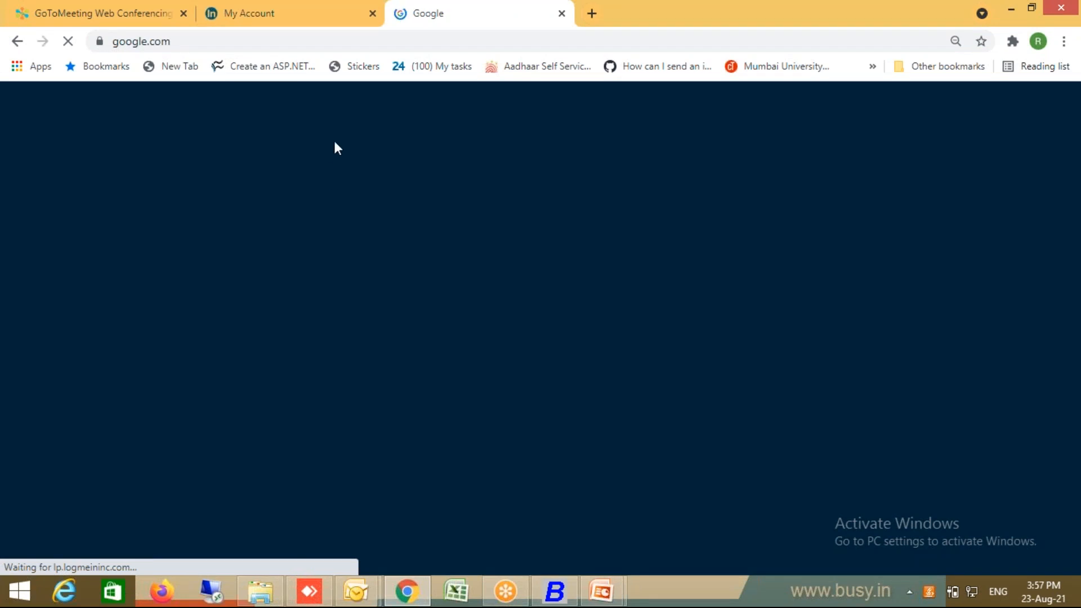
click(279, 42)
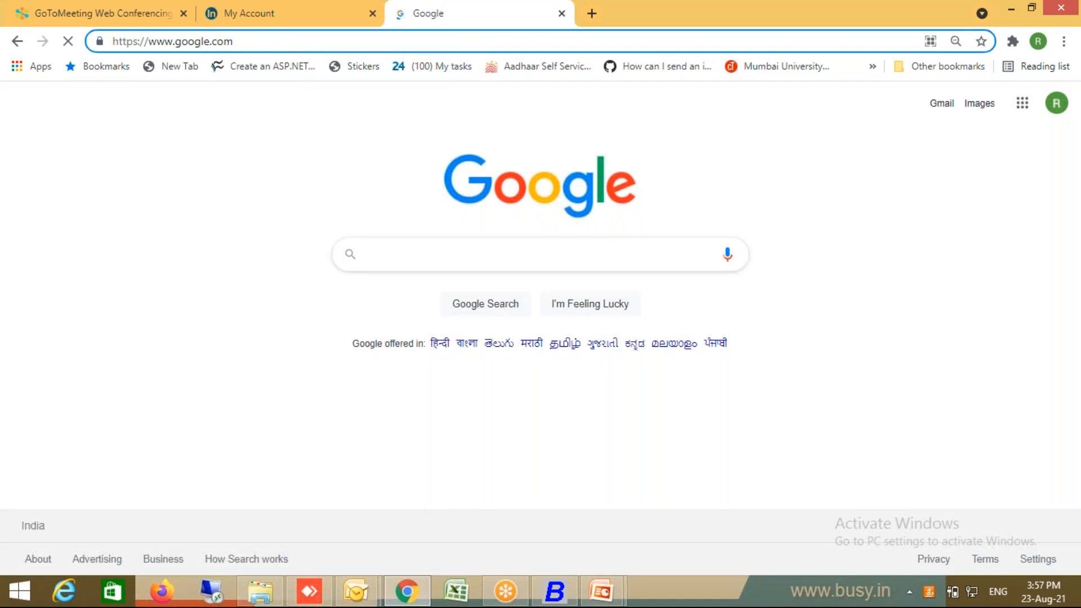
Step: Search Google for 'biscuit hsn' and select HSN code 1905 in the first result
click(352, 254)
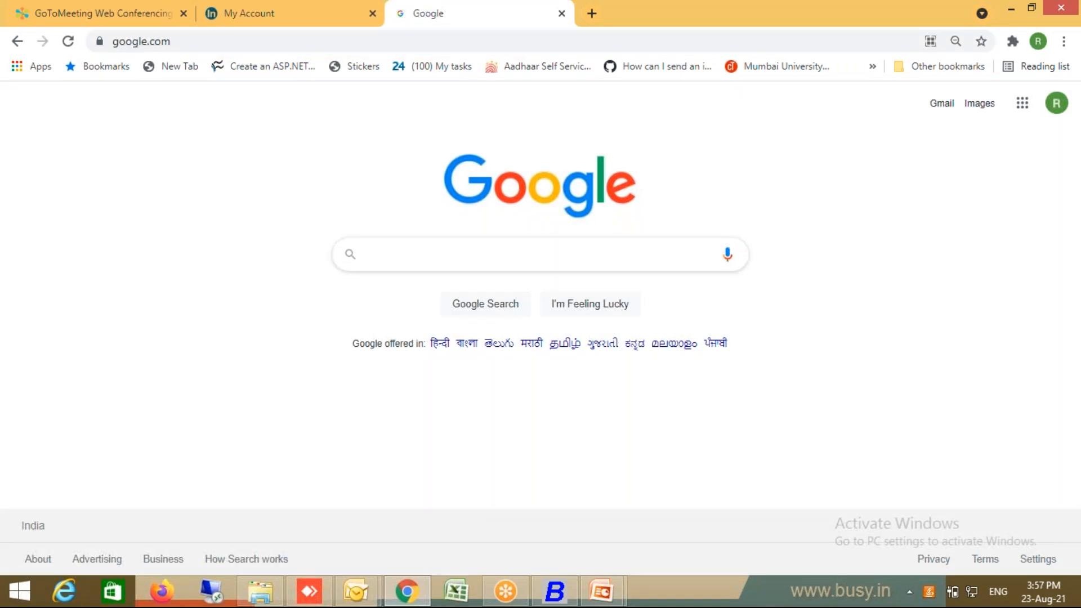
text(bis)
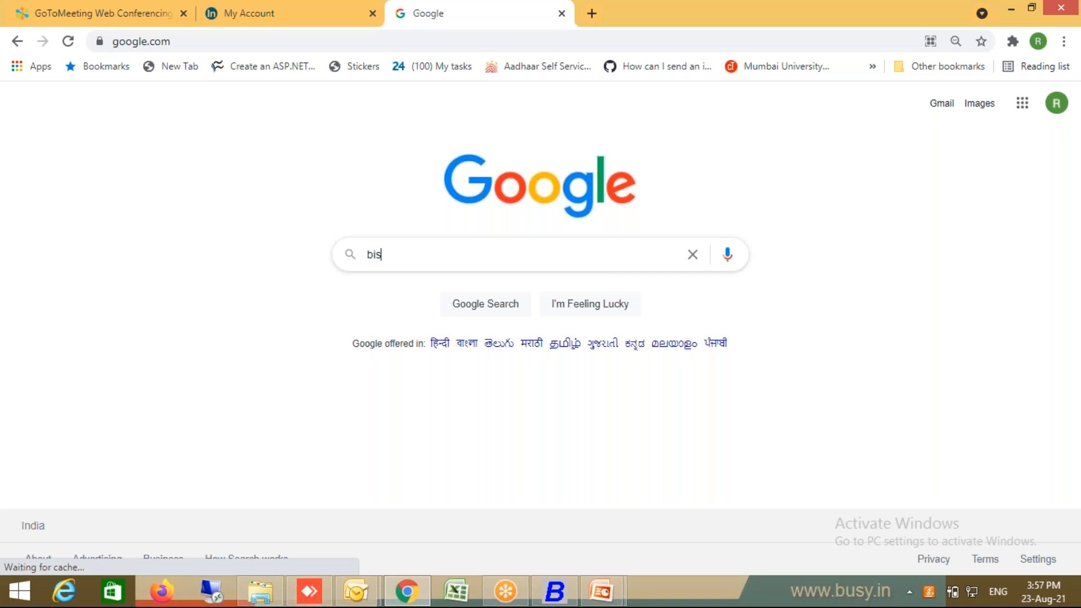
text(cuit hsn)
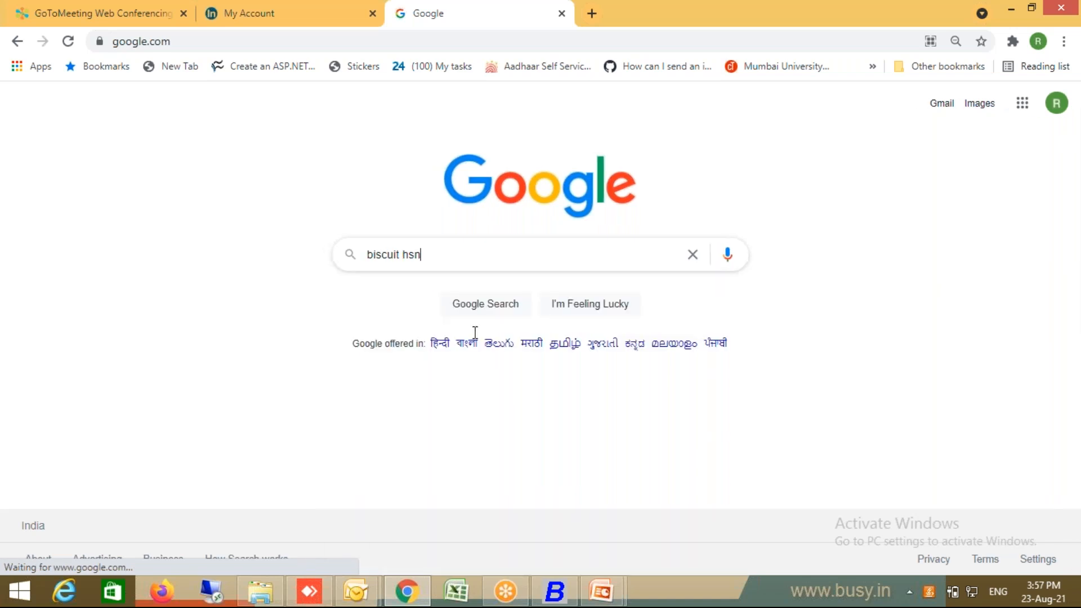
key(Return)
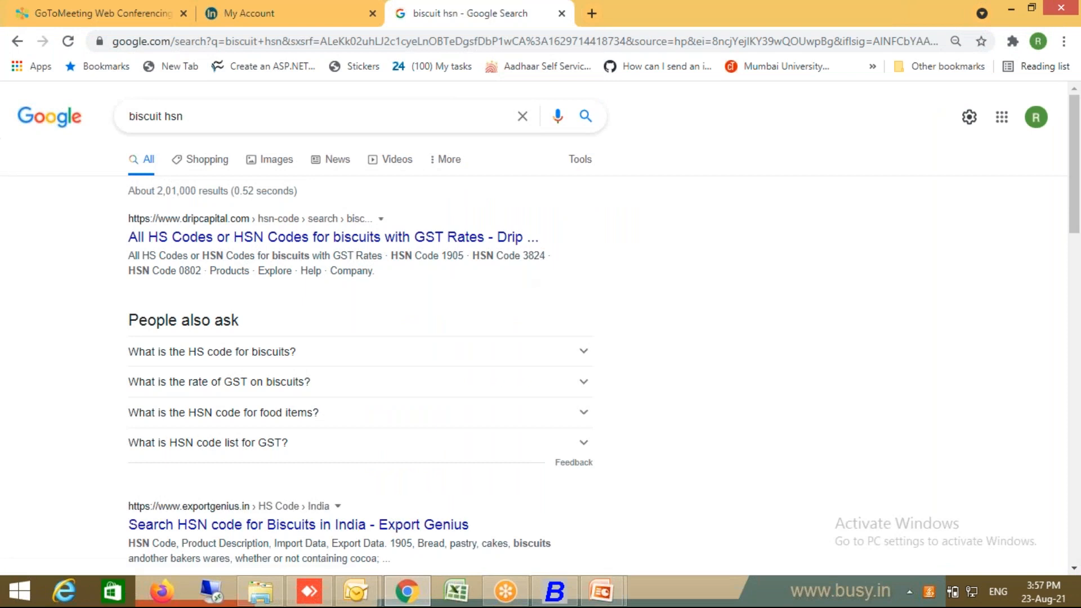
double_click(455, 256)
Step: Change the Good Day Biscuit HSN/SAC code from 8888 to 1905 and validate it online
click(561, 593)
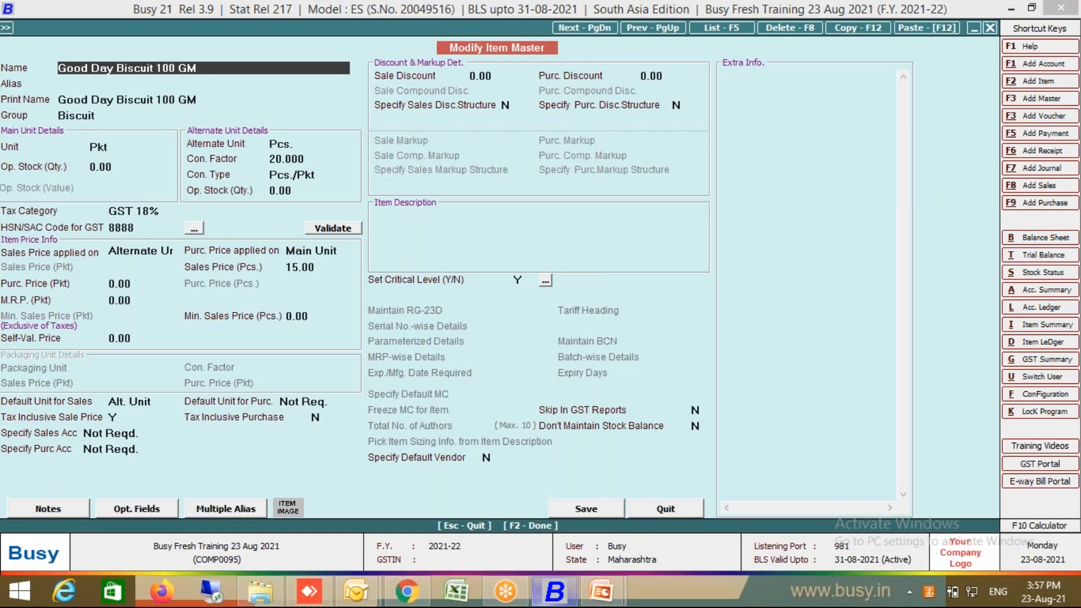
click(150, 228)
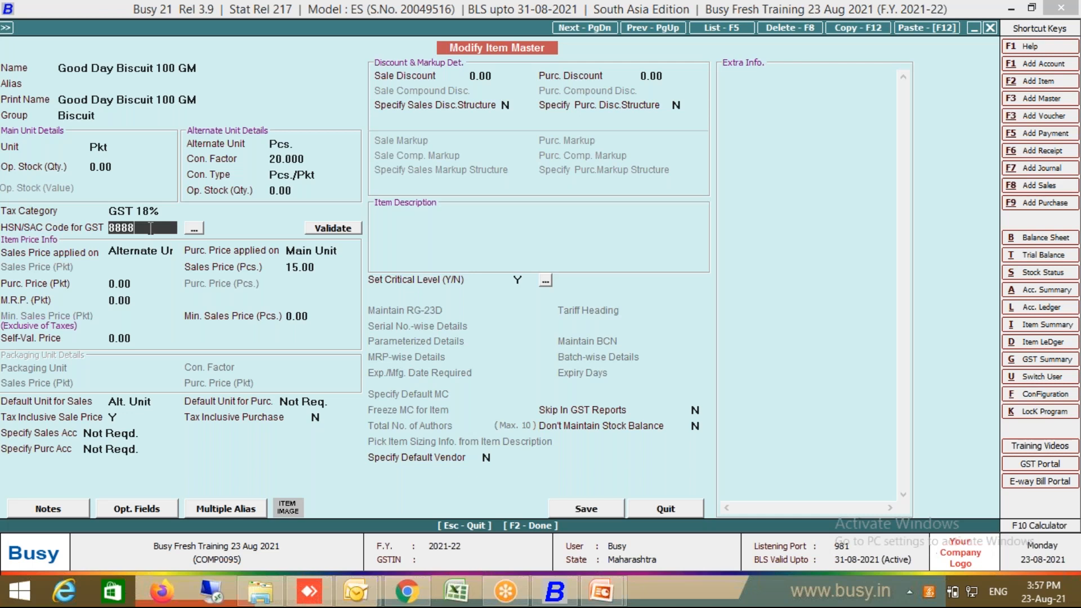
text(1905)
click(332, 229)
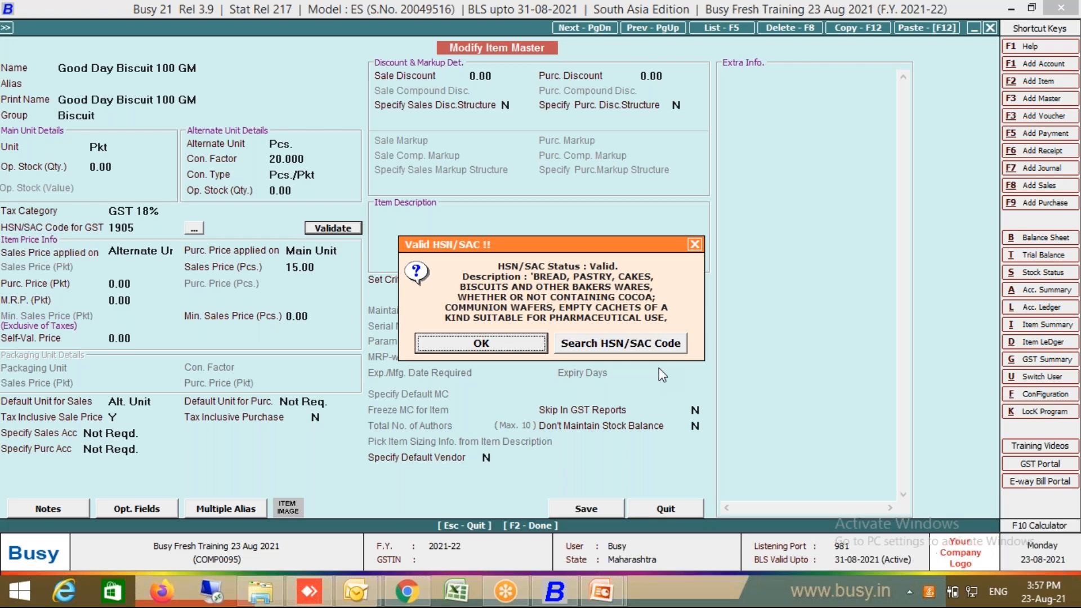
click(524, 346)
Step: Save the updated biscuit item and close the item selection list
click(582, 508)
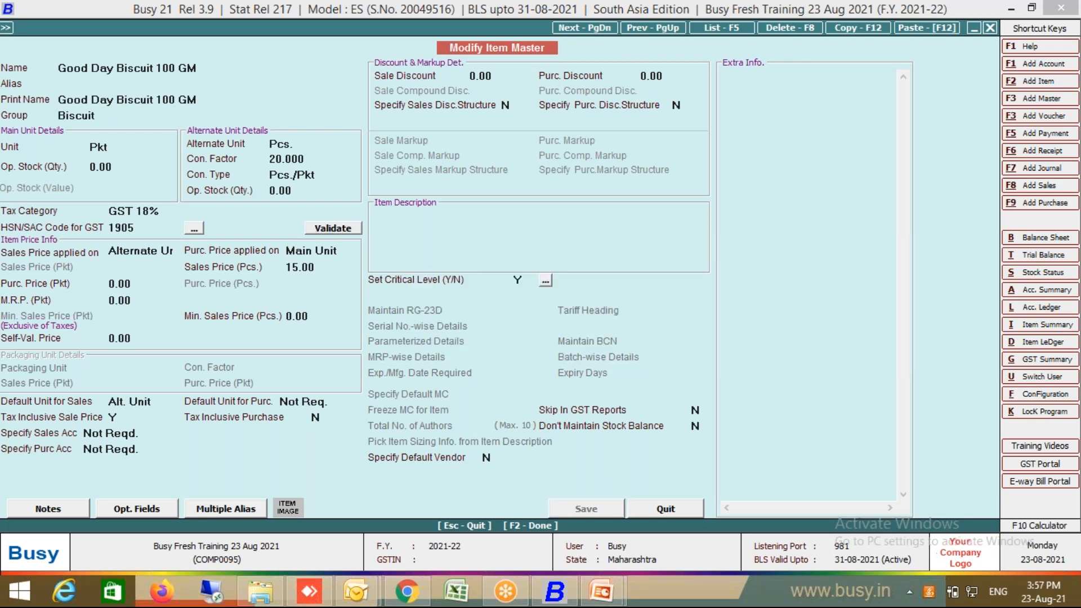
key(Escape)
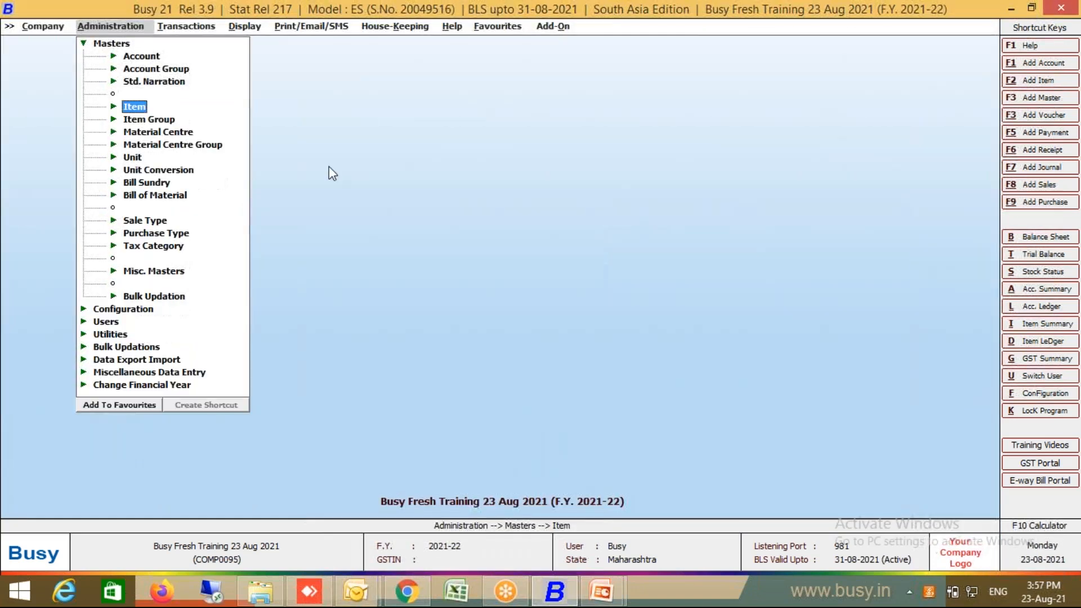
click(251, 28)
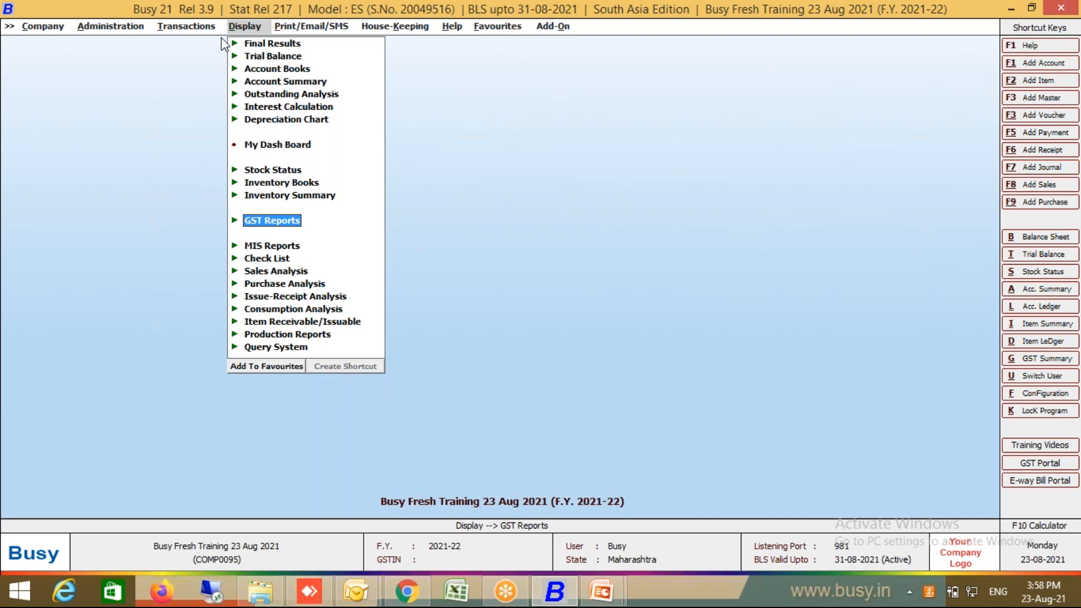
Step: Run Multiple HSN online validation for all loaded items, confirming 1905 and 9999 as Valid
click(206, 28)
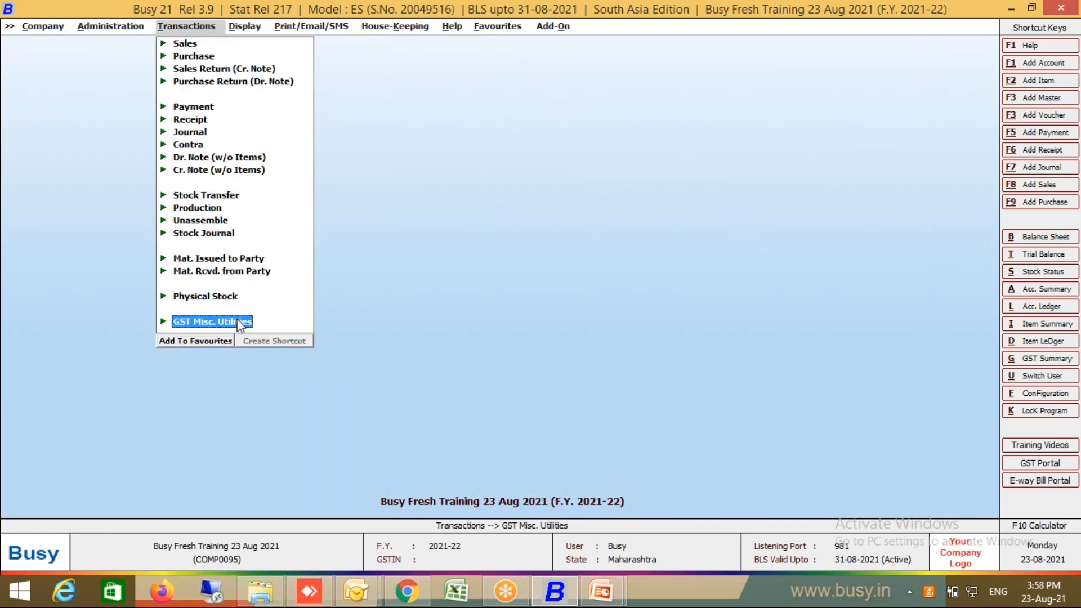
click(239, 322)
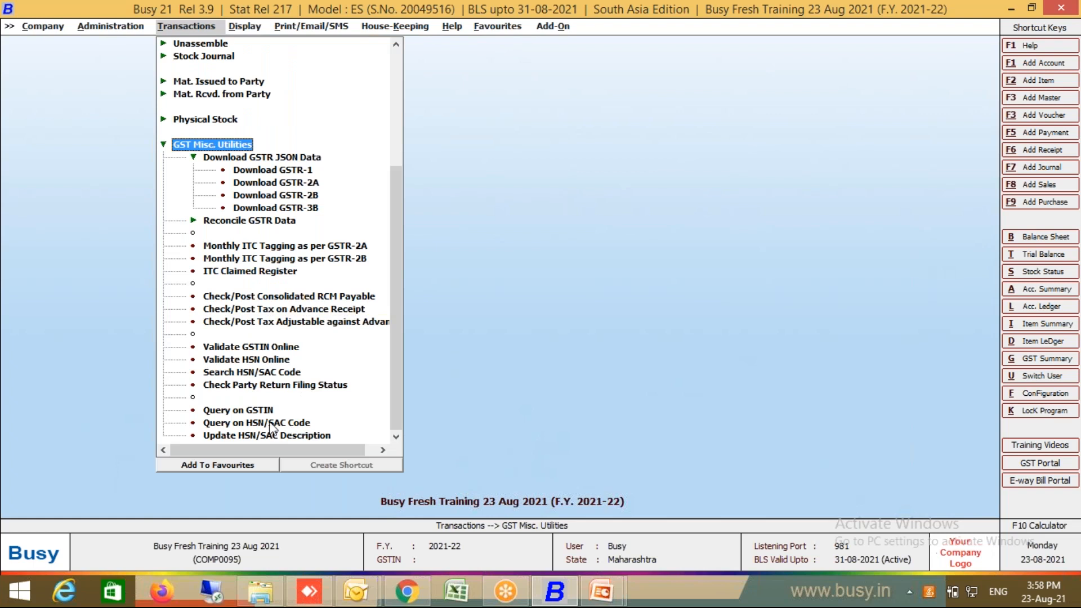
click(268, 361)
click(586, 326)
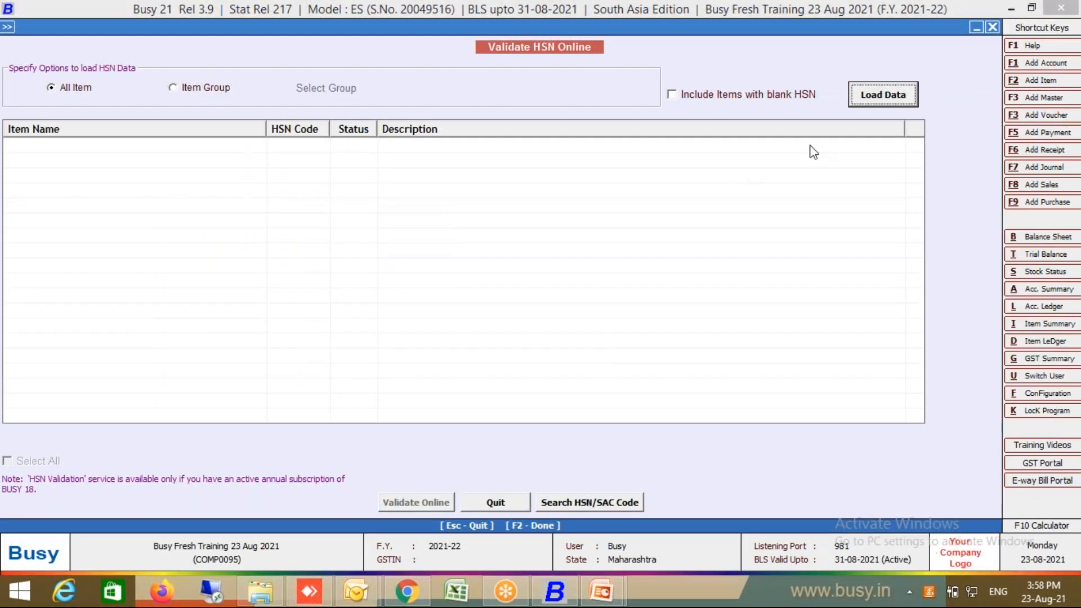
click(869, 104)
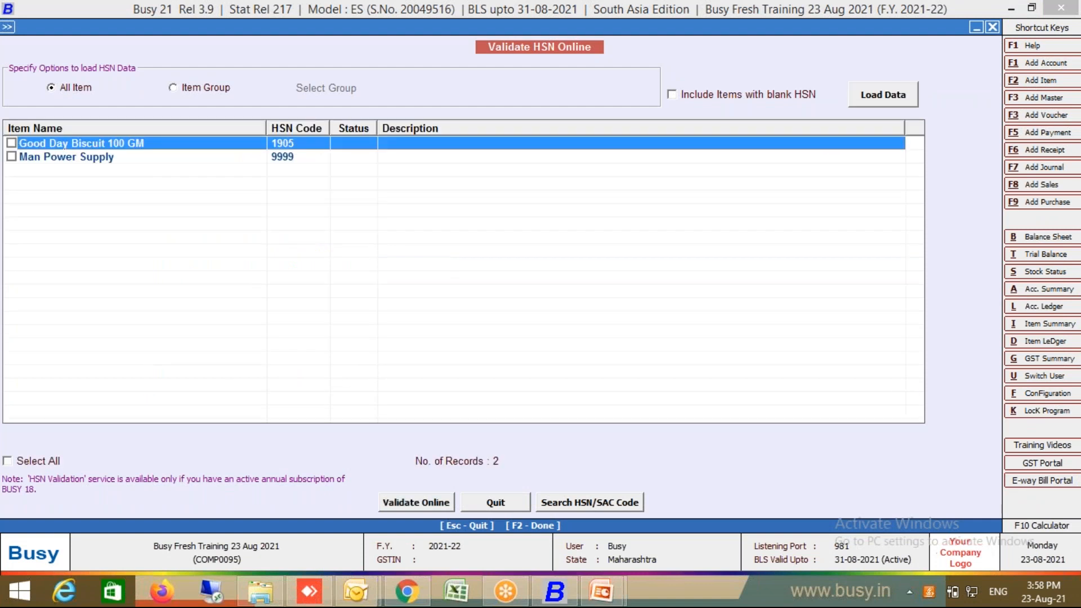
click(53, 462)
click(436, 508)
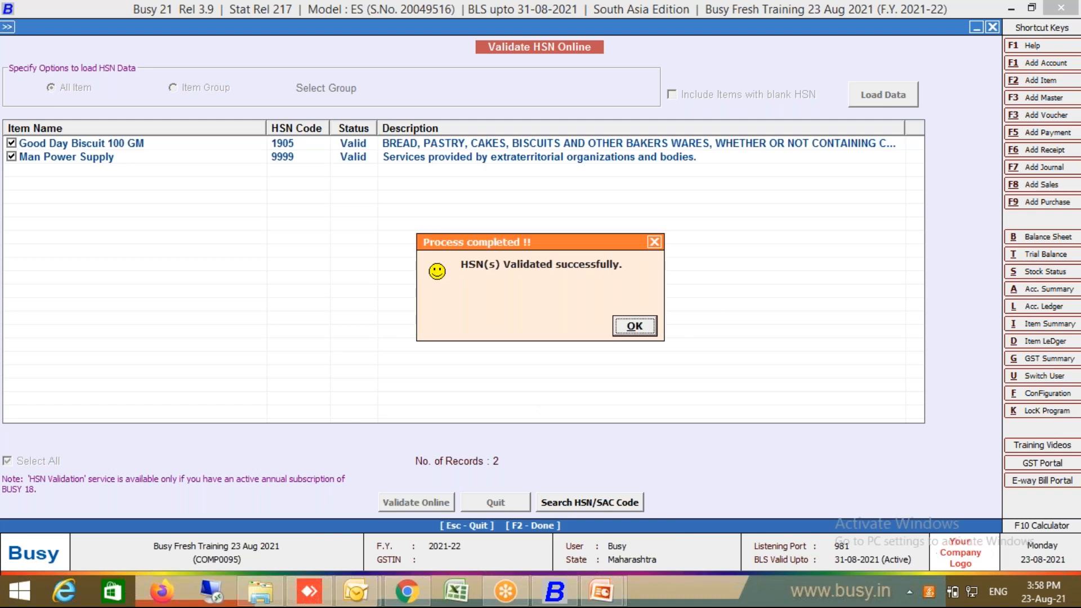
click(647, 326)
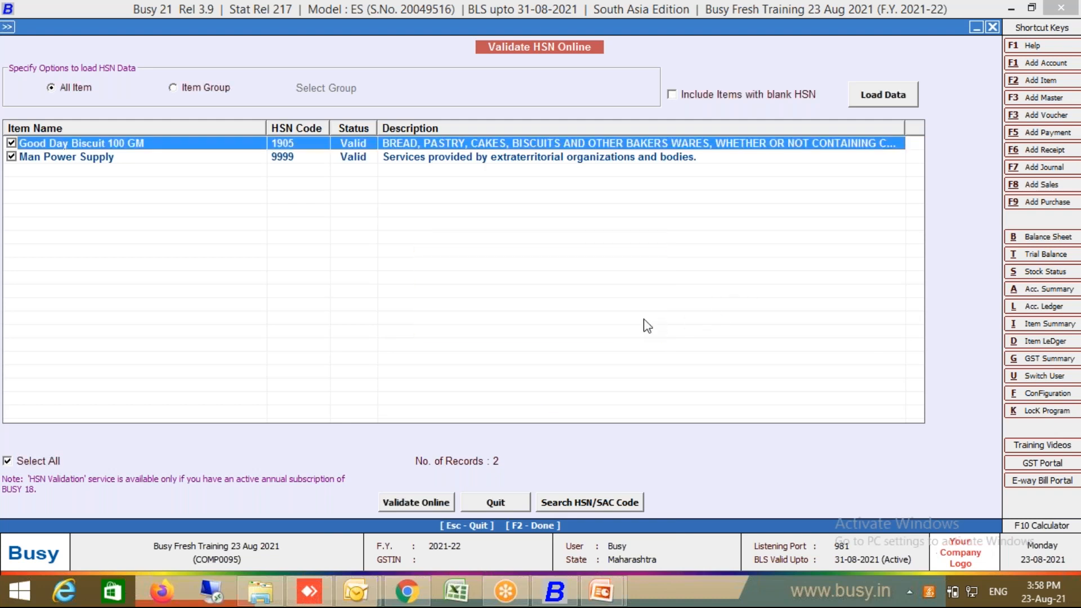